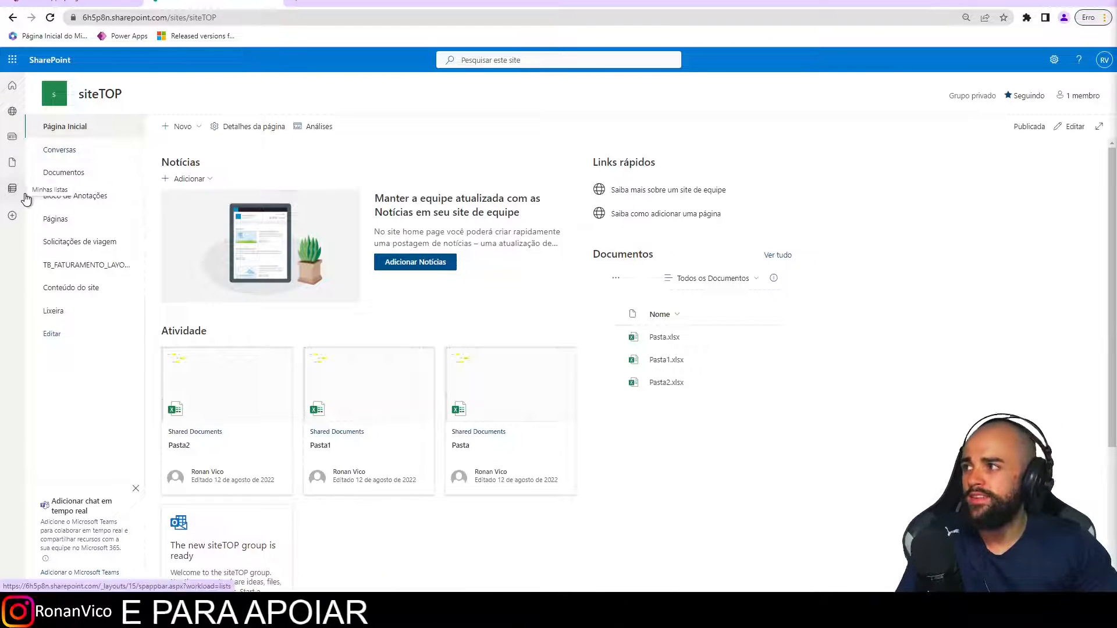
Create a blank list on the site named TB_AGENDAMENTOS, shown in the site navigation
click(169, 128)
click(193, 152)
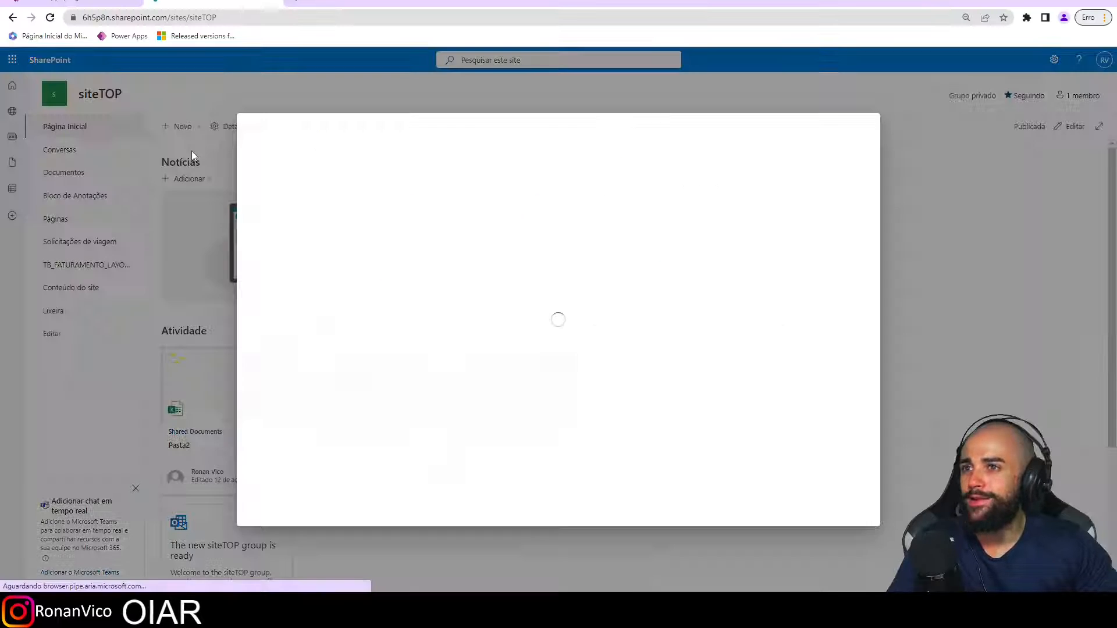
click(295, 201)
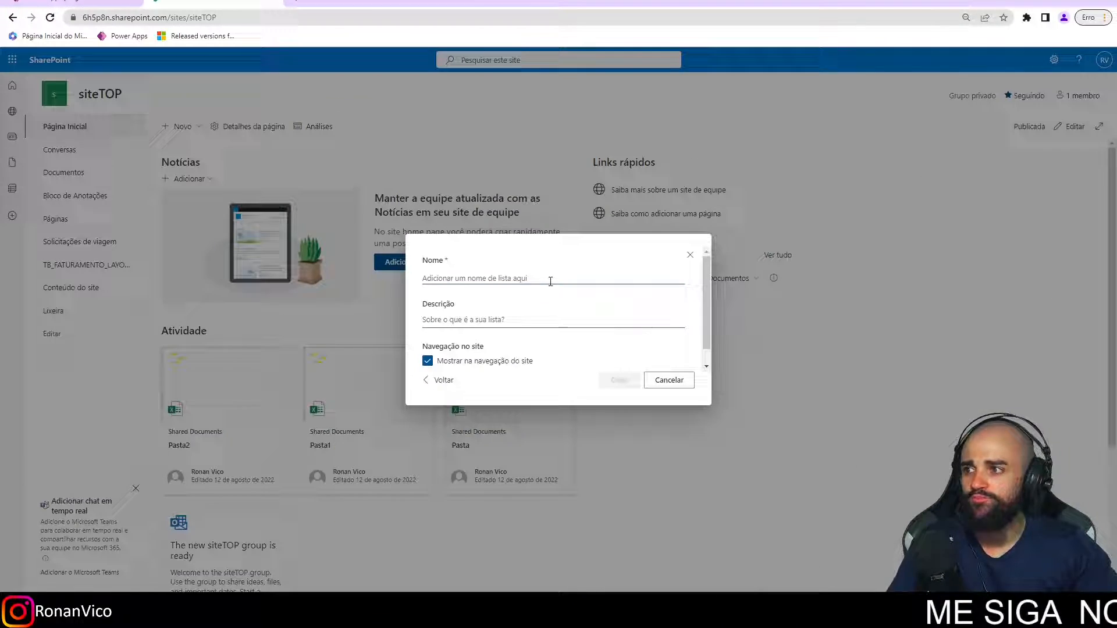
click(550, 282)
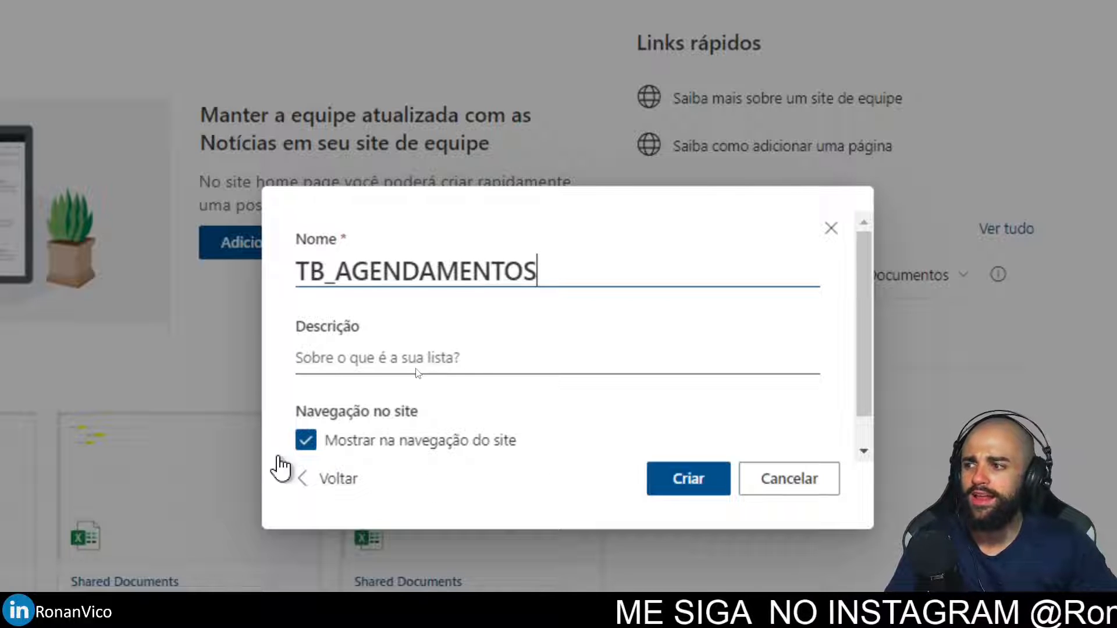
click(698, 483)
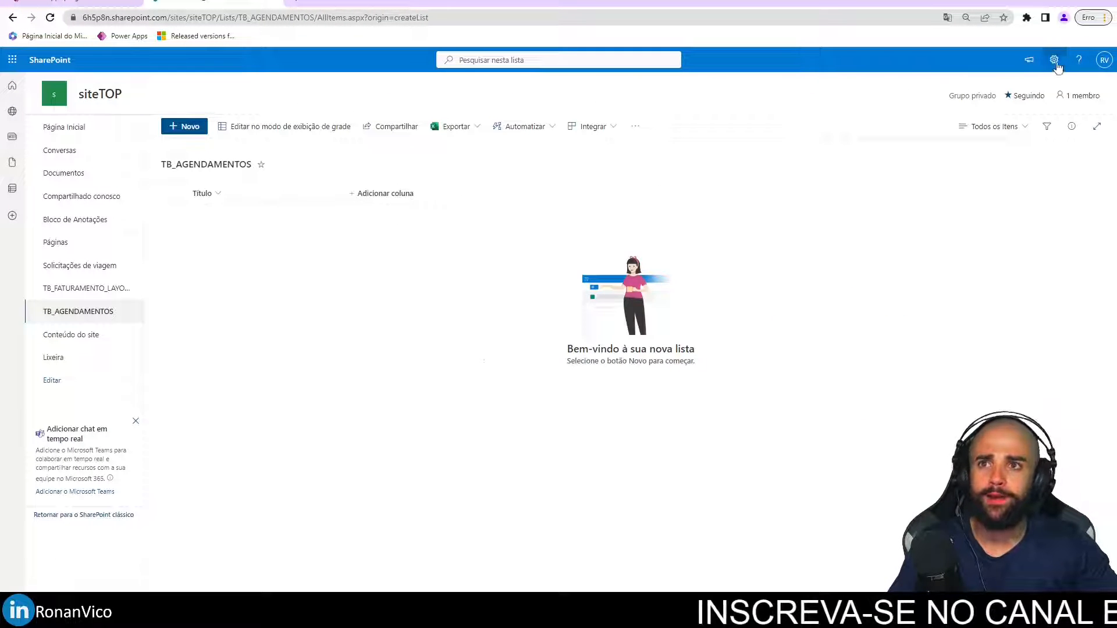
In the list settings, set the Title column to not require information, and return to the list
click(1054, 60)
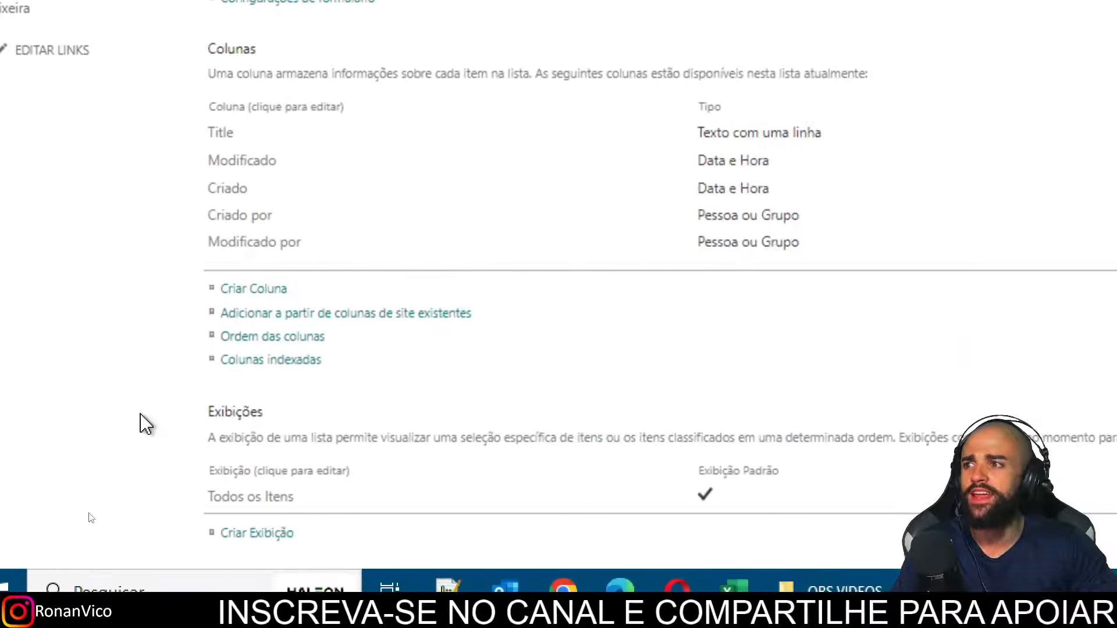
click(227, 137)
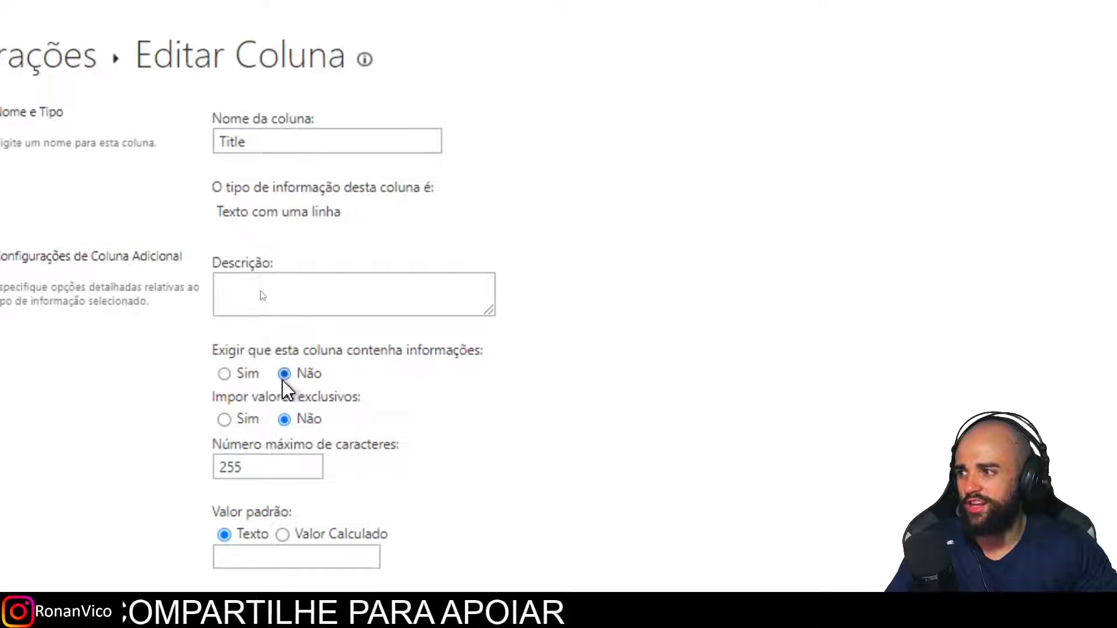
scroll(842, 464, down, 1)
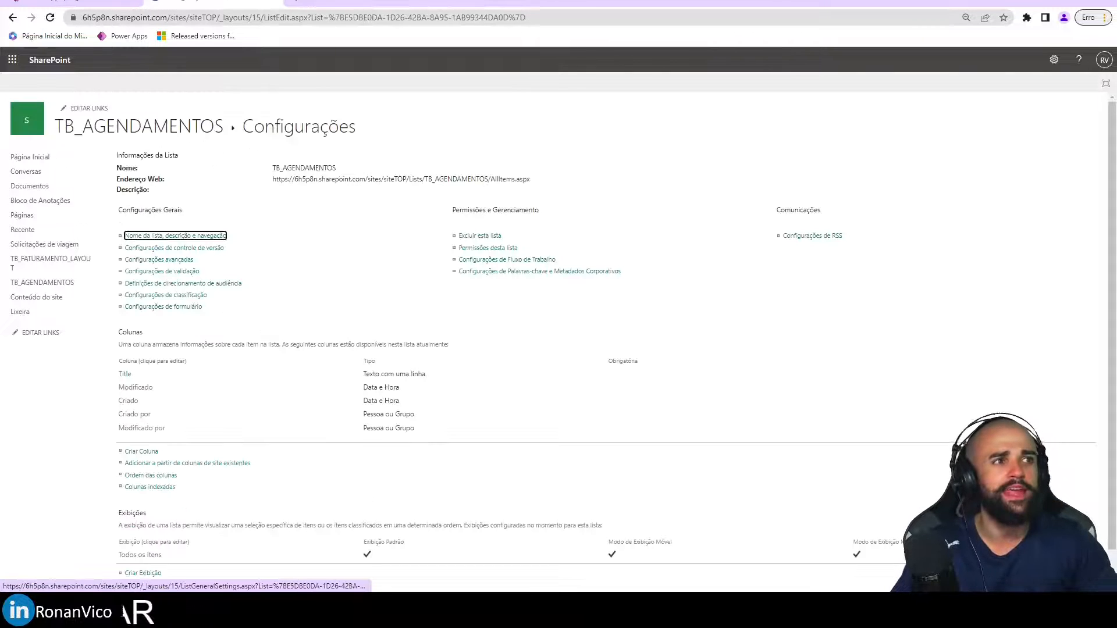
scroll(669, 378, down, 1)
scroll(149, 153, up, 1)
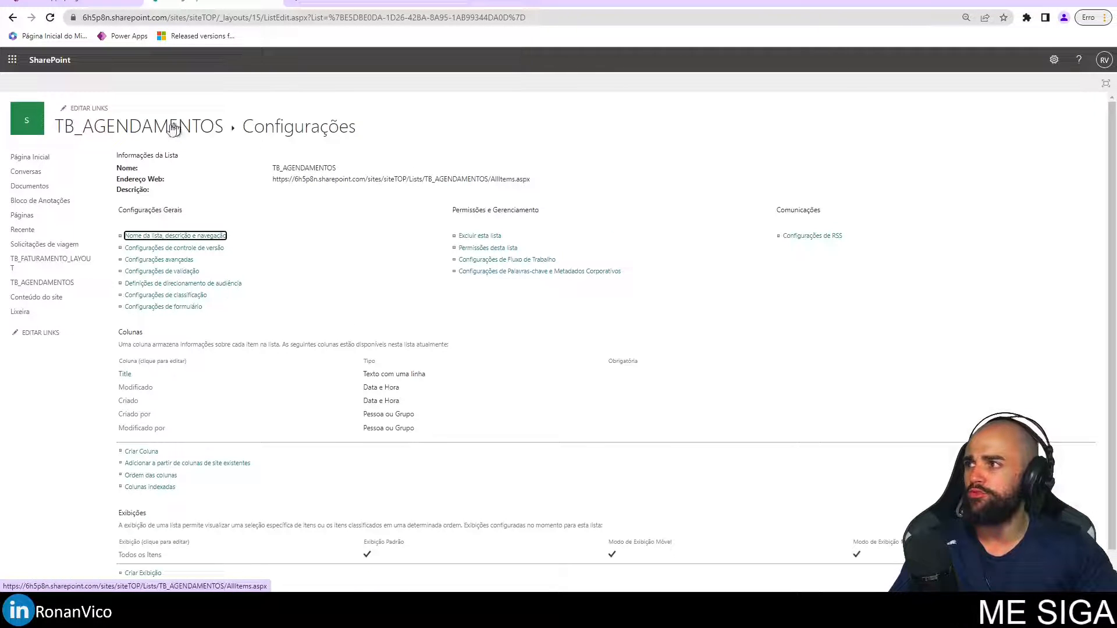
click(233, 138)
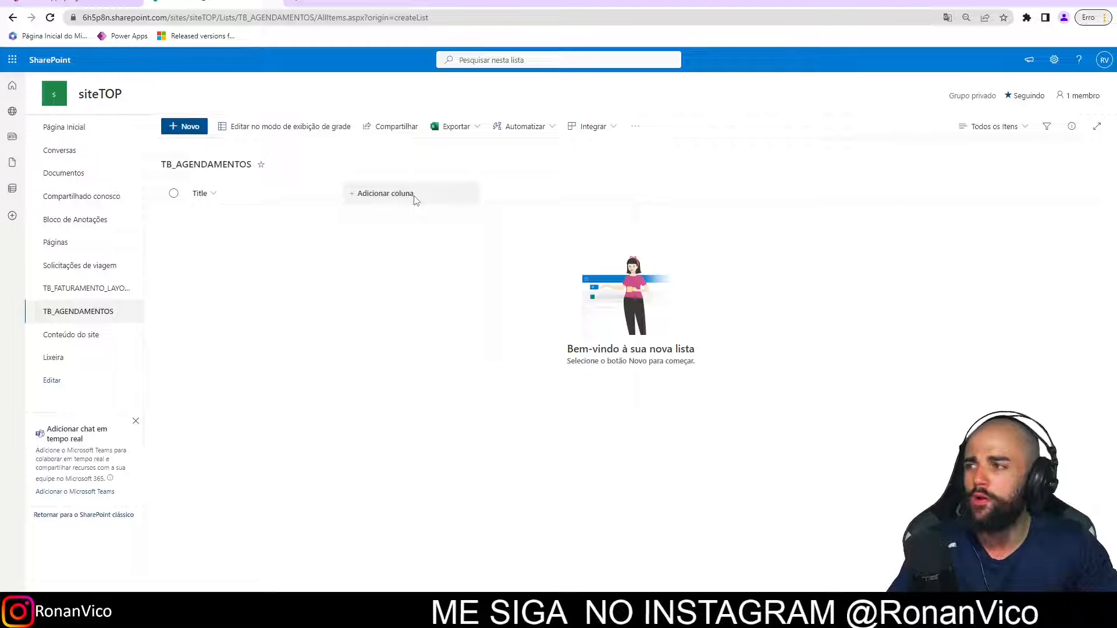
Set up a new Data e hora column named DATA_AGENDAMENTO with the time included
click(414, 199)
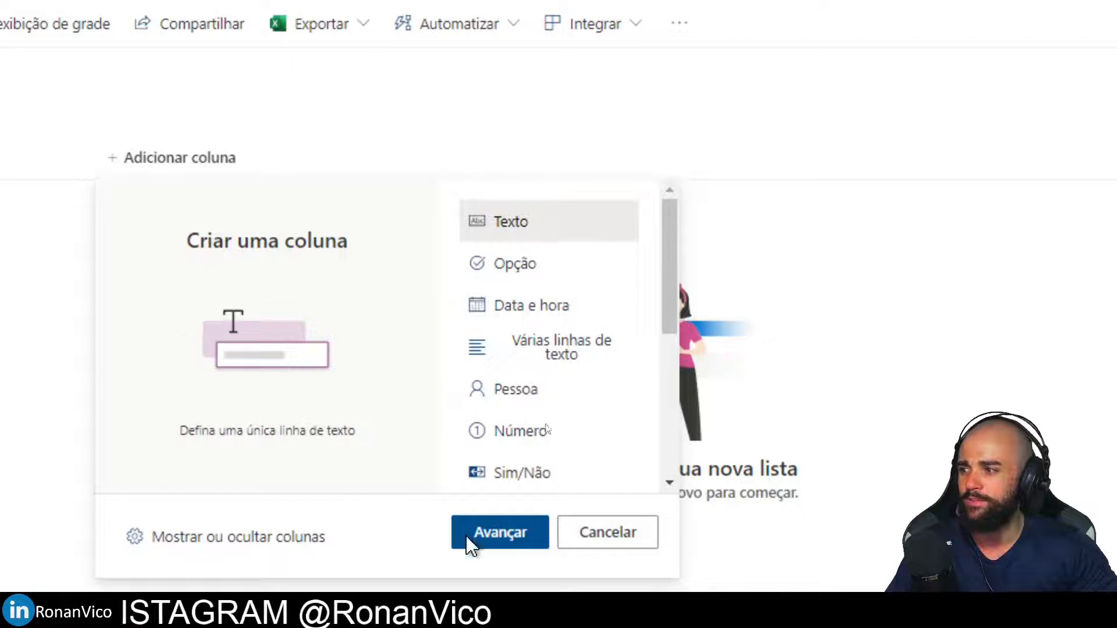
scroll(603, 281, down, 5)
scroll(570, 301, up, 5)
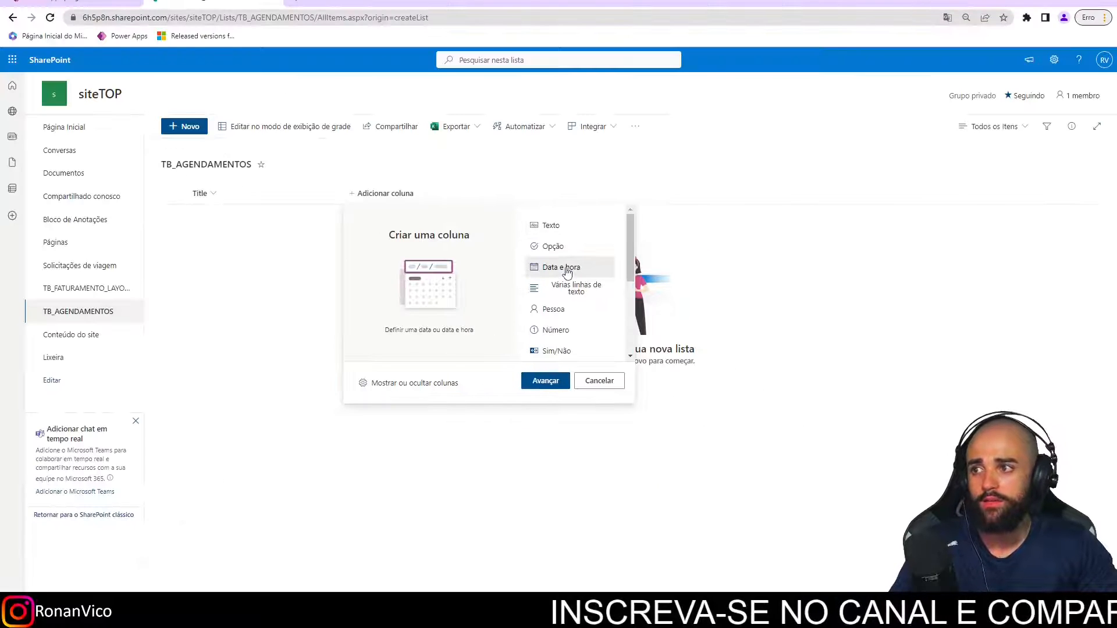
click(553, 379)
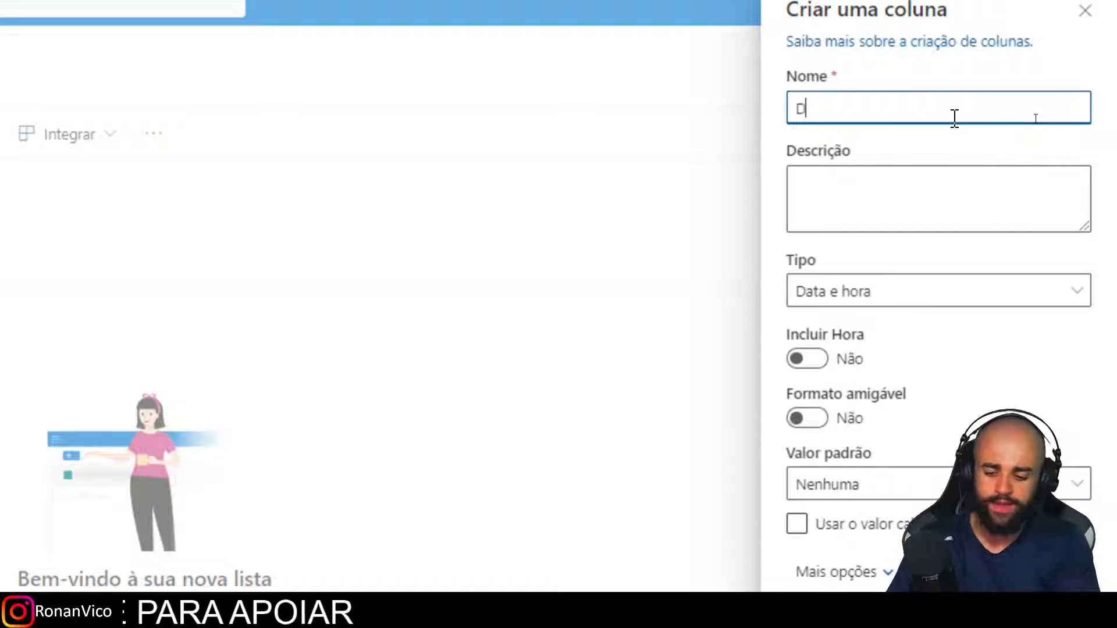
click(954, 192)
click(913, 294)
scroll(989, 379, down, 3)
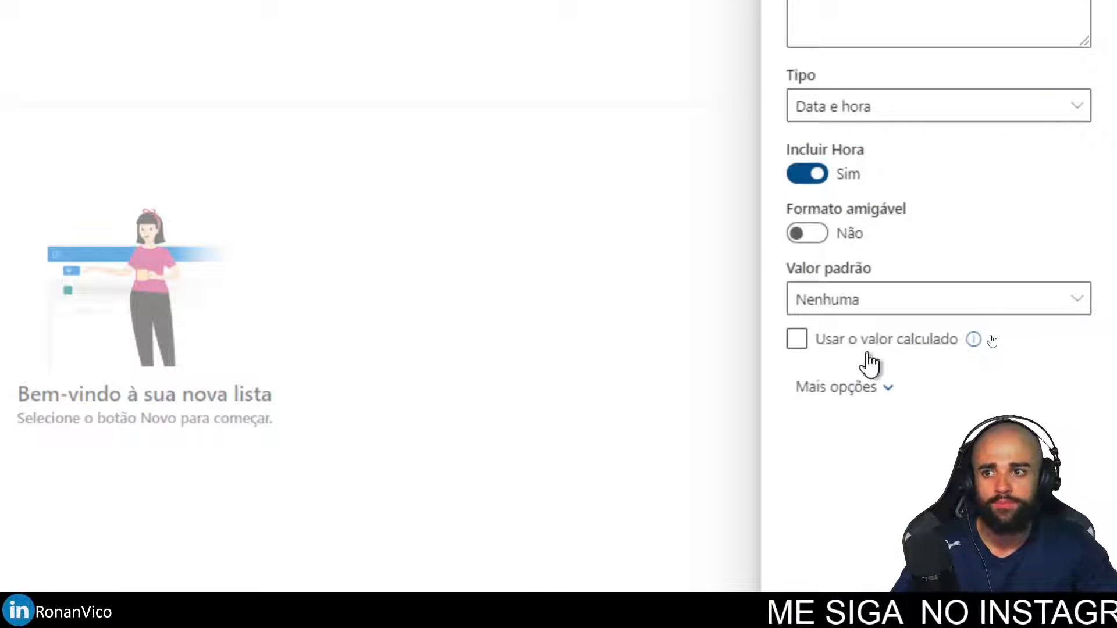
Make the new date column required with exclusive values, save it, and widen it to show its full name
click(867, 390)
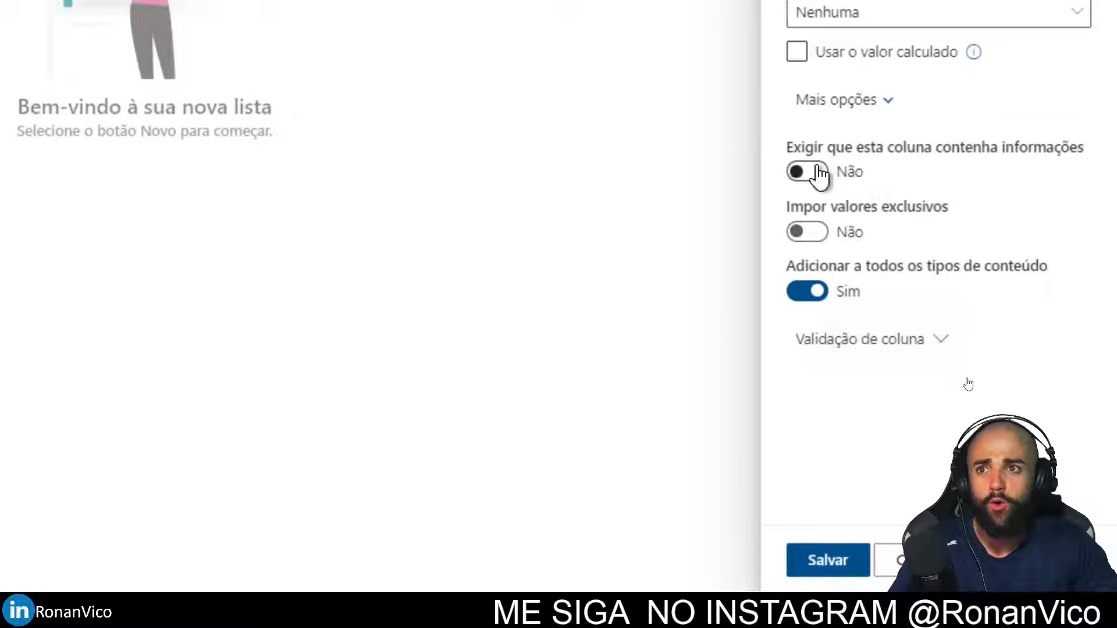
click(820, 170)
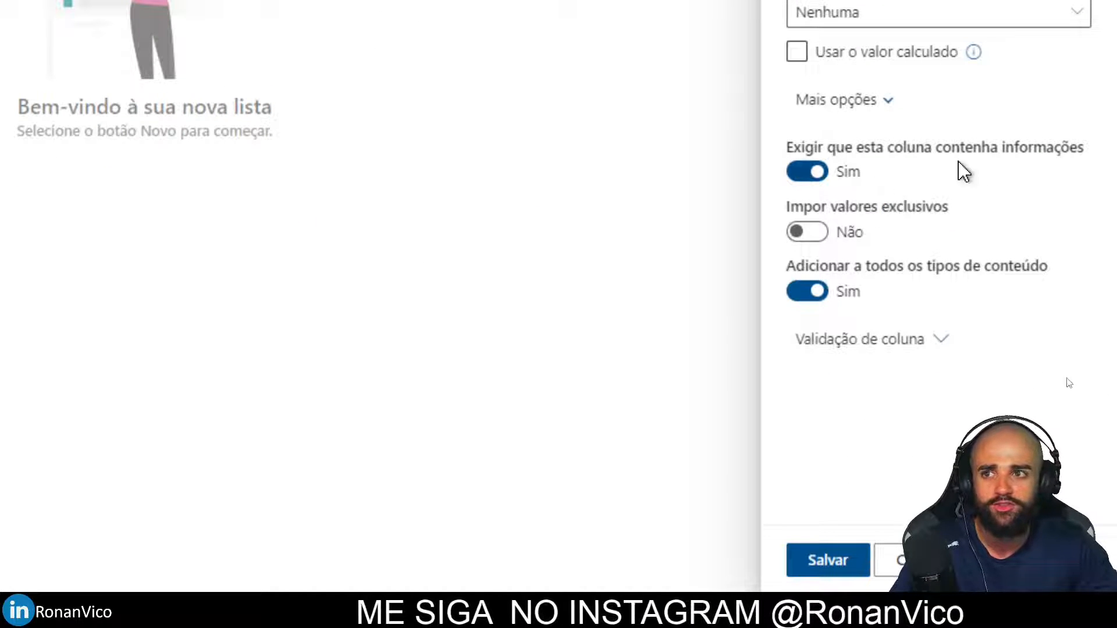
click(823, 233)
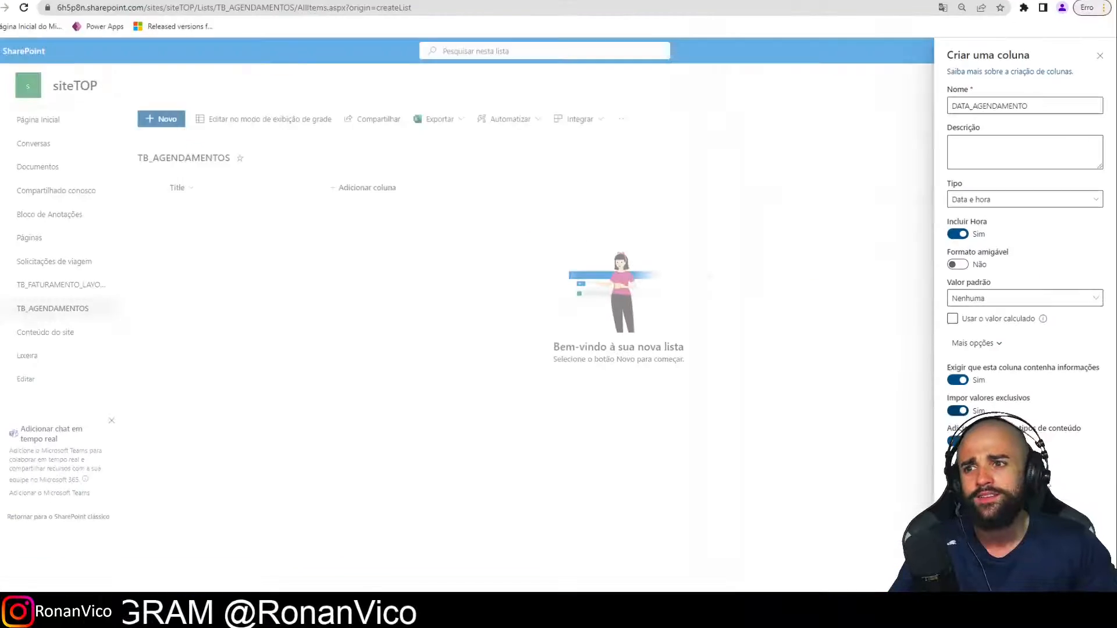
click(966, 582)
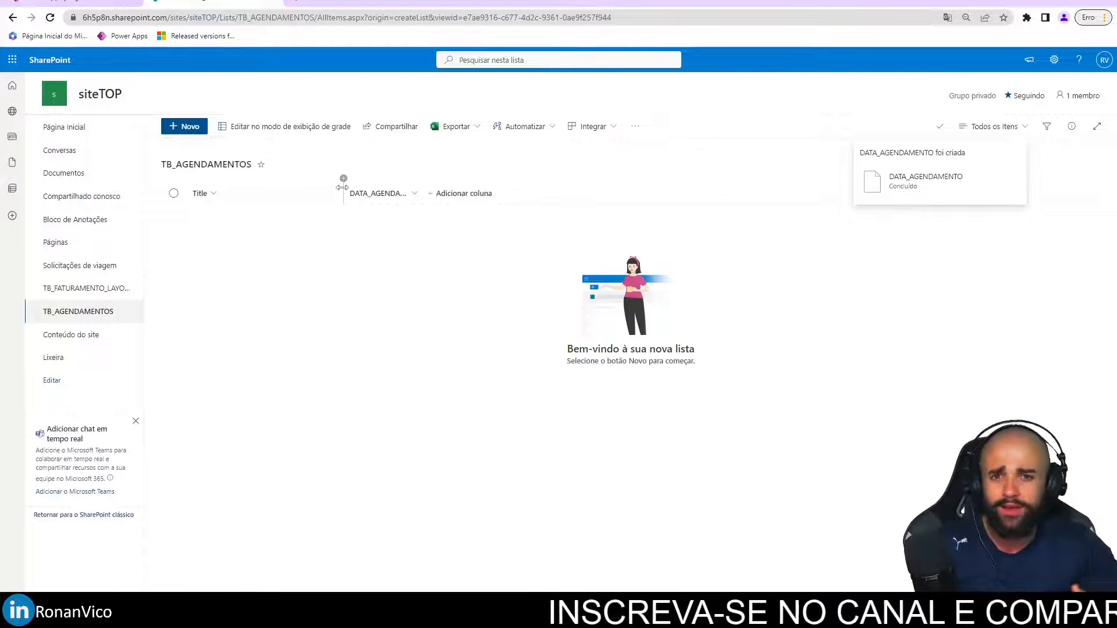
drag(422, 194, 489, 200)
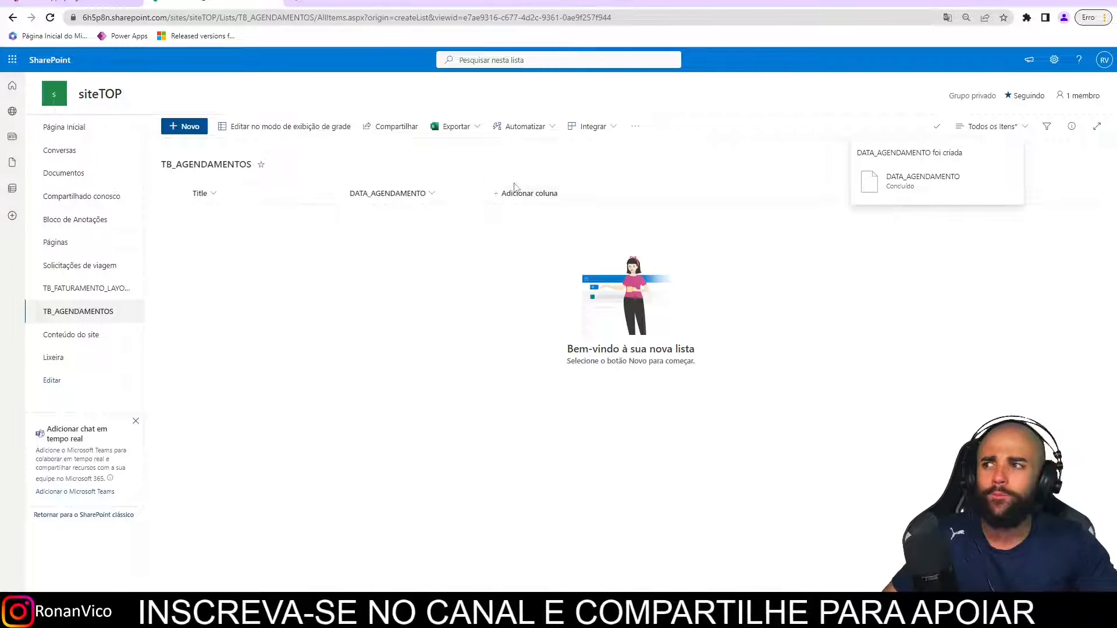
Add a list item with DATA_AGENDAMENTO set to 2/6/2023 12:00 AM and save it
click(186, 129)
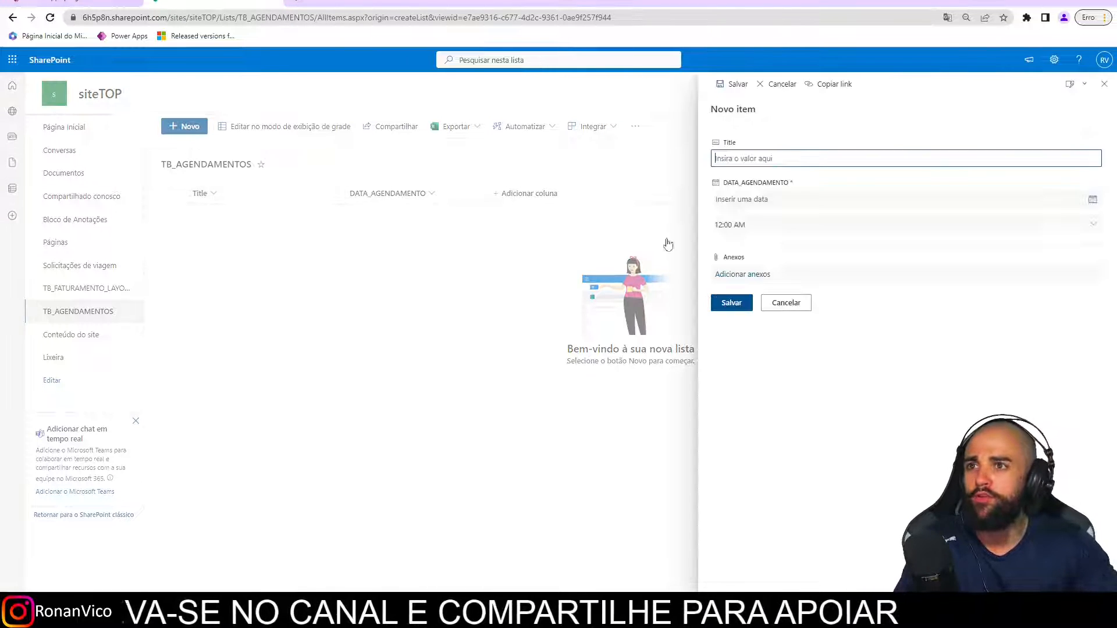
click(819, 196)
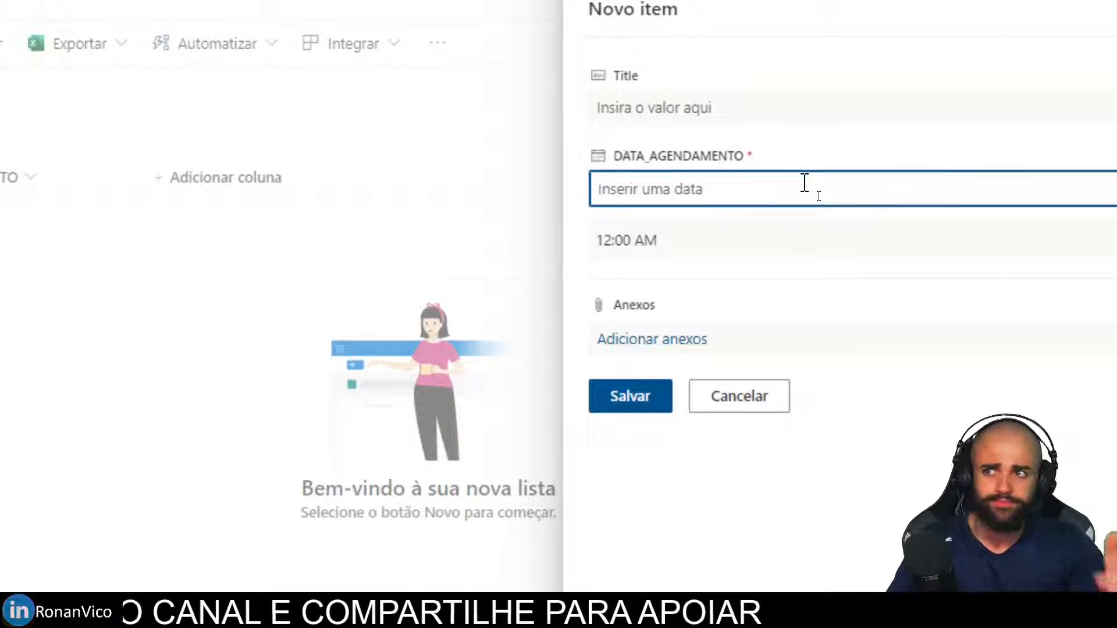
click(1071, 188)
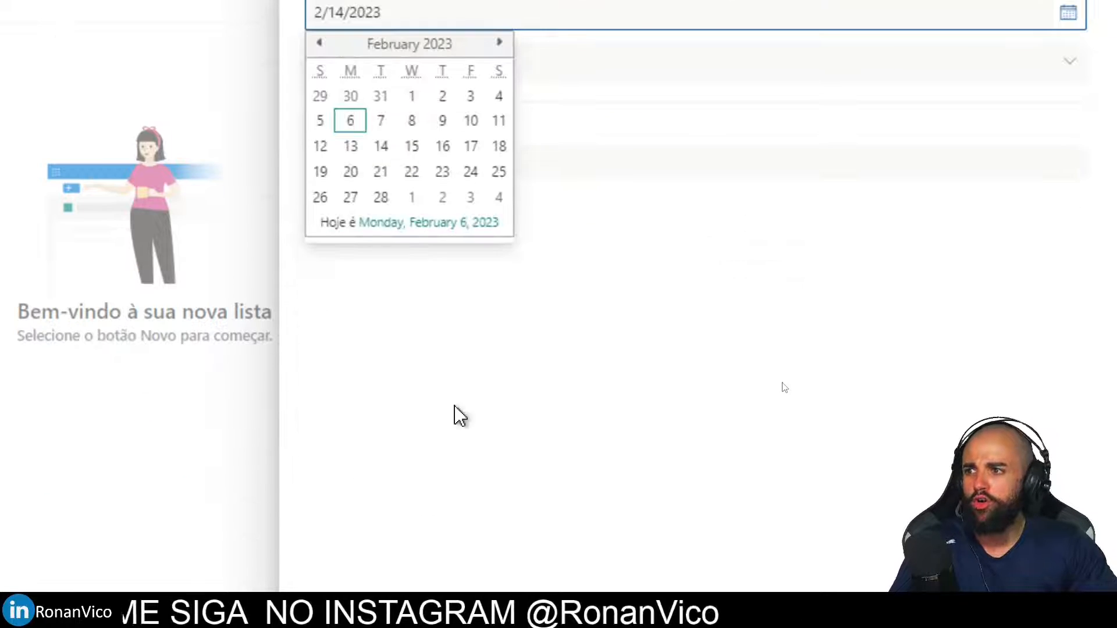
click(350, 178)
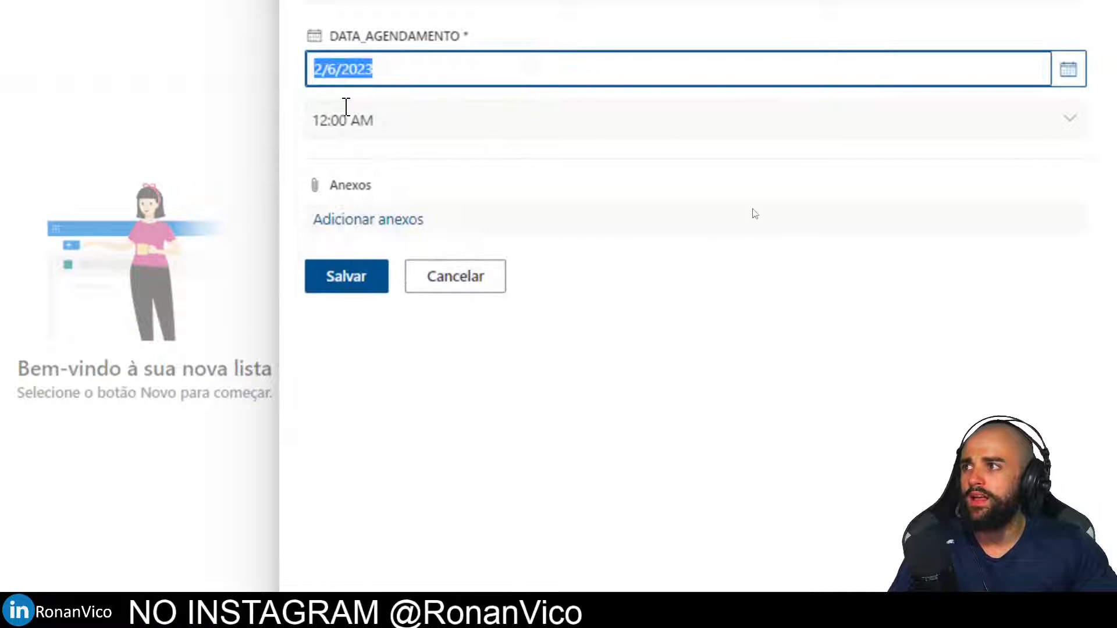
click(355, 69)
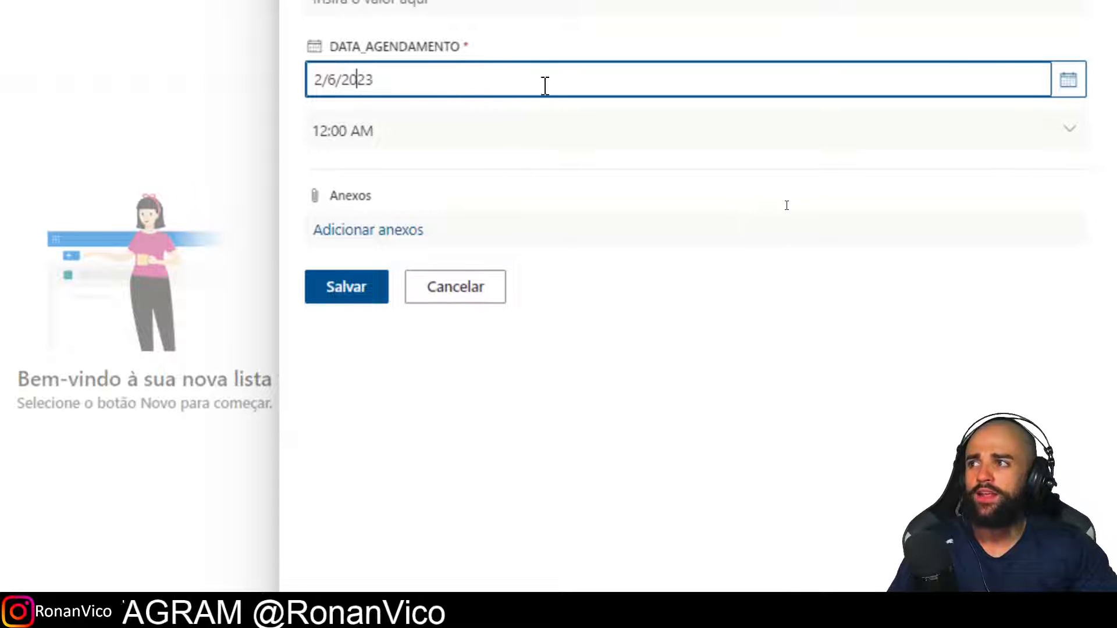
click(330, 140)
click(337, 300)
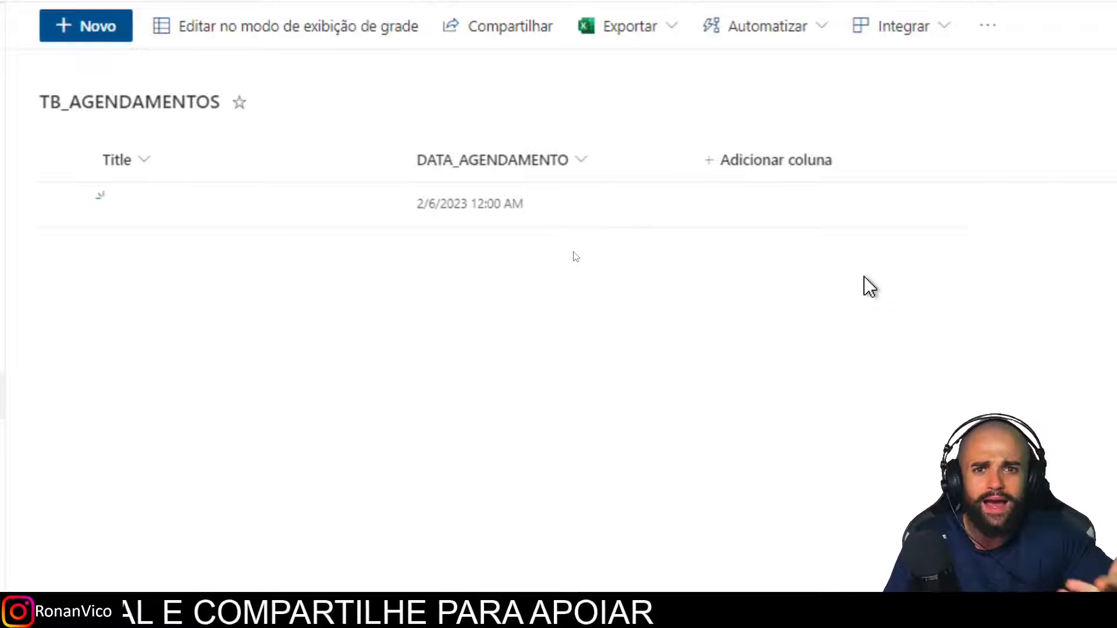
Add a Sim/Não column named ESTA_AGENDADO with the default value Não, and save it
click(743, 170)
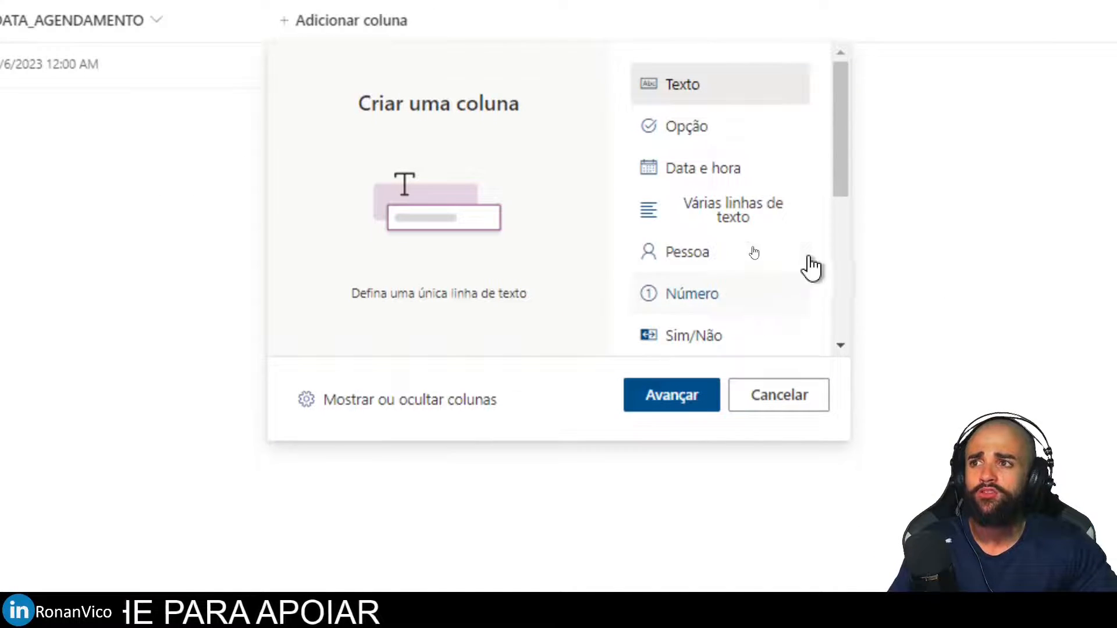
scroll(800, 174, down, 2)
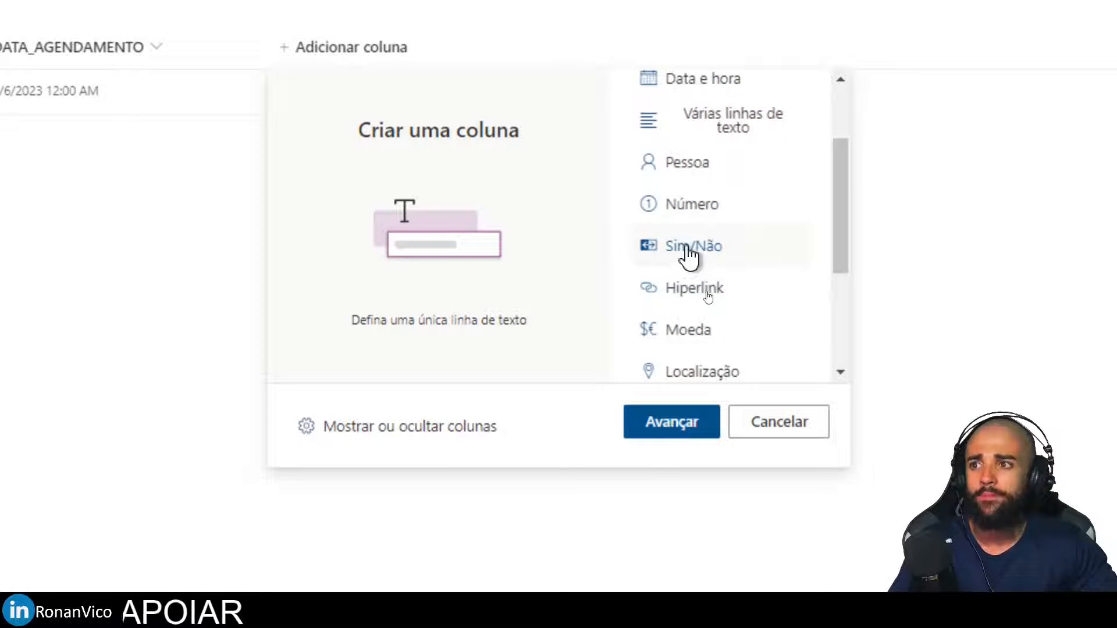
click(662, 264)
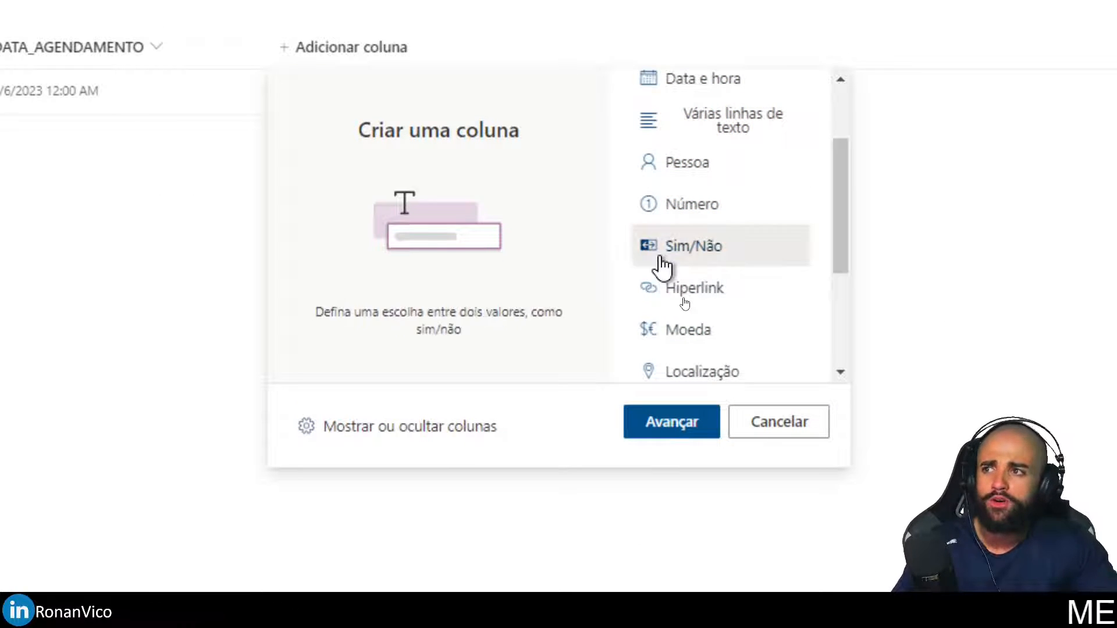
click(671, 421)
text(AGENDADO)
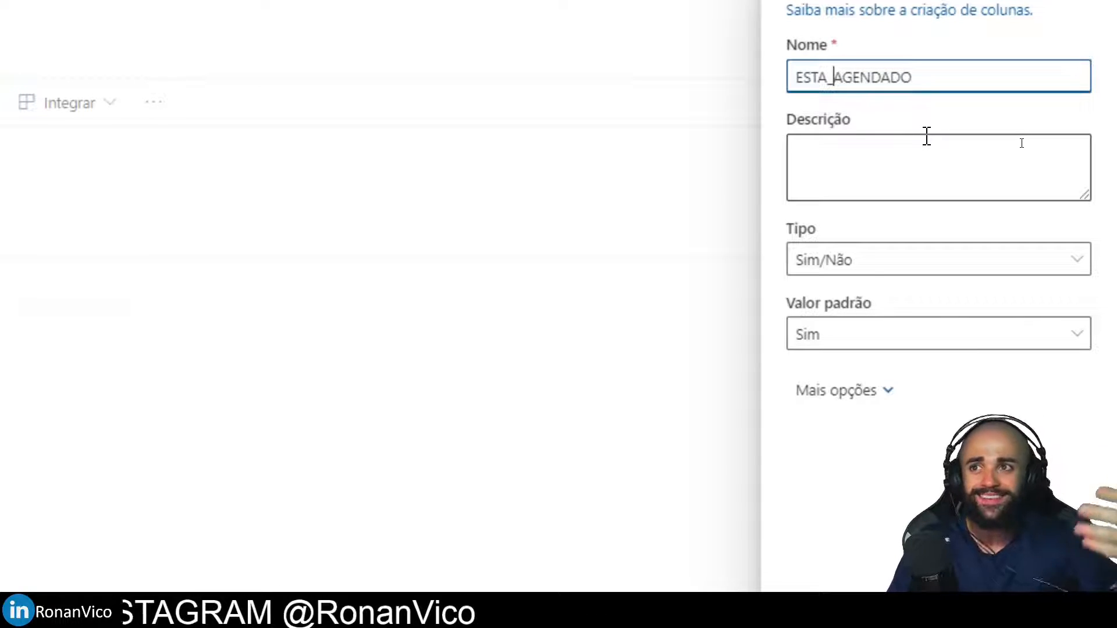
click(973, 267)
click(875, 253)
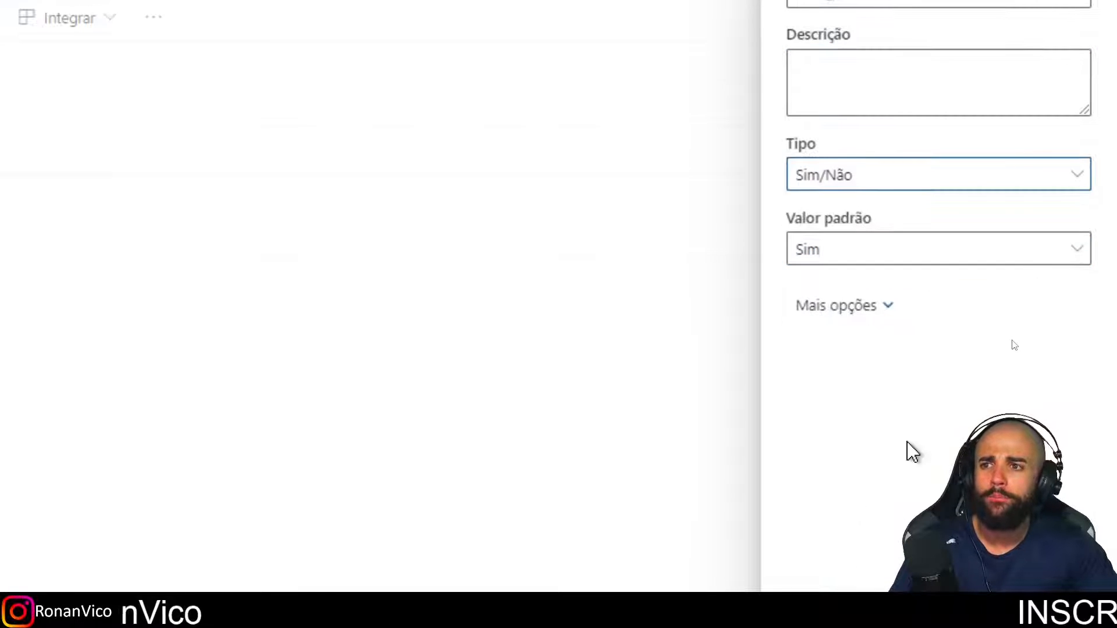
click(907, 333)
click(861, 403)
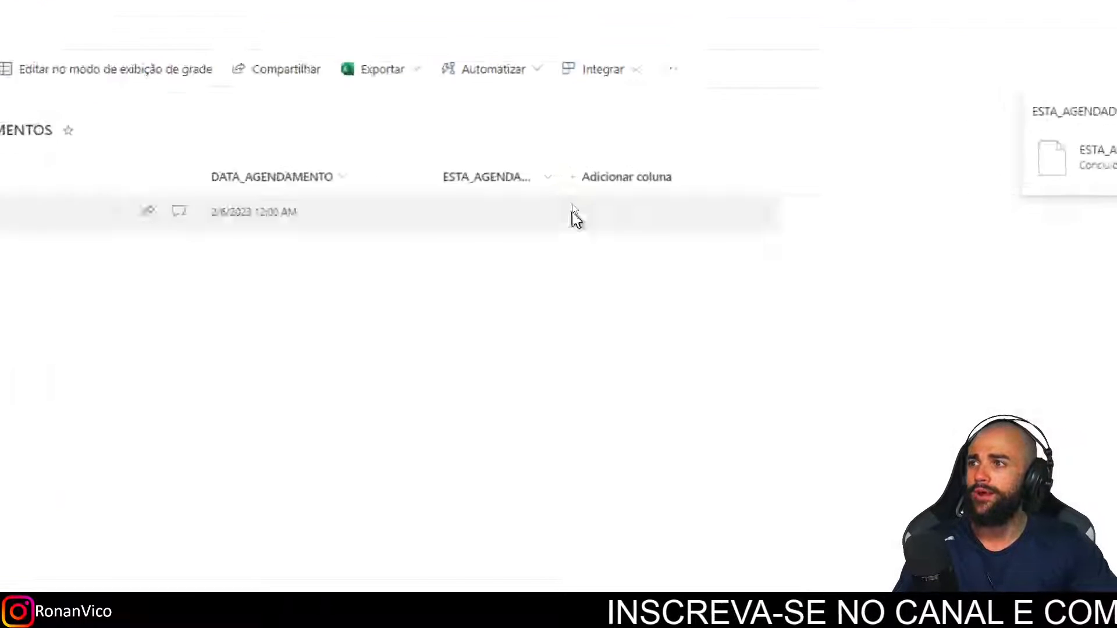
View the properties of the existing item to check its ESTA_AGENDADO value, and return to the list
click(547, 247)
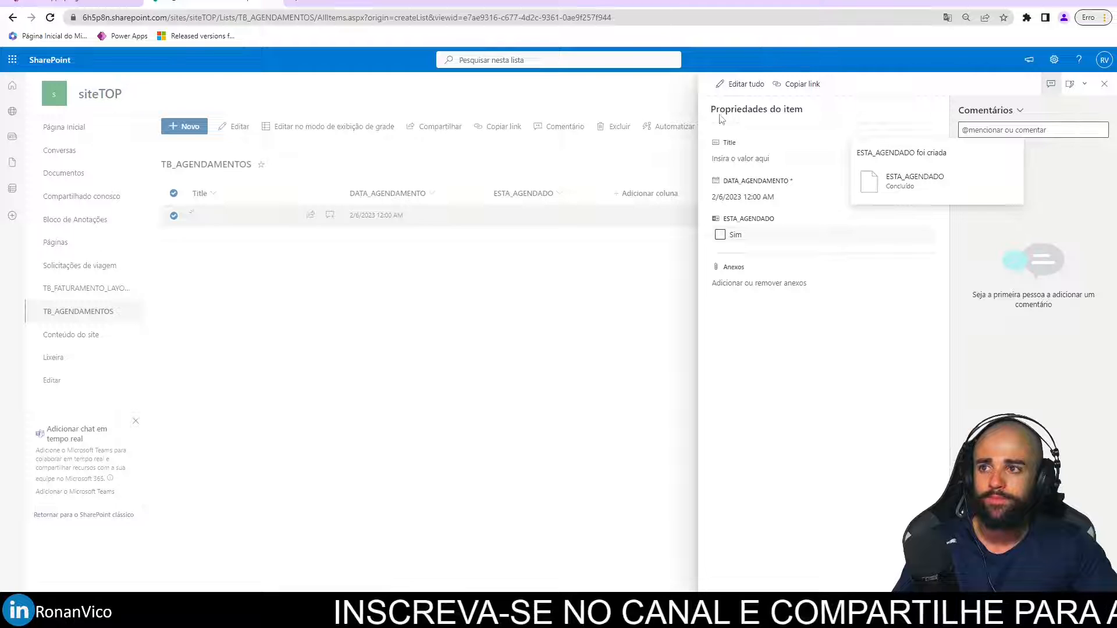
click(543, 412)
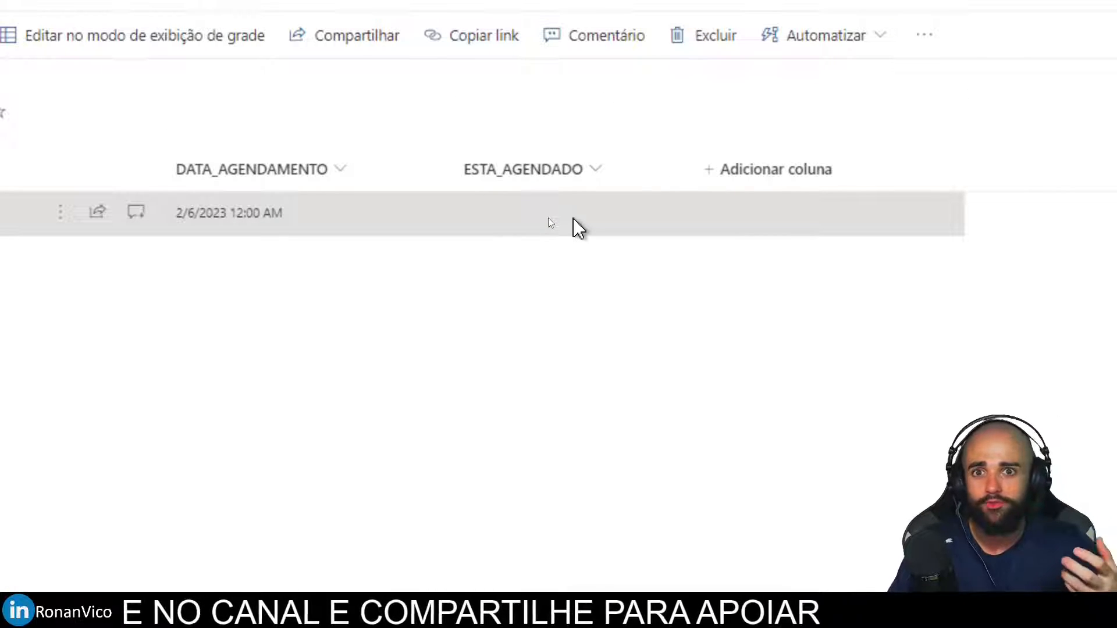
click(573, 220)
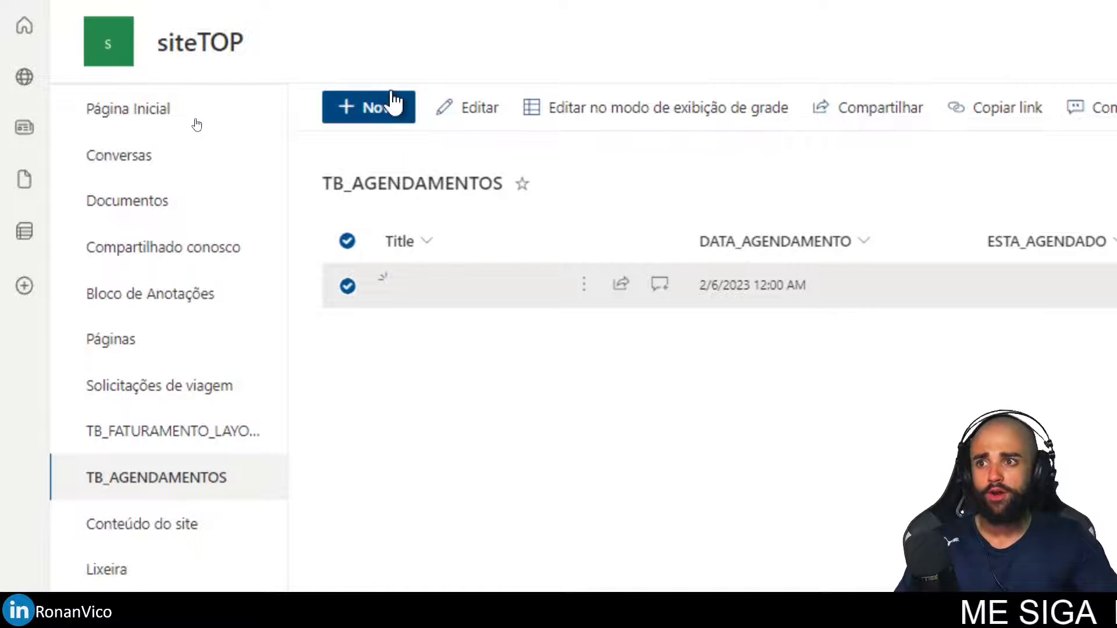
Try to add a list item with DATA_AGENDAMENTO set to the already used 2/6/2023 12:00 AM
click(378, 106)
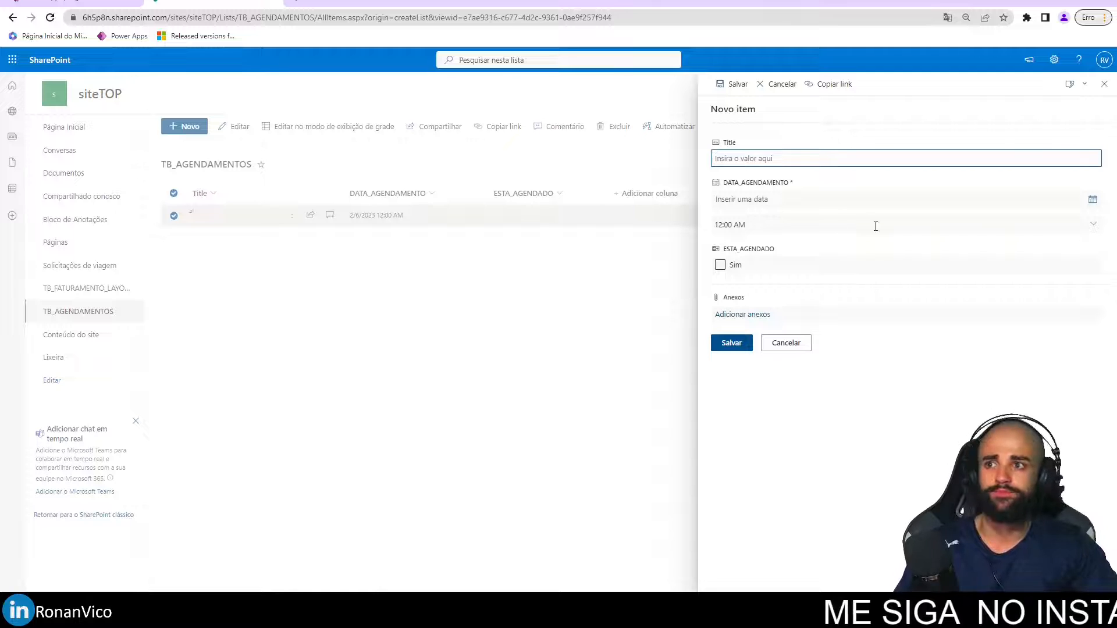
click(798, 201)
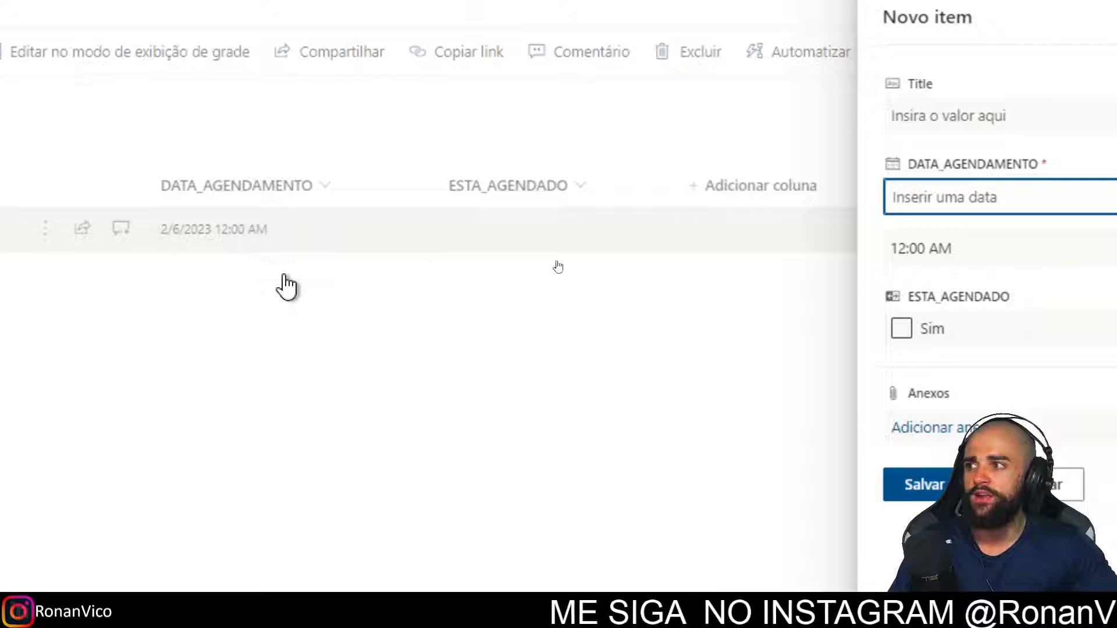
click(1065, 200)
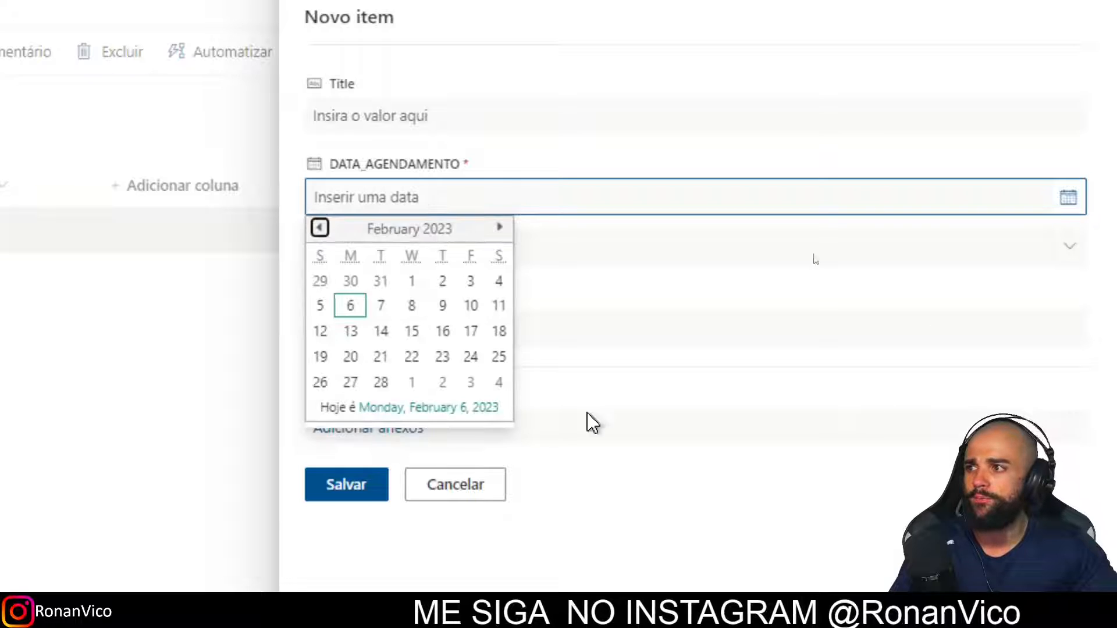
click(352, 308)
click(389, 254)
click(344, 250)
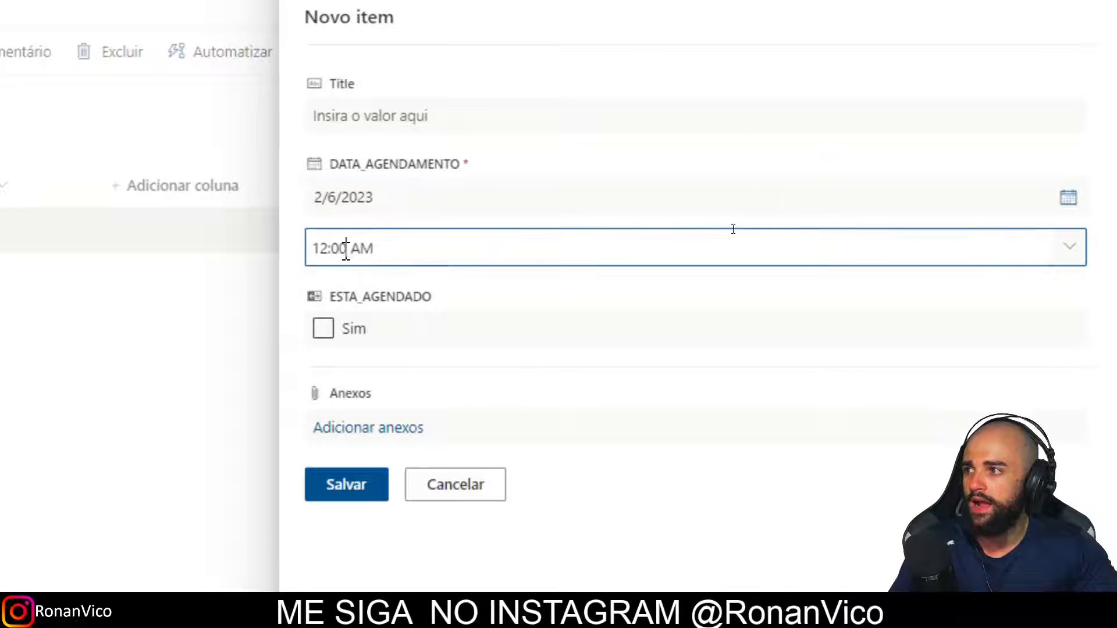
click(374, 491)
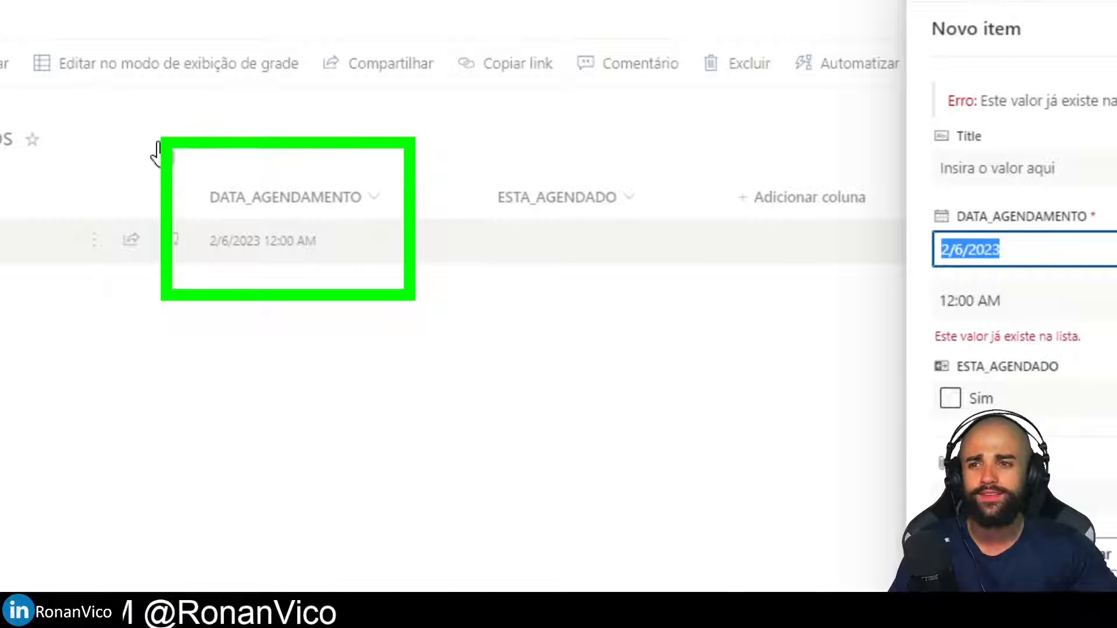
Set the new item's time to 01:00 PM and save the item
click(1048, 301)
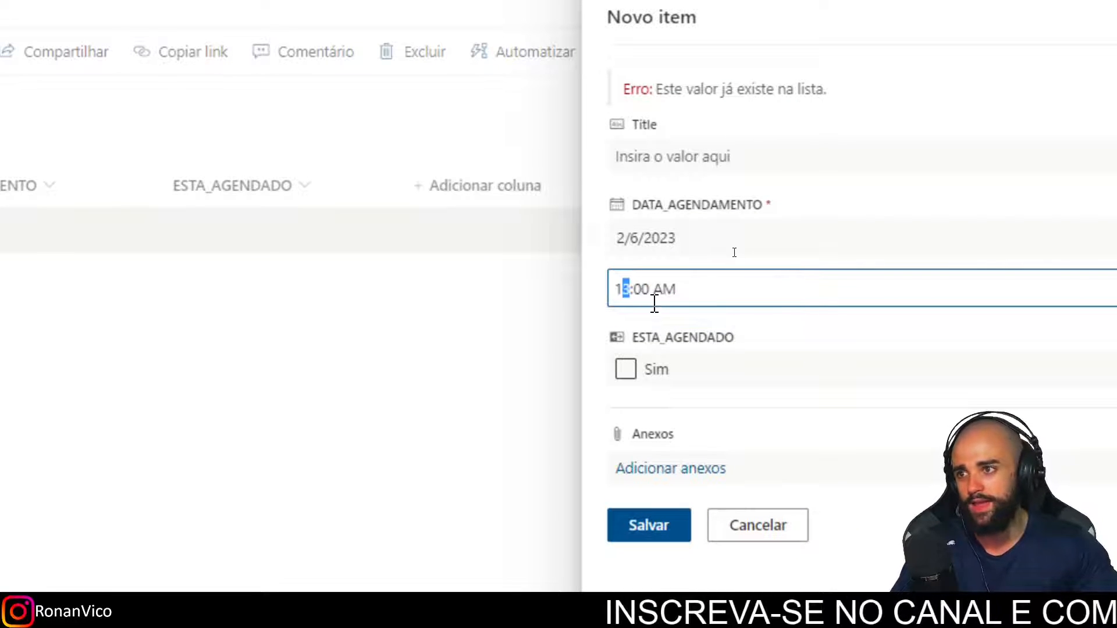
key(BackSpace)
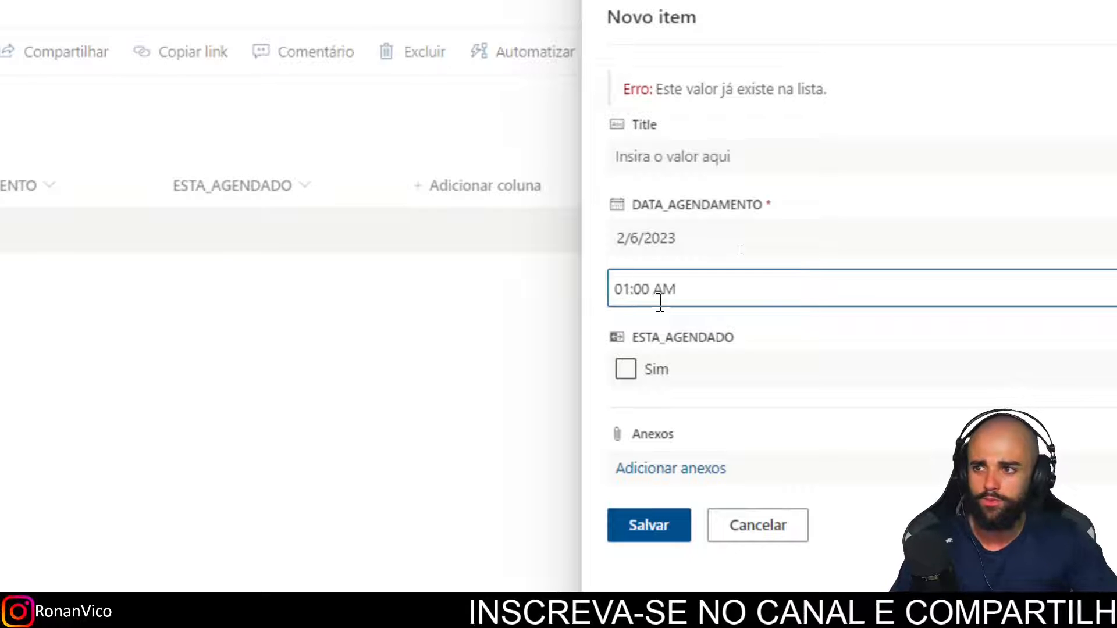
text(P)
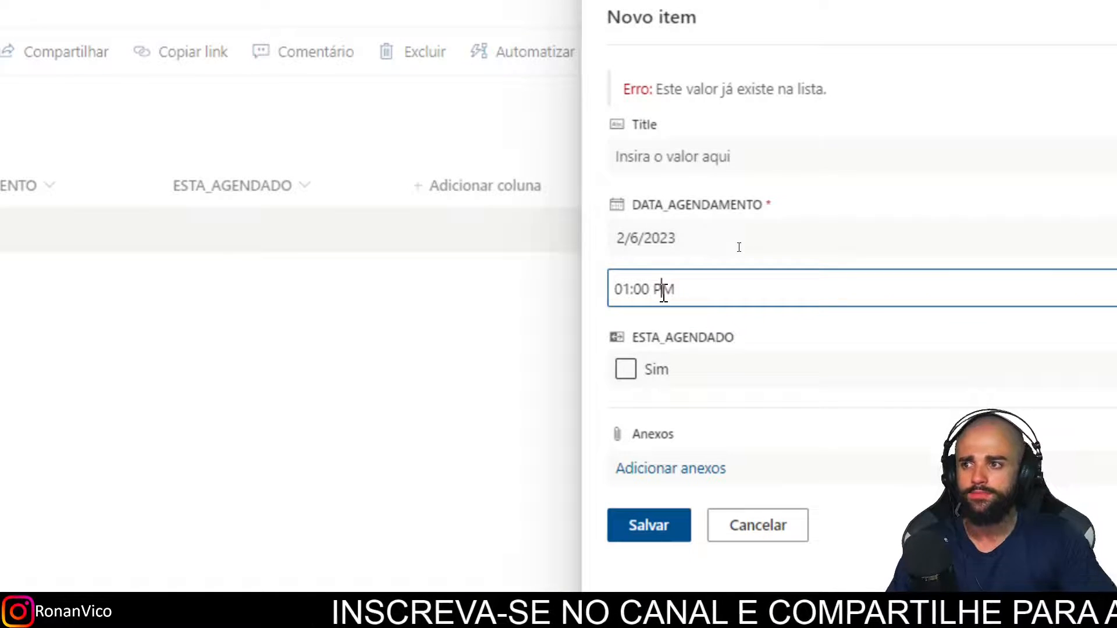
click(648, 525)
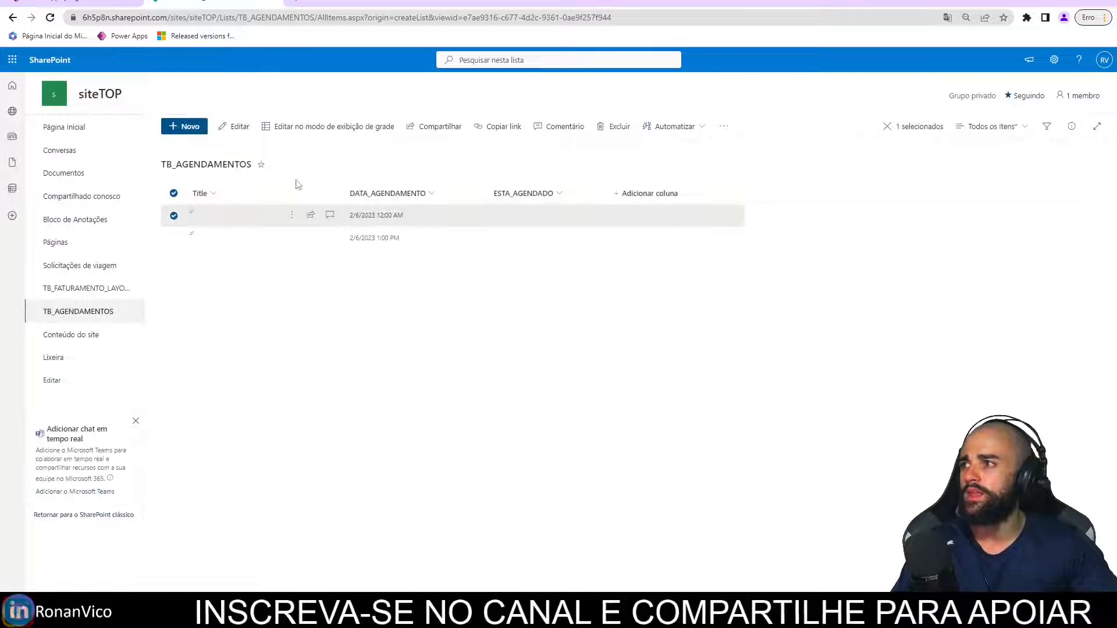
Add another list item with DATA_AGENDAMENTO set to 2/6/2023 04:00 PM and save it
click(187, 128)
click(827, 200)
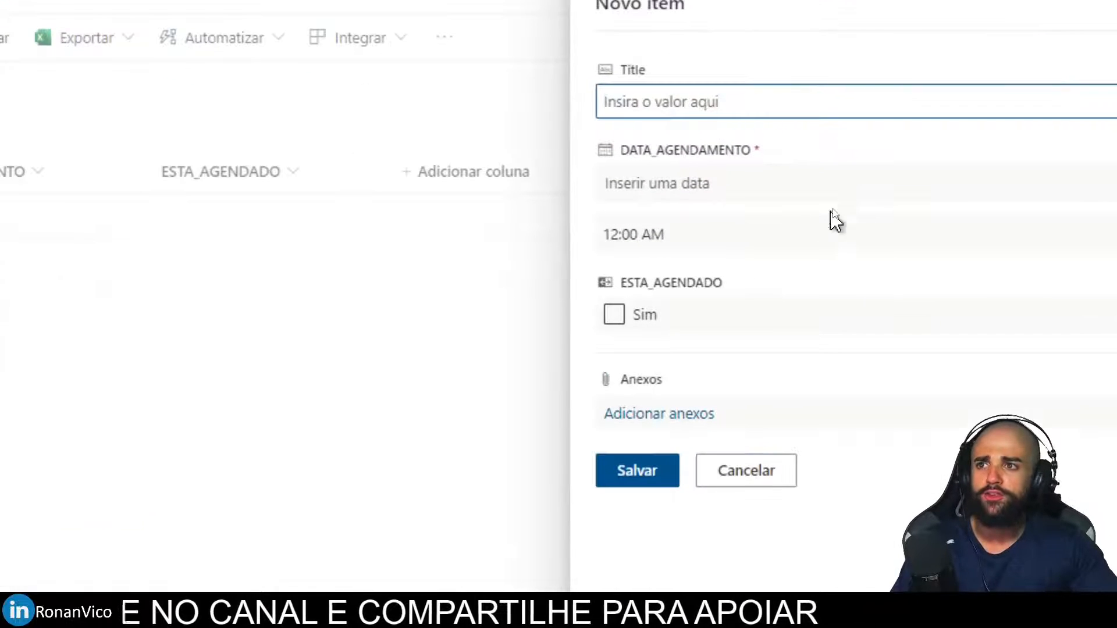
click(1060, 192)
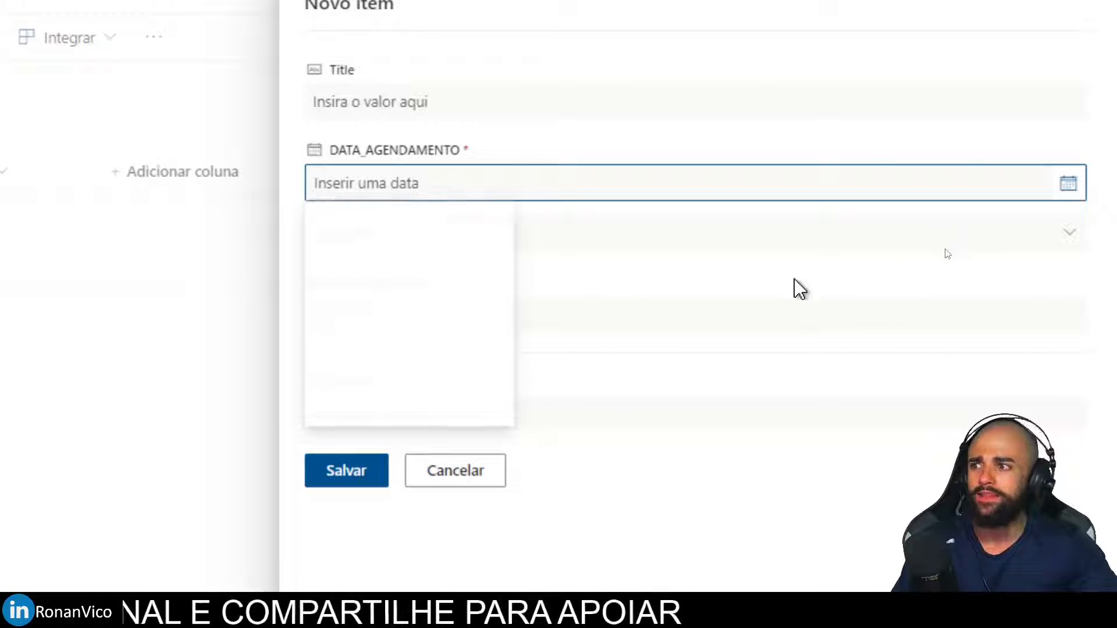
click(350, 292)
click(319, 236)
click(330, 236)
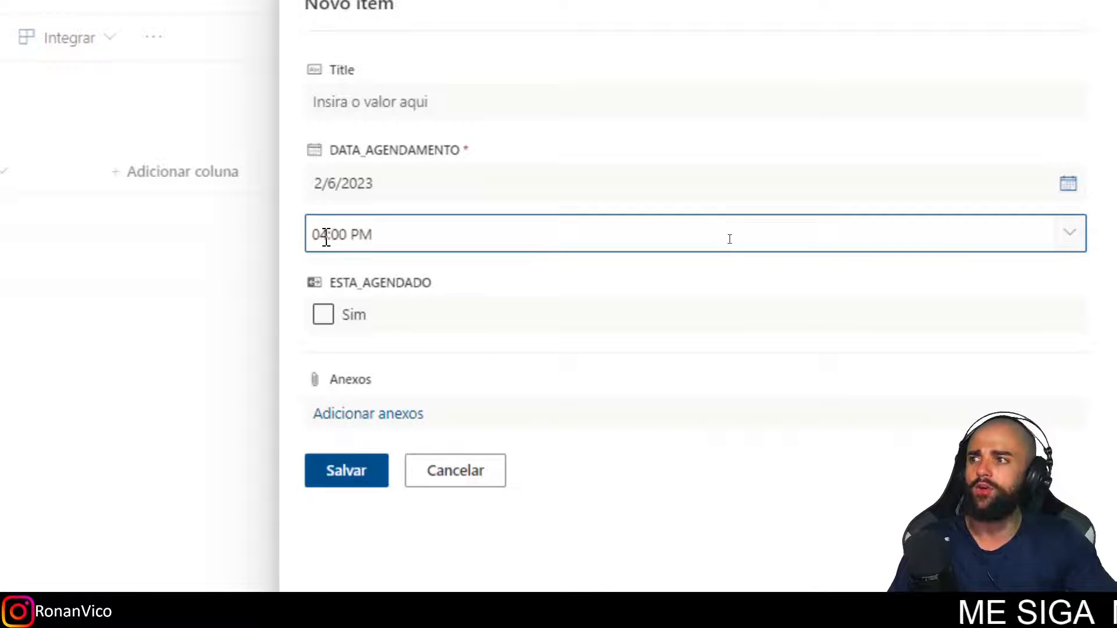
click(348, 473)
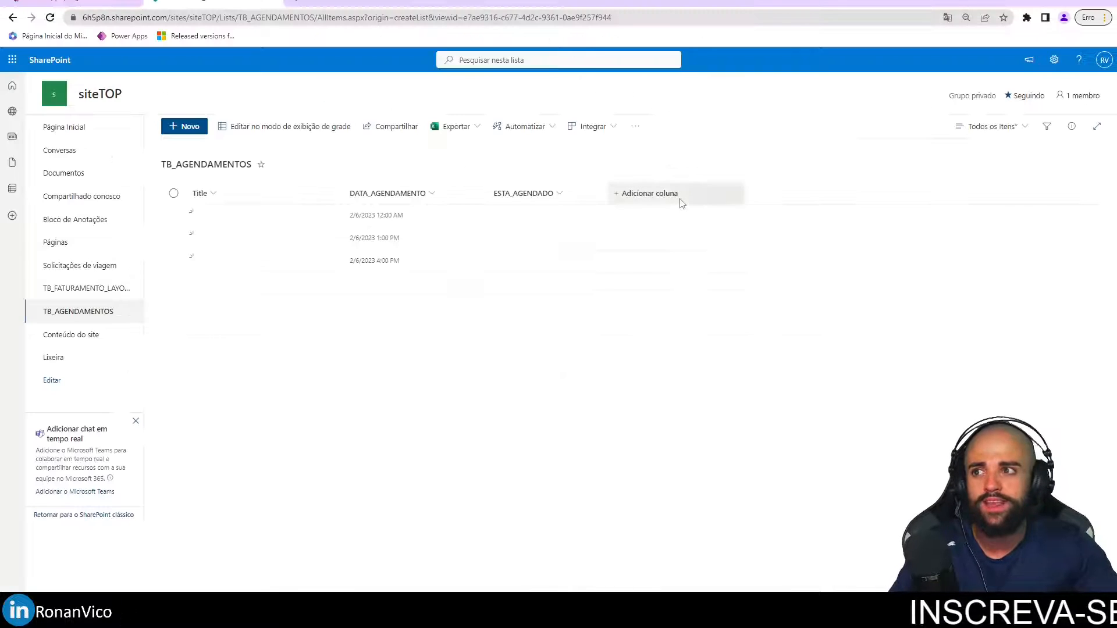
Show the Criado por and Modificado por columns in the list view and apply the change
click(682, 203)
click(902, 394)
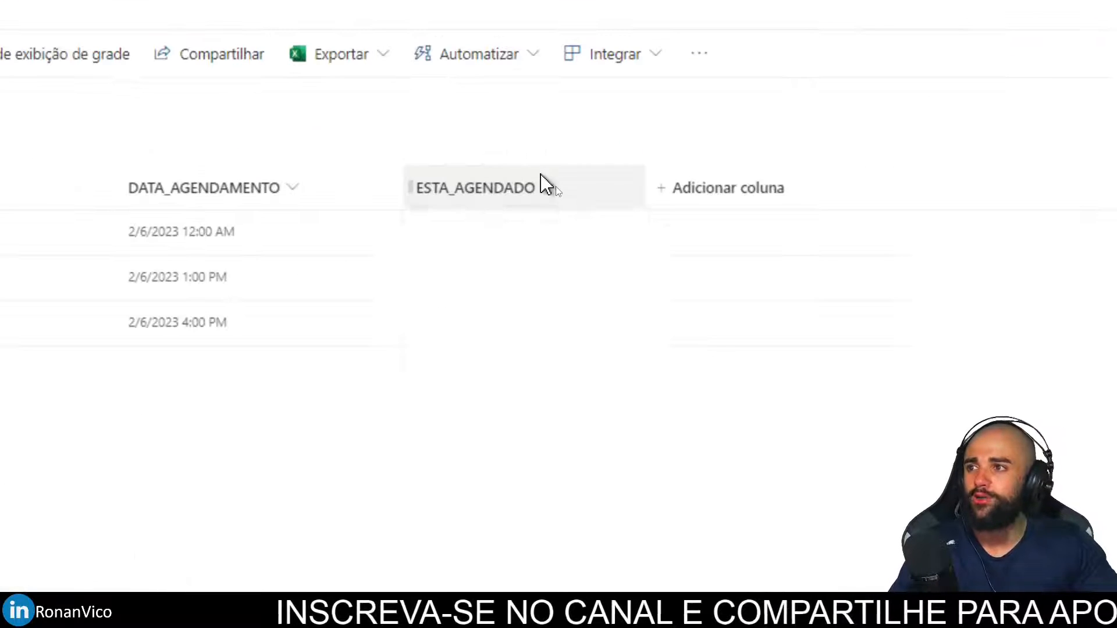
click(539, 178)
click(701, 192)
click(611, 195)
click(517, 398)
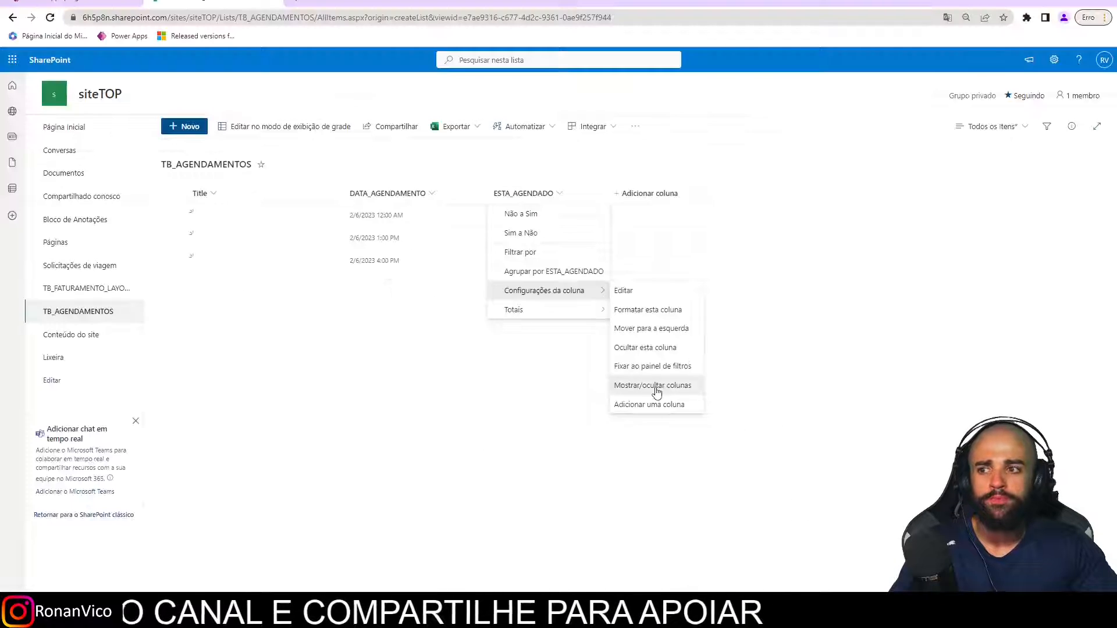
click(656, 386)
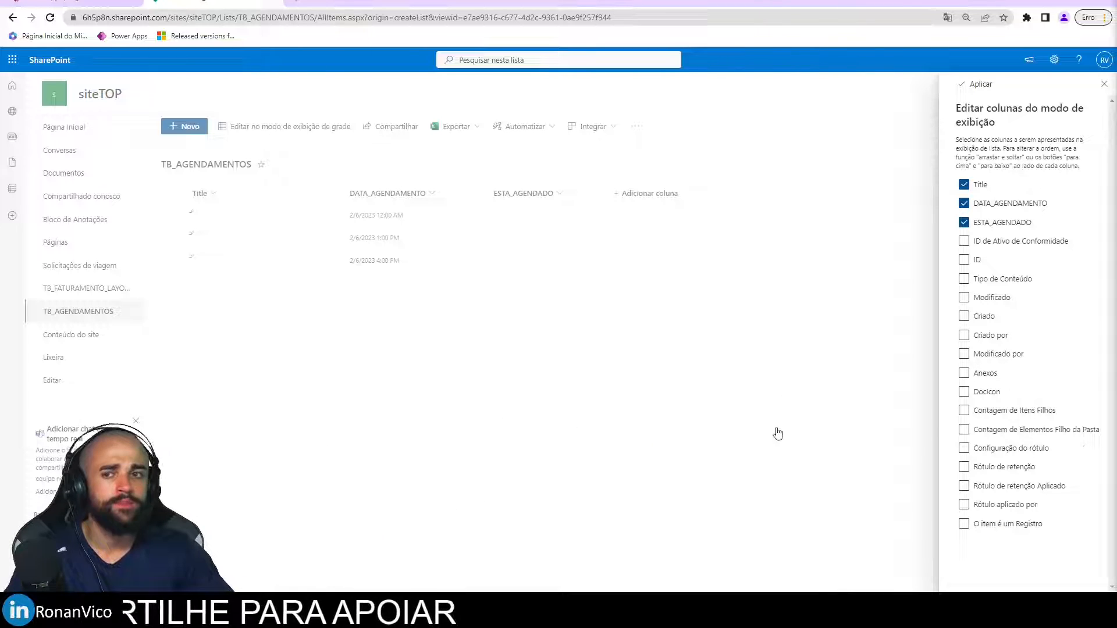
click(983, 355)
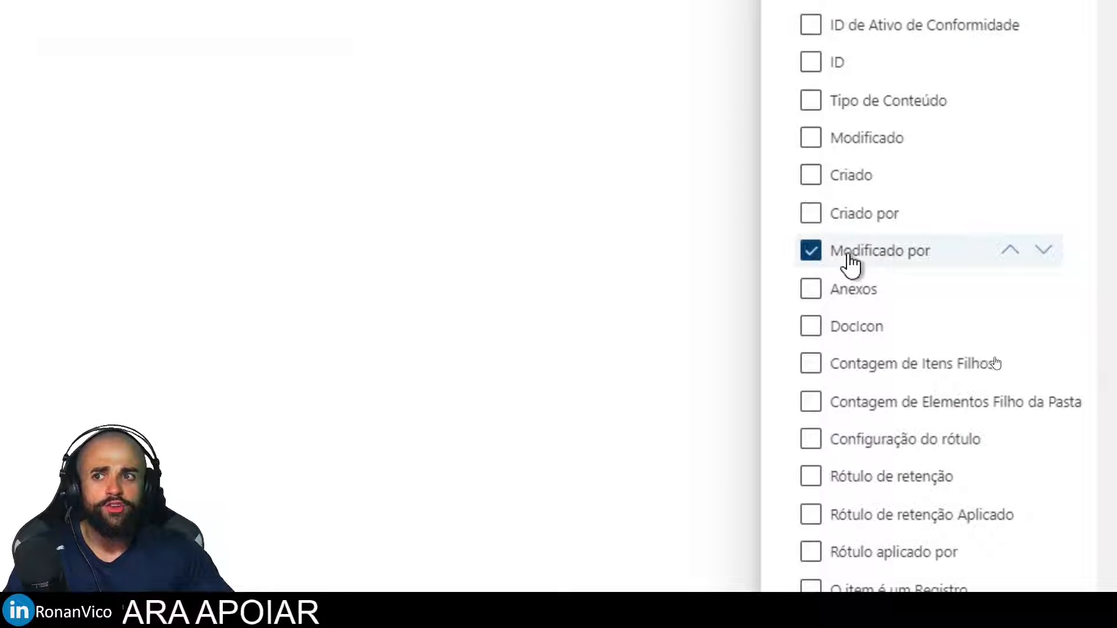
click(813, 216)
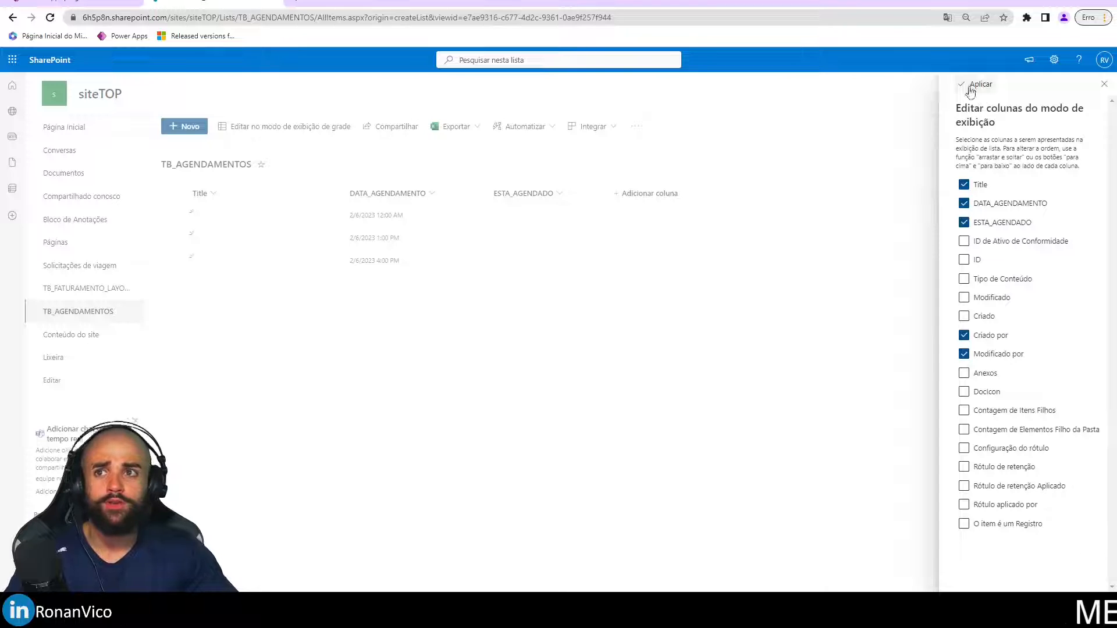
click(970, 86)
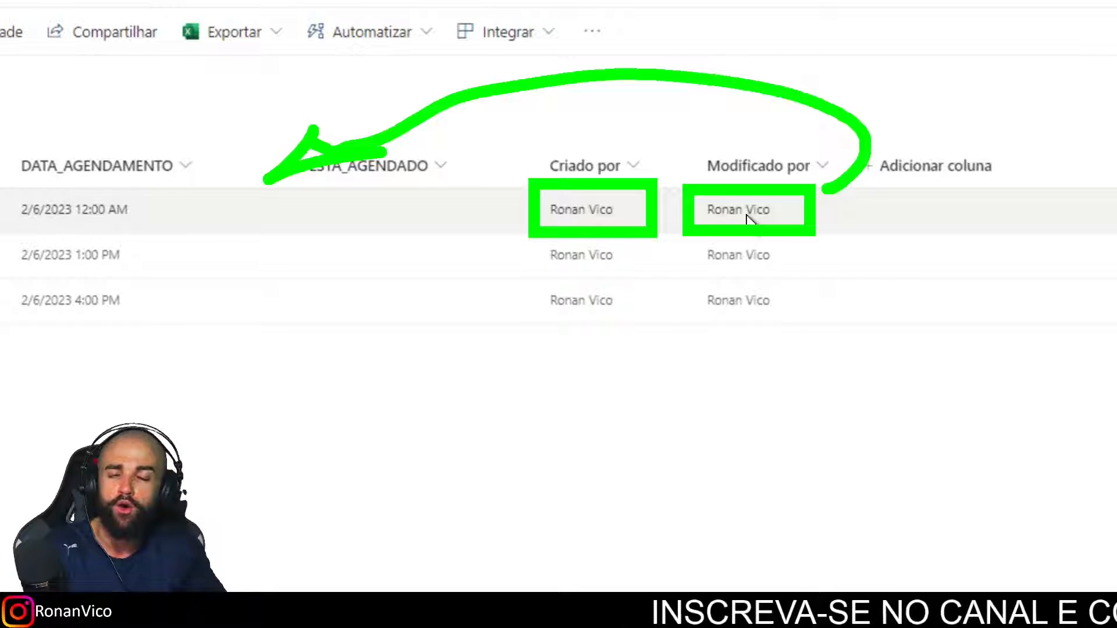
View the version history of the 2/6/2023 12:00 AM item and return to the list
right_click(764, 177)
click(681, 222)
right_click(663, 224)
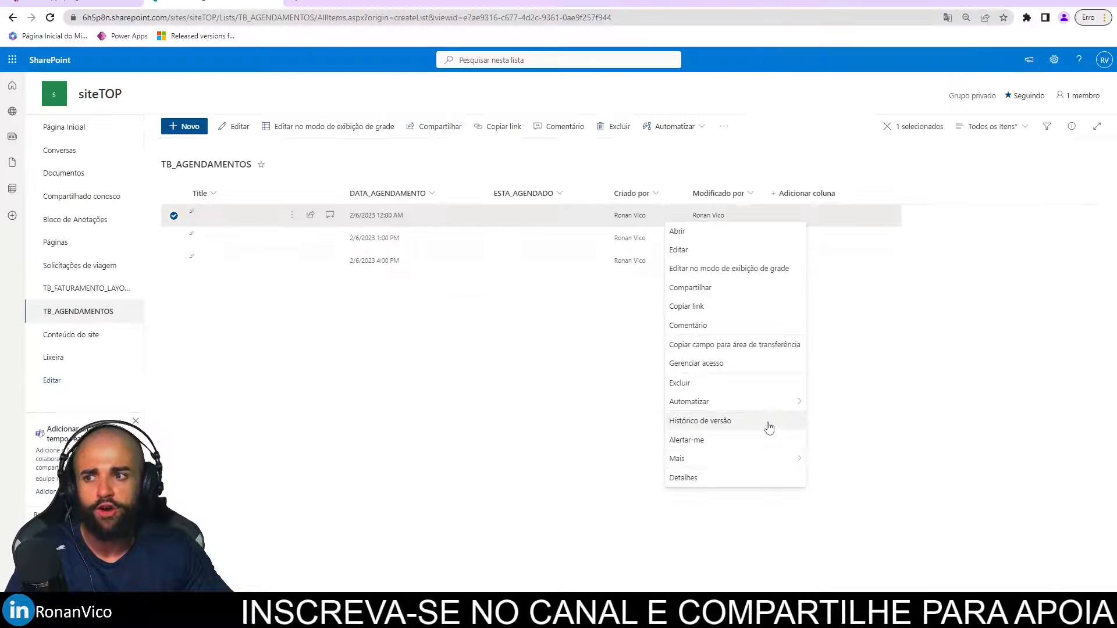
click(700, 420)
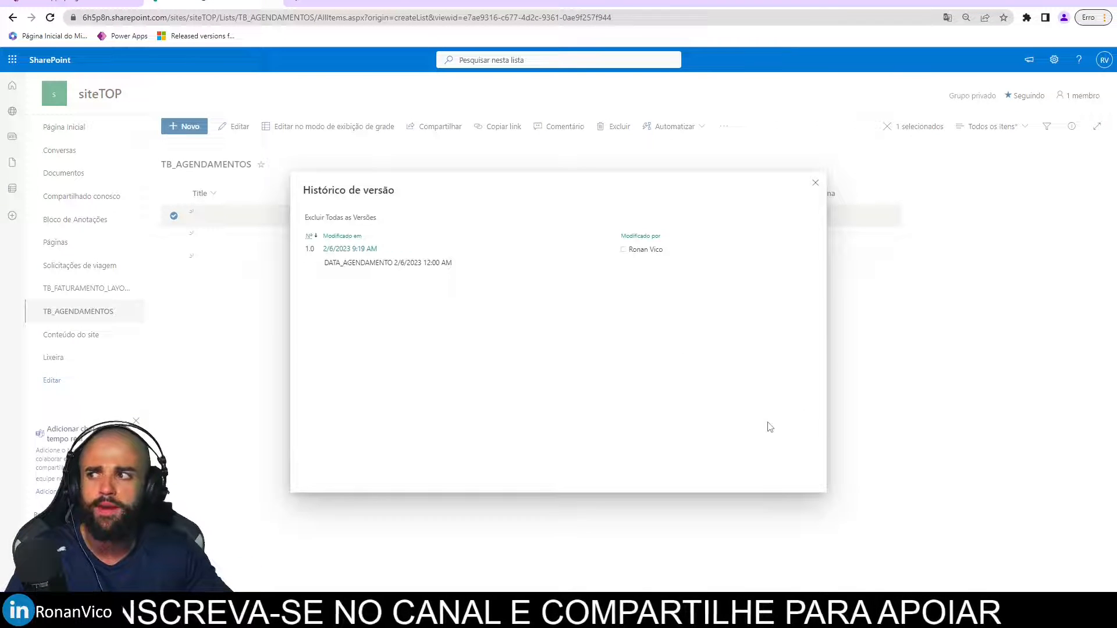
click(815, 183)
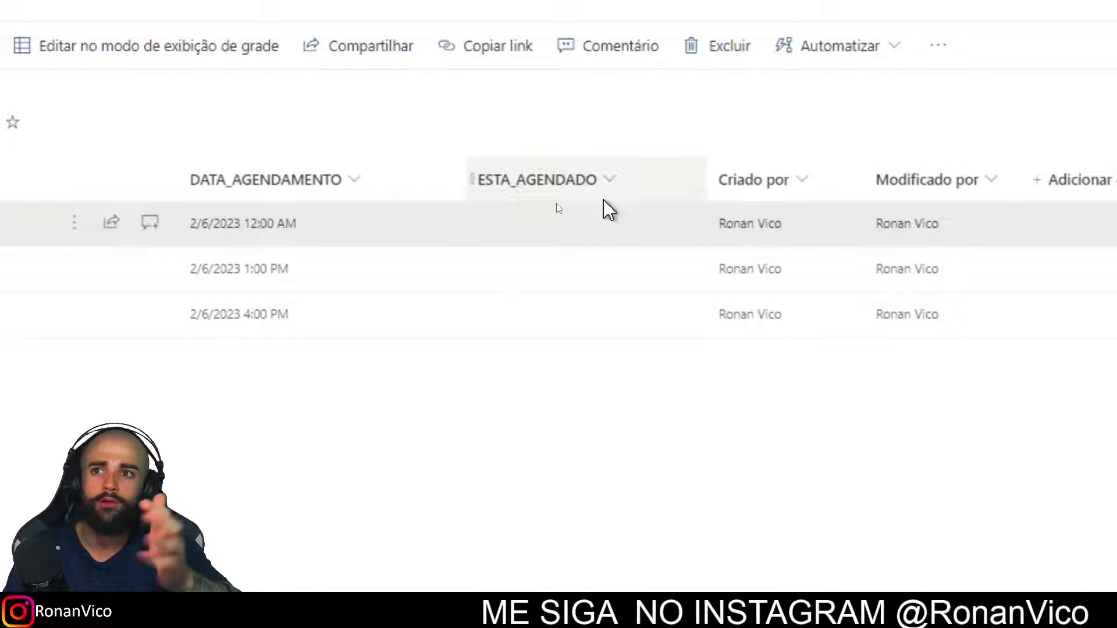
Add a single-line text column named email_usuario to the list and save it
click(1074, 180)
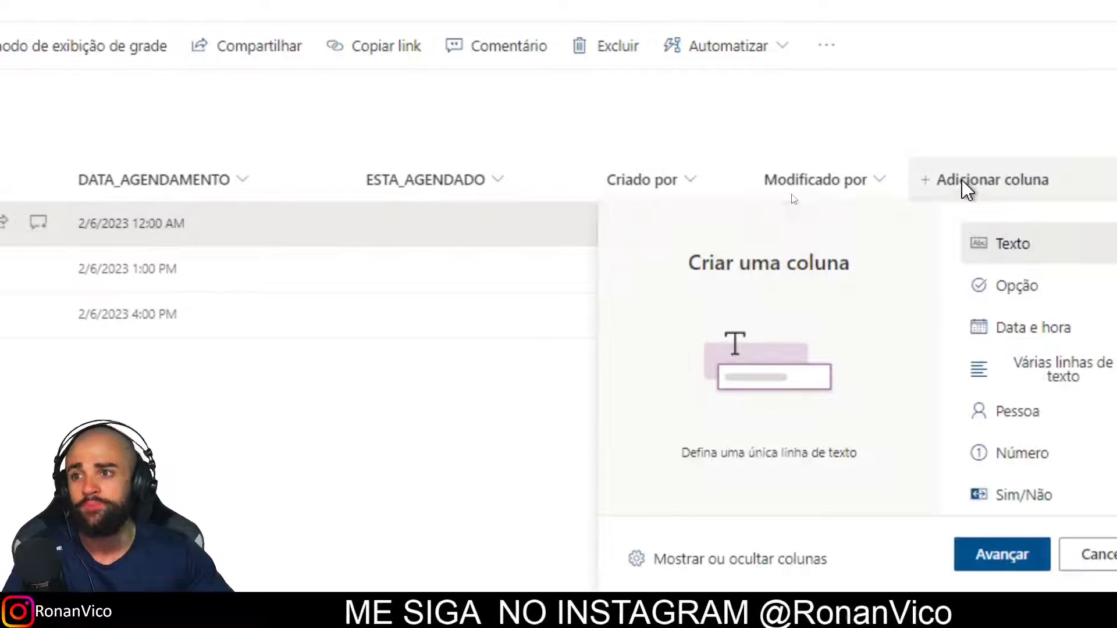
click(777, 555)
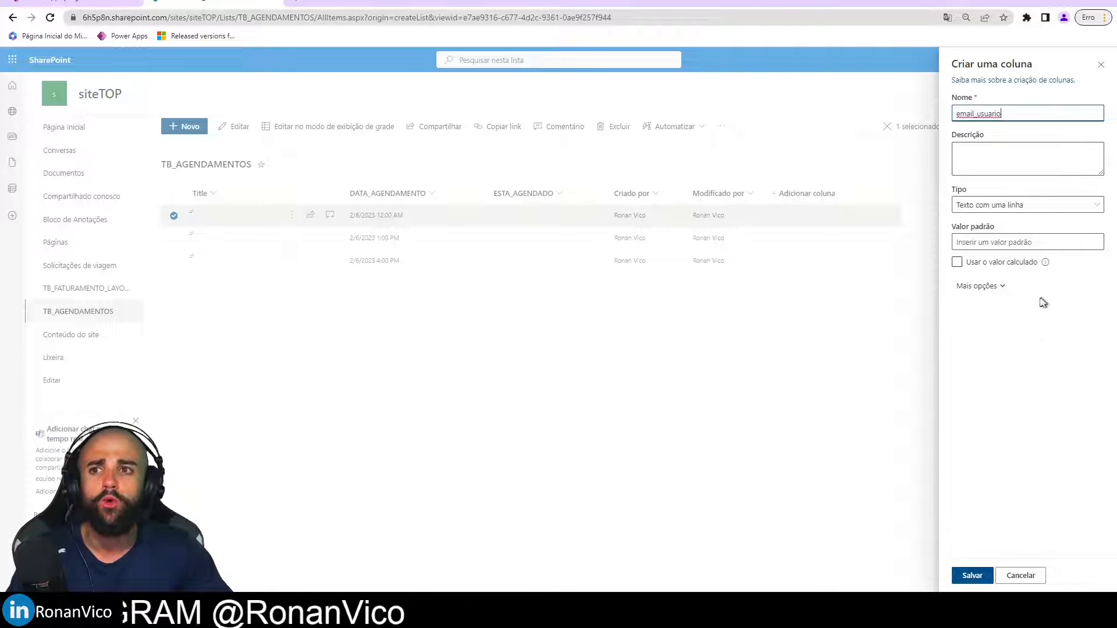
click(973, 576)
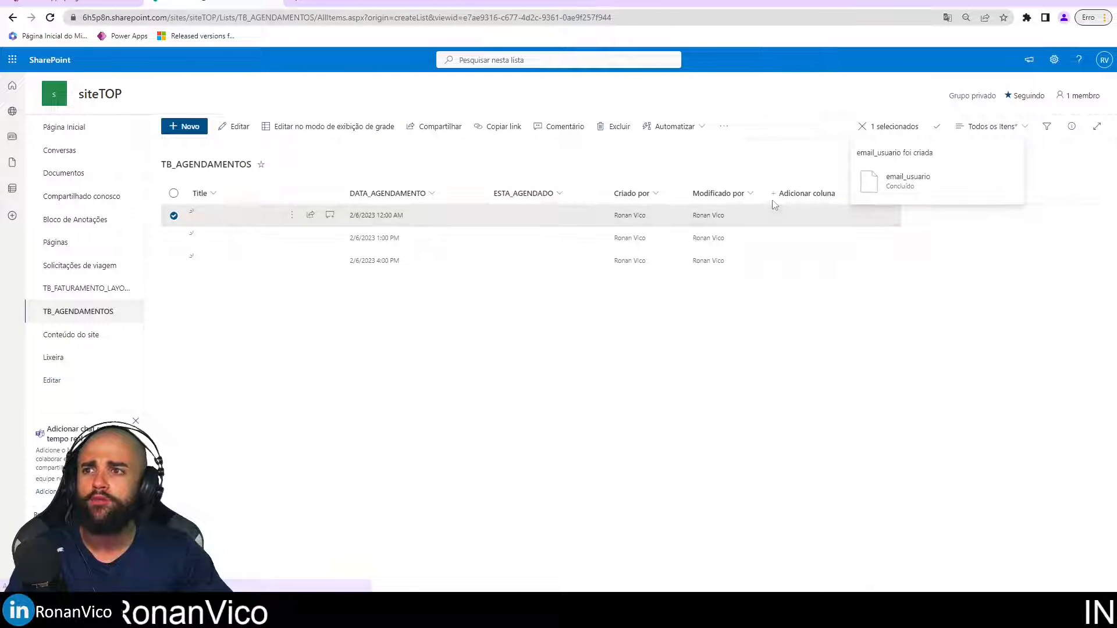
drag(616, 201, 631, 208)
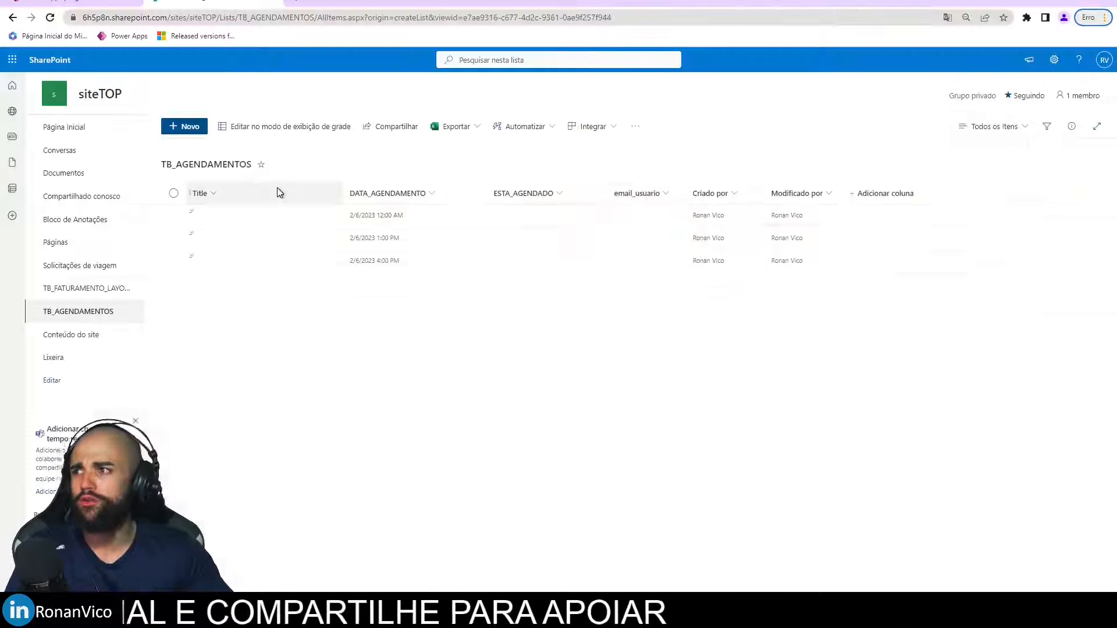
Hide the Title column from the list view and apply the change
click(277, 189)
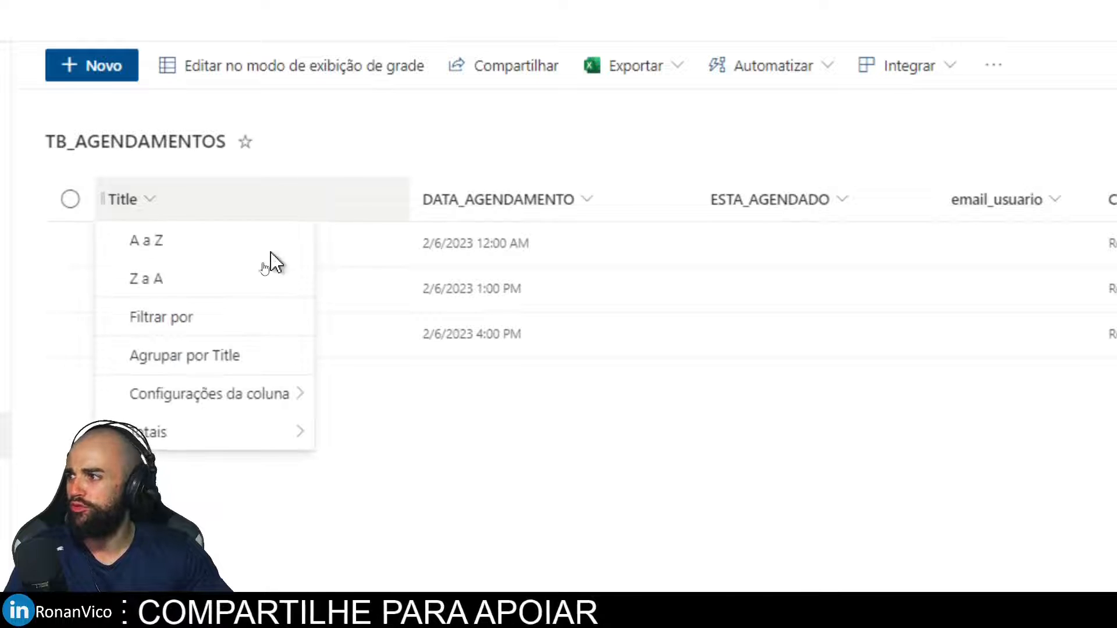
mouse_move(249, 297)
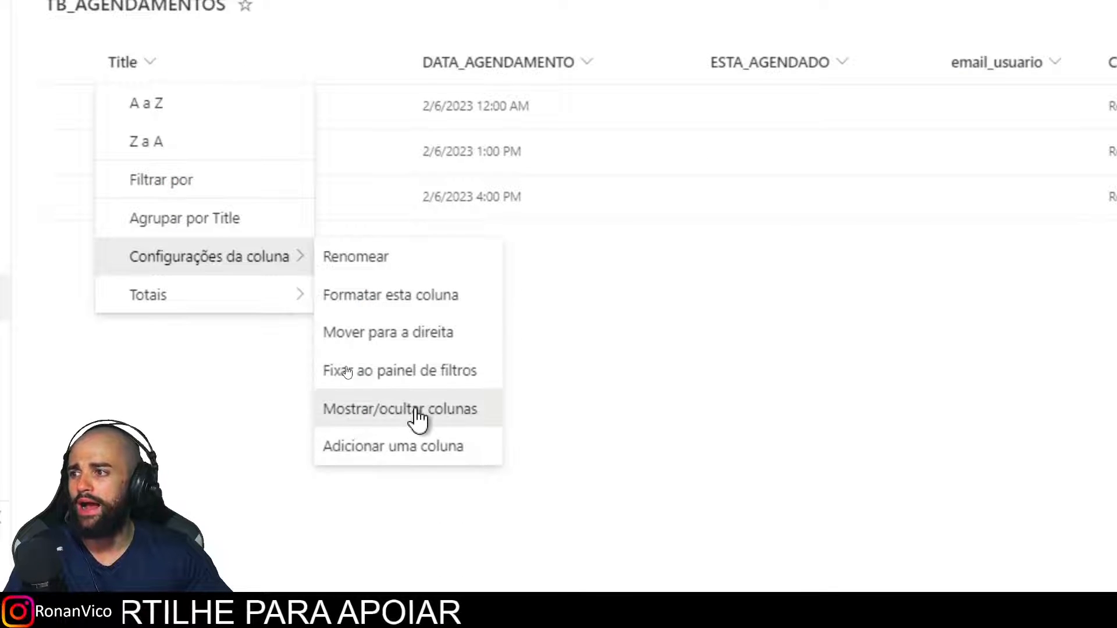
click(417, 464)
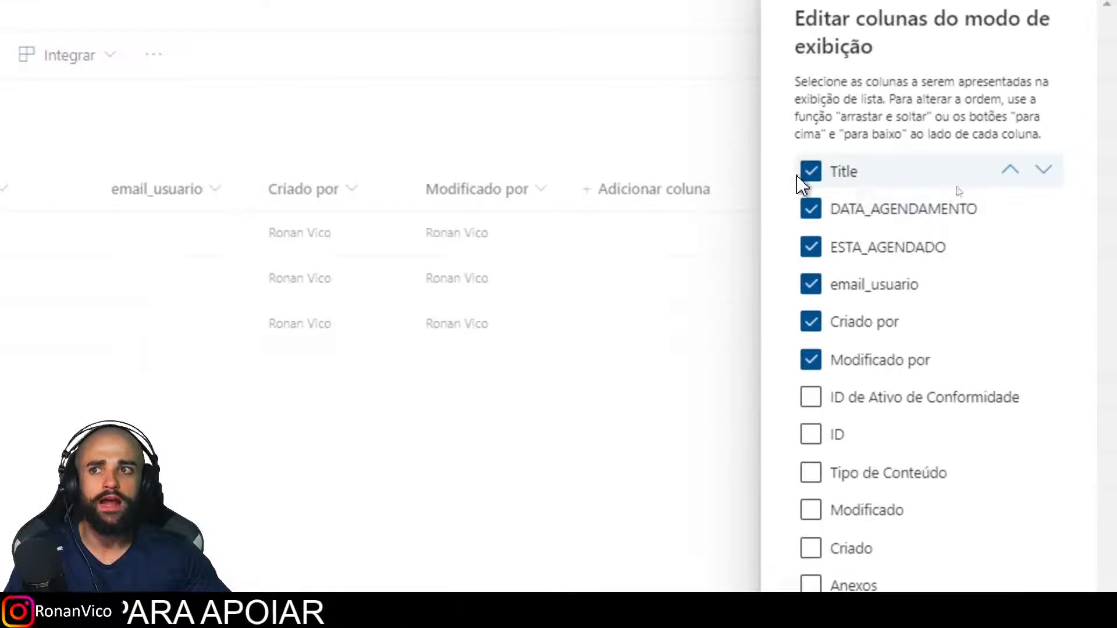
click(812, 174)
click(844, 108)
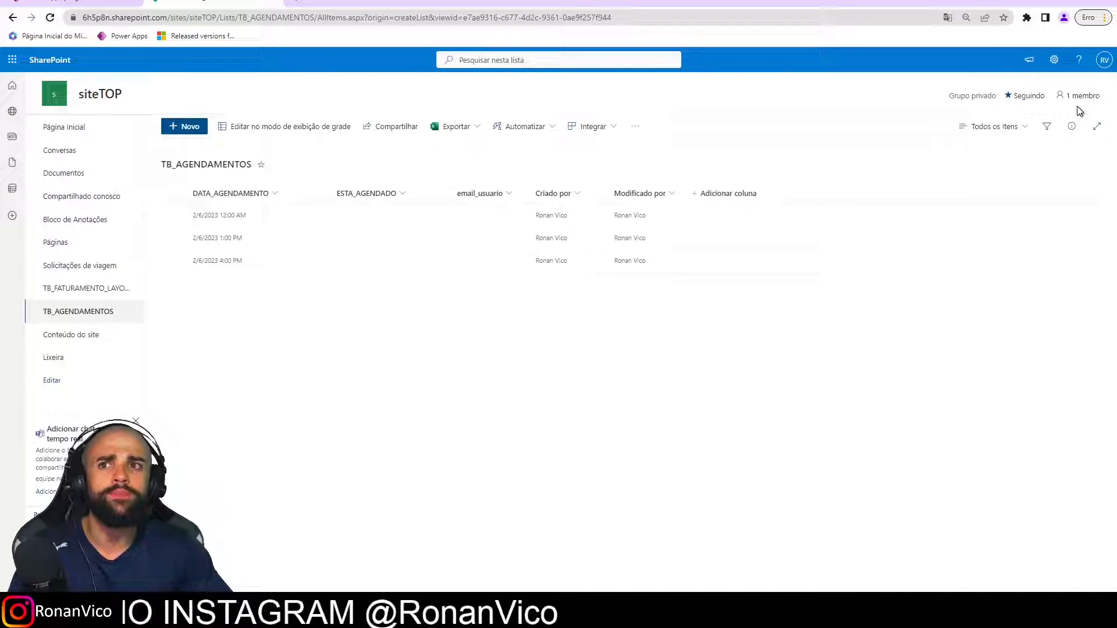
View the site's group membership and its form for adding members, and return to the list without adding anyone
click(1079, 99)
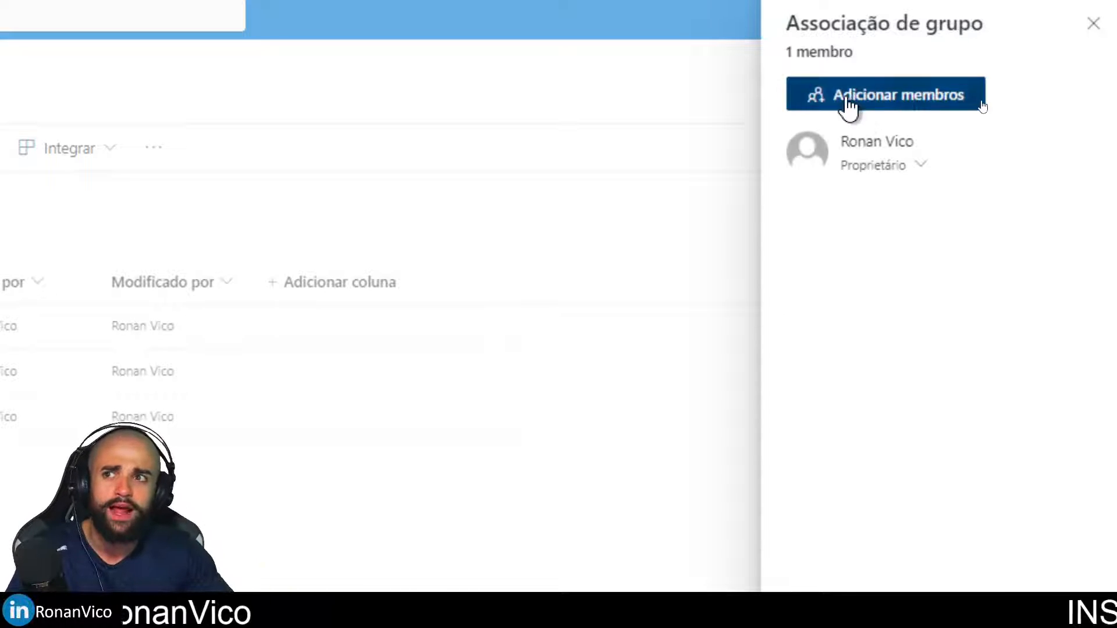
click(848, 100)
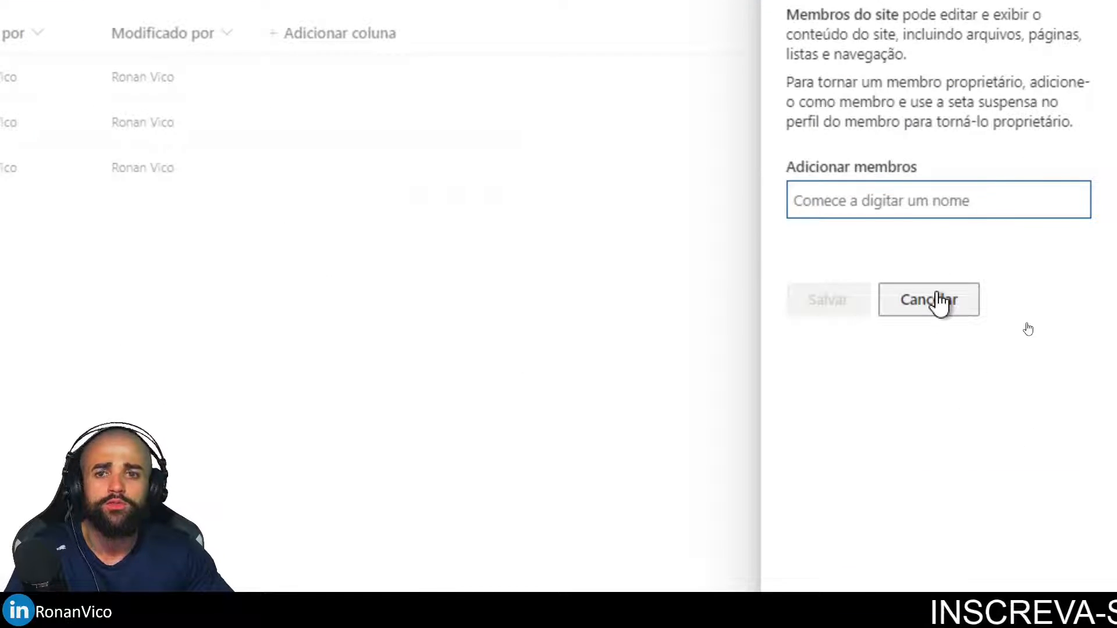
click(931, 300)
click(586, 406)
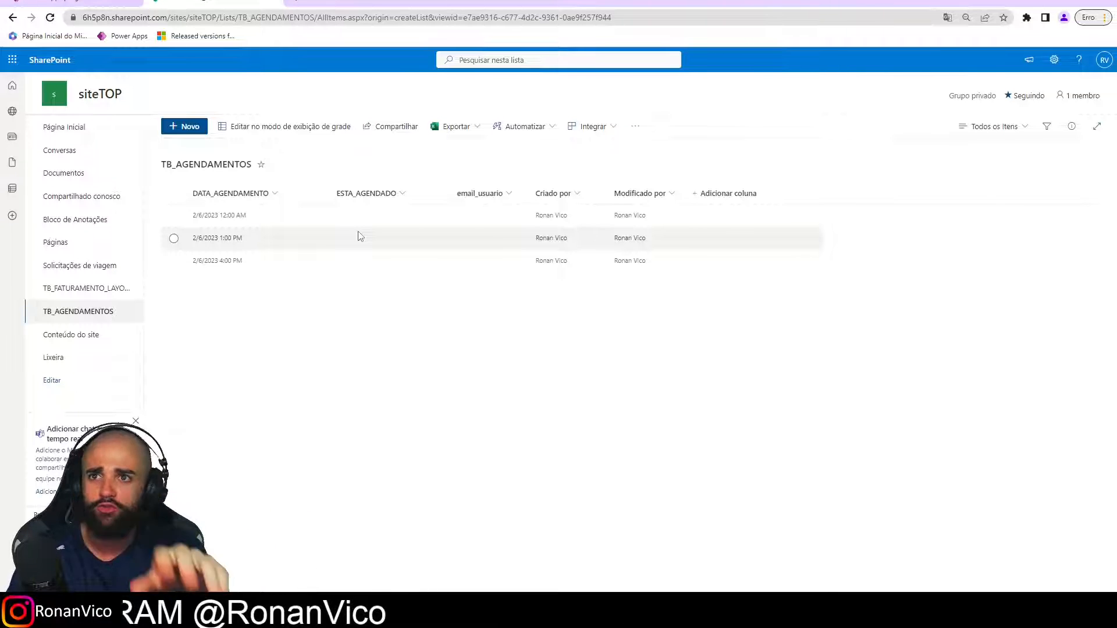
click(1081, 95)
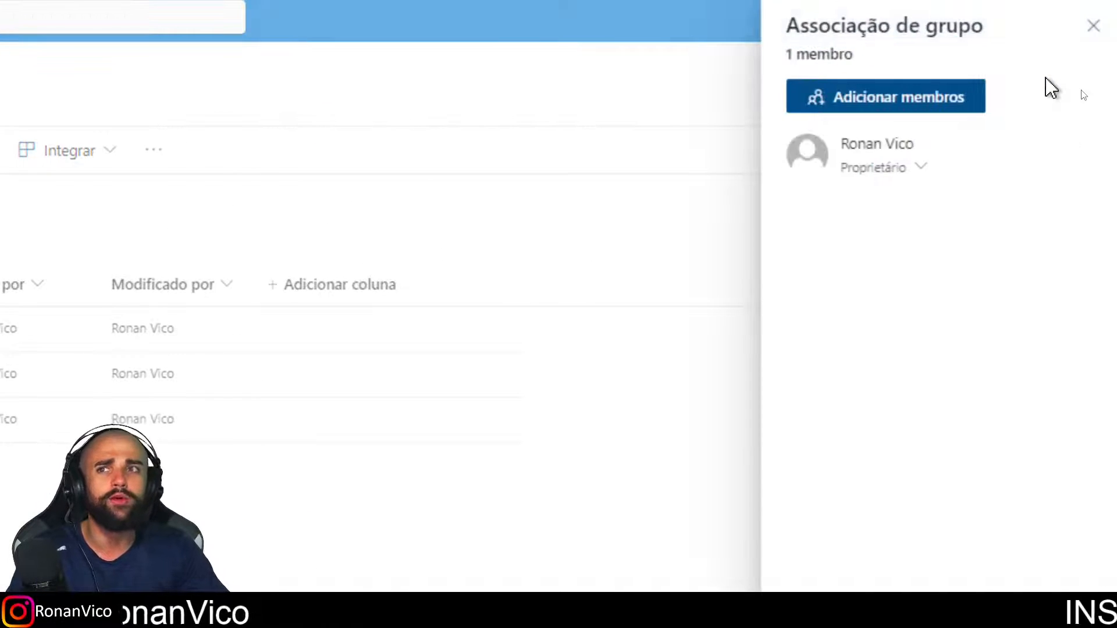
click(1094, 25)
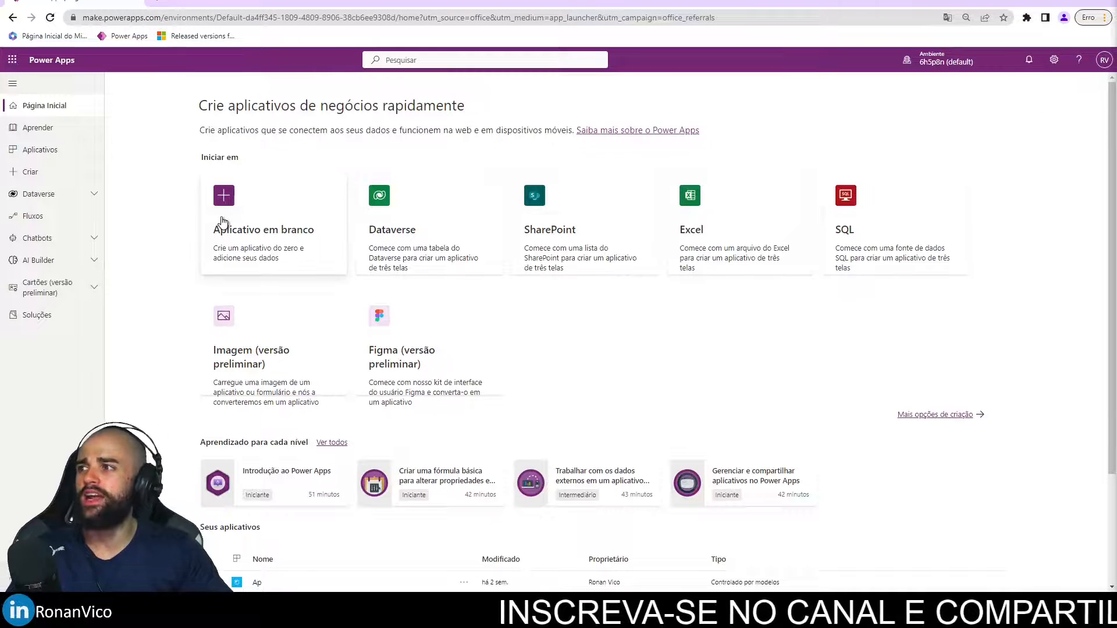
Create a blank canvas app named AGENDAMENTO TROCA DE EQUIPAMENTO in Tablet format
click(224, 225)
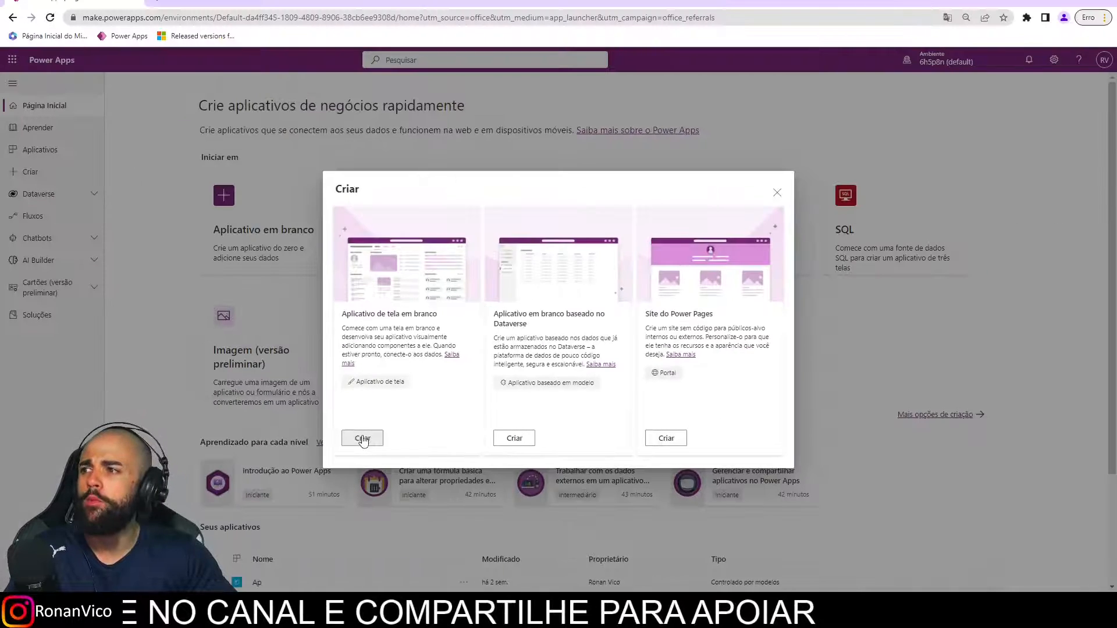
click(363, 439)
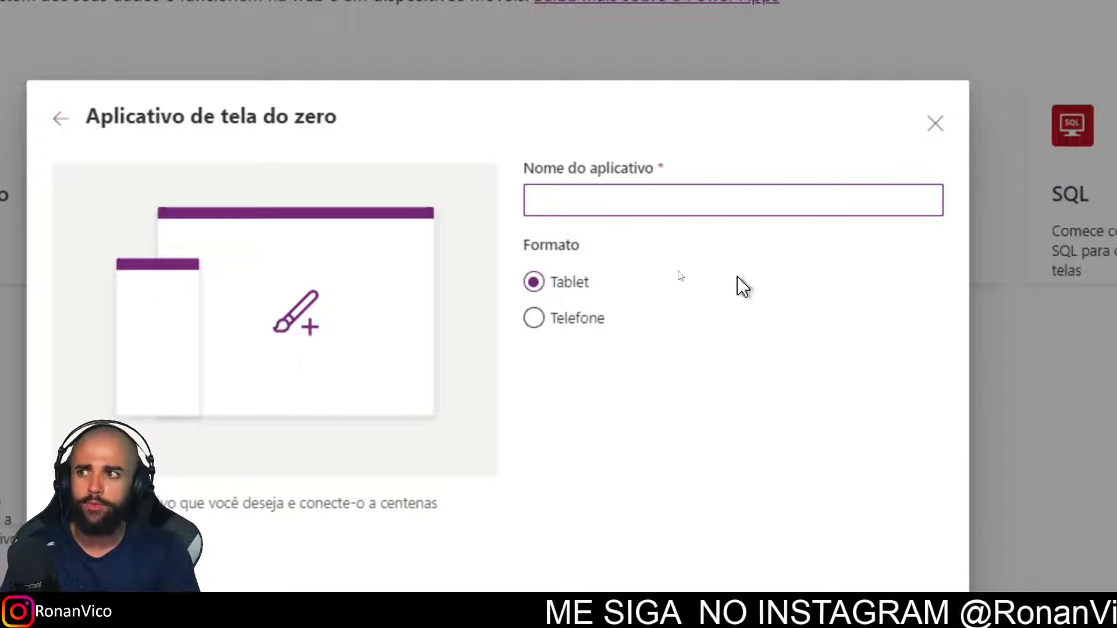
text(agend)
key(BackSpace)
key(BackSpace)
key(BackSpace)
key(BackSpace)
key(BackSpace)
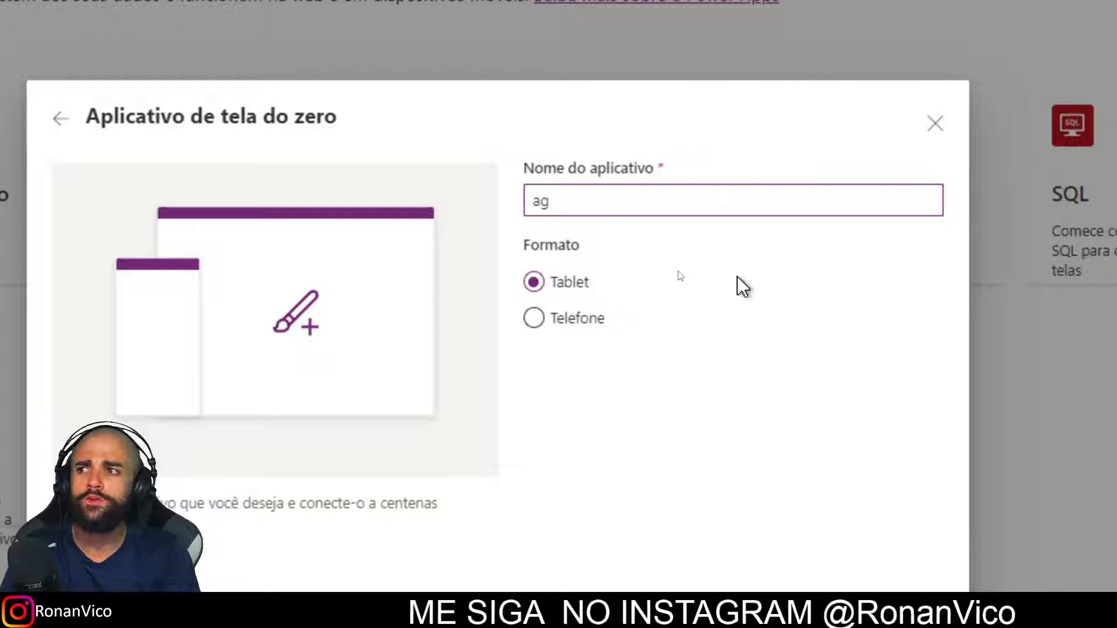
text(AGENDAMENTO RETIRADA DE EQUIP)
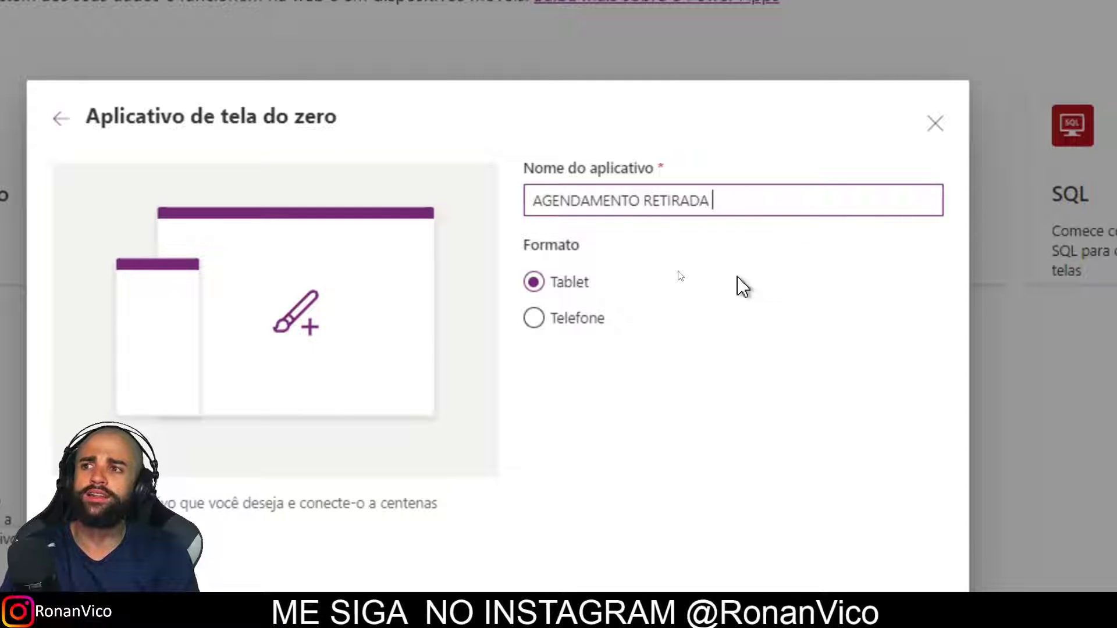
key(BackSpace)
key(BackSpace)
key(BackSpace)
key(BackSpace)
key(BackSpace)
key(BackSpace)
key(BackSpace)
key(BackSpace)
key(BackSpace)
key(BackSpace)
key(BackSpace)
key(BackSpace)
key(BackSpace)
key(BackSpace)
key(BackSpace)
key(BackSpace)
key(BackSpace)
key(BackSpace)
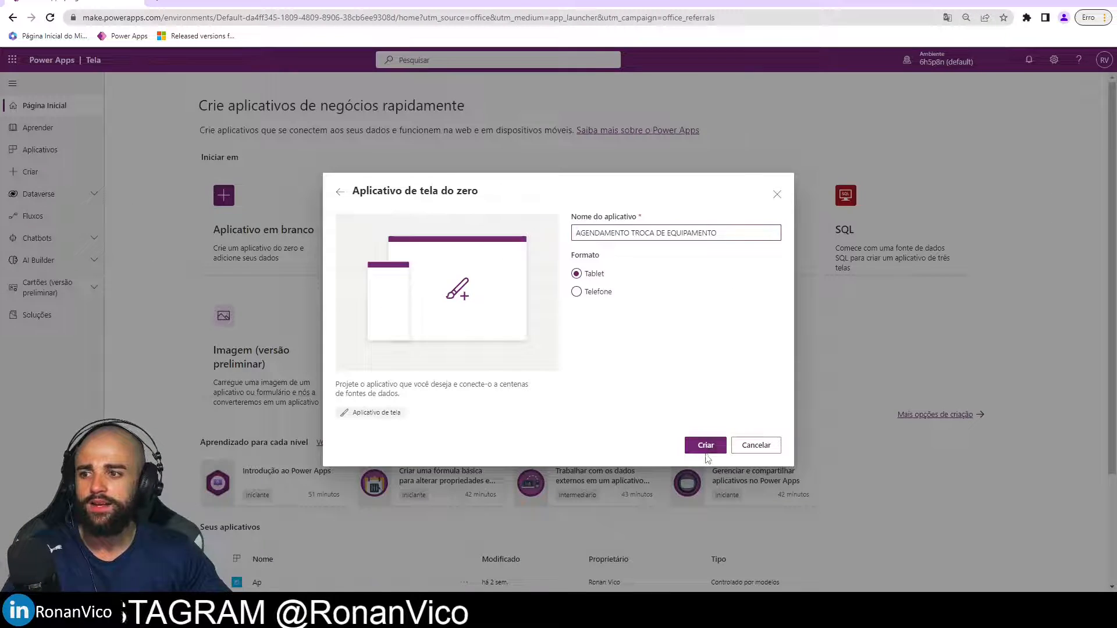
click(706, 449)
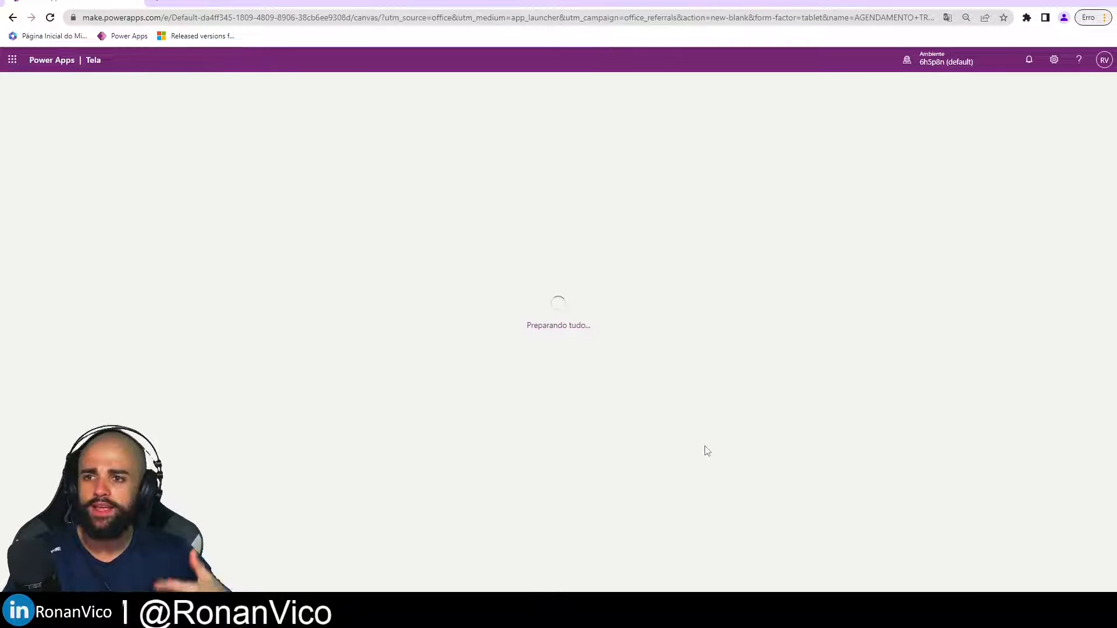
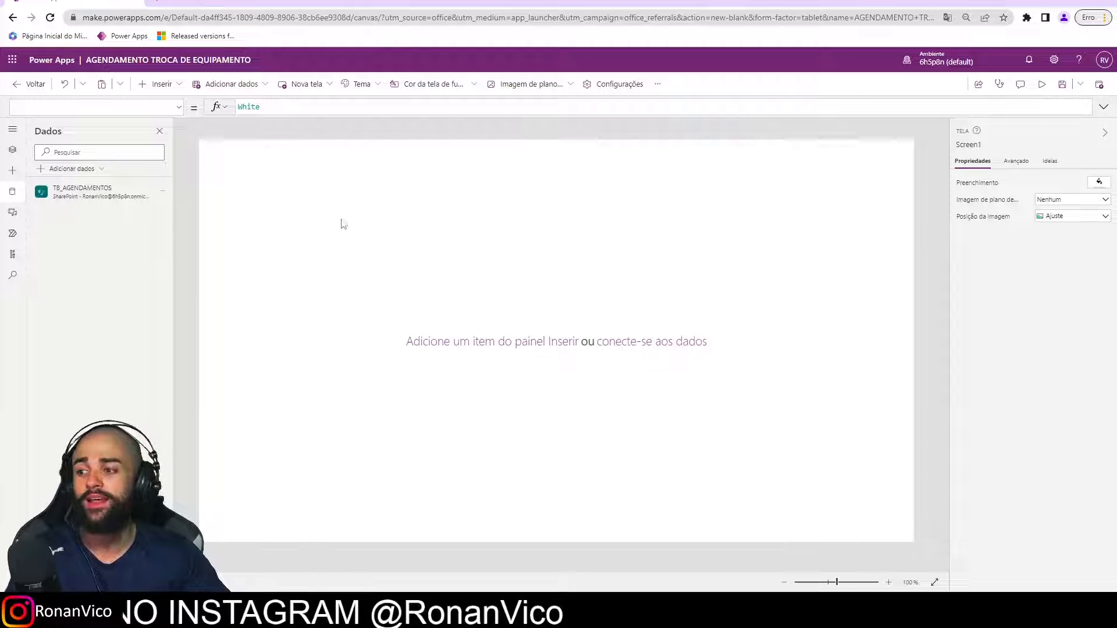
Check the TB_AGENDAMENTOS list in SharePoint and return to the app editor
click(242, 3)
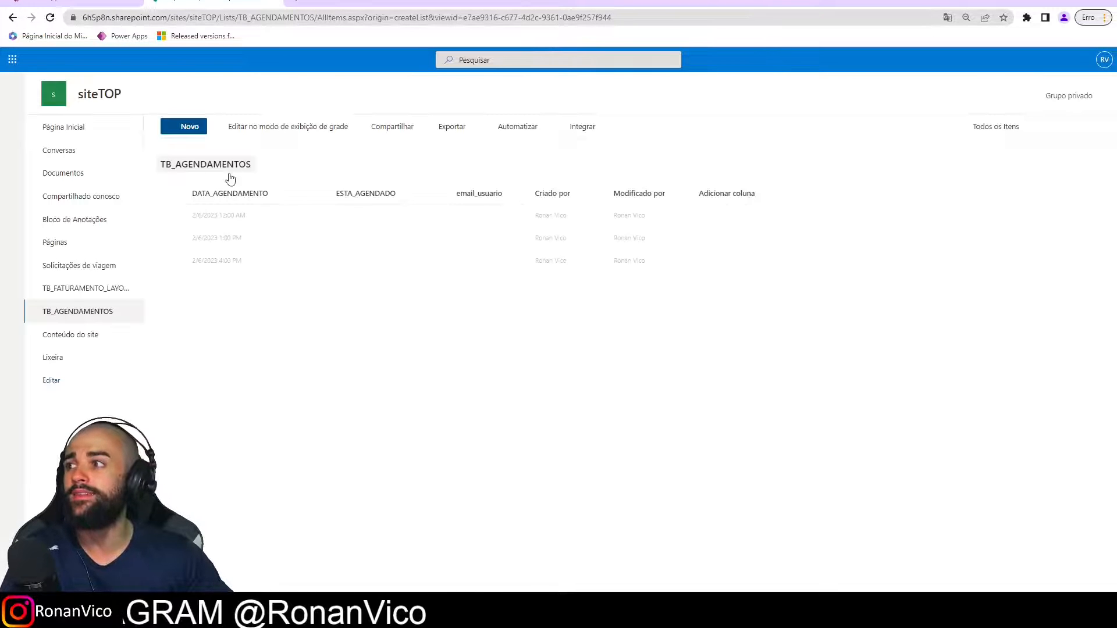
click(90, 3)
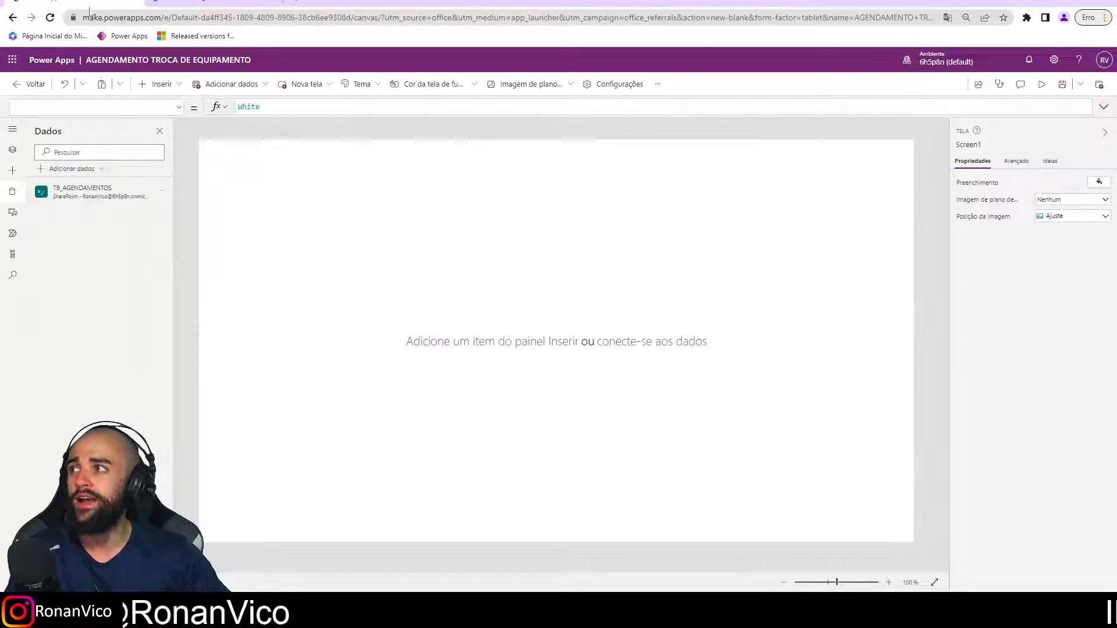
mouse_move(61, 201)
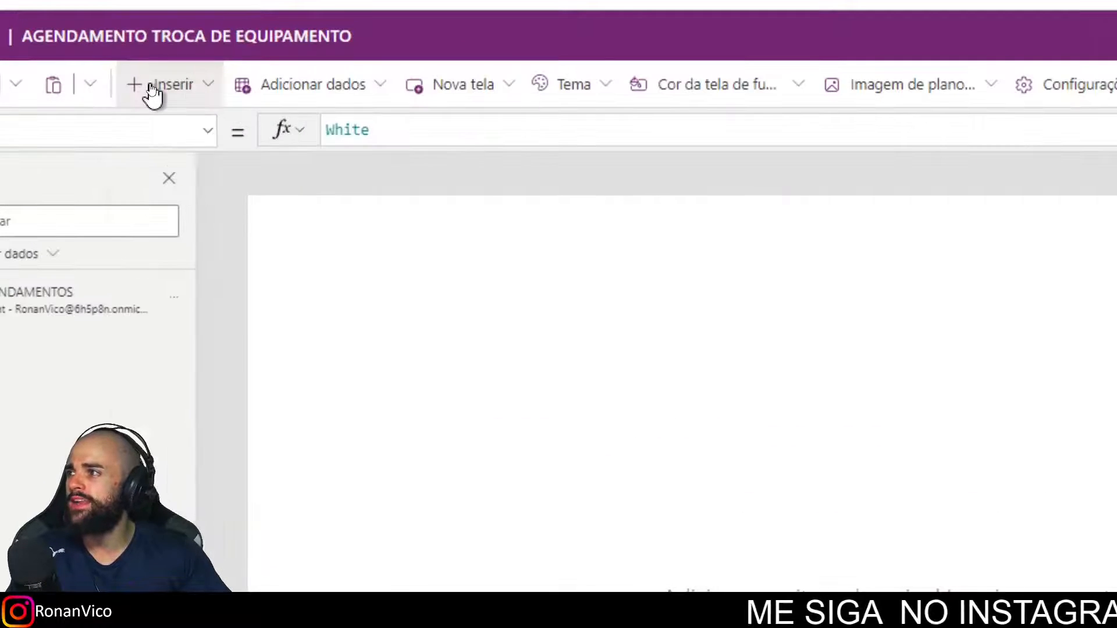
Insert a dropdown control and place it in the upper-left area of the app screen
click(154, 84)
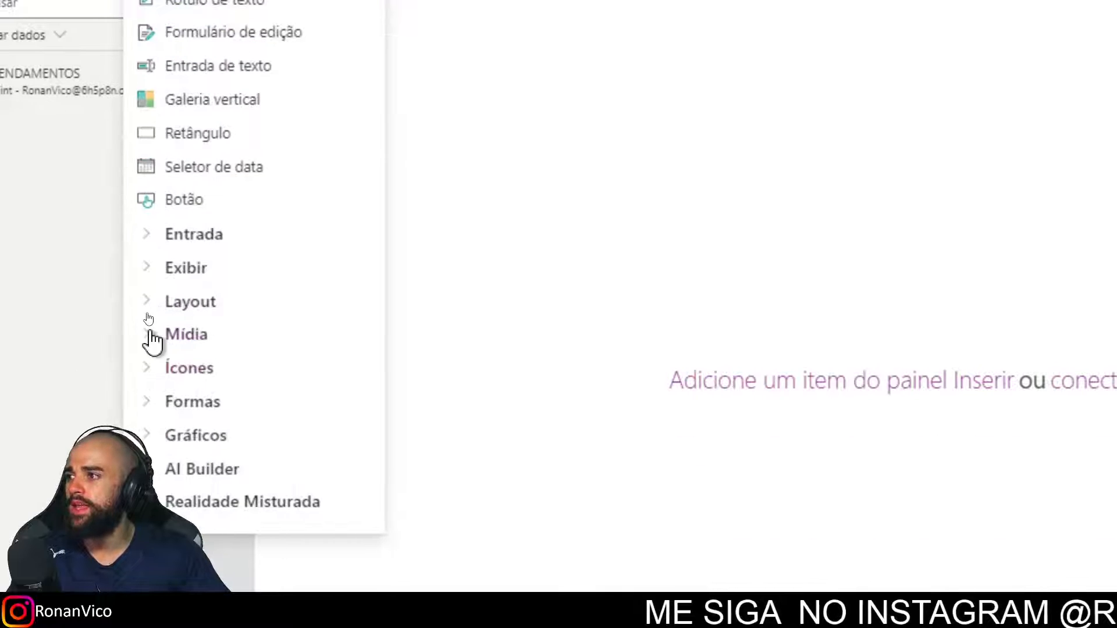
click(150, 239)
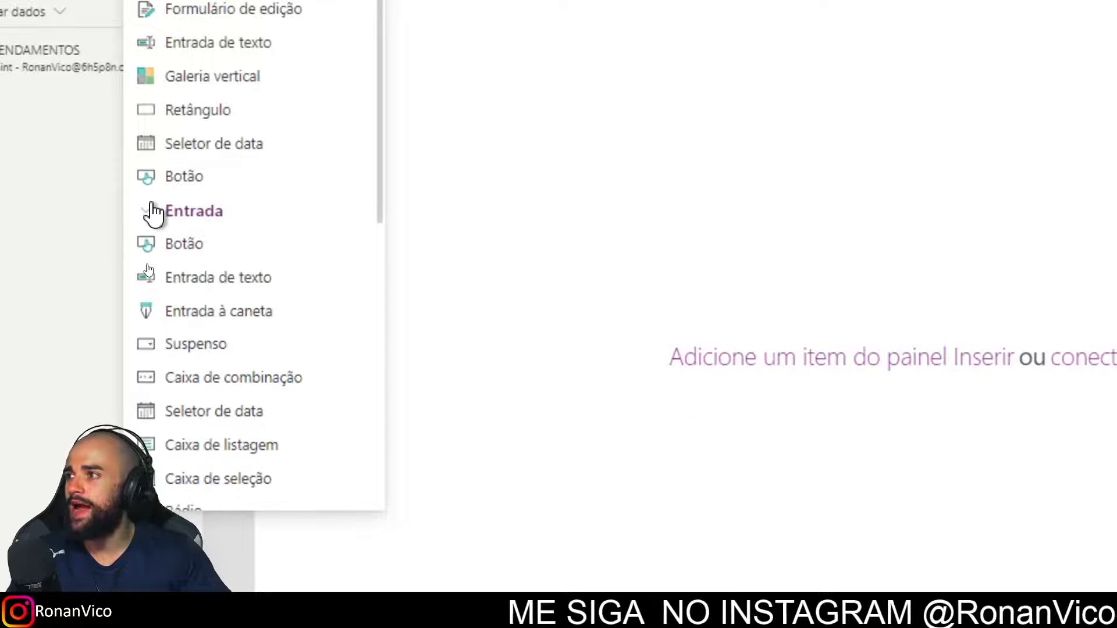
scroll(285, 328, down, 2)
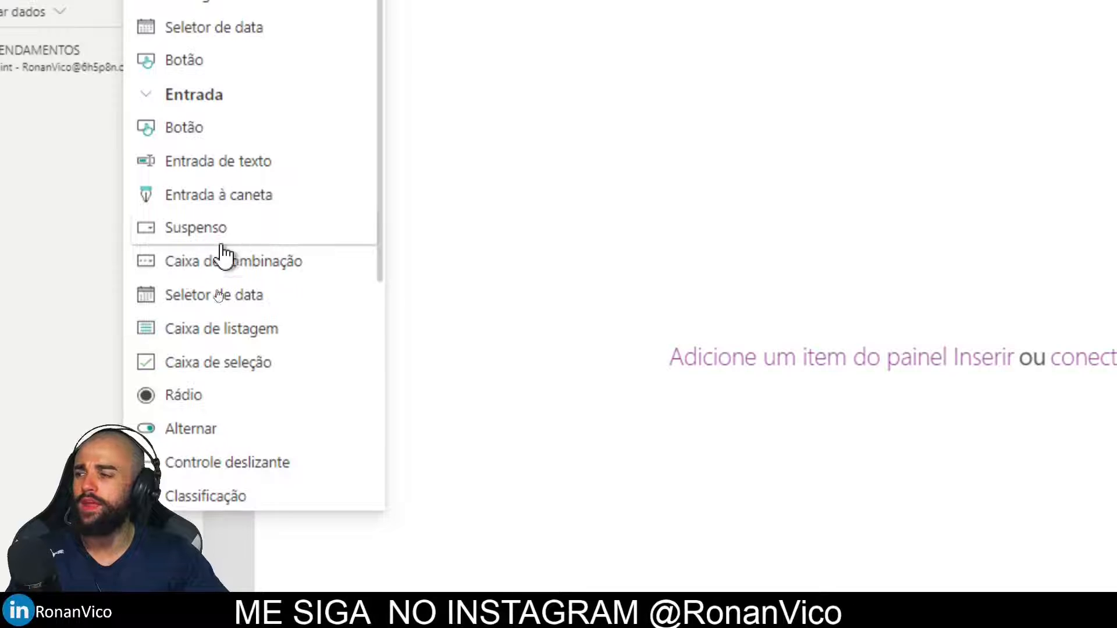
key(Escape)
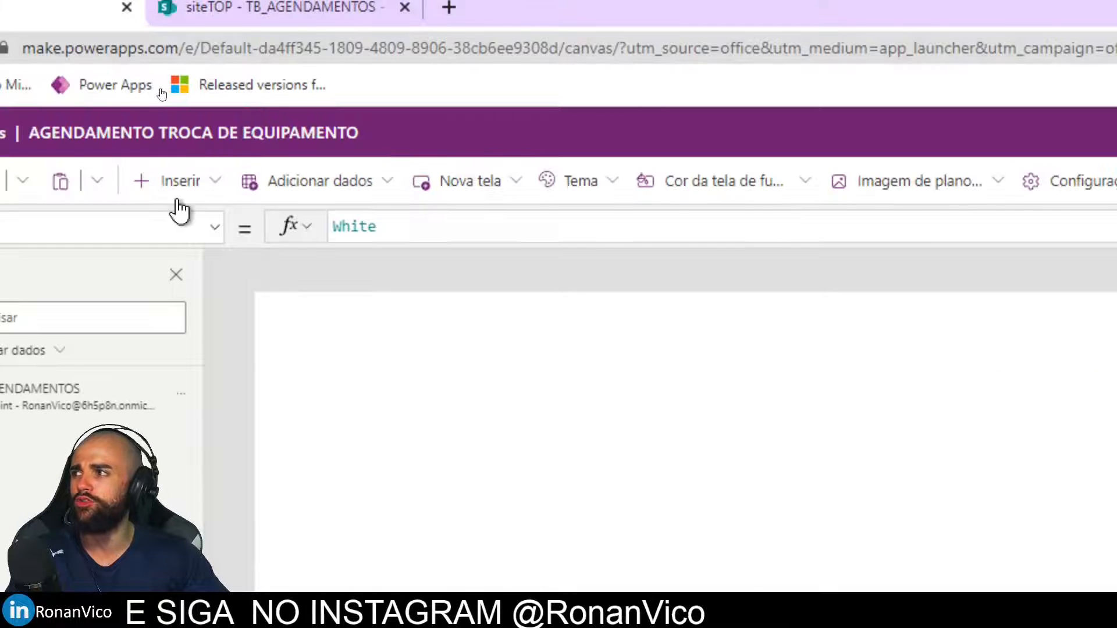
click(172, 182)
click(210, 362)
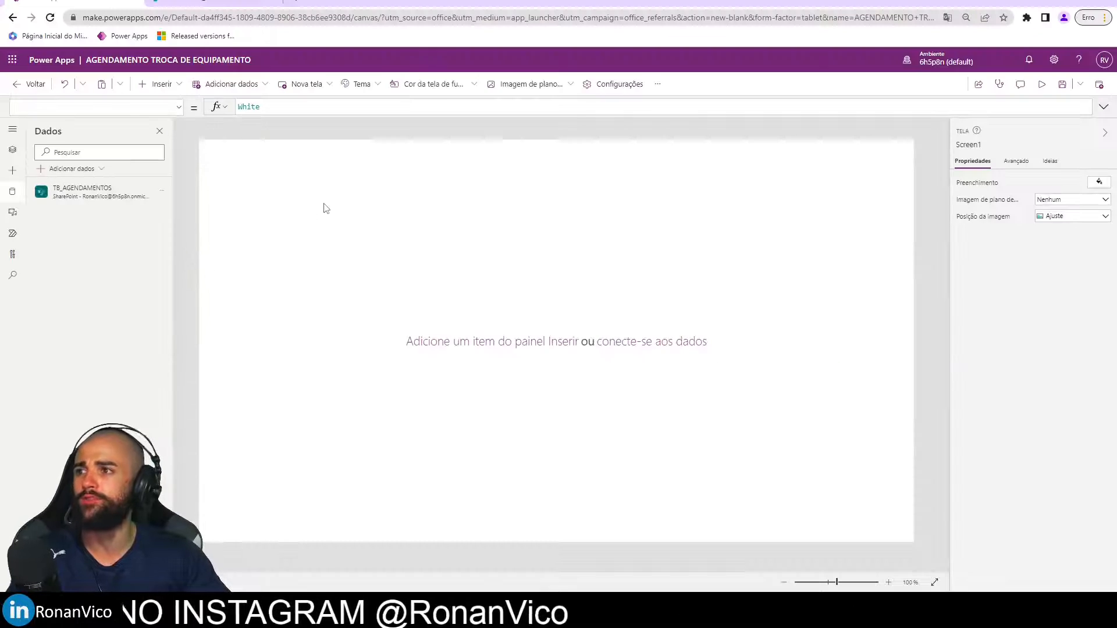
drag(295, 182, 397, 212)
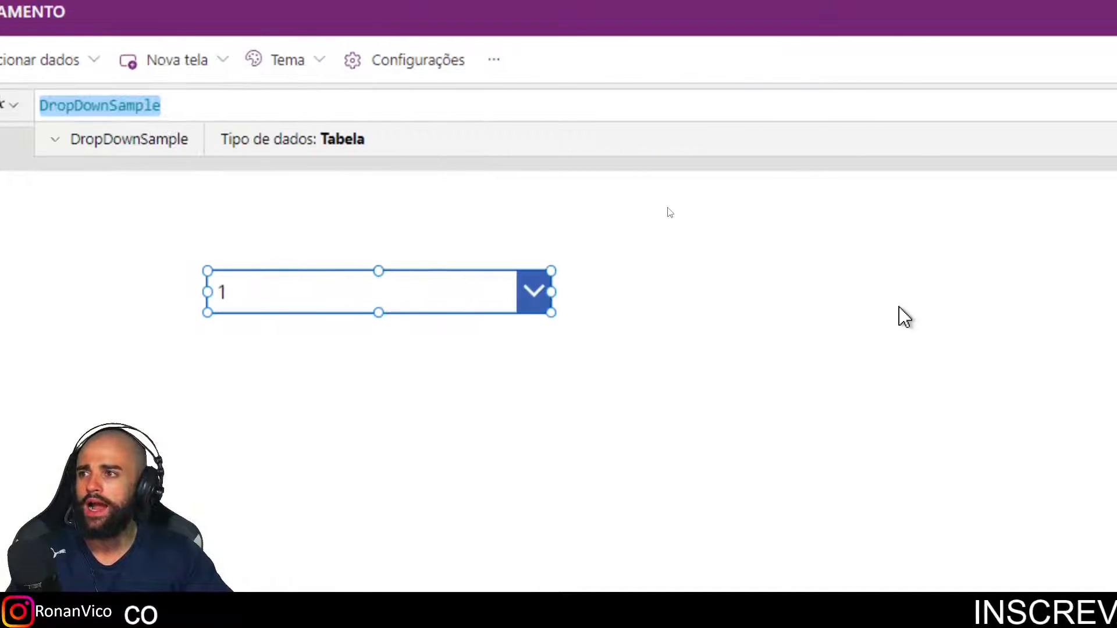
text(TB_AGENDAMENTOS.)
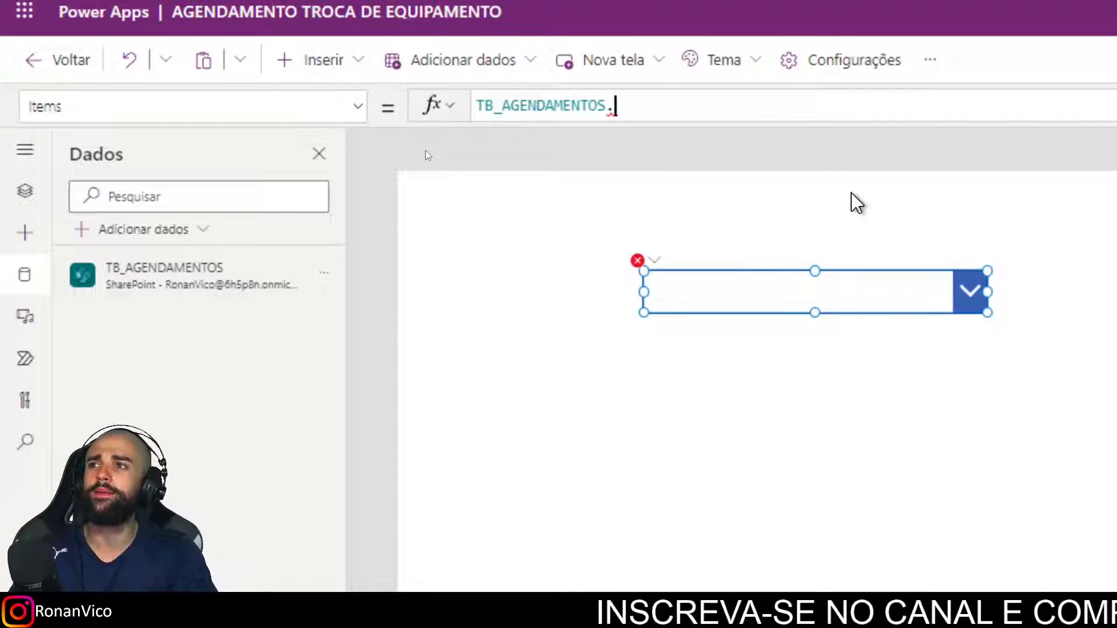
key(BackSpace)
text([)
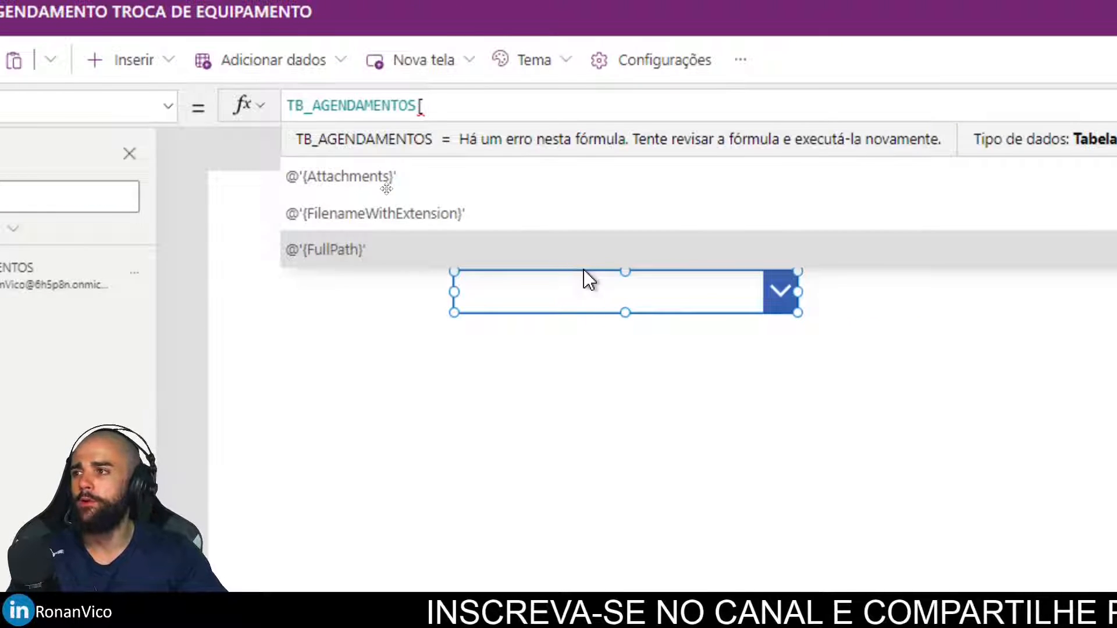
scroll(591, 250, down, 1)
scroll(591, 232, down, 4)
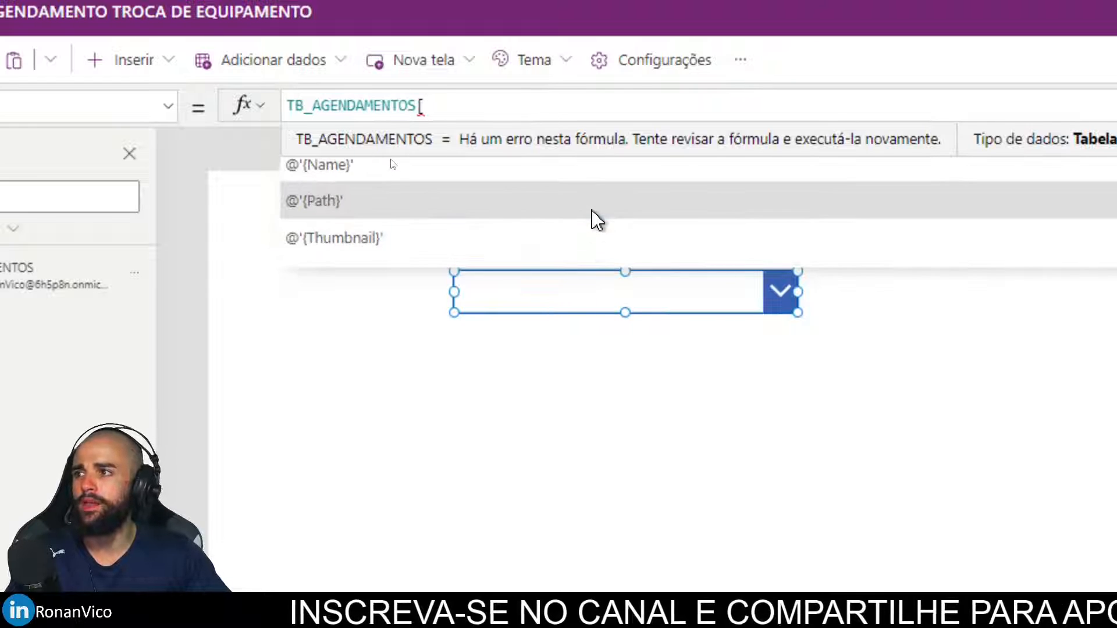
scroll(361, 243, up, 3)
scroll(349, 225, up, 1)
scroll(356, 225, down, 1)
click(368, 259)
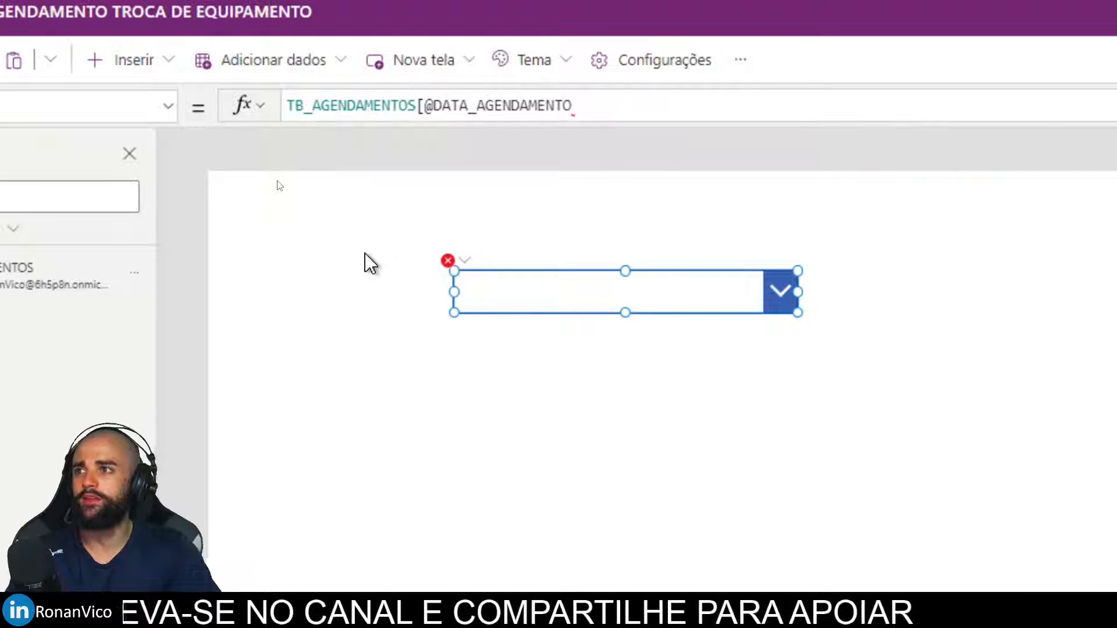
text(])
click(506, 474)
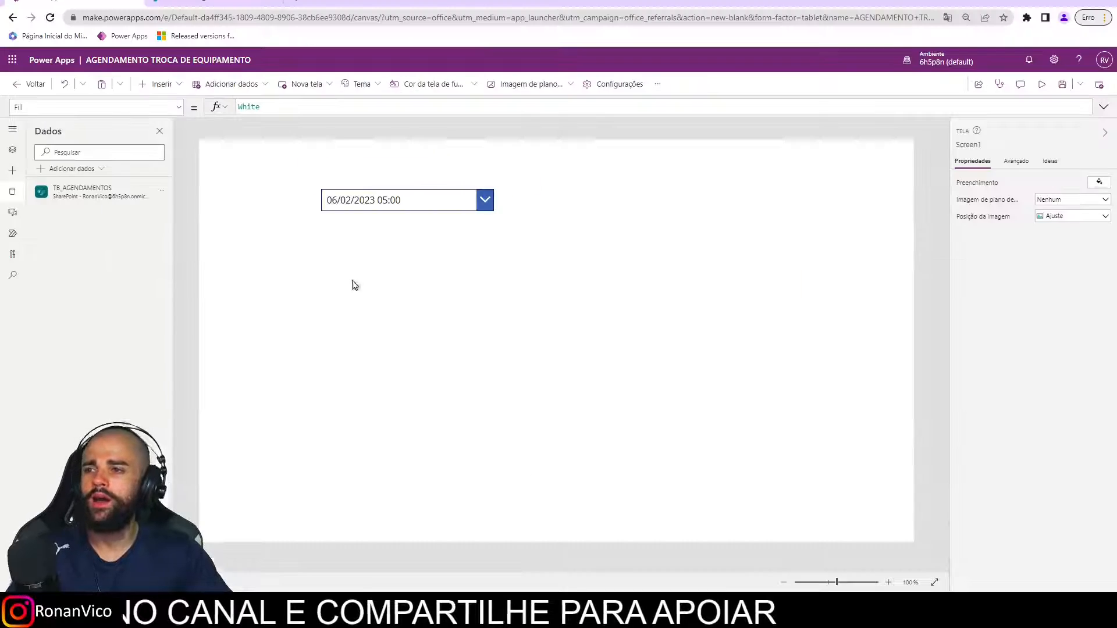
Preview the app, examine the dates offered by the dropdown, and return to the editor
key(F5)
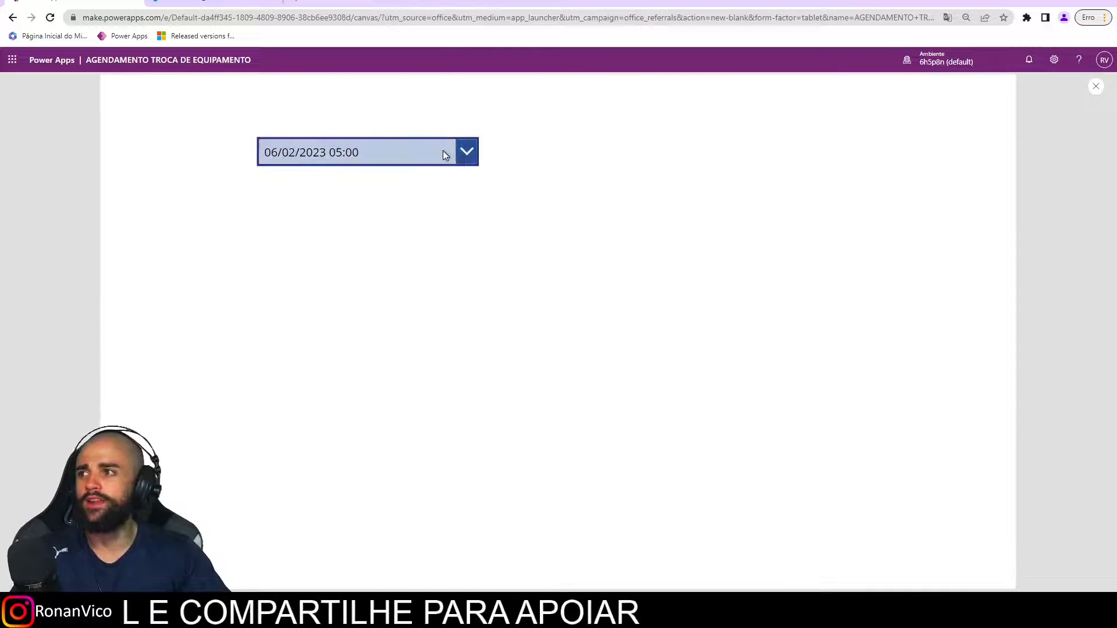
click(306, 154)
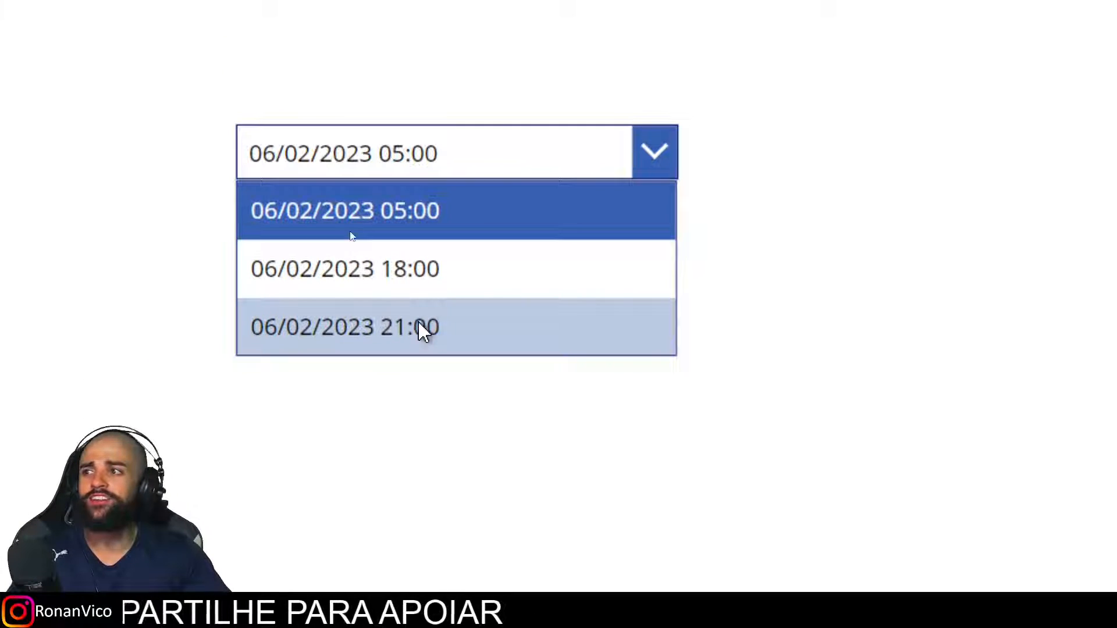
click(451, 220)
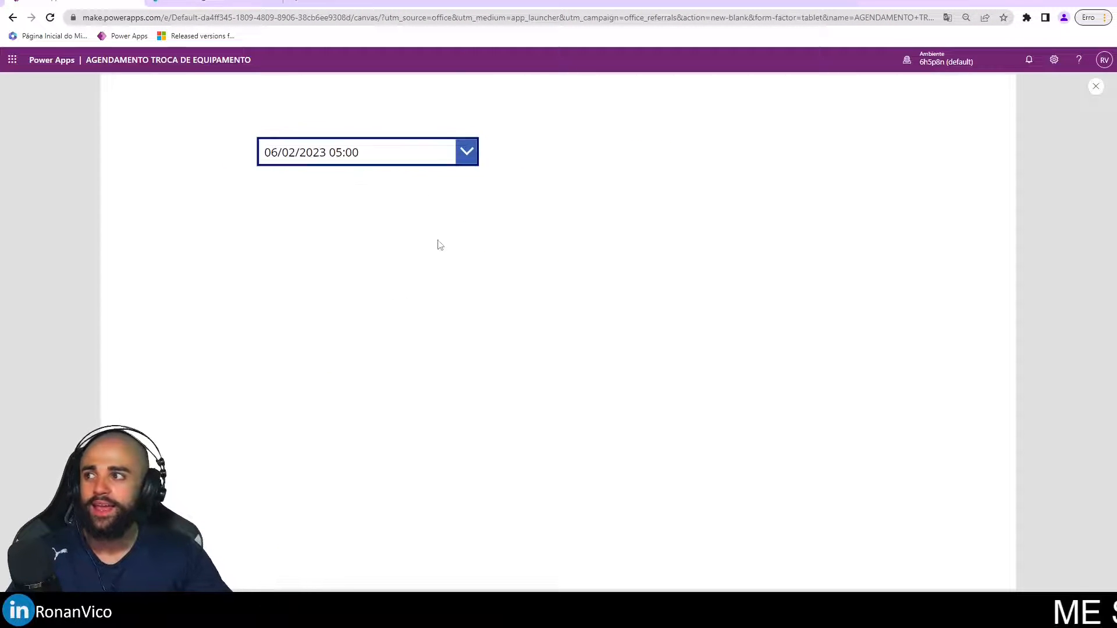
click(444, 160)
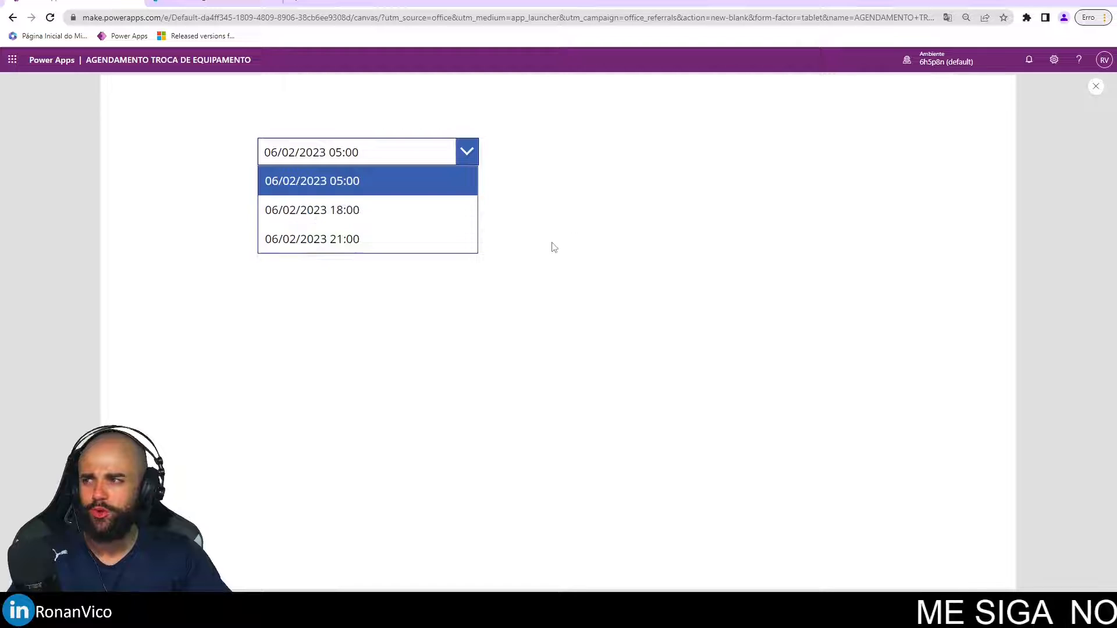
click(1097, 86)
click(656, 372)
In SharePoint, mark ESTA_AGENDADO as yes for the 2/6/2023 12:00 AM item in TB_AGENDAMENTOS
click(216, 2)
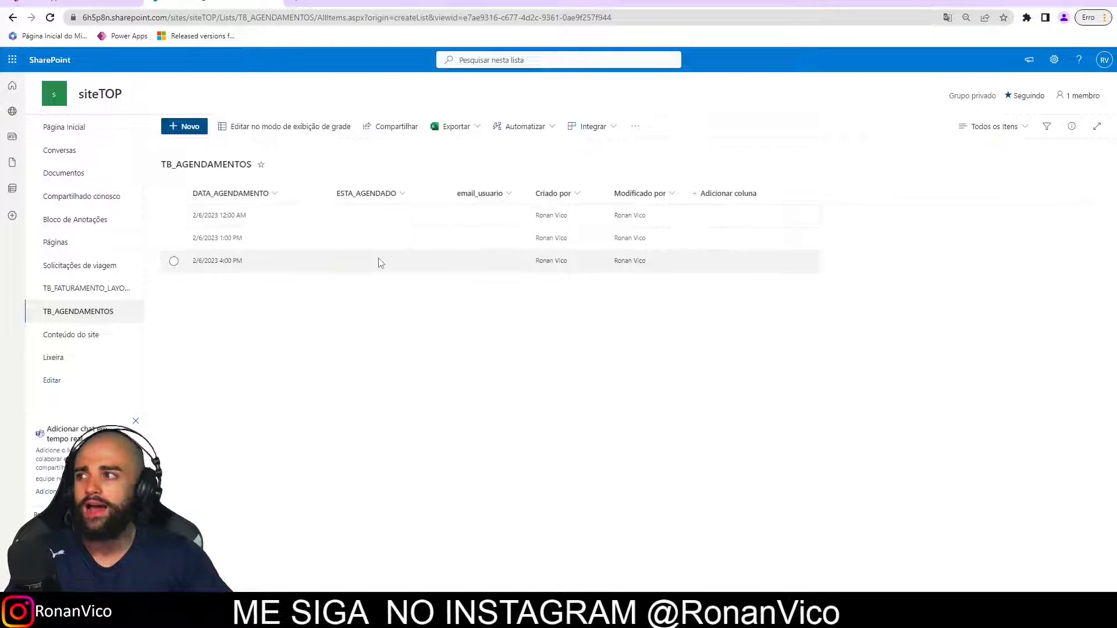
click(372, 226)
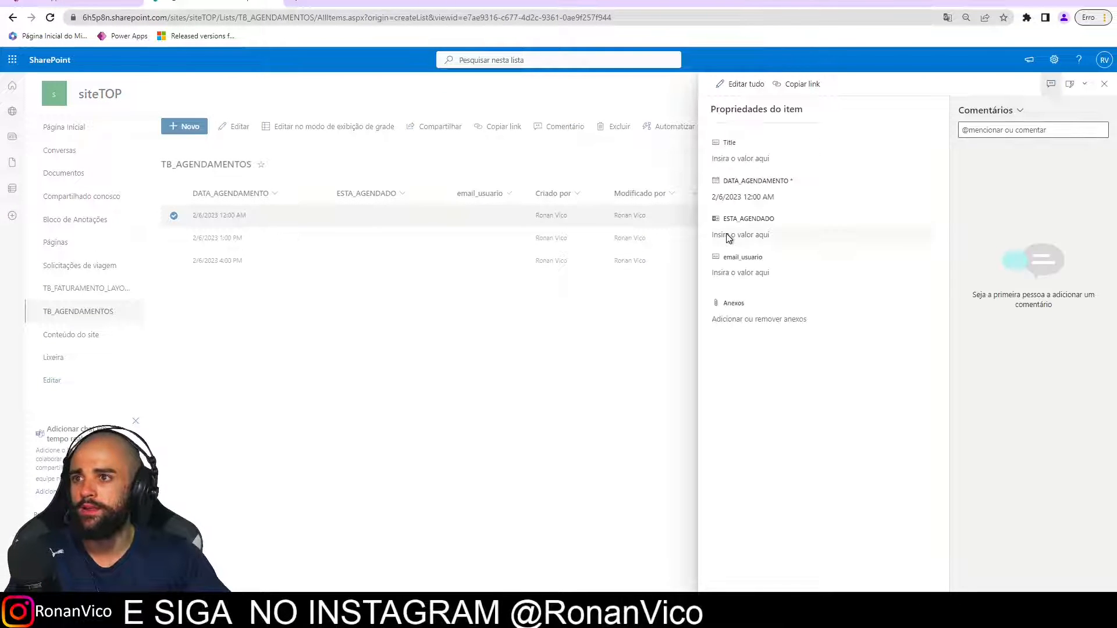
click(726, 236)
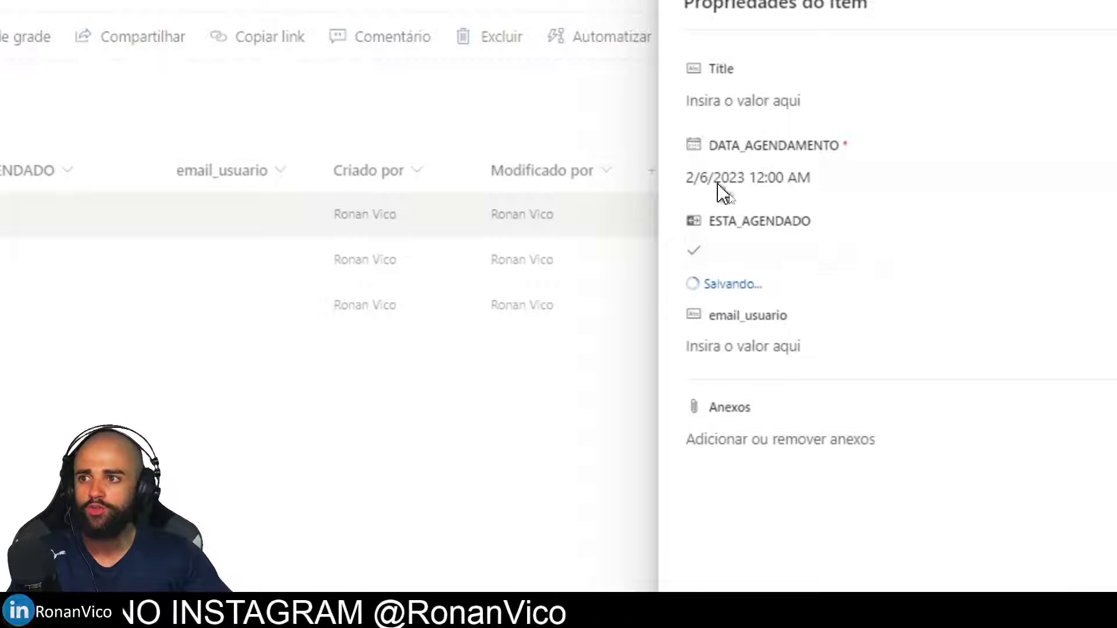
click(544, 570)
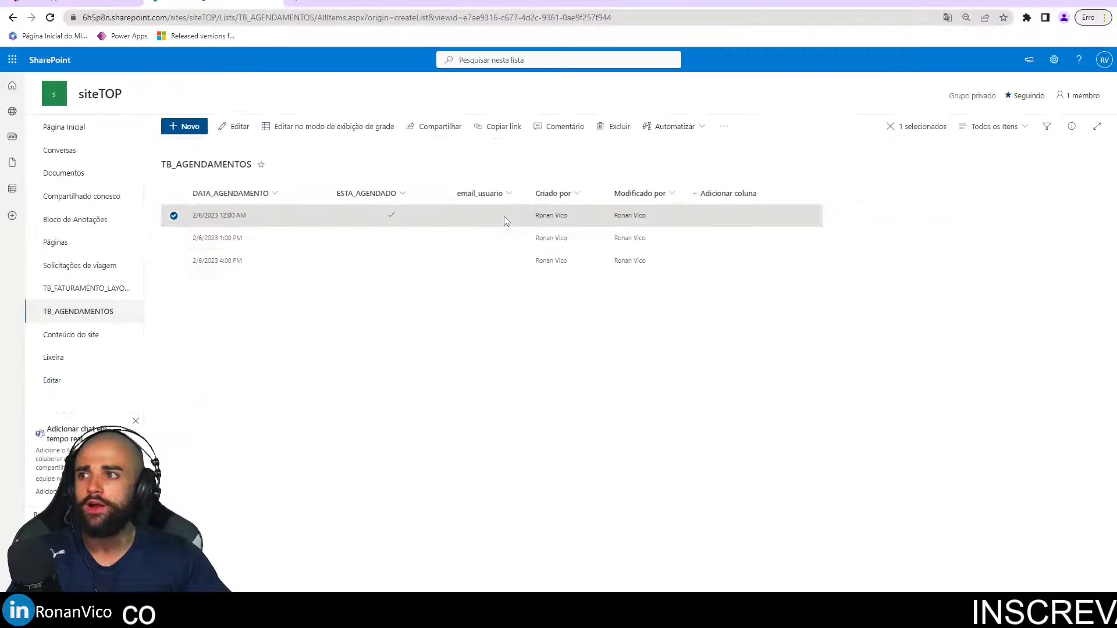
Enter the user's e-mail in the email_usuario field of the 2/6/2023 12:00 AM item and save it
double_click(727, 196)
click(783, 271)
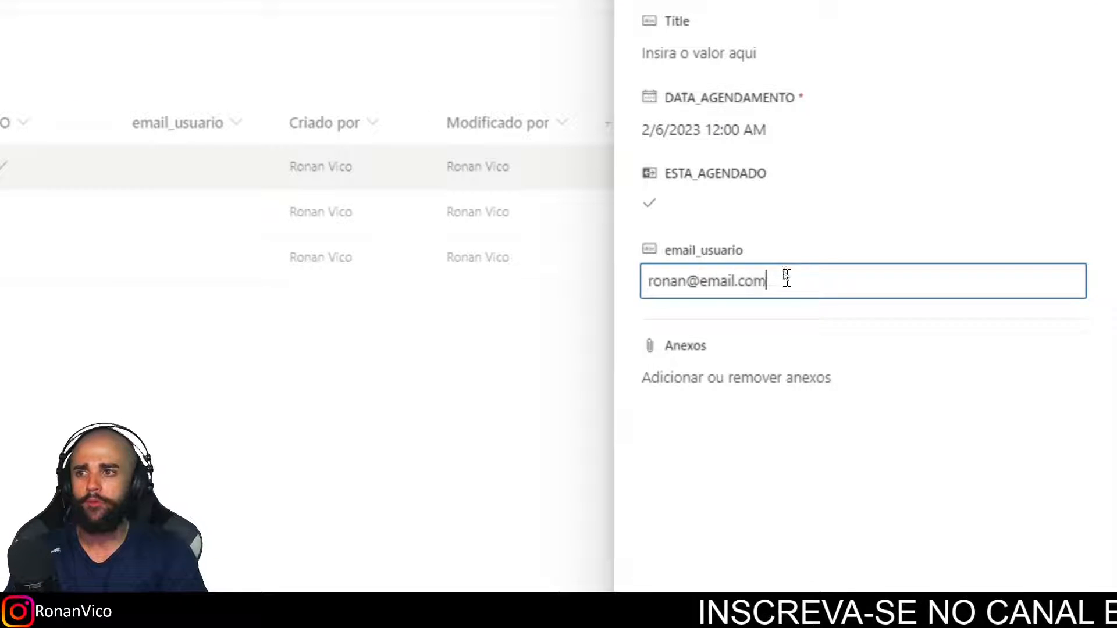
key(Return)
click(445, 343)
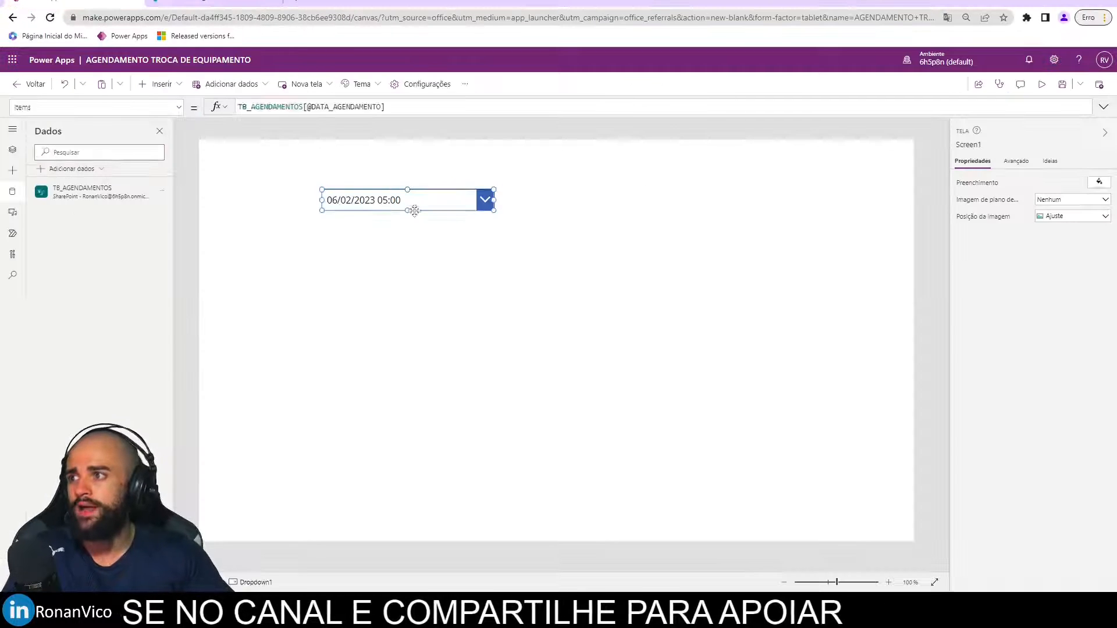
Preview the app again to check whether the booked date is still offered in the dropdown, and close the preview
key(F5)
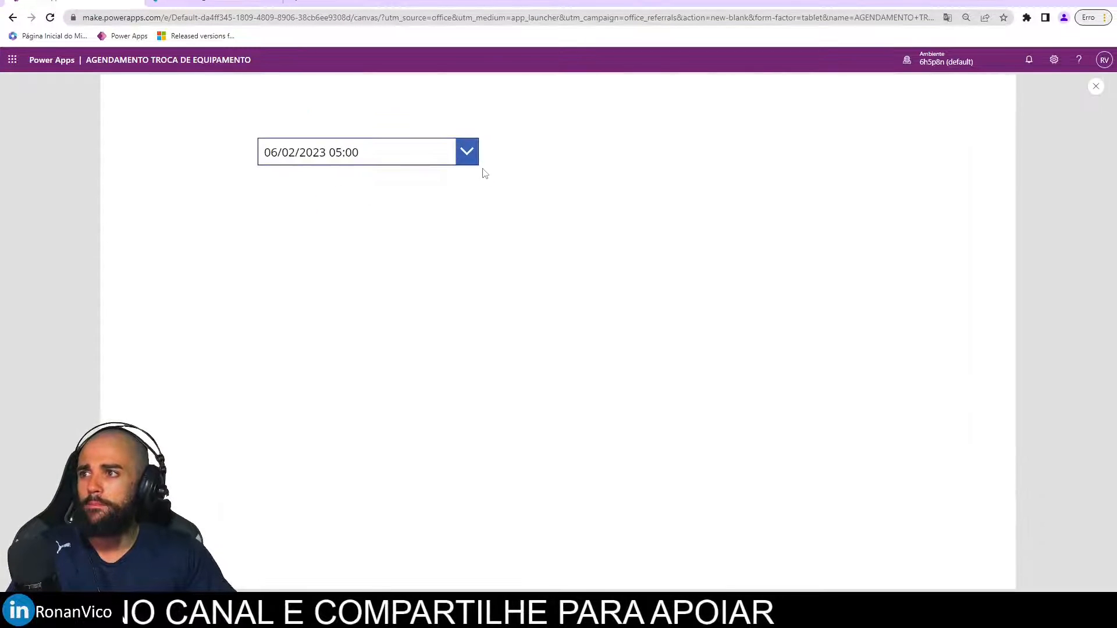
click(466, 156)
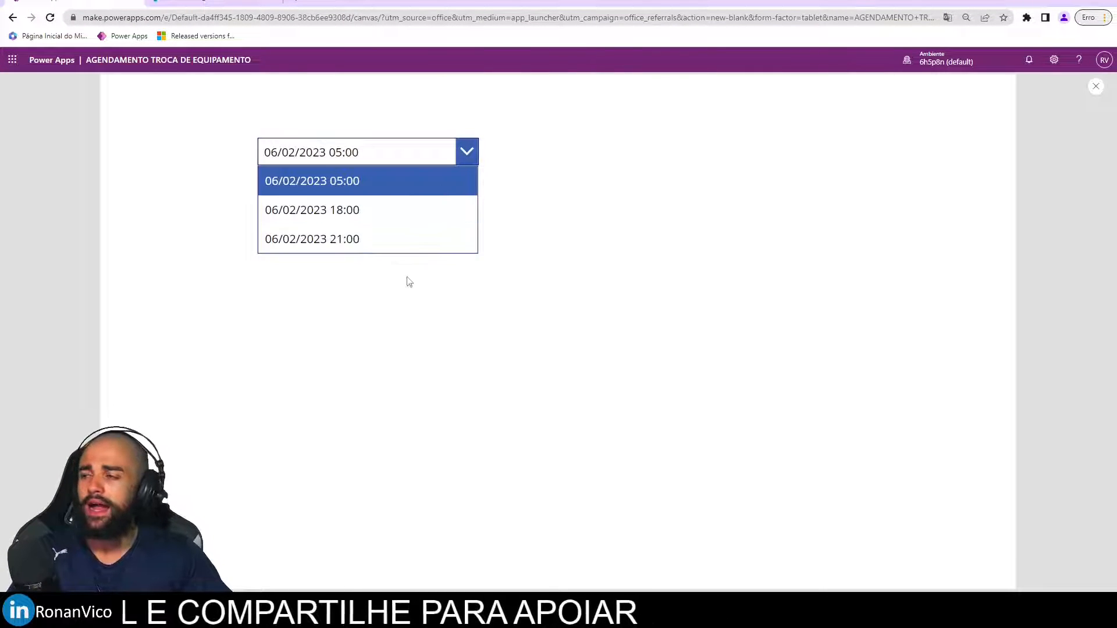
click(1095, 87)
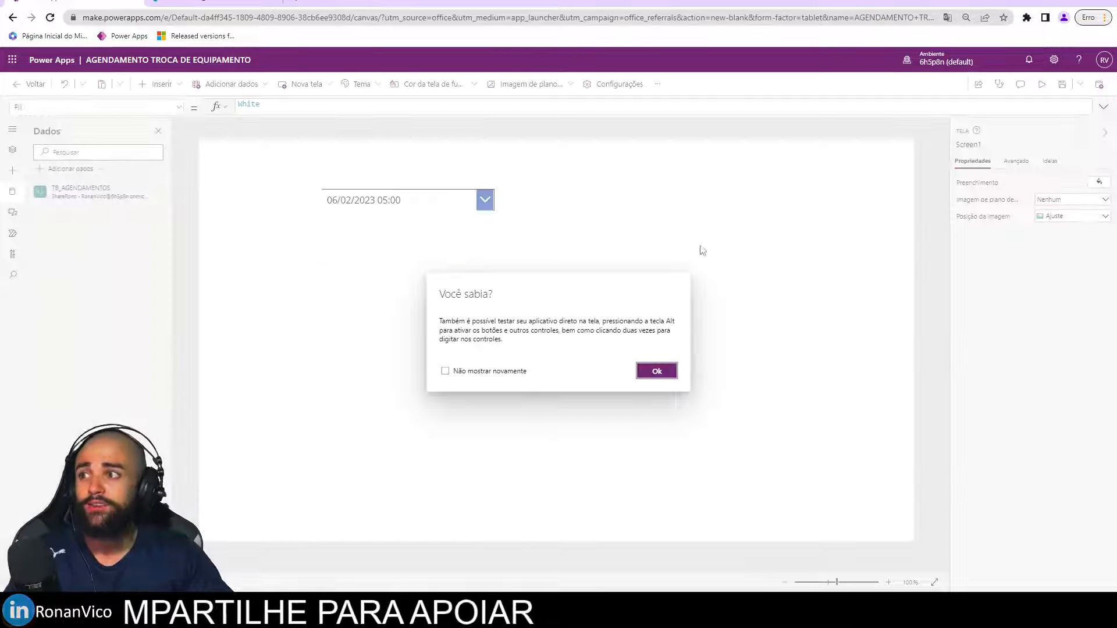
click(660, 371)
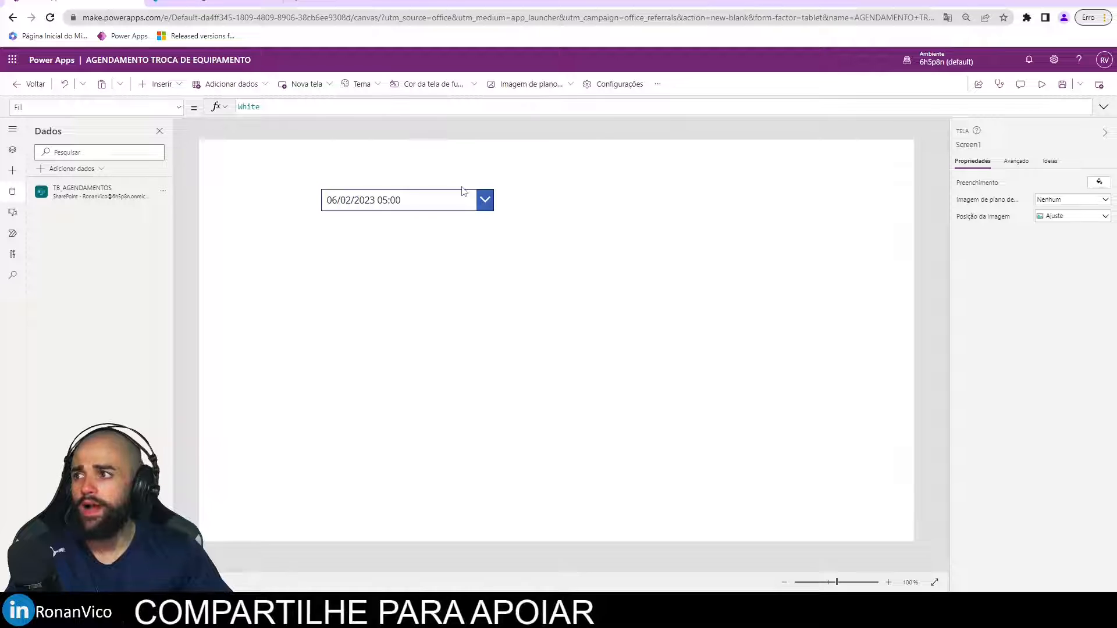
Set the date dropdown's Items formula to Filter(TB_AGENDAMENTOS;ESTA_AGENDADO=false)
click(464, 194)
click(265, 109)
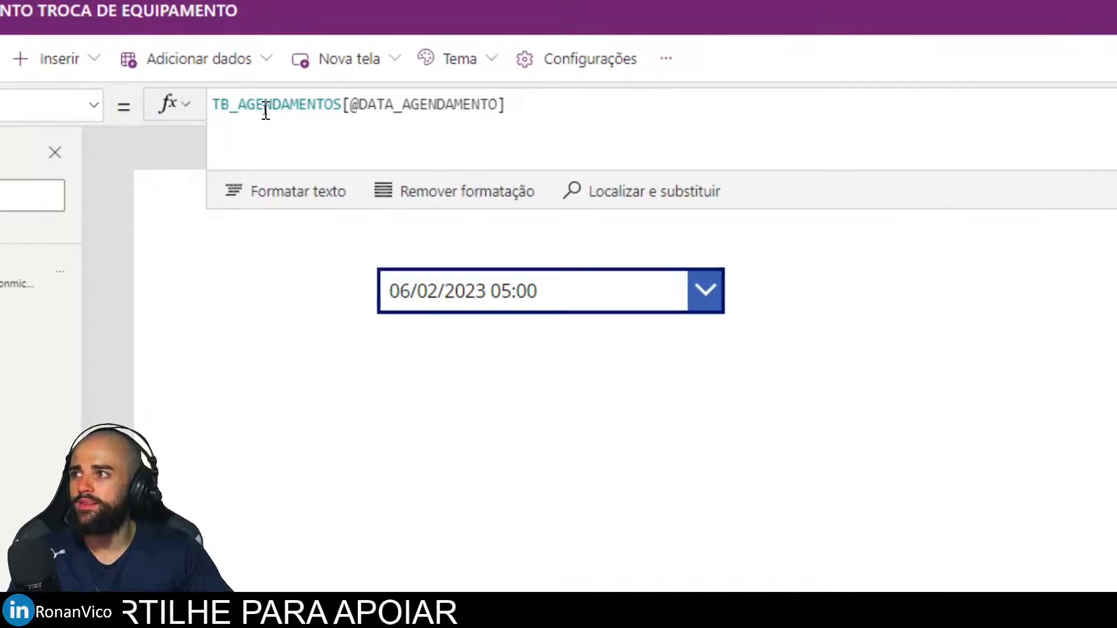
key(End)
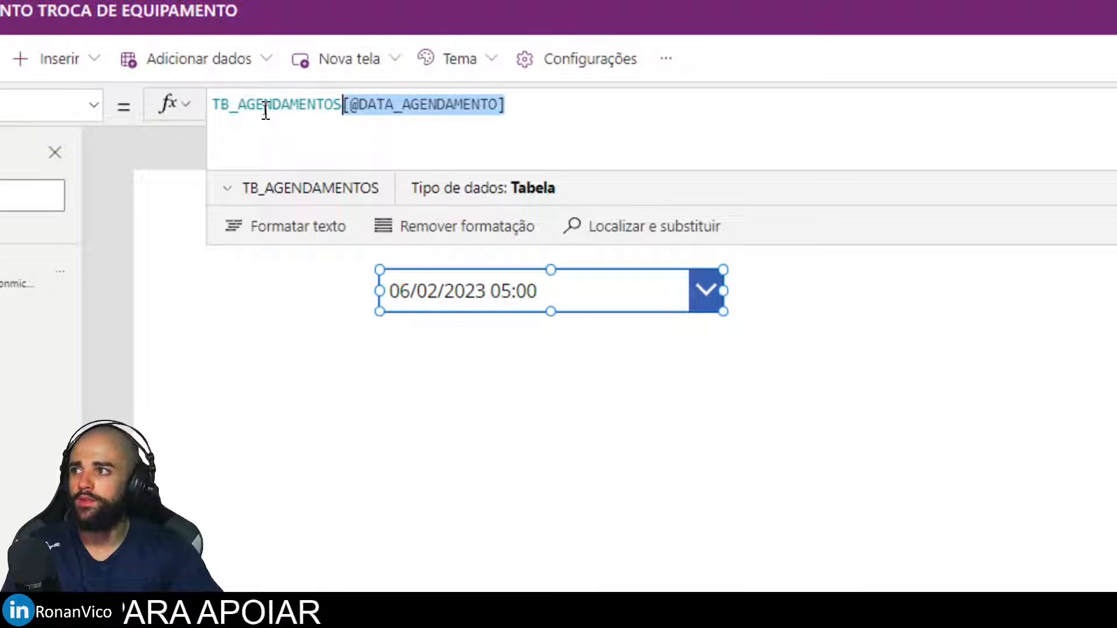
key(BackSpace)
key(Home)
text(Filte)
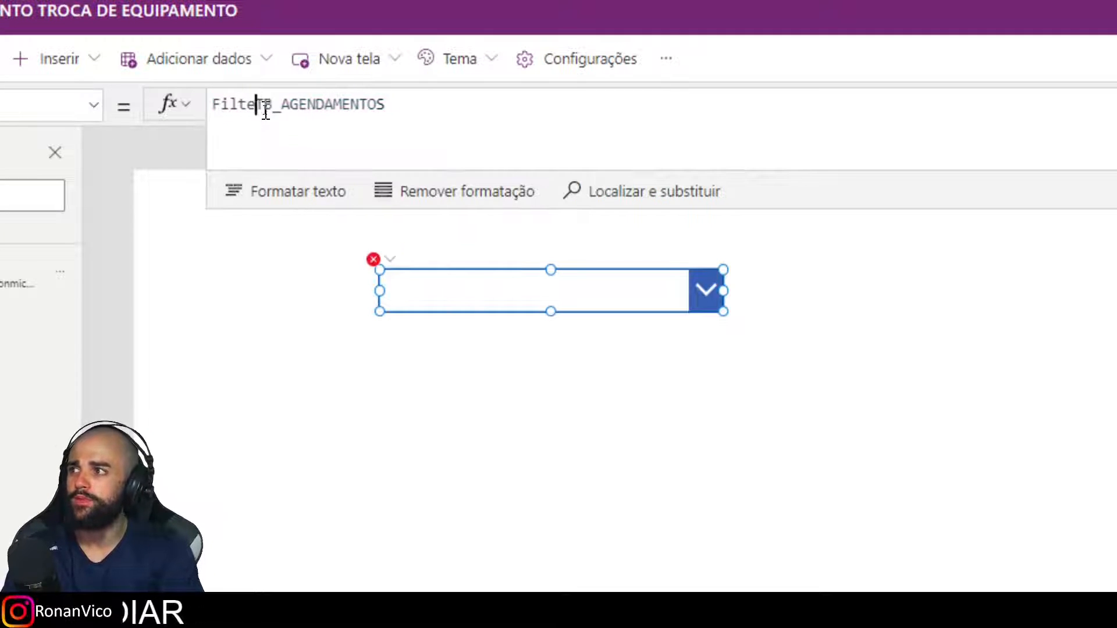
text(r()
key(End)
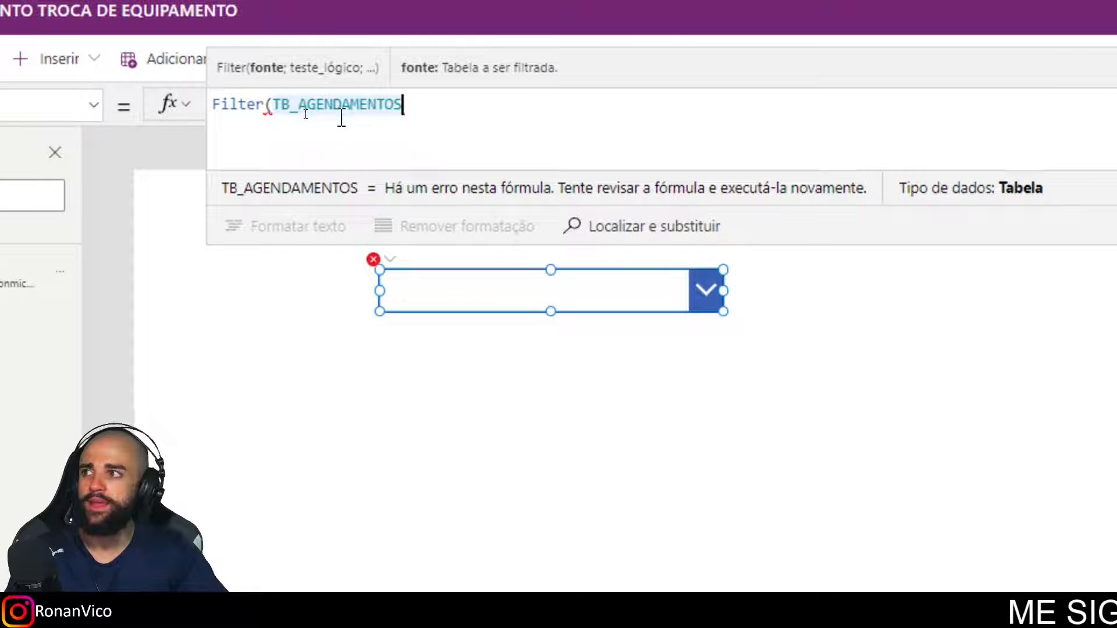
text(;)
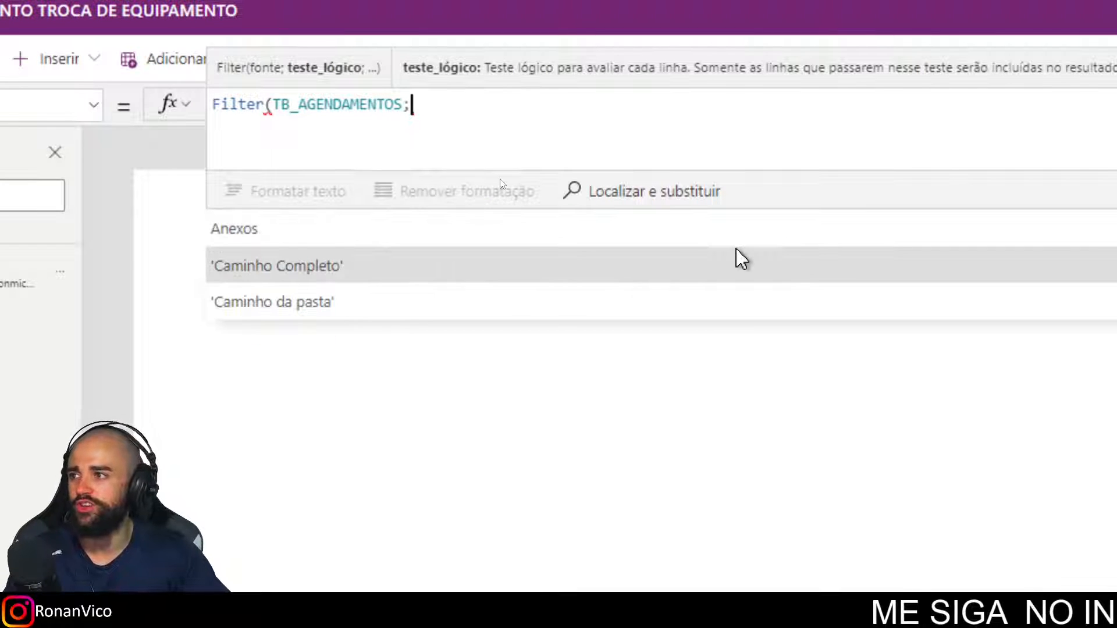
text(ESTA)
key(Tab)
text(=Fa)
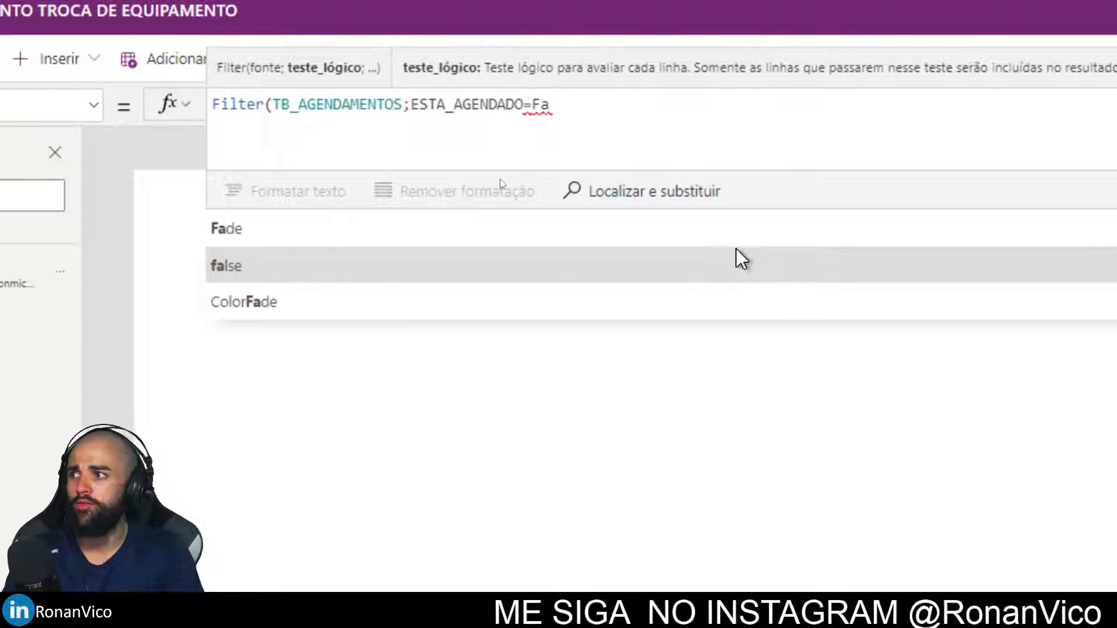
click(741, 259)
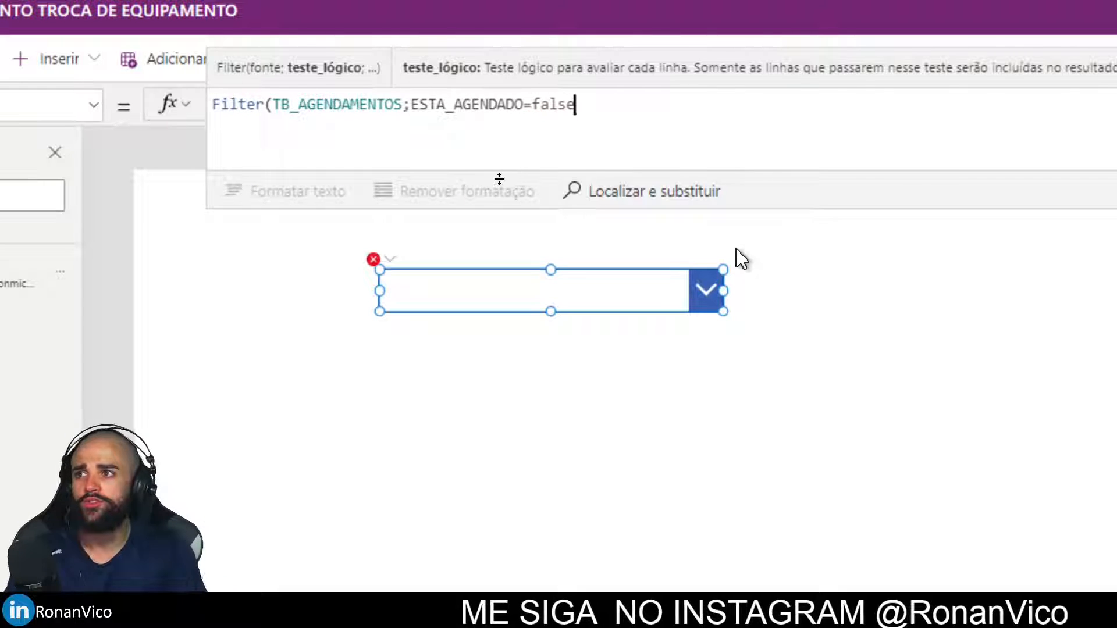
text())
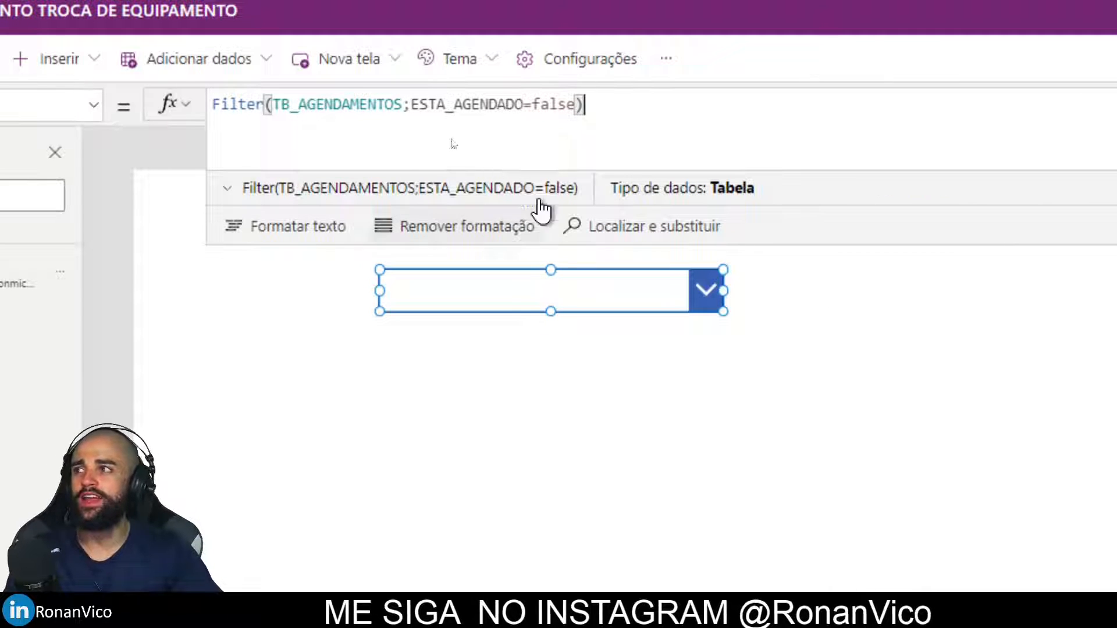
Examine the table of records returned by the dropdown's Filter formula, and collapse the formula editor
drag(683, 127, 194, 109)
click(229, 191)
drag(401, 376, 365, 401)
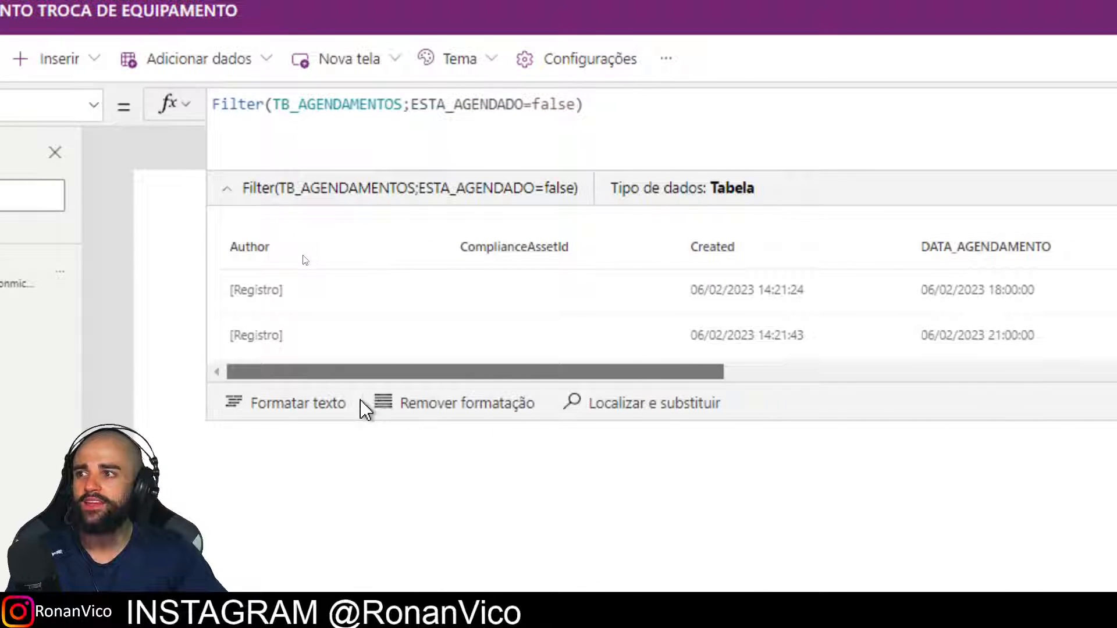
right_click(330, 405)
click(130, 164)
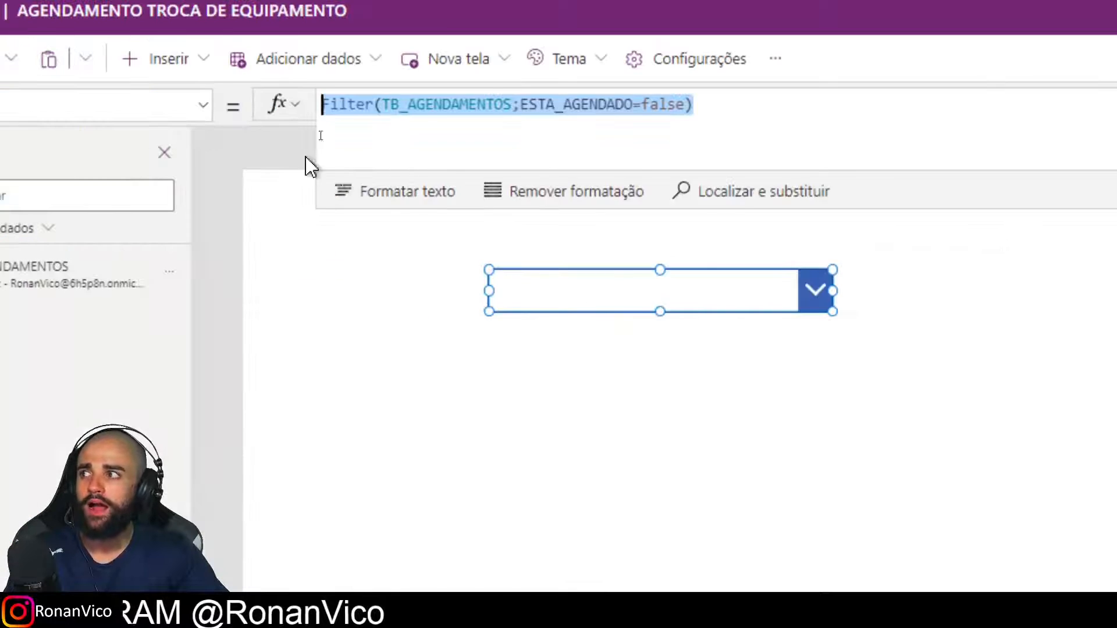
click(479, 125)
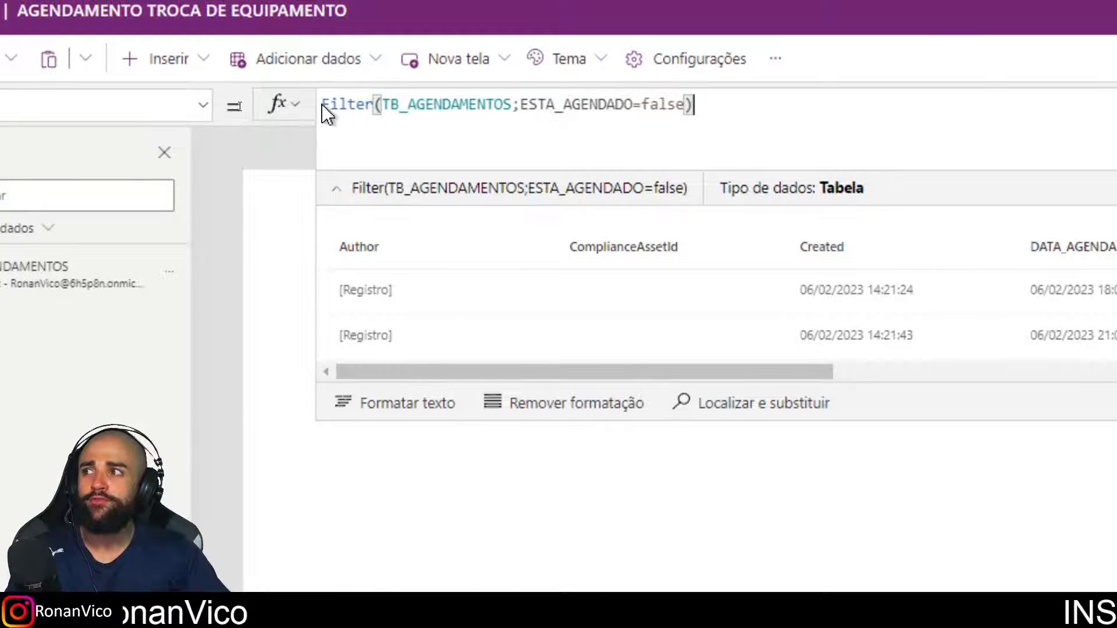
drag(325, 107, 795, 111)
click(798, 111)
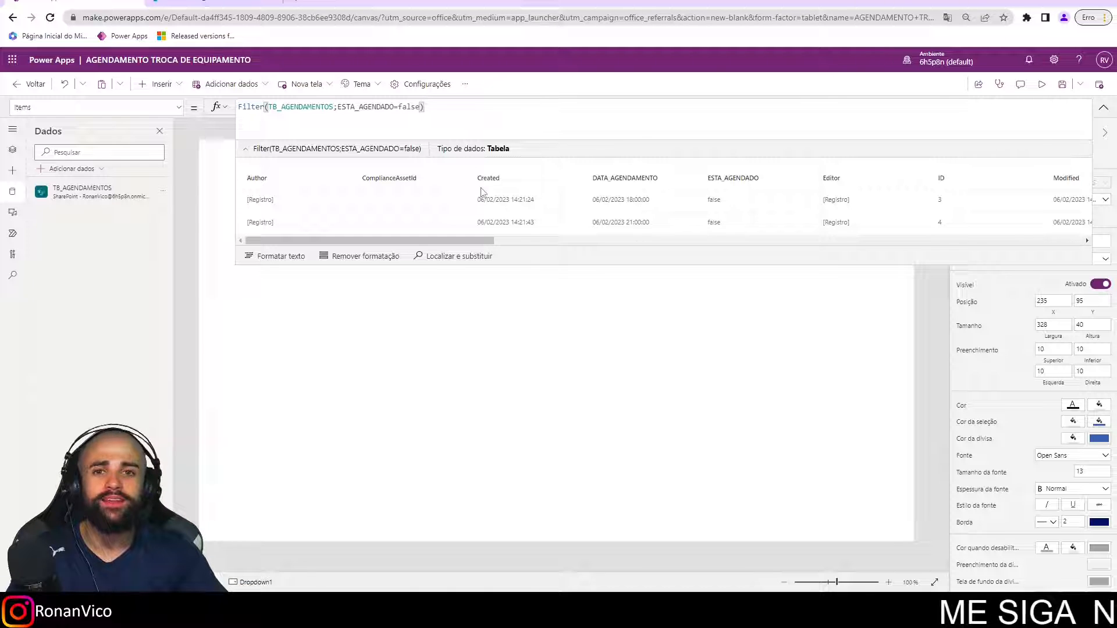
click(1103, 108)
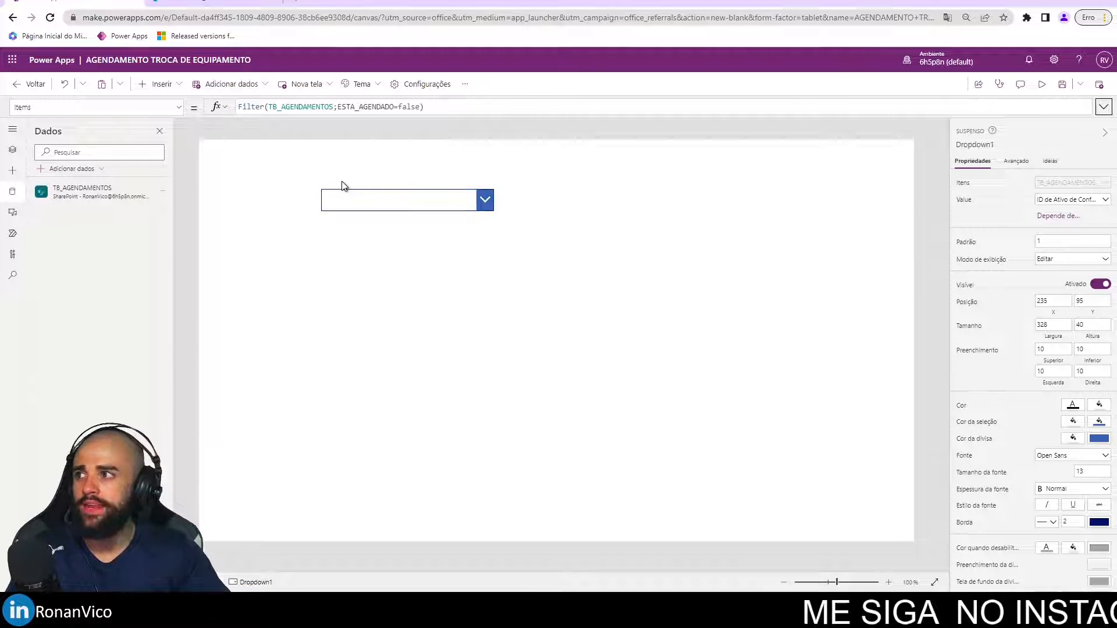
Make the dropdown display the DATA_AGENDAMENTO field and move it toward the middle of the screen
click(371, 202)
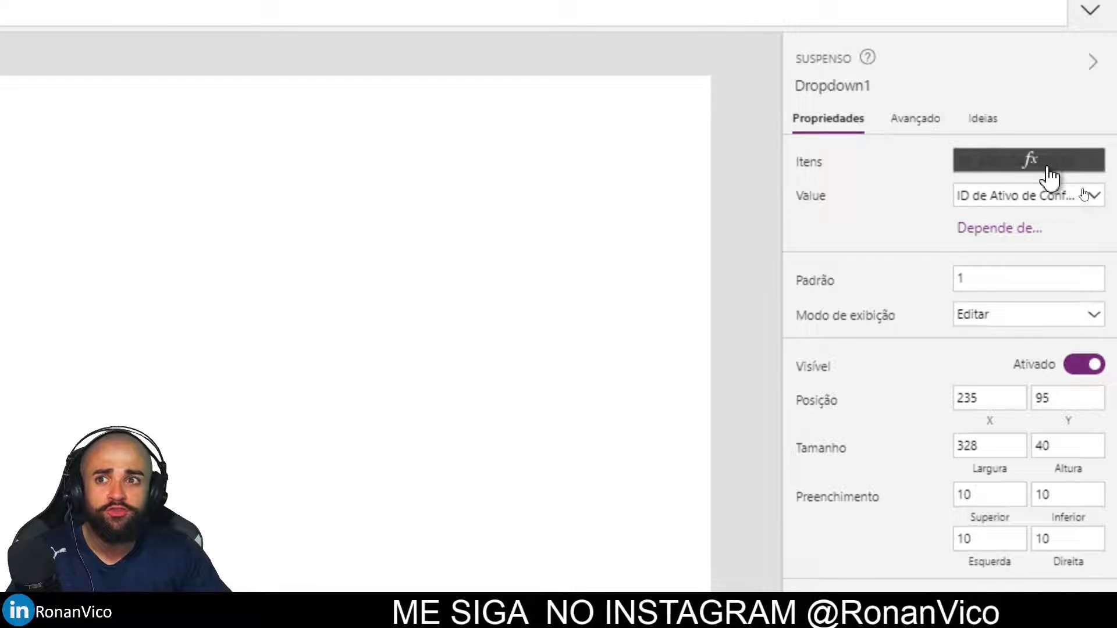
click(1065, 196)
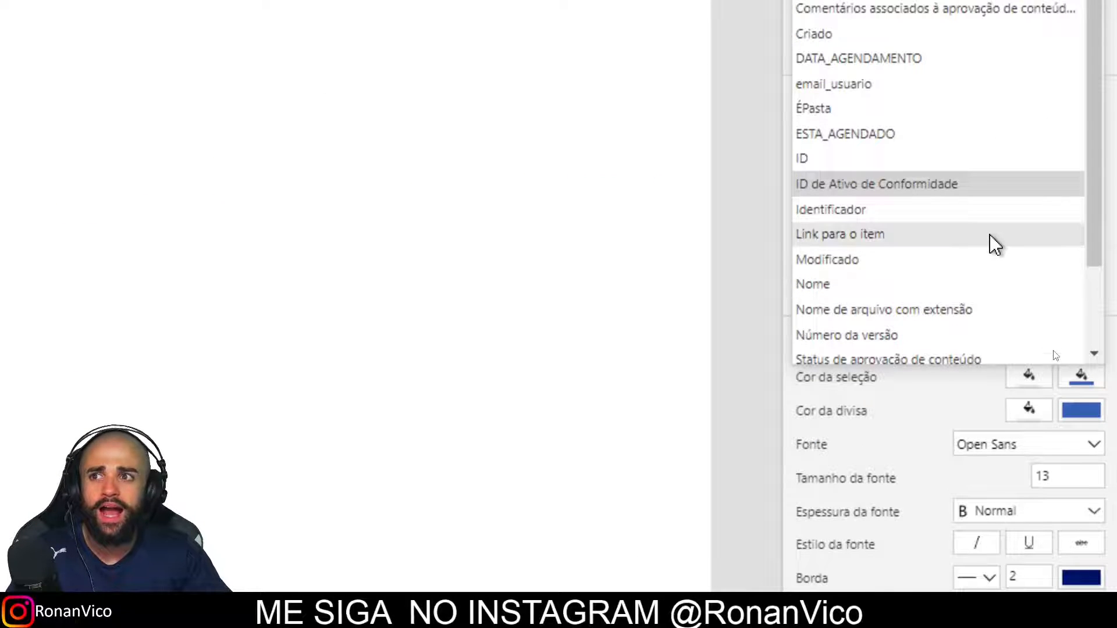
click(873, 63)
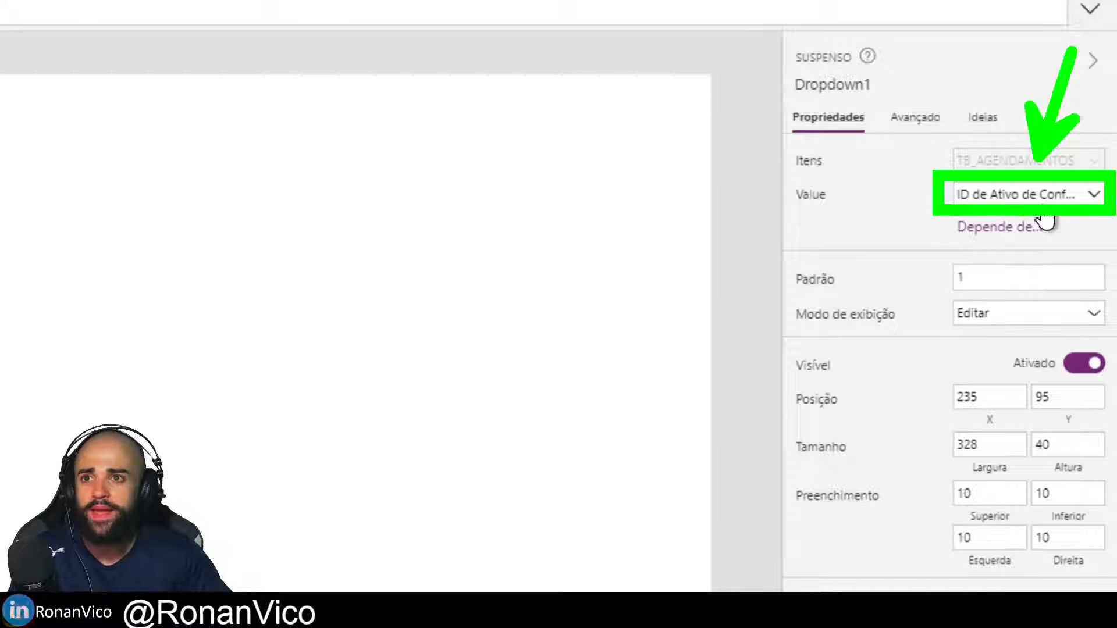
click(1027, 200)
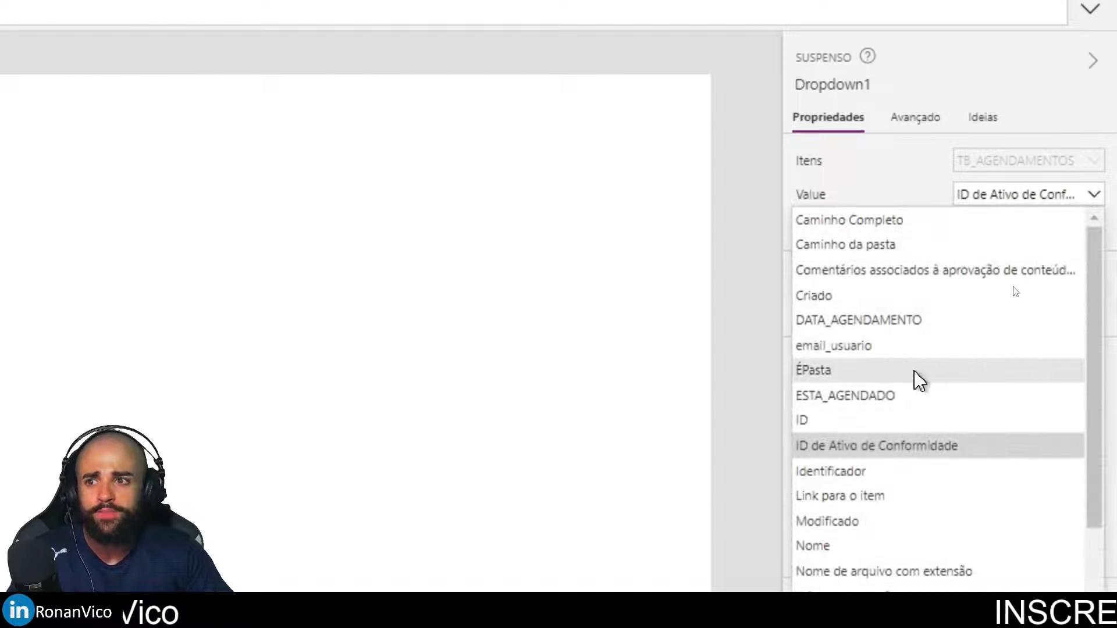
click(910, 319)
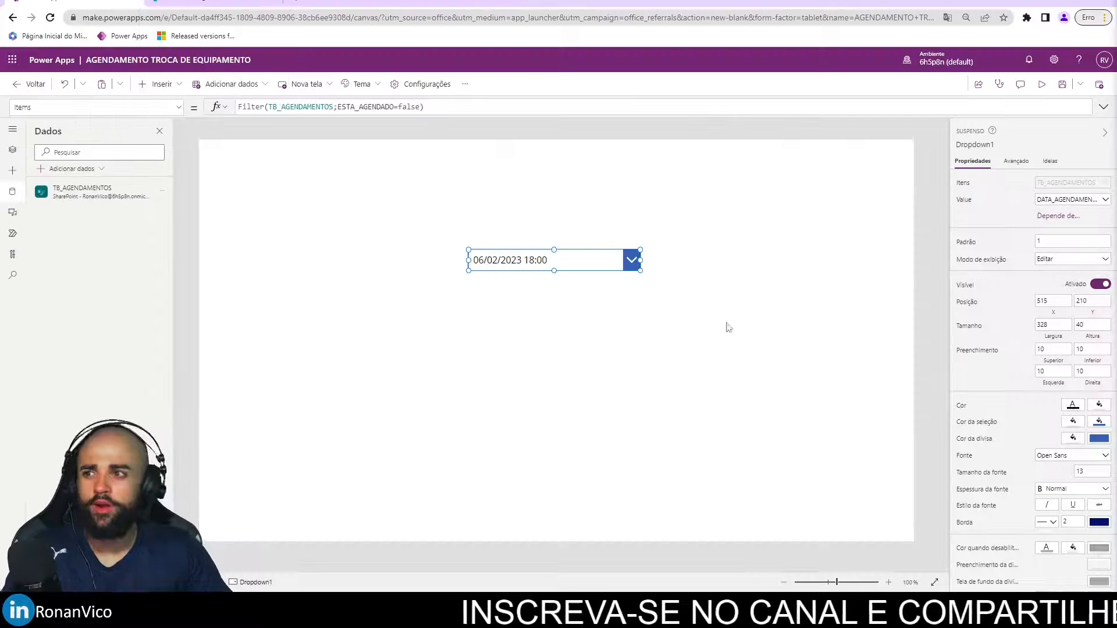
click(728, 326)
drag(564, 266, 559, 244)
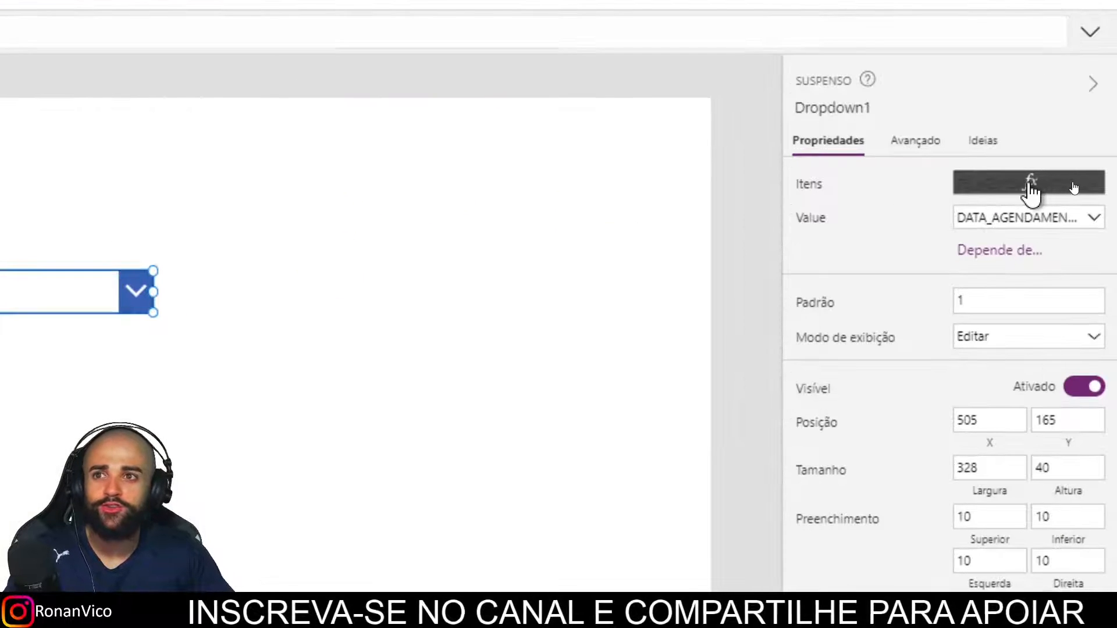
Append .DATA_AGENDAMENTO to the dropdown's Filter formula and choose DATA_AGENDAMENTO as its displayed value
click(1074, 185)
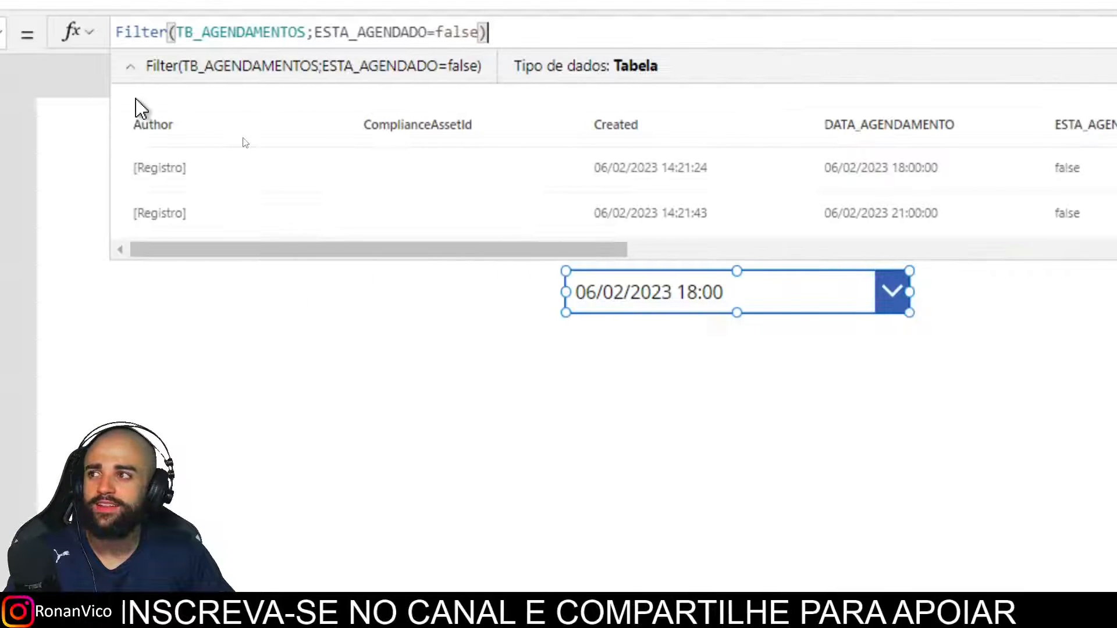
drag(232, 245, 569, 290)
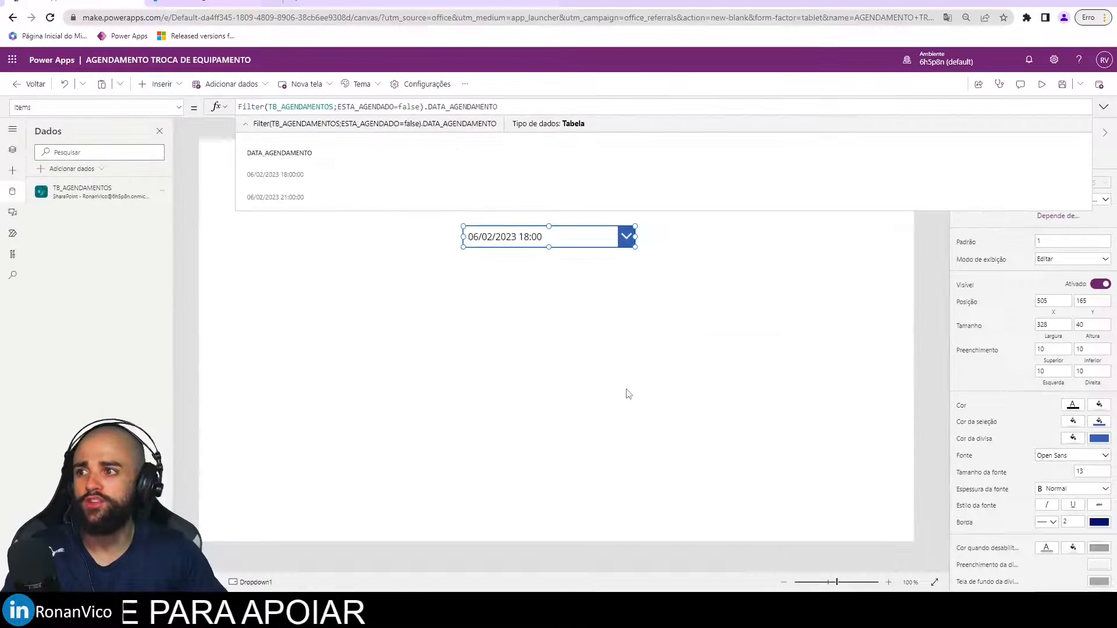
click(626, 391)
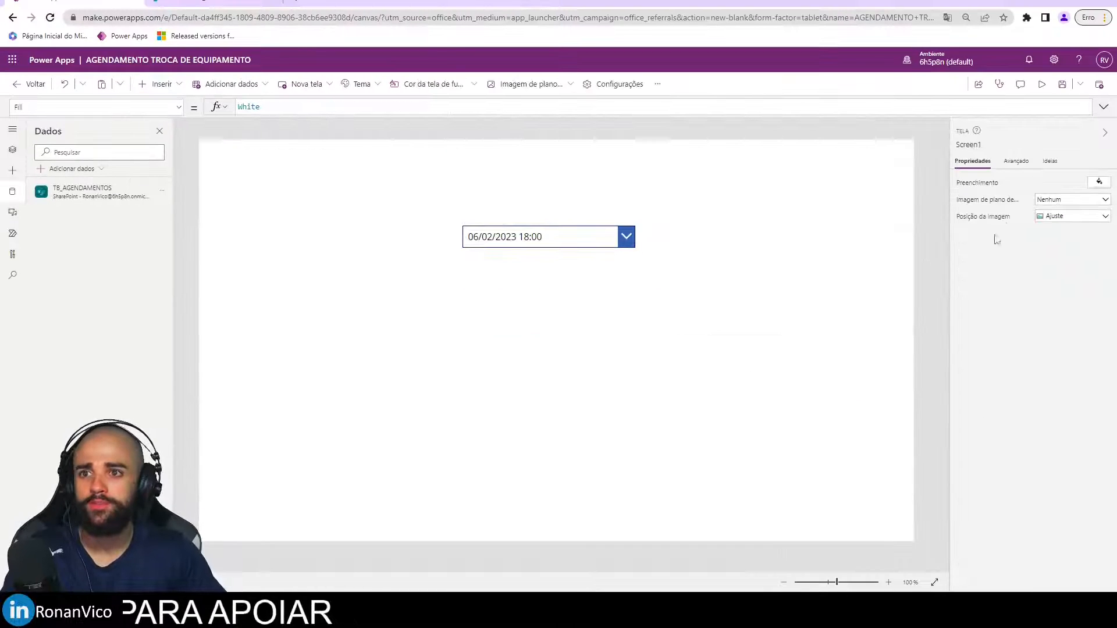
click(569, 239)
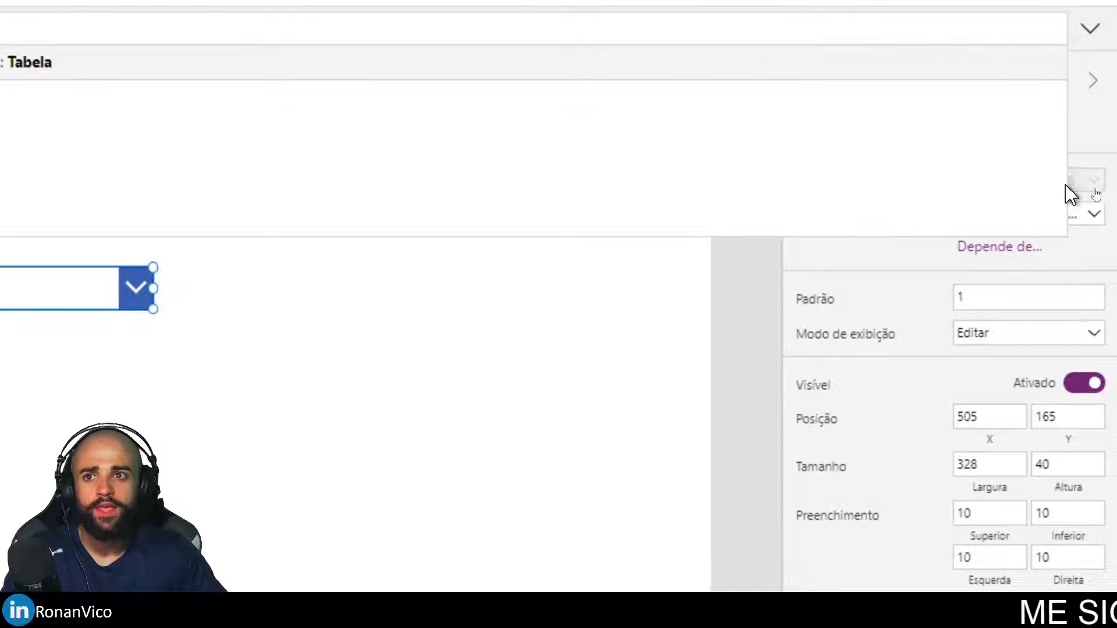
click(1104, 200)
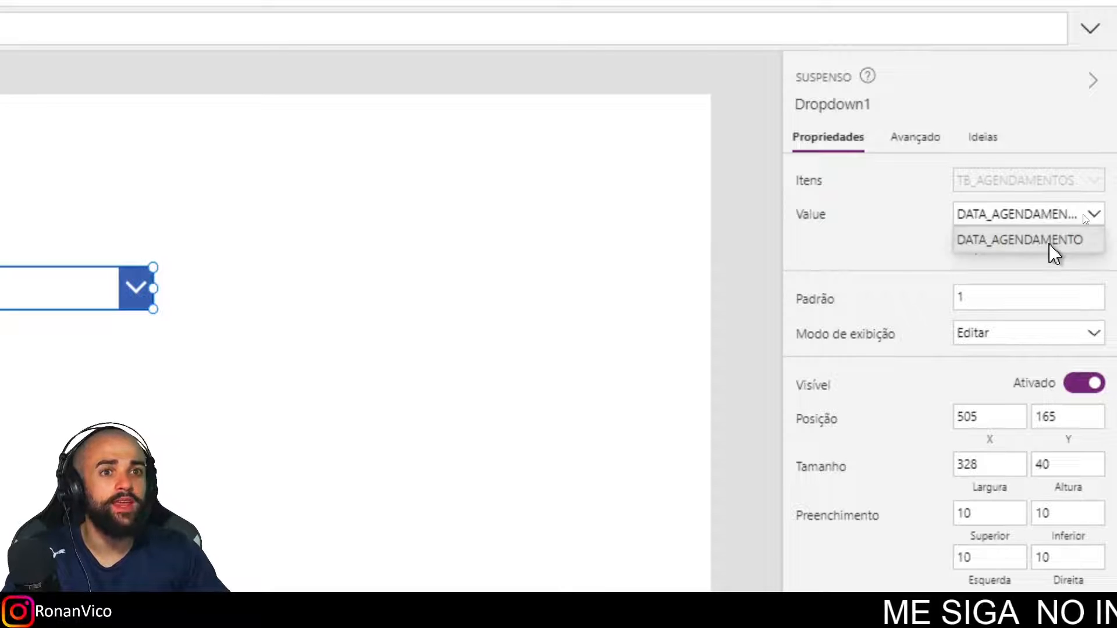
click(1051, 245)
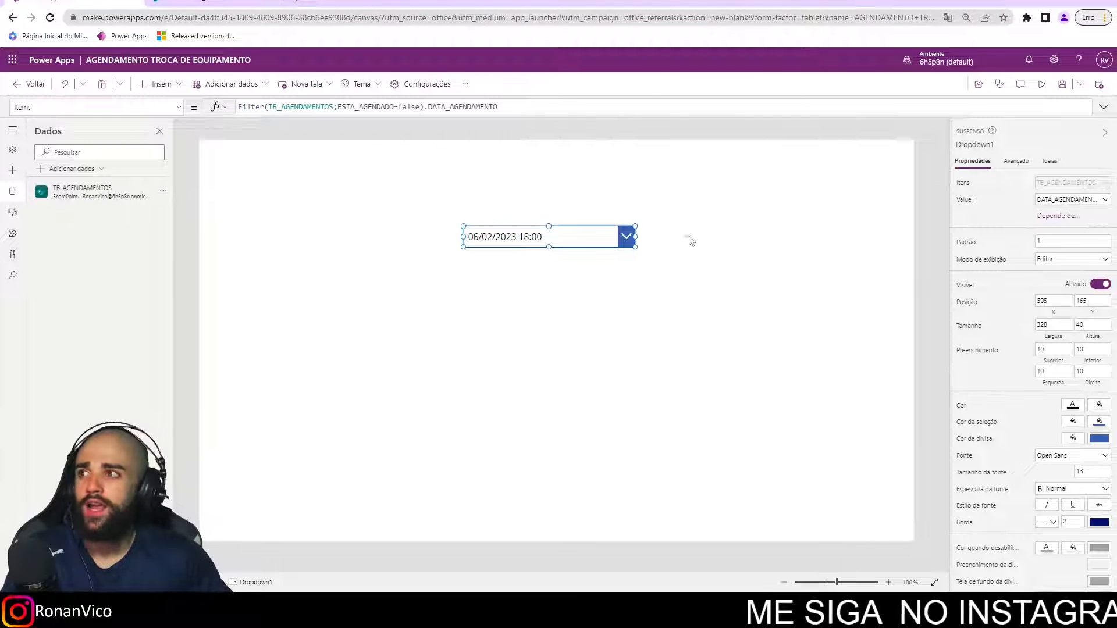
Remove .DATA_AGENDAMENTO from the end of the dropdown's Items formula
drag(496, 106, 429, 108)
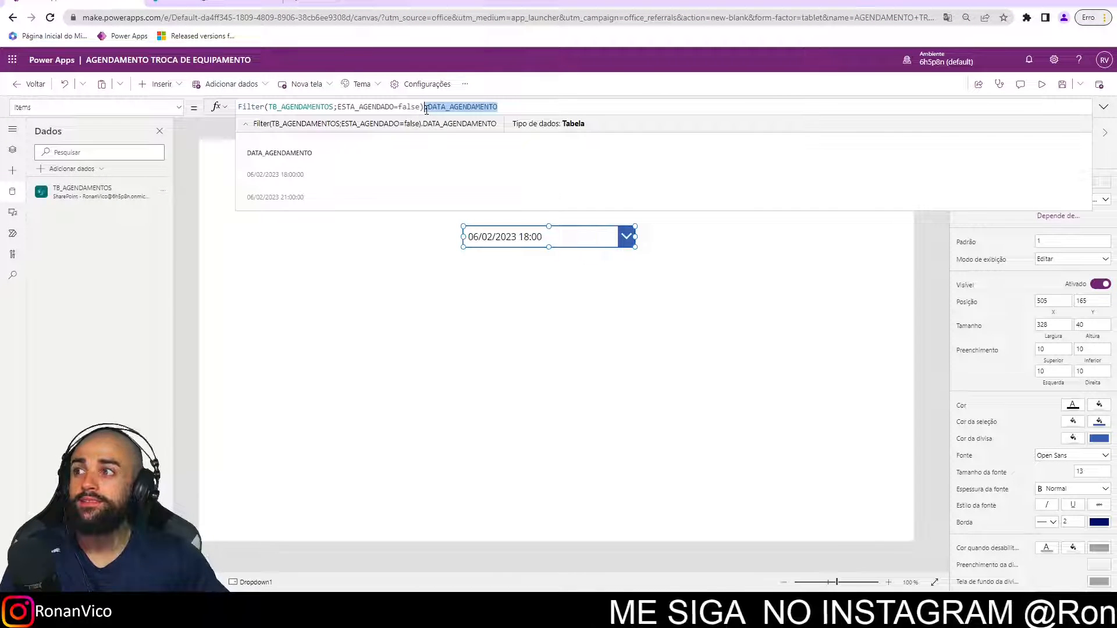
key(BackSpace)
key(BackSpace)
click(603, 401)
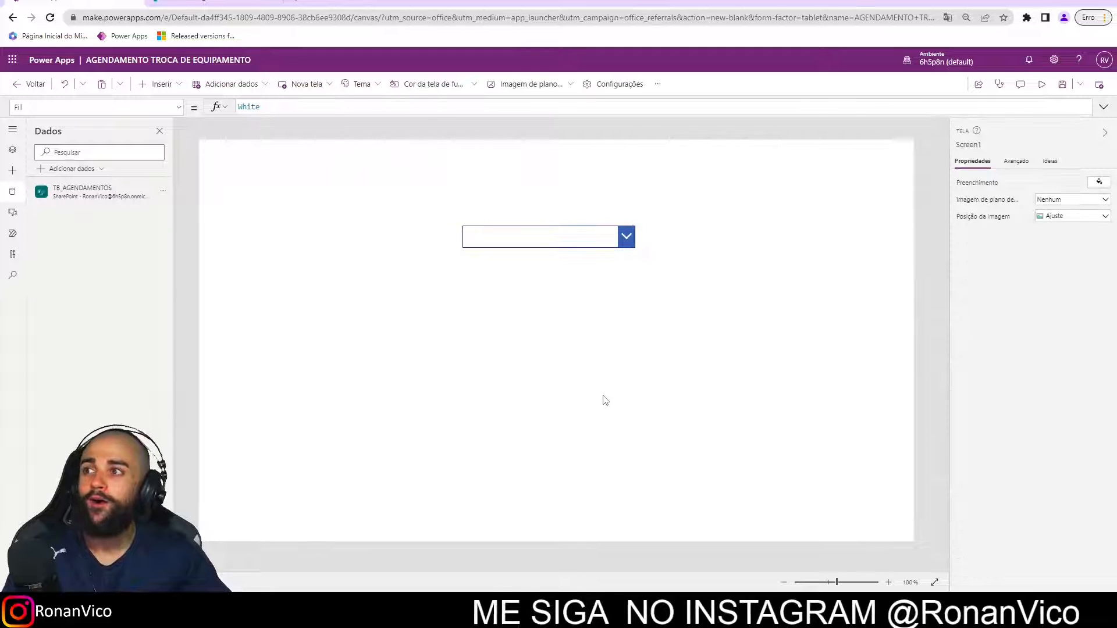
Shift the dropdown slightly down and set its displayed value to DATA_AGENDAMENTO
drag(605, 243, 600, 256)
alt+click(622, 250)
click(1073, 199)
scroll(1009, 318, down, 1)
scroll(1013, 270, up, 1)
click(1007, 263)
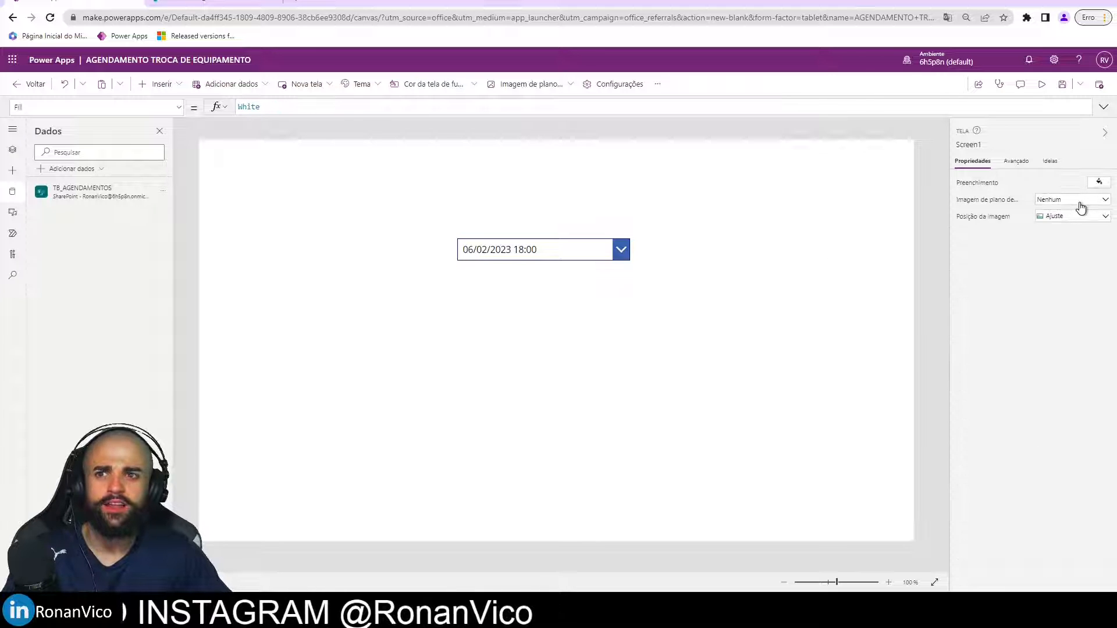
Move the dropdown slightly up and insert a text label below it
click(536, 253)
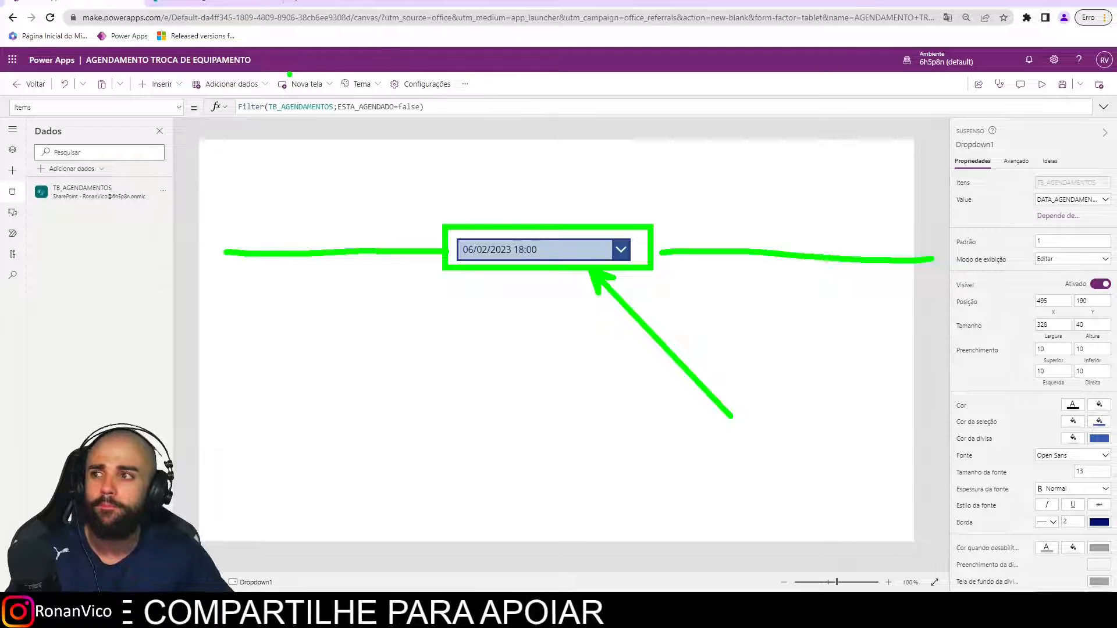
key(Escape)
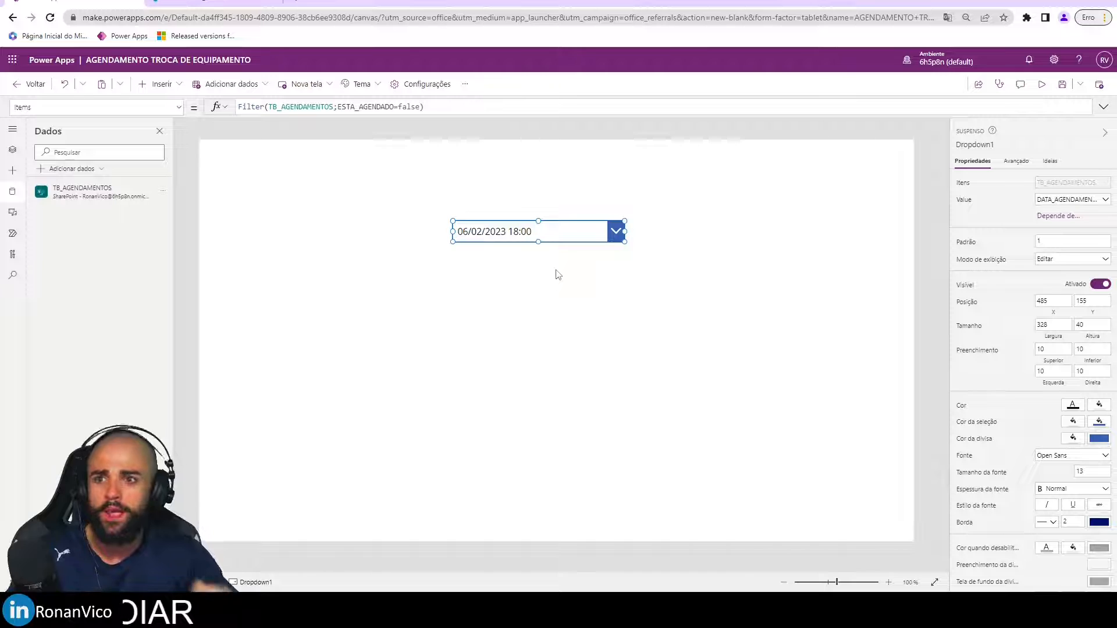
click(161, 88)
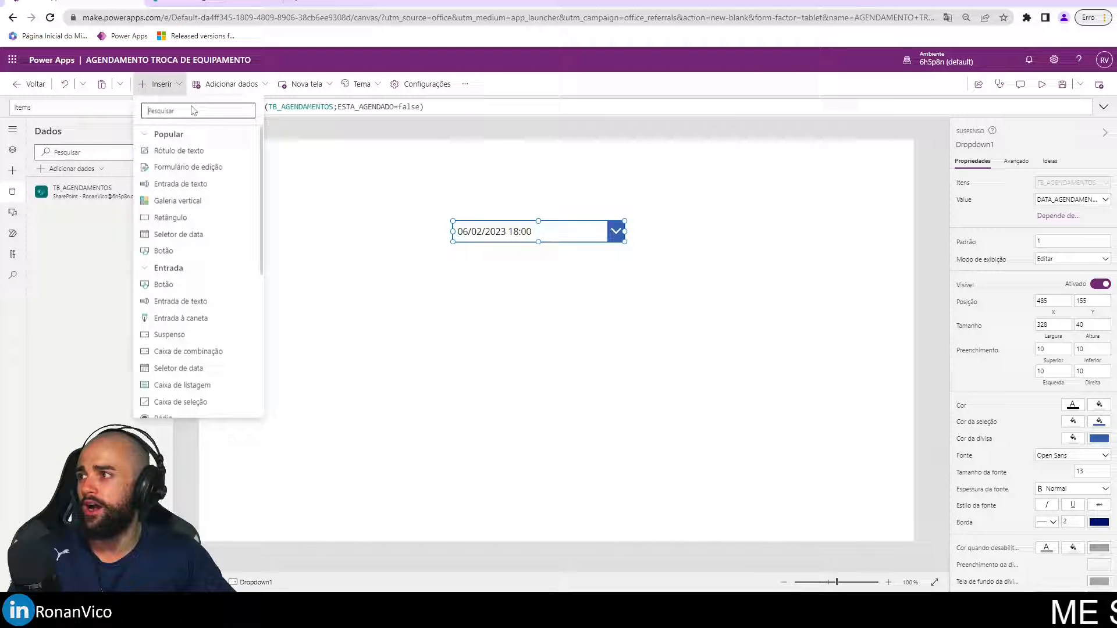
click(197, 151)
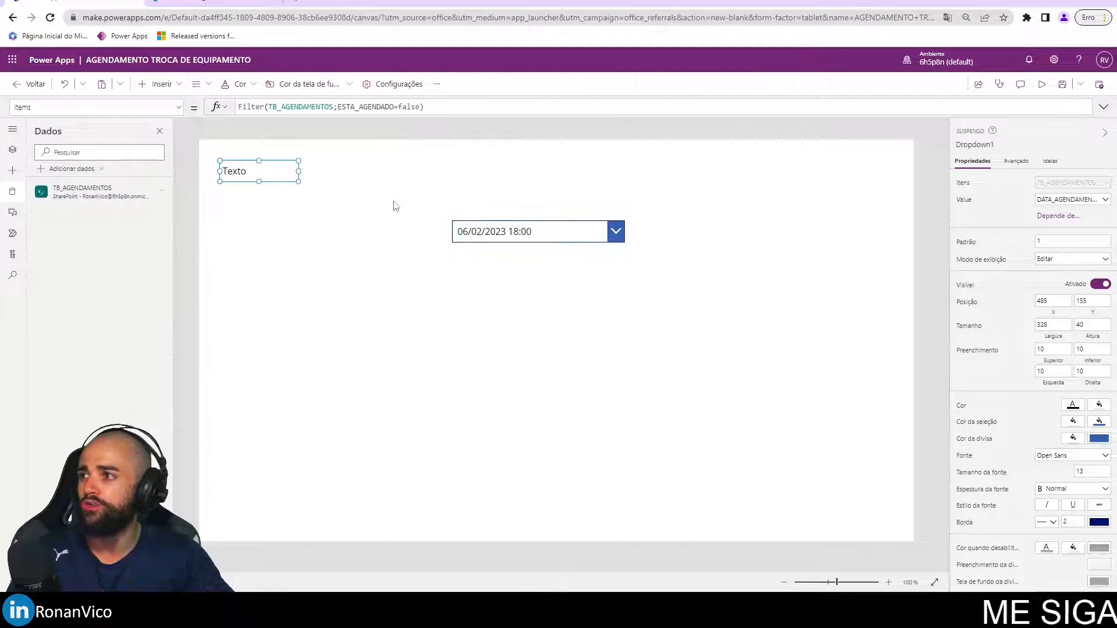
Rename the date dropdown to dropDatas
click(538, 231)
click(967, 144)
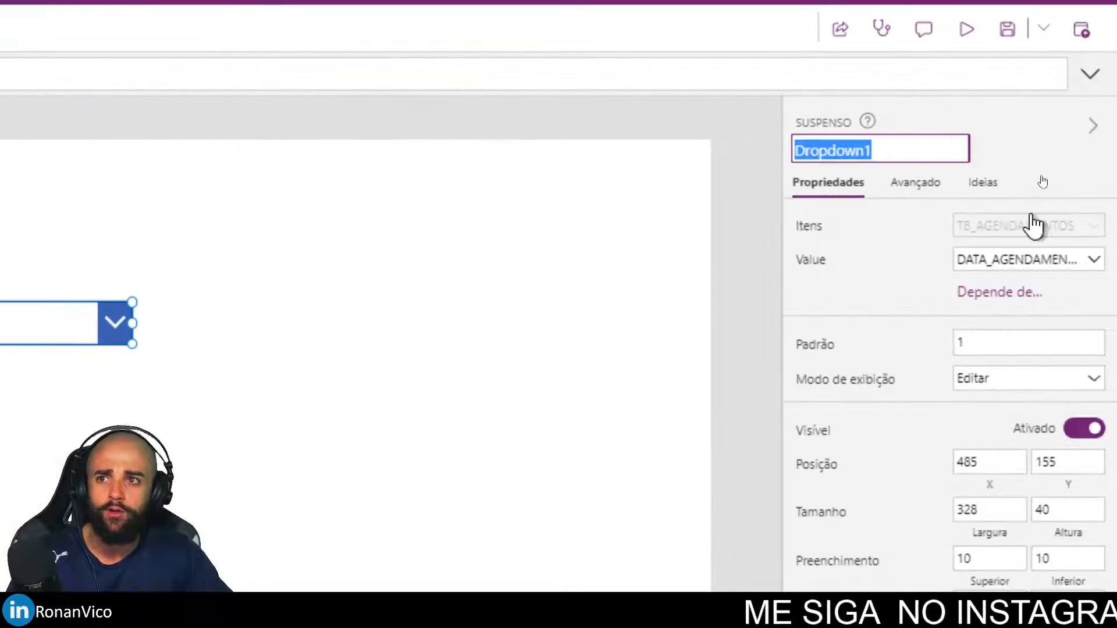
text(dropDatas)
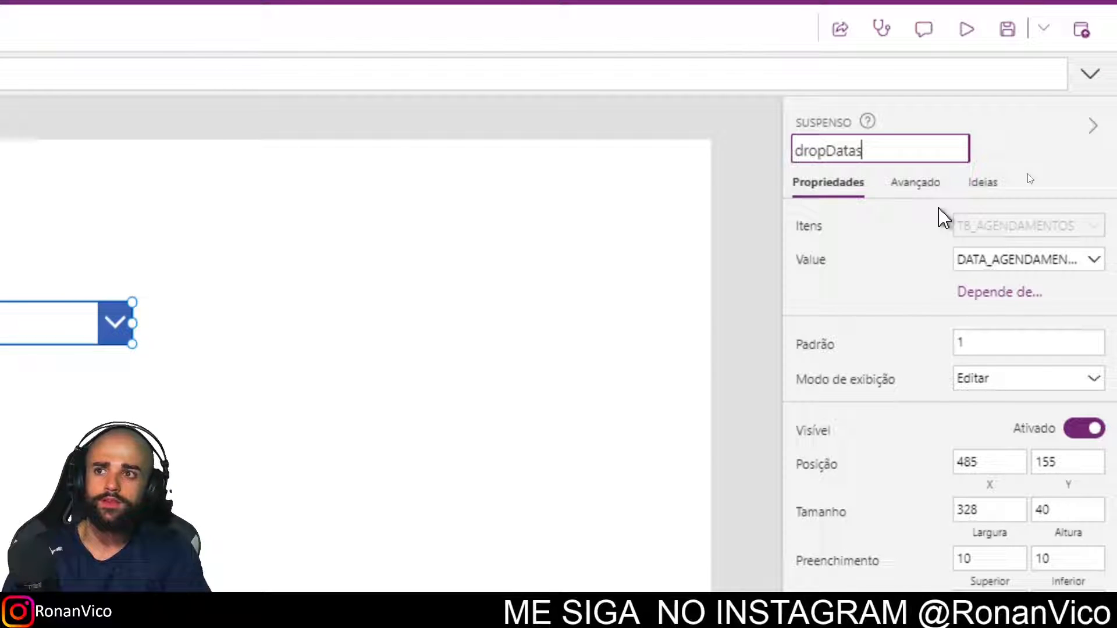
key(Return)
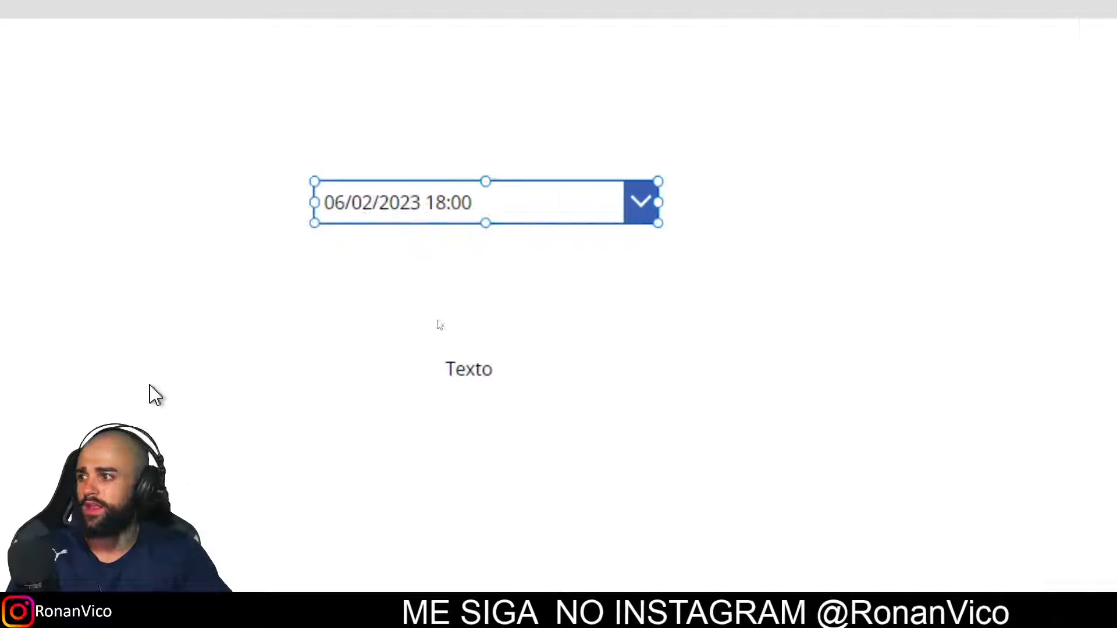
Replace the text label's default text with a formula beginning dropDatas.Selected
click(501, 368)
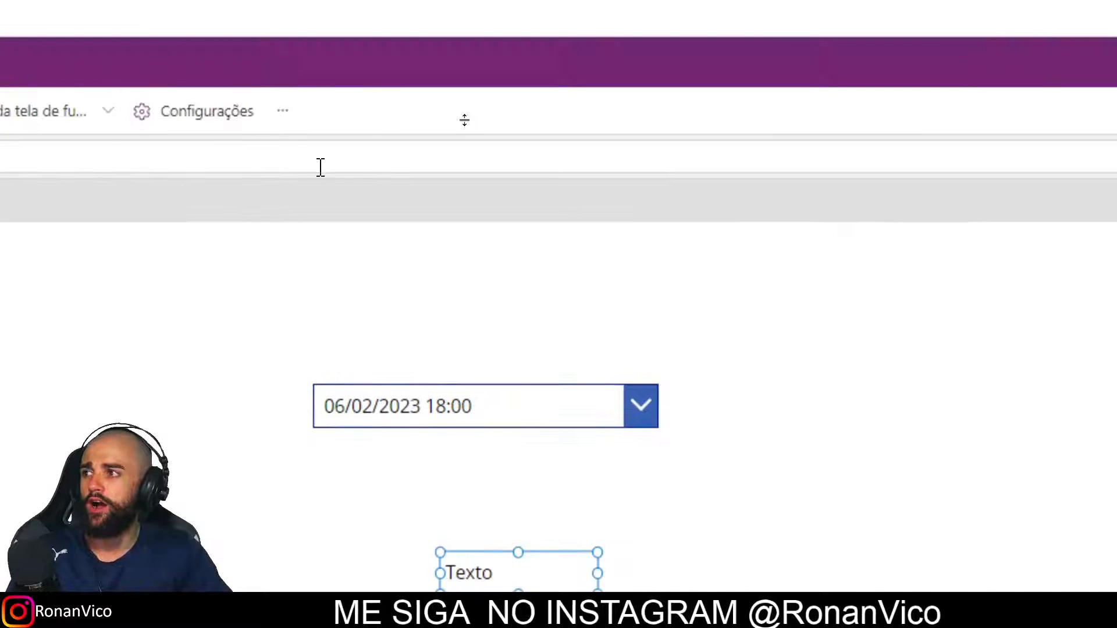
drag(376, 164, 172, 177)
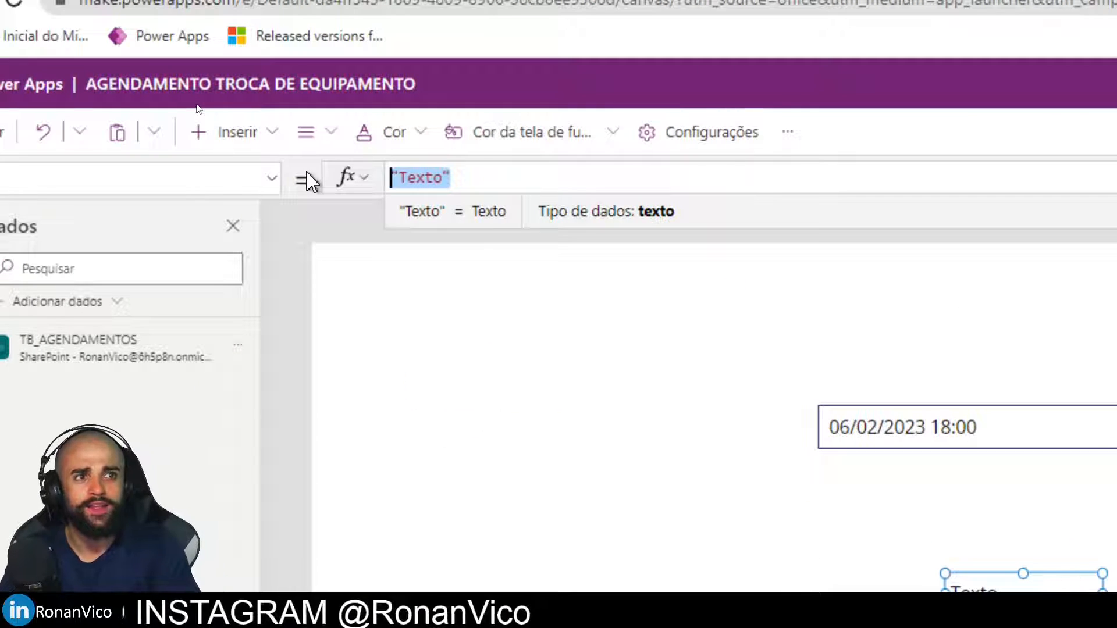
text(drop)
key(Down)
key(Tab)
text(.Sel)
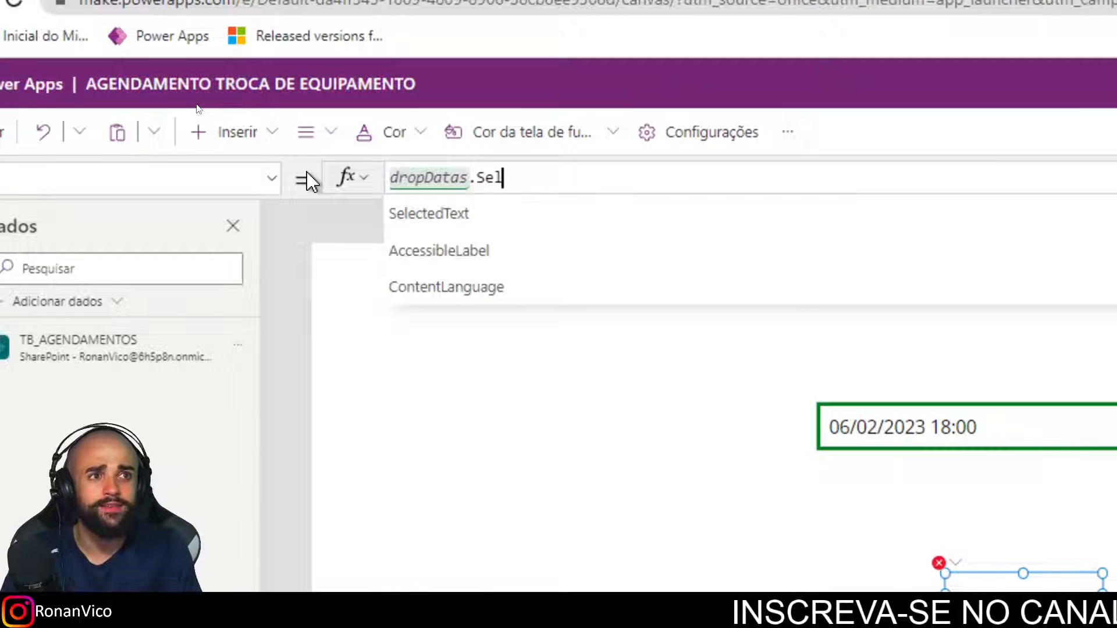
key(Down)
key(Tab)
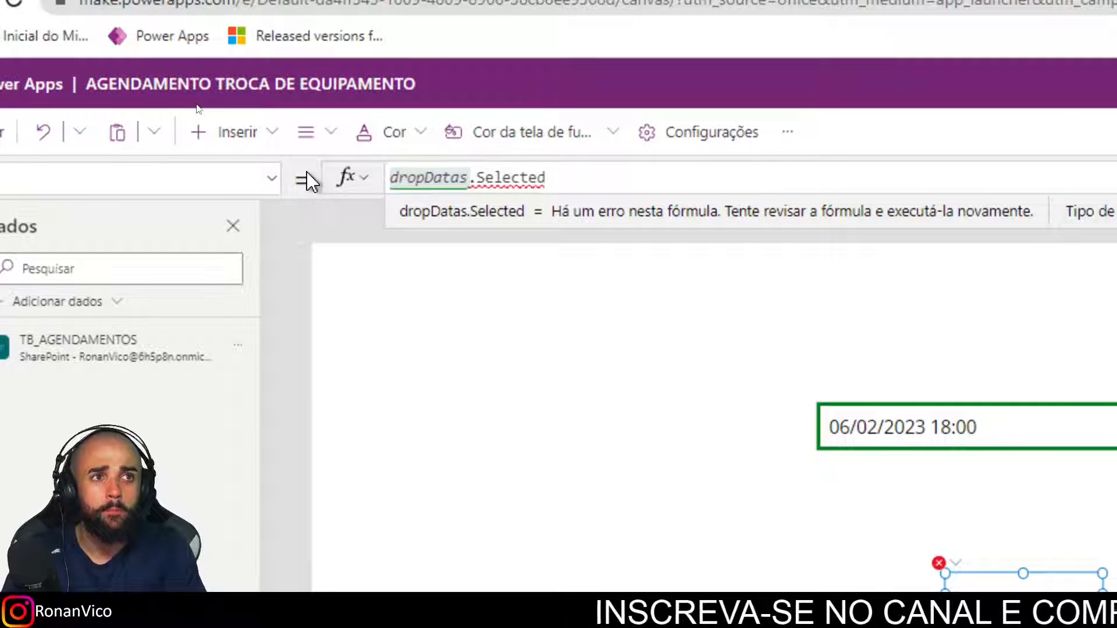
Extend the label's formula to dropDatas.Selected.'Criado por'.DisplayName
text(.)
text(crea)
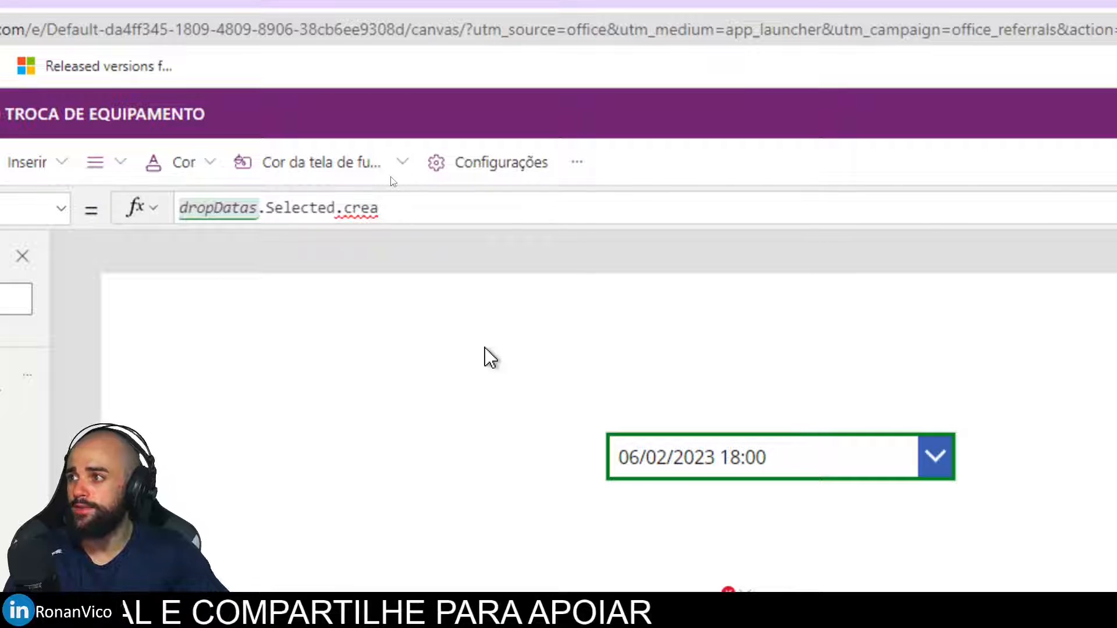
key(BackSpace)
key(BackSpace)
text(iado)
key(Down)
key(Tab)
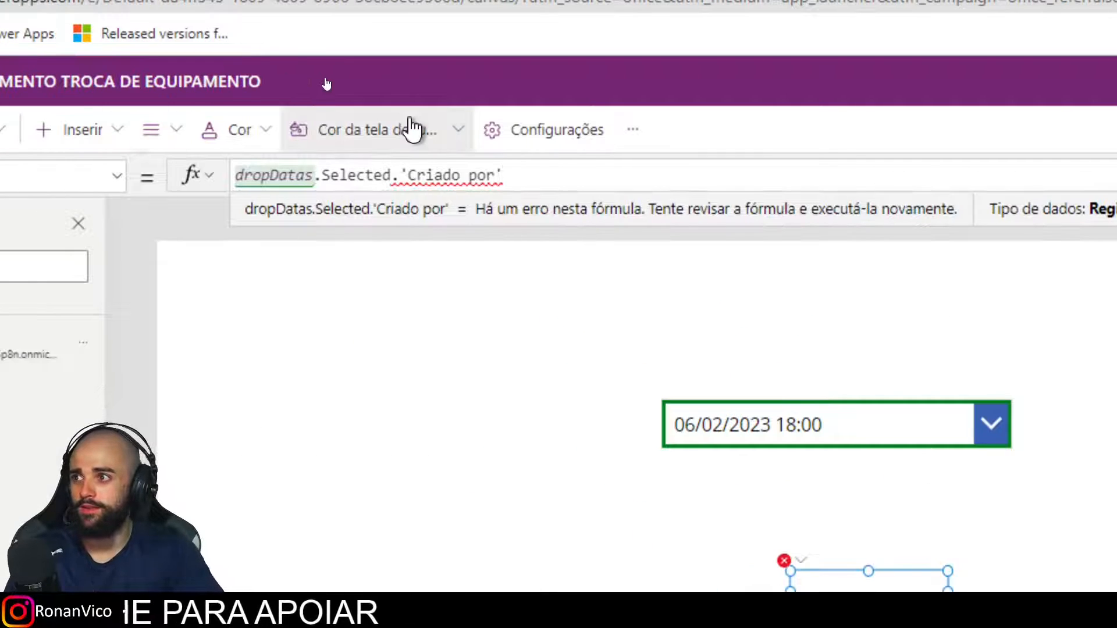
text(.)
key(Down)
key(Down)
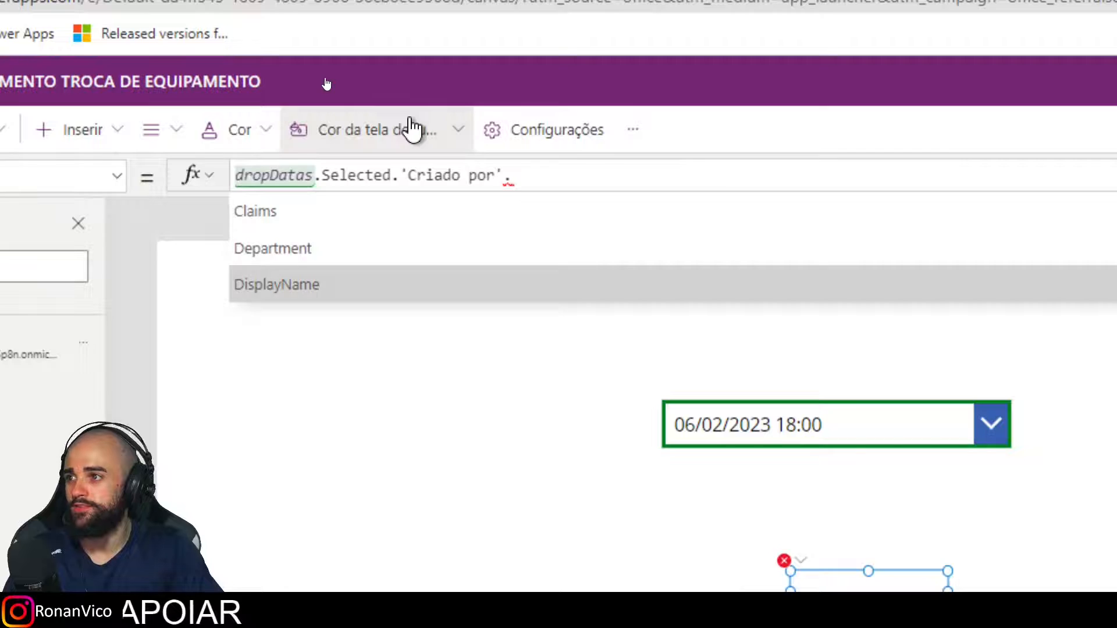
key(Tab)
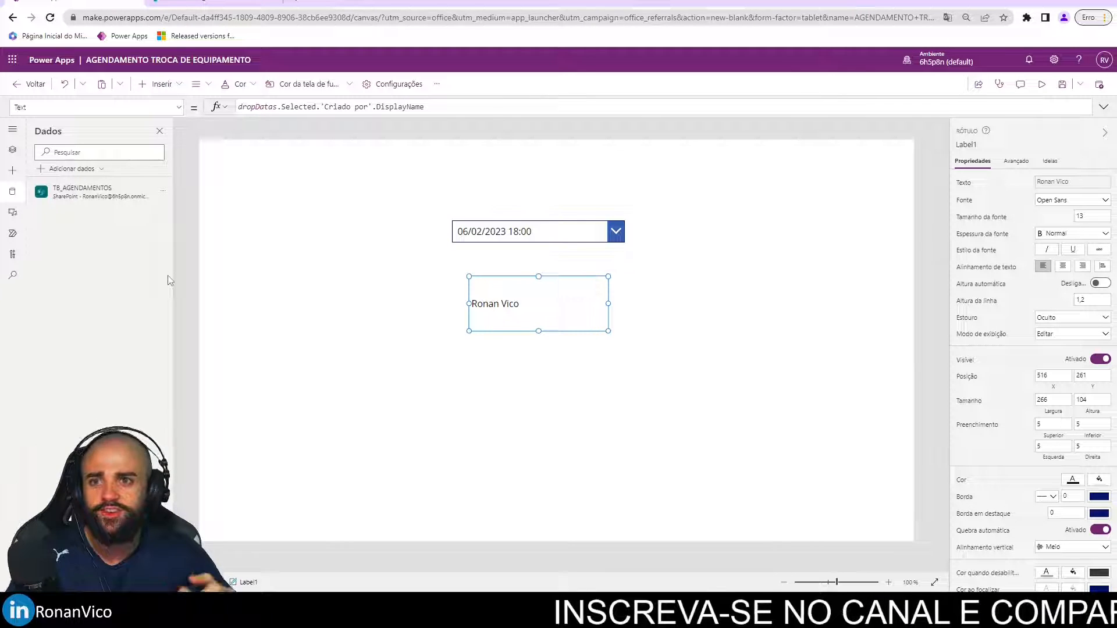
Move the creator-name label slightly left beneath the dropdown and insert a second text label below it
click(160, 85)
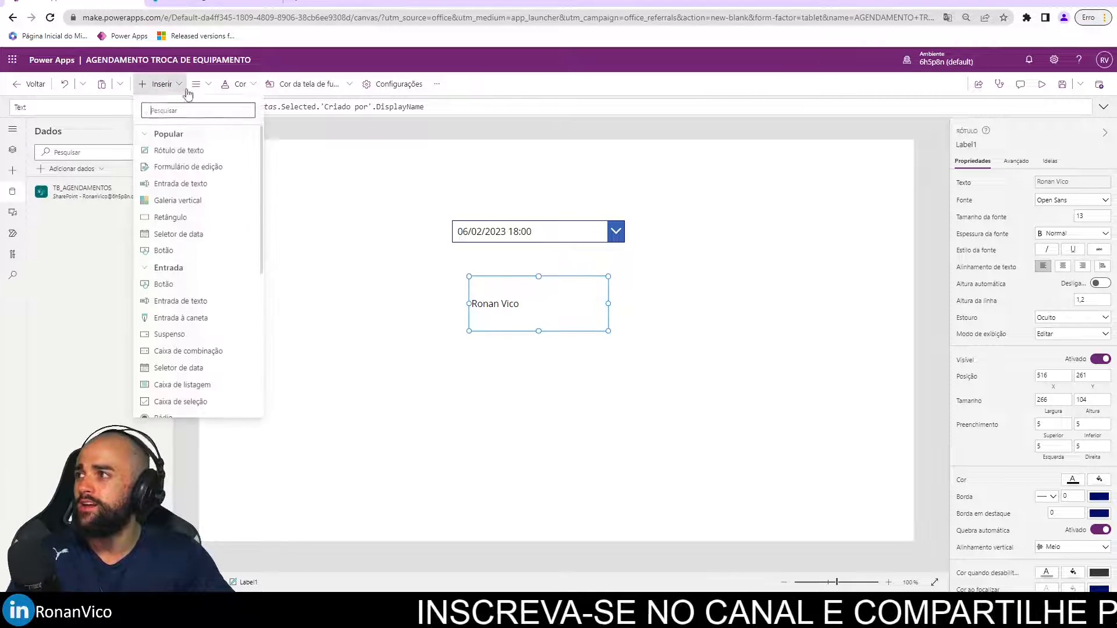
click(540, 351)
drag(516, 298, 510, 297)
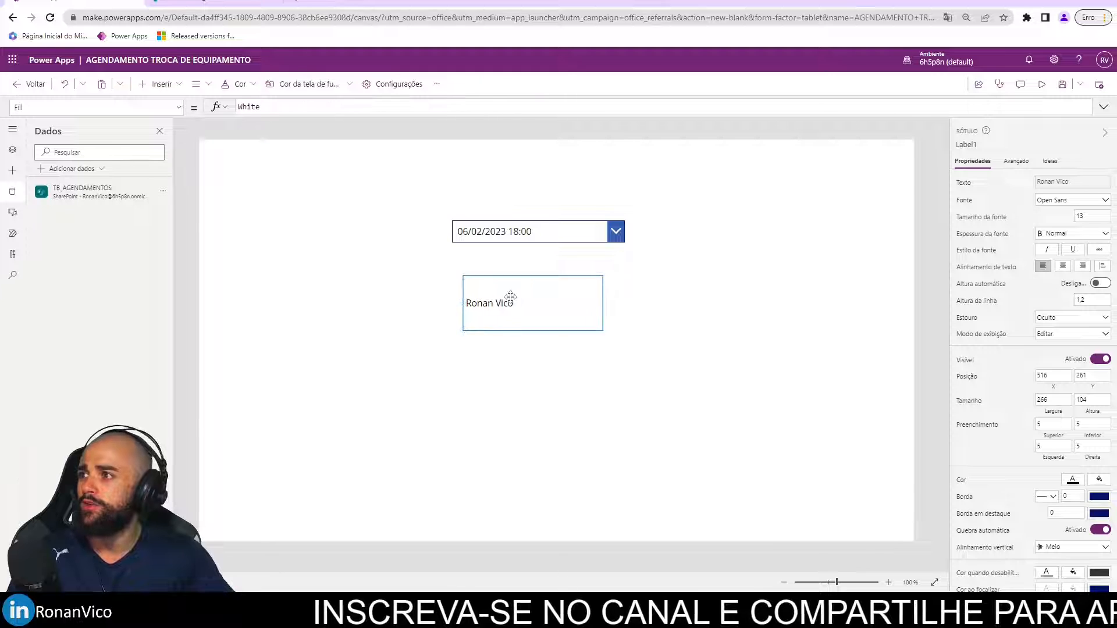
click(157, 85)
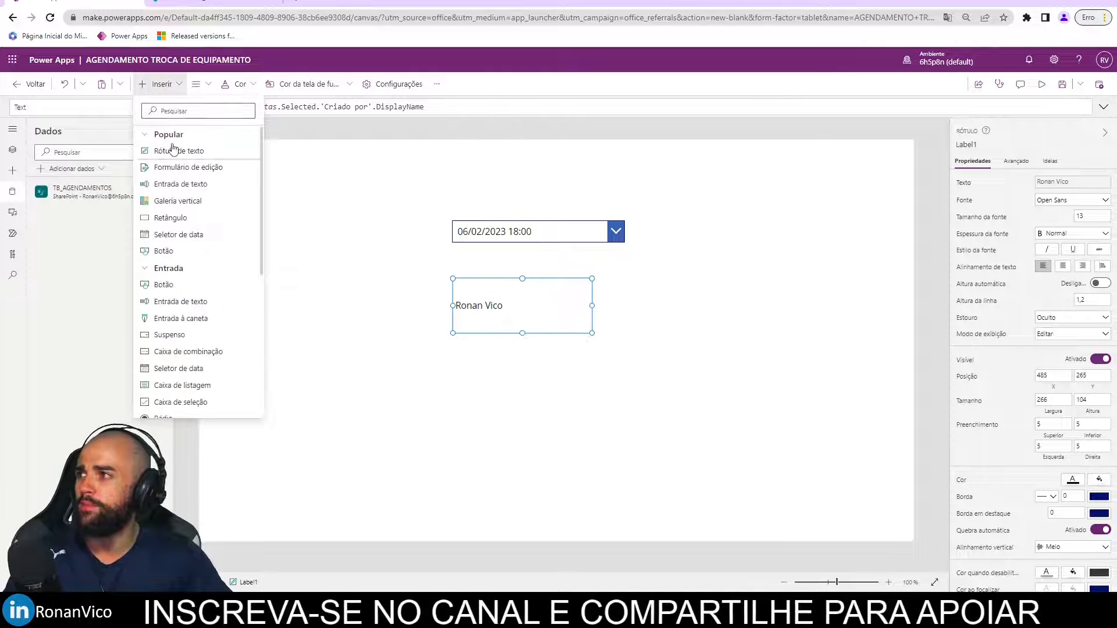
click(173, 150)
drag(260, 171, 509, 350)
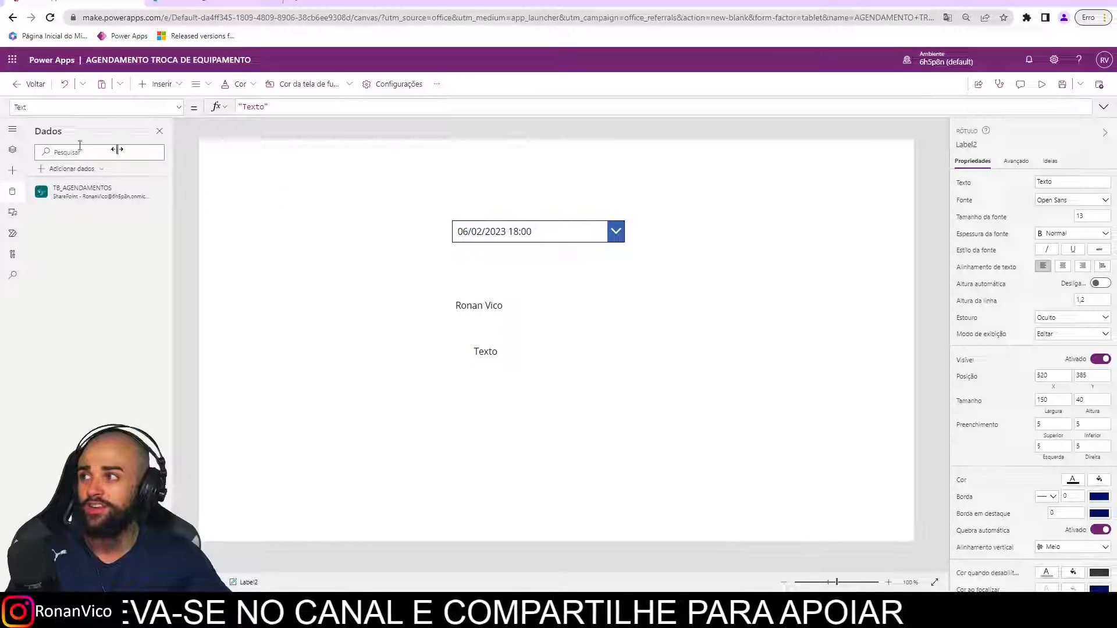
Set the second label's text to the formula User().Email
click(286, 110)
key(ctrl+a)
text(U)
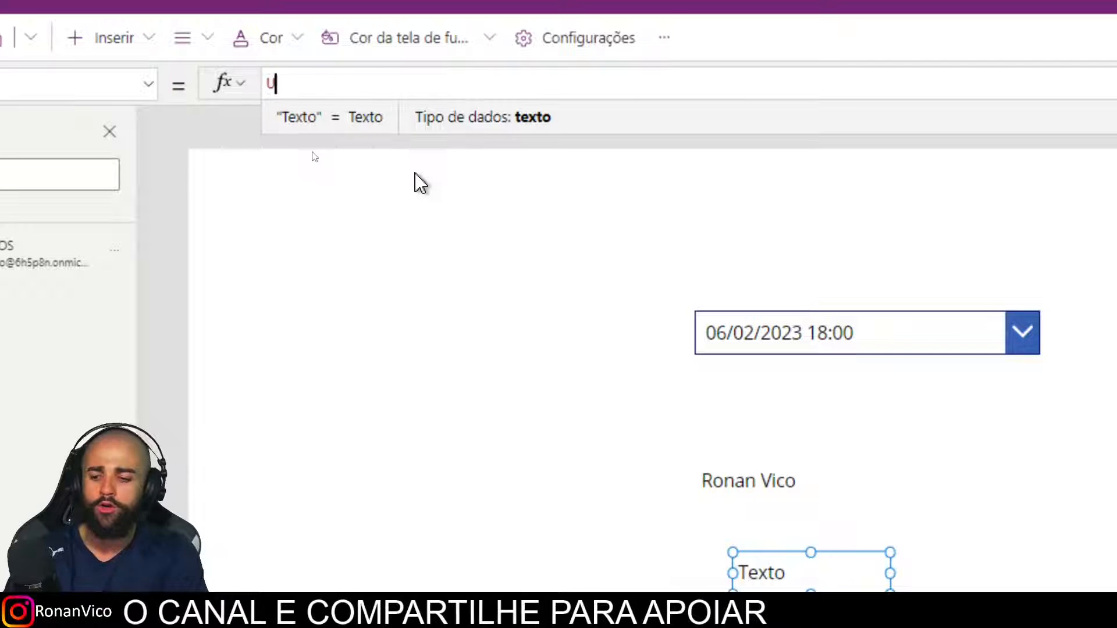
text(ser())
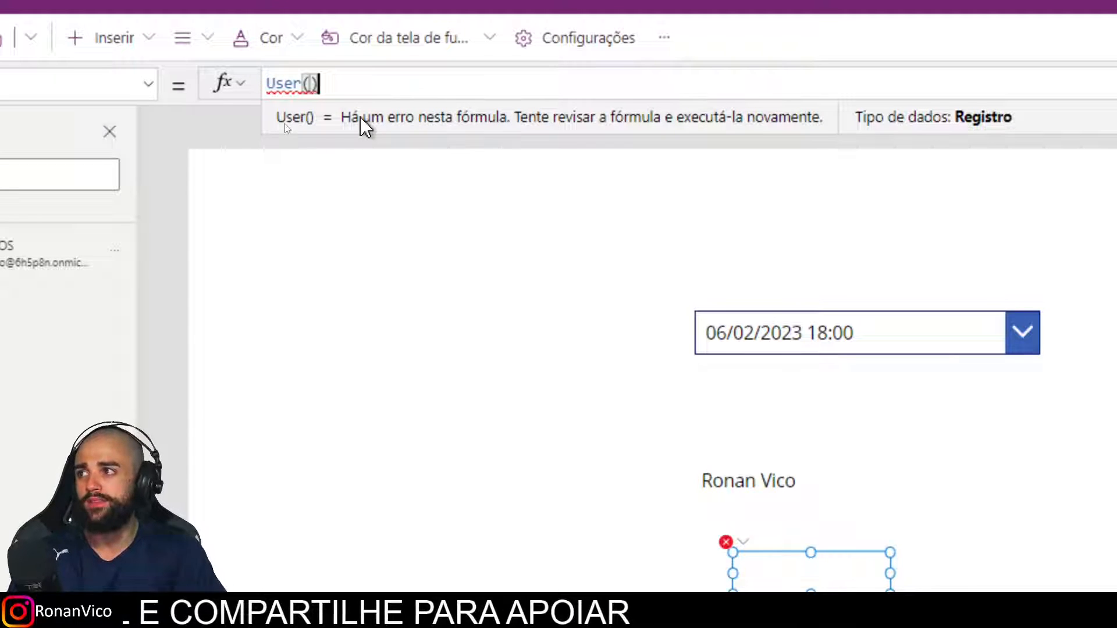
text(.)
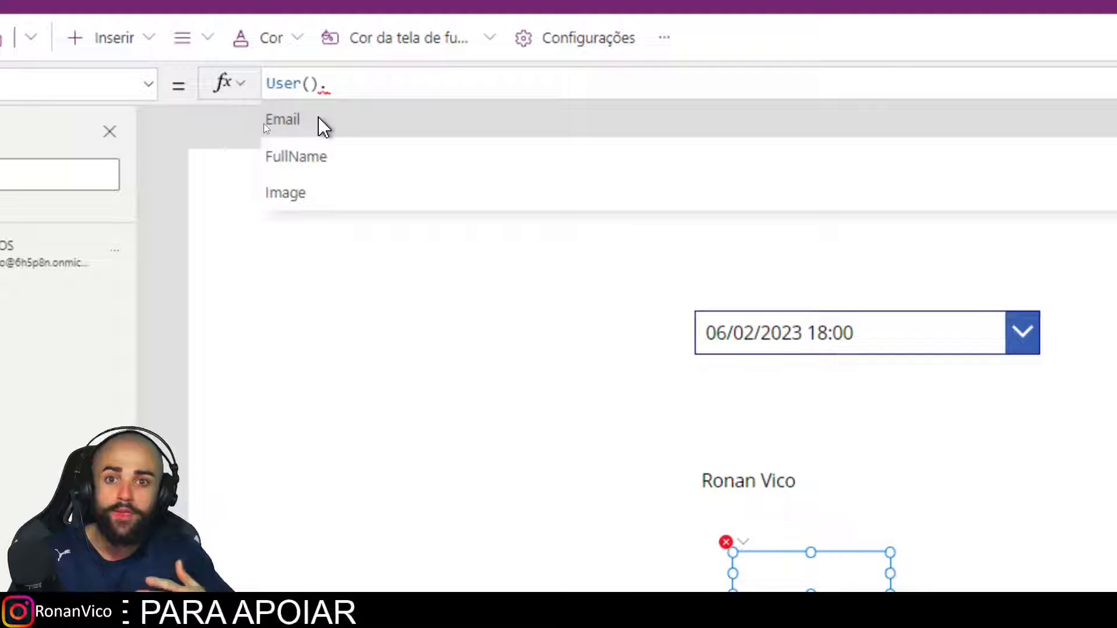
key(Down)
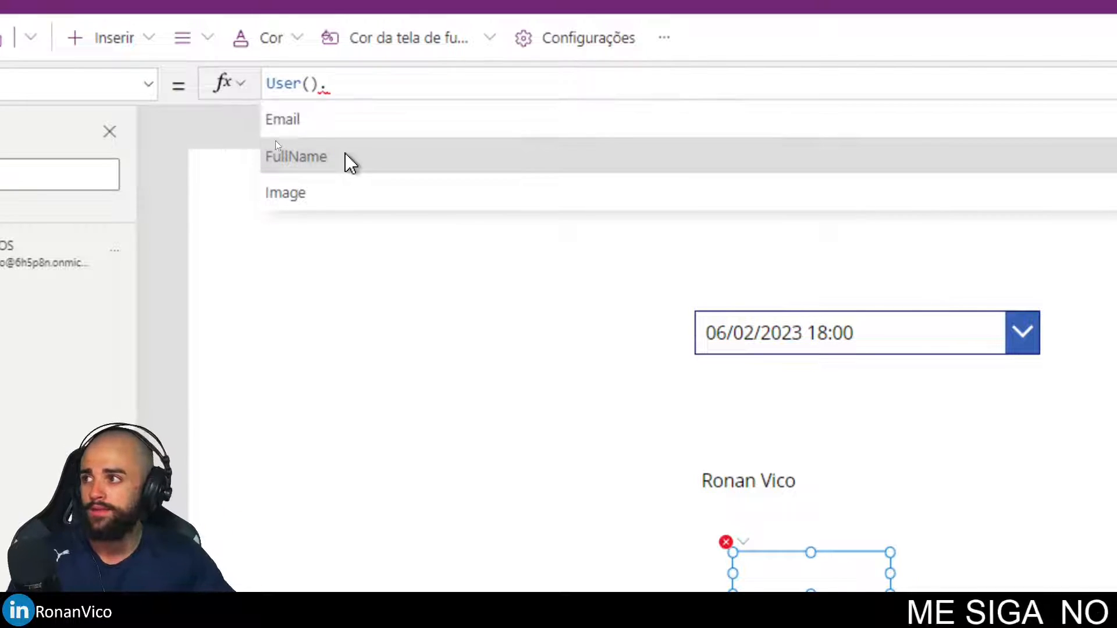
click(311, 111)
click(354, 178)
Widen the e-mail label to fit its text on one line and arrange the labels around the dropdown
click(811, 575)
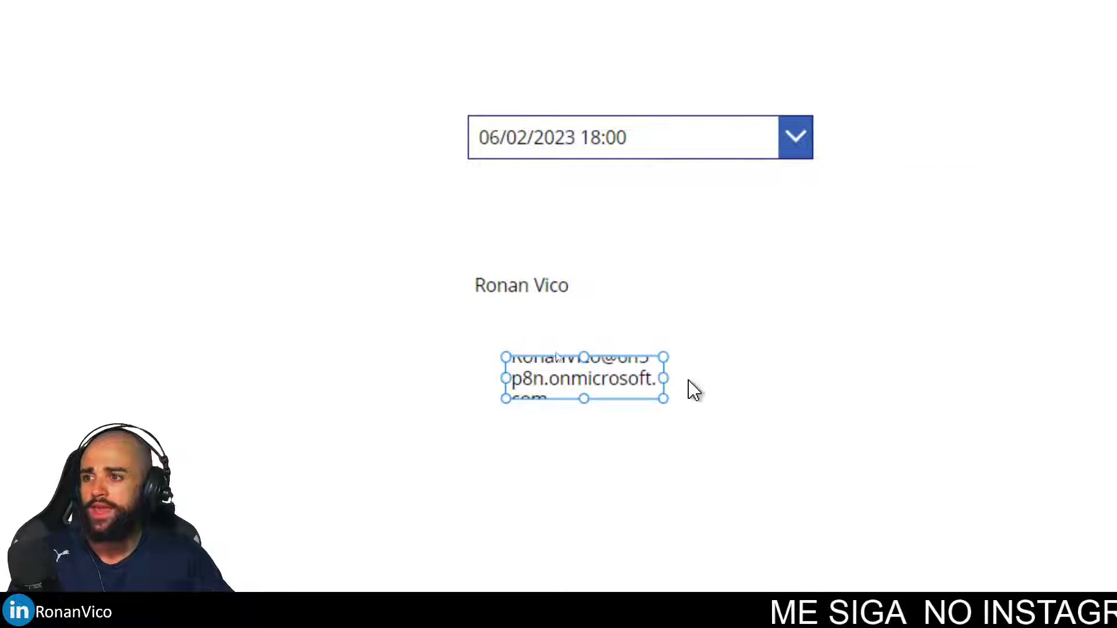
drag(663, 379, 980, 362)
drag(778, 374, 521, 372)
drag(713, 361, 761, 361)
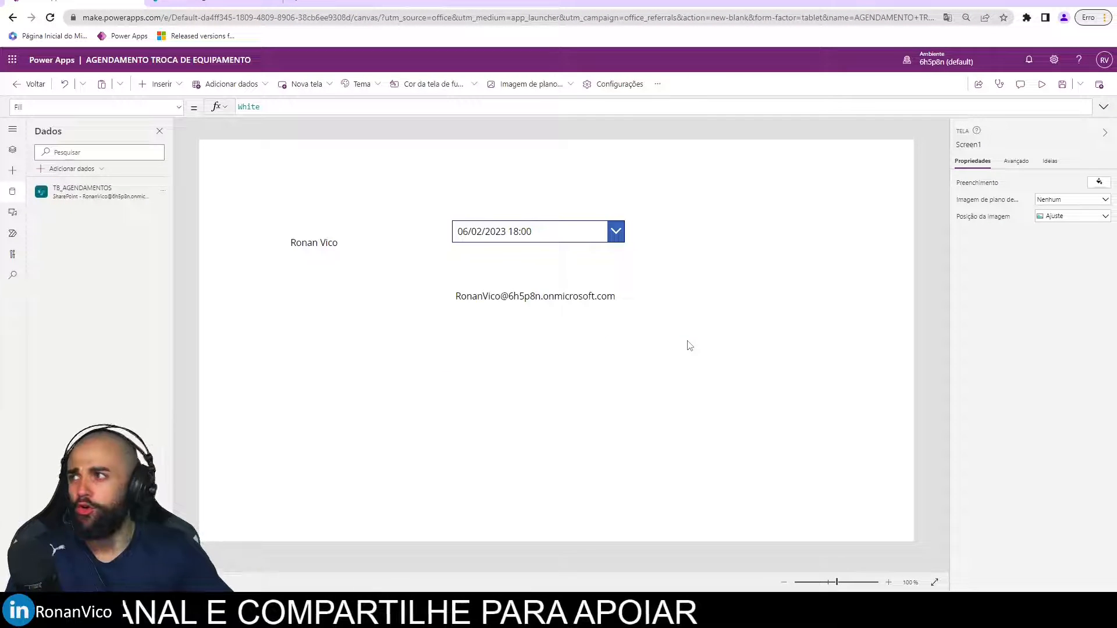
Insert a button below the e-mail label, and move and shrink the creator-name label into the canvas's upper-left corner
click(146, 93)
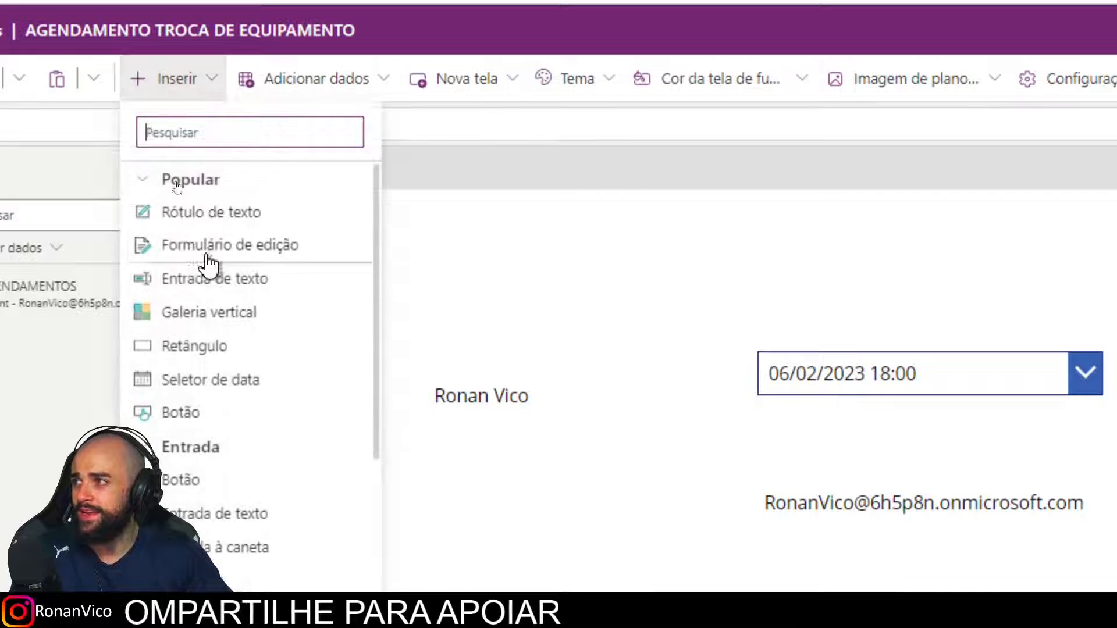
click(216, 425)
mouse_move(304, 185)
mouse_down()
mouse_move(399, 245)
mouse_move(319, 201)
mouse_up()
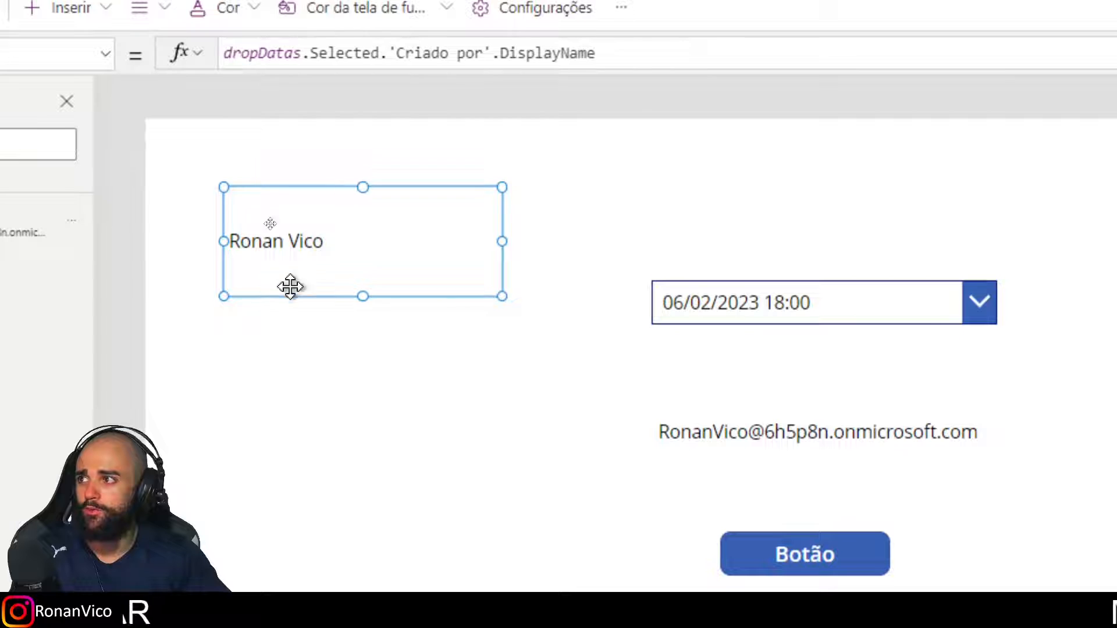
drag(289, 251, 152, 130)
drag(424, 227, 345, 204)
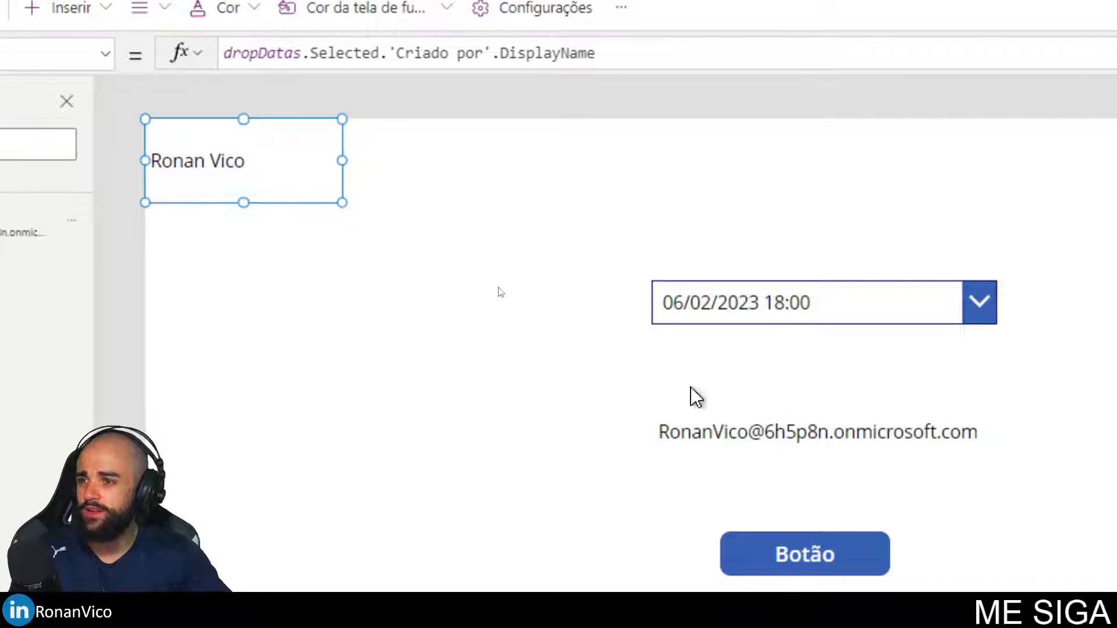
Replace the button's OnSelect formula with a Patch function that uses TB_AGENDAMENTOS as its data source
click(802, 571)
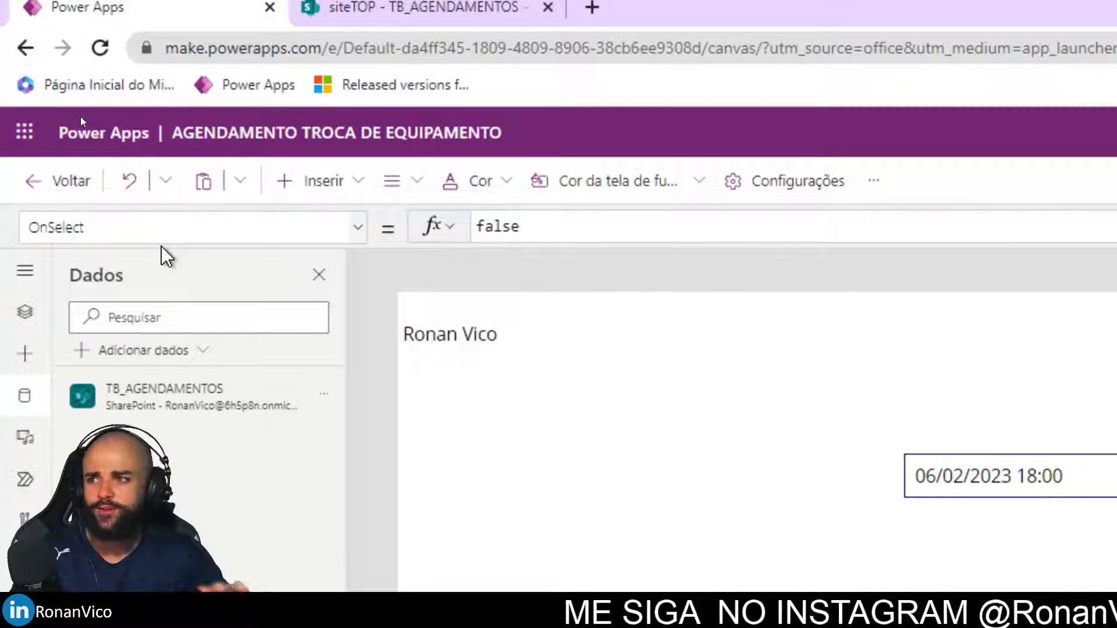
click(583, 230)
key(ctrl+a)
text(Patch()
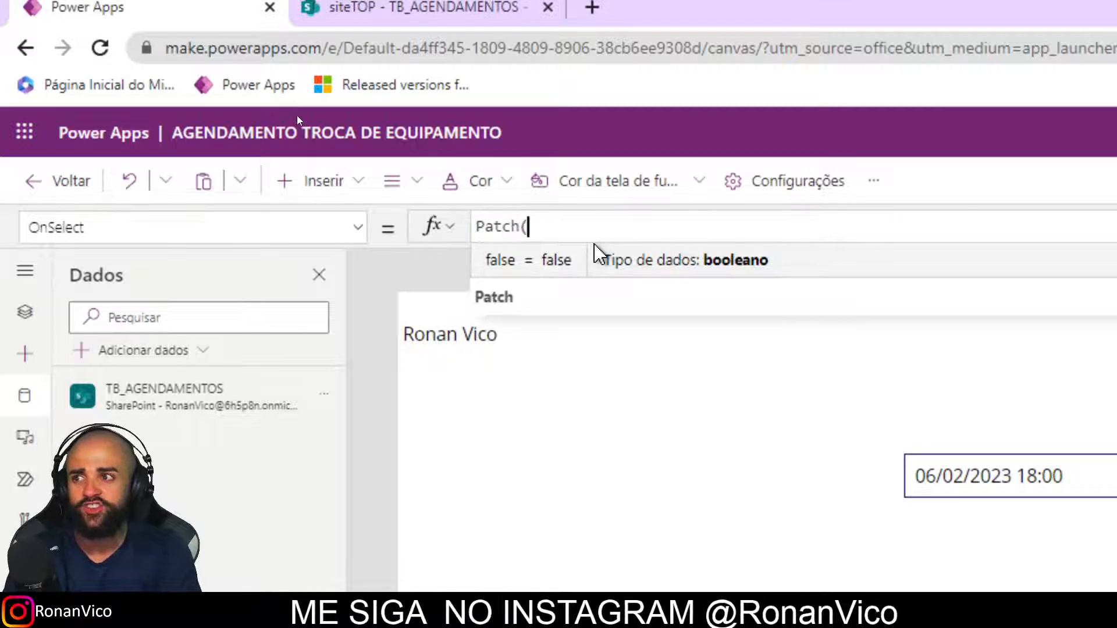
text())
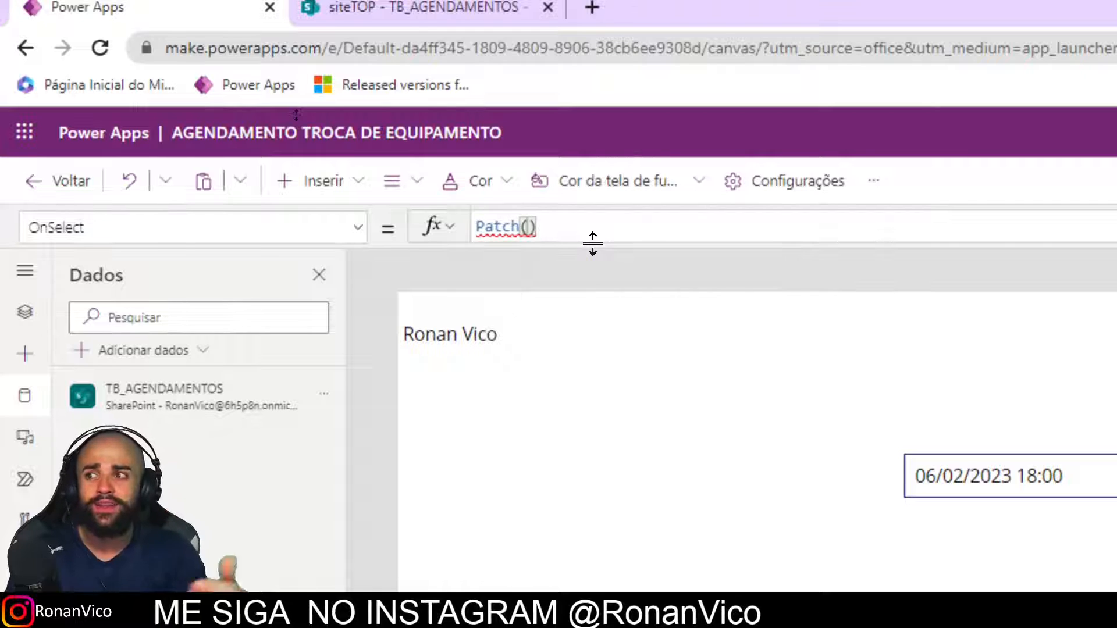
key(Left)
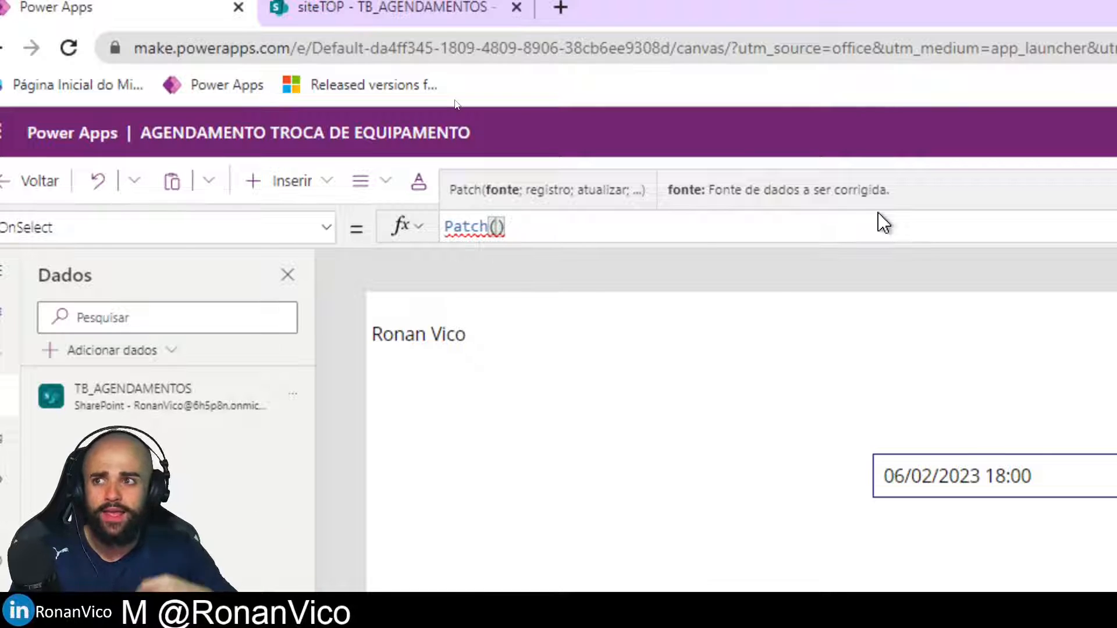
text(TB_)
key(Tab)
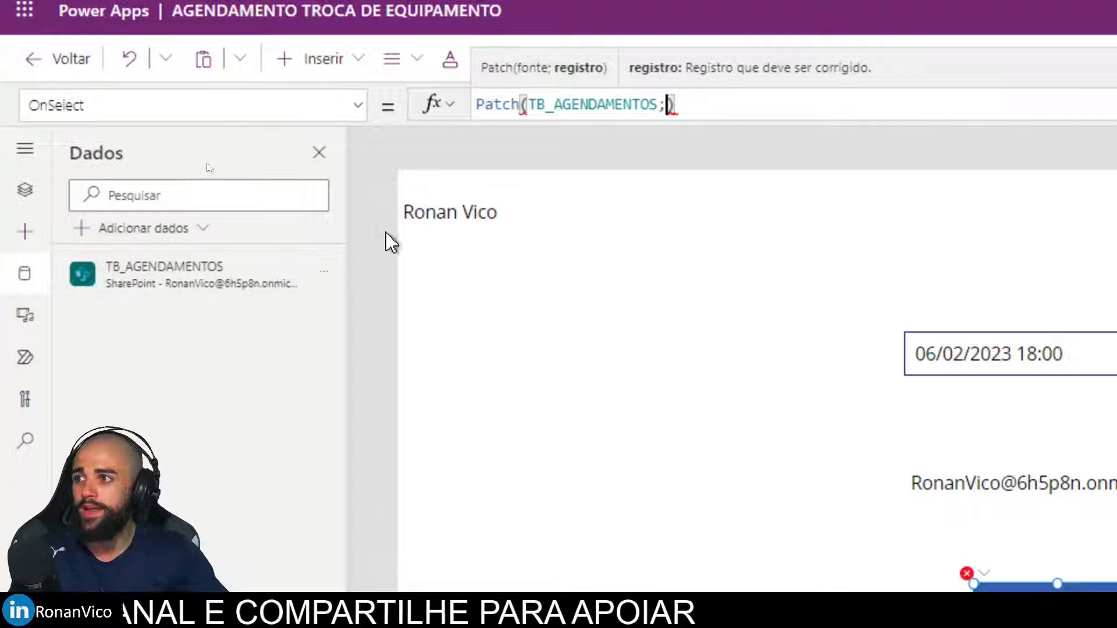
Examine the record that dropDatas.Selected returns in the creator-name label's formula, and return to the button
click(401, 175)
drag(486, 104, 623, 105)
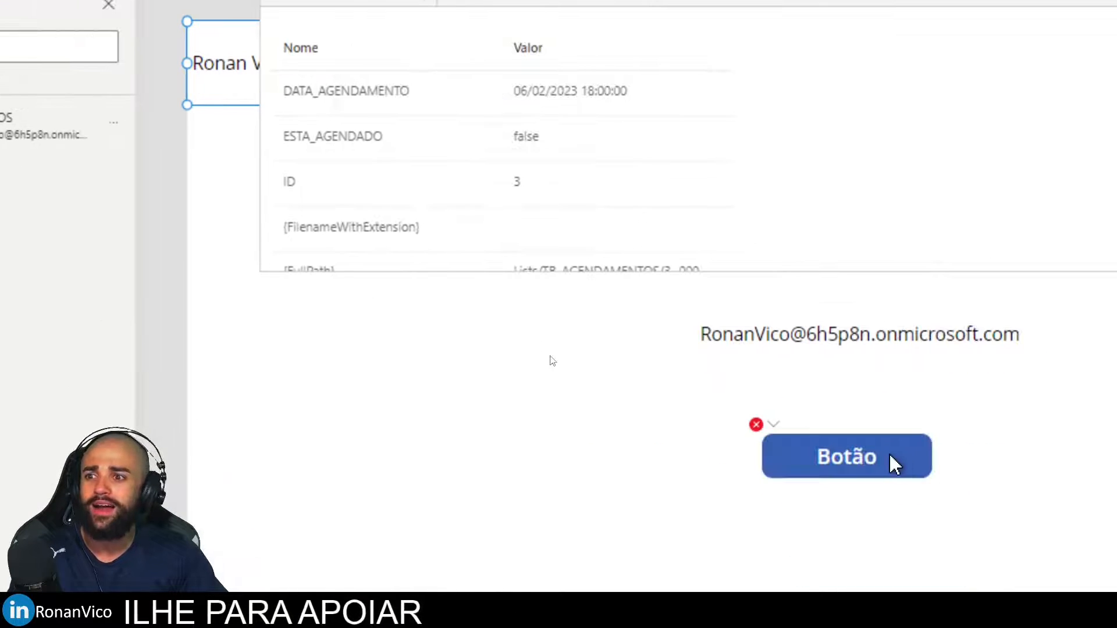
click(894, 463)
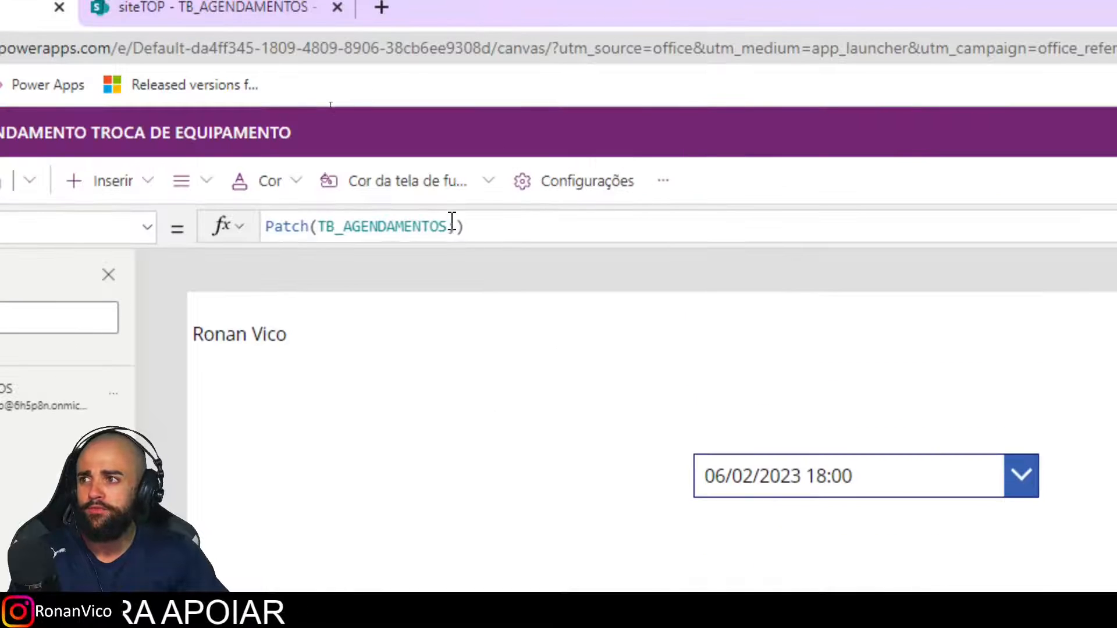
Add dropDatas.Selected as the record argument of the button's Patch formula
click(458, 227)
text(dro)
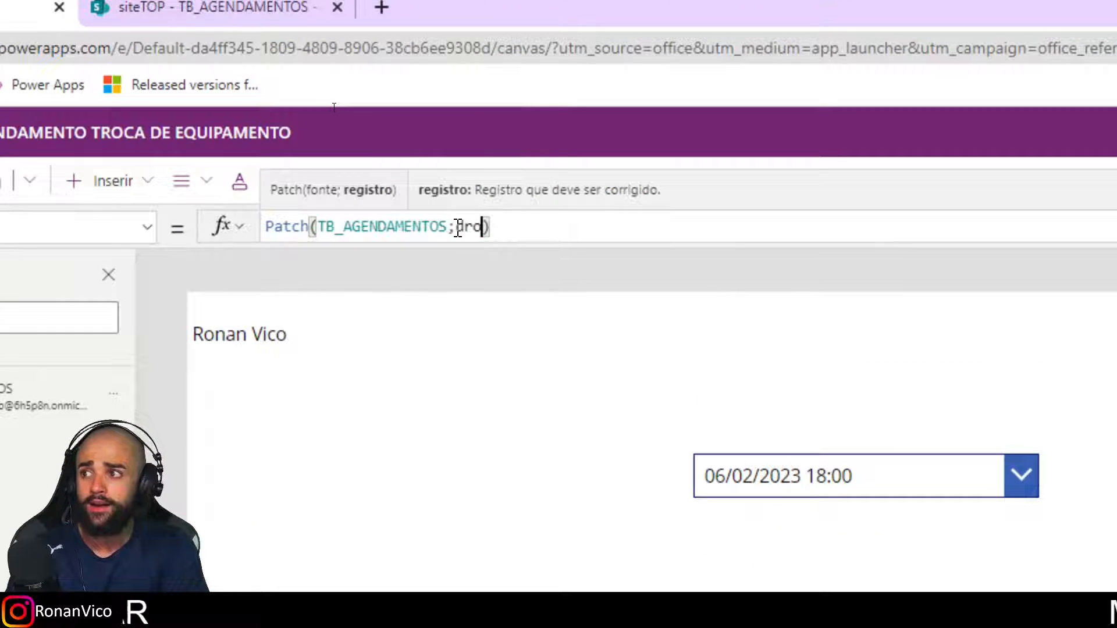
text(p)
key(Down)
key(Tab)
text(.)
click(382, 306)
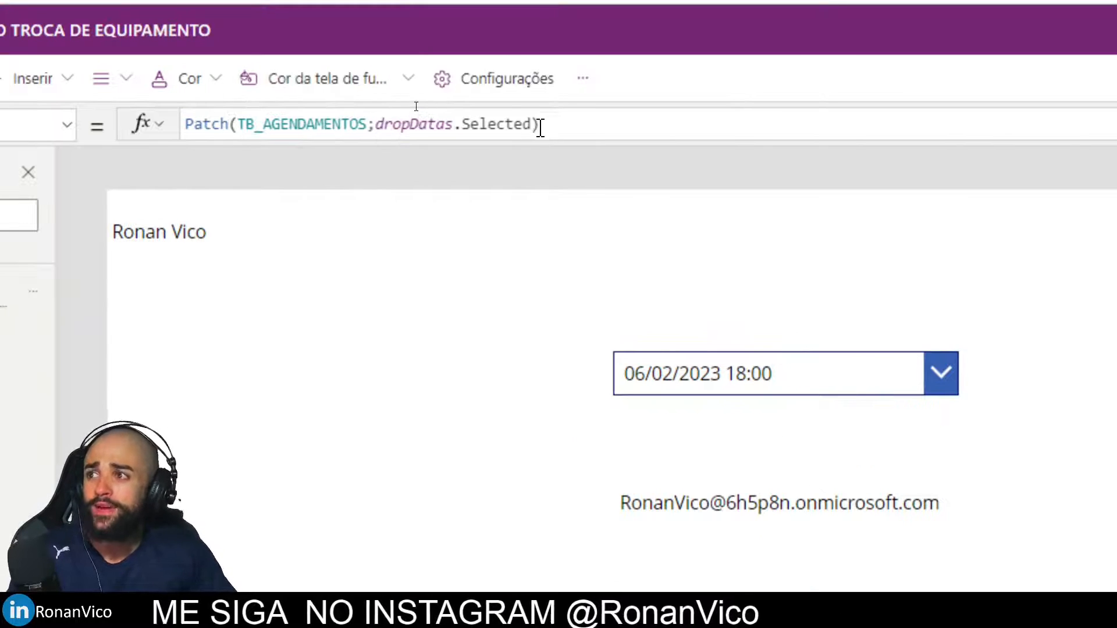
Add an update record to the Patch formula that sets ESTA_AGENDADO to true
click(541, 128)
key(Left)
text(;)
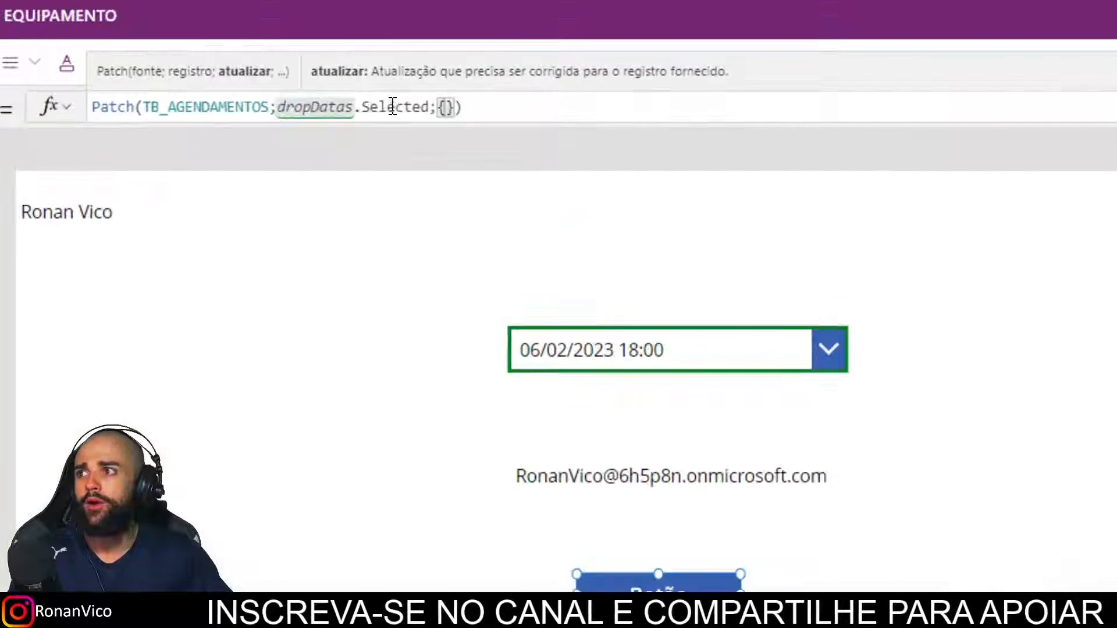
text(ESTA_AGENDADO:)
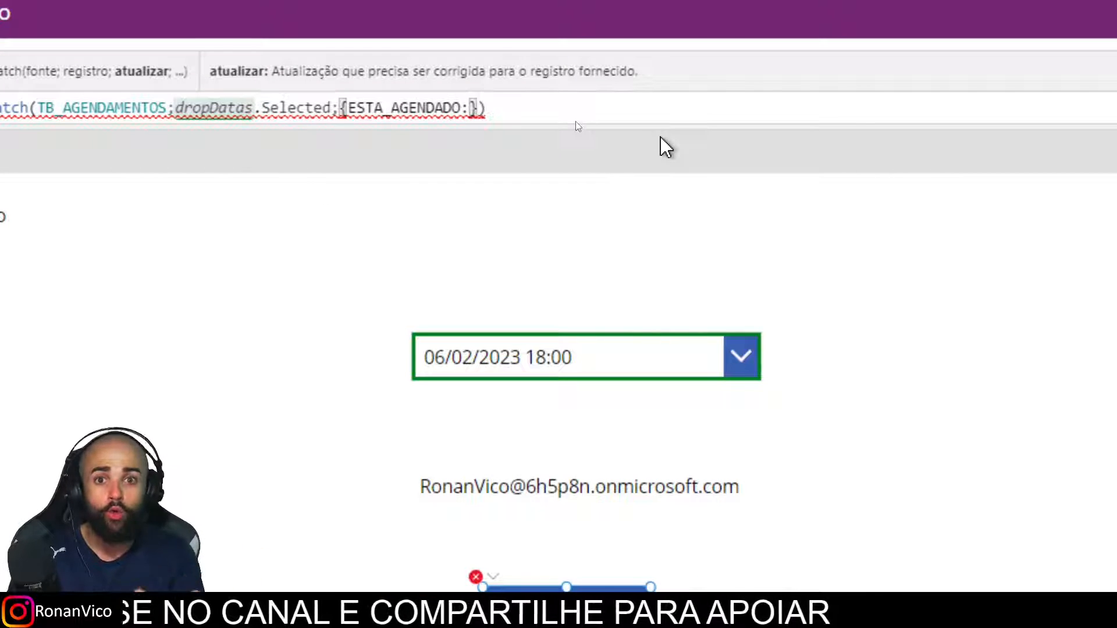
text(true)
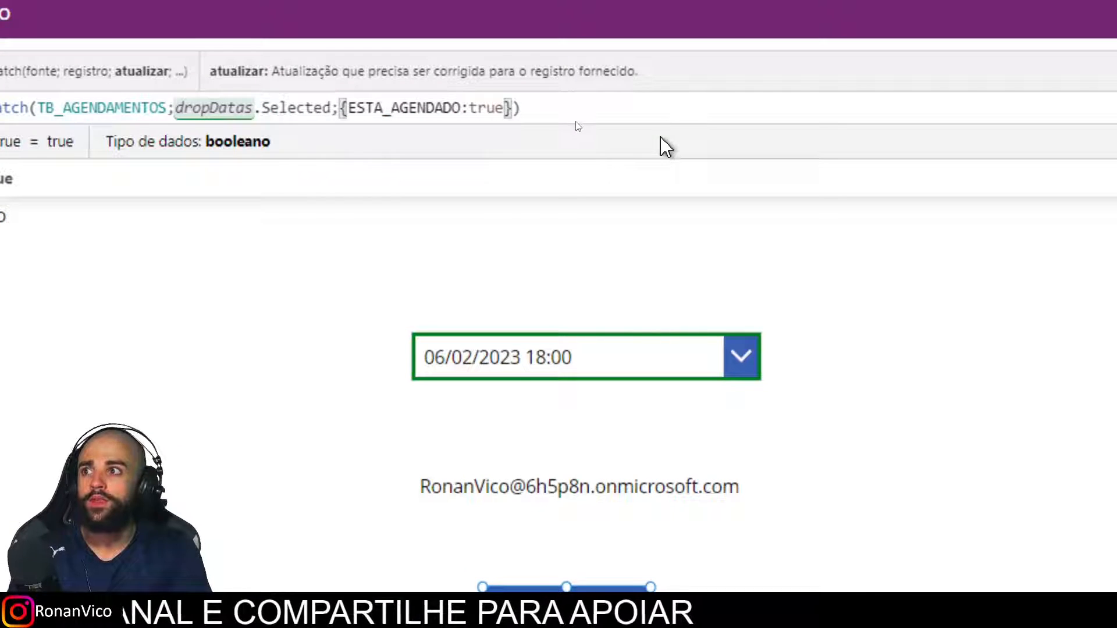
Add email_usuario:User().Email to the Patch formula's update record
text(;email)
key(Tab)
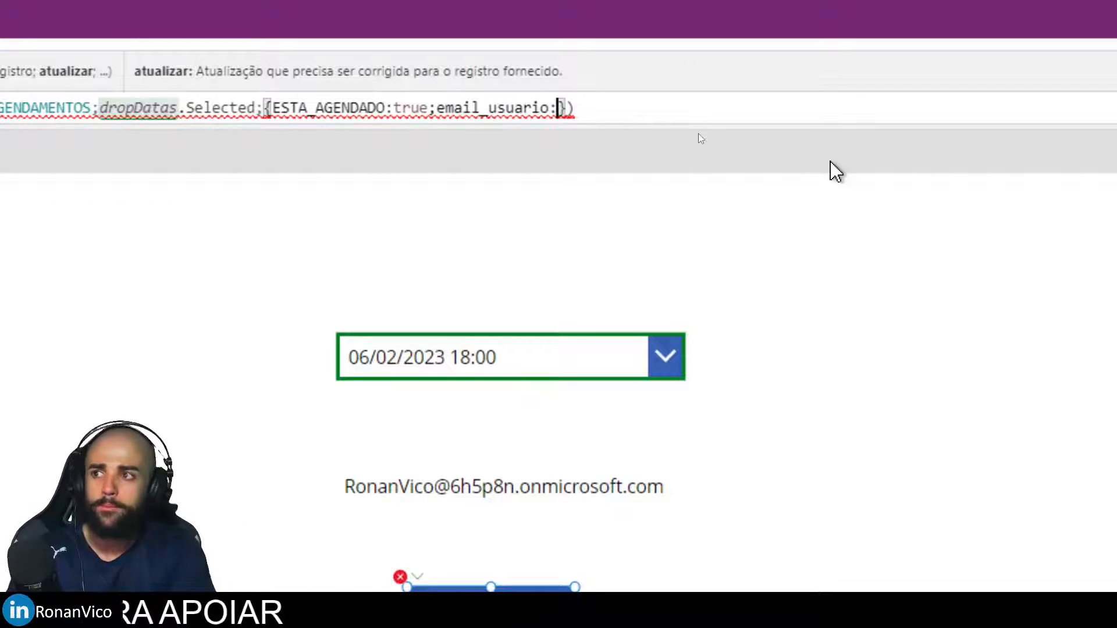
text(User().Email)
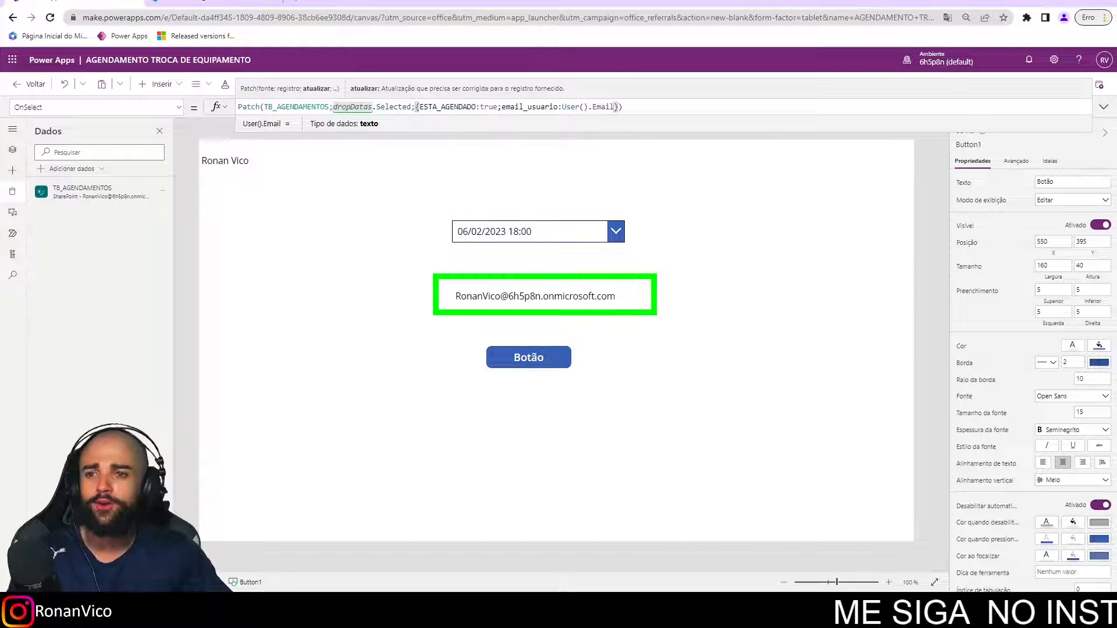
Finish the button's Patch formula and change the button text to AGENDAR
click(528, 358)
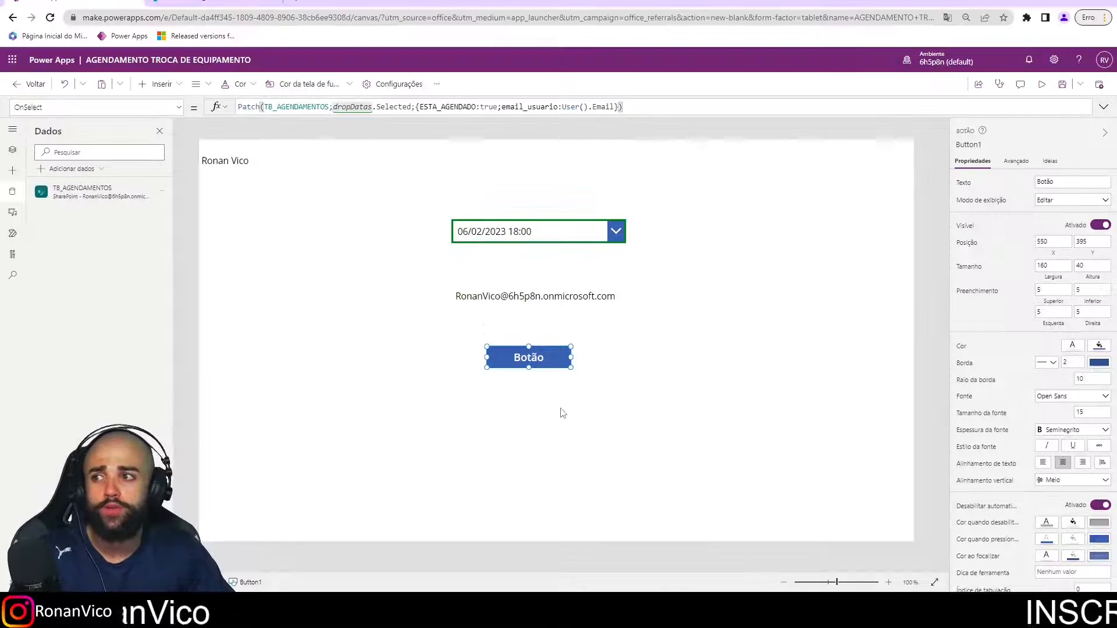
click(566, 402)
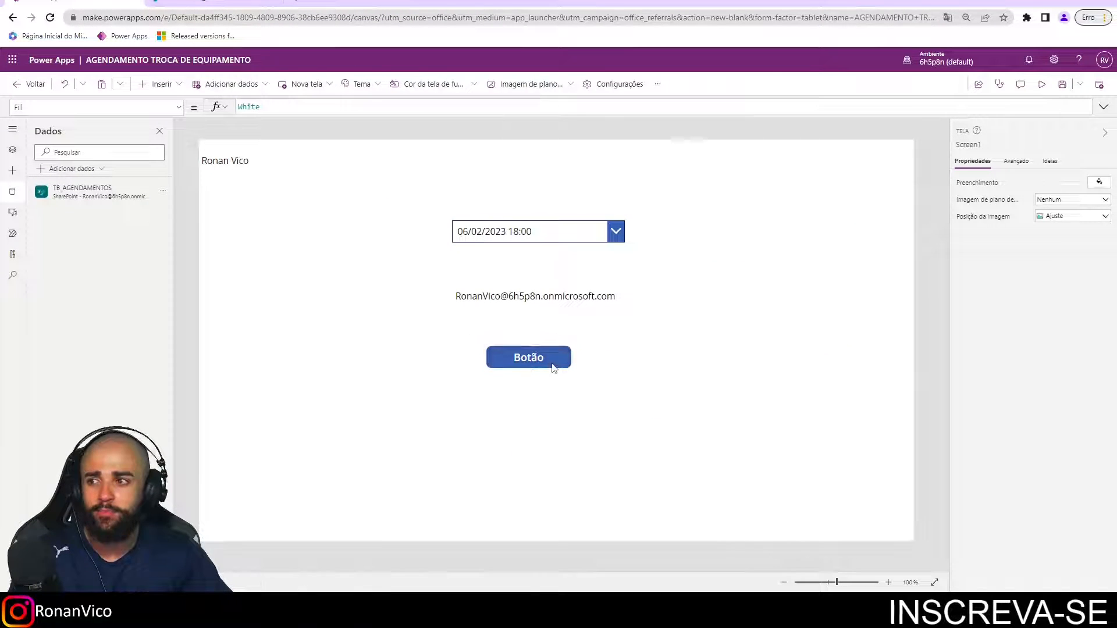
click(553, 368)
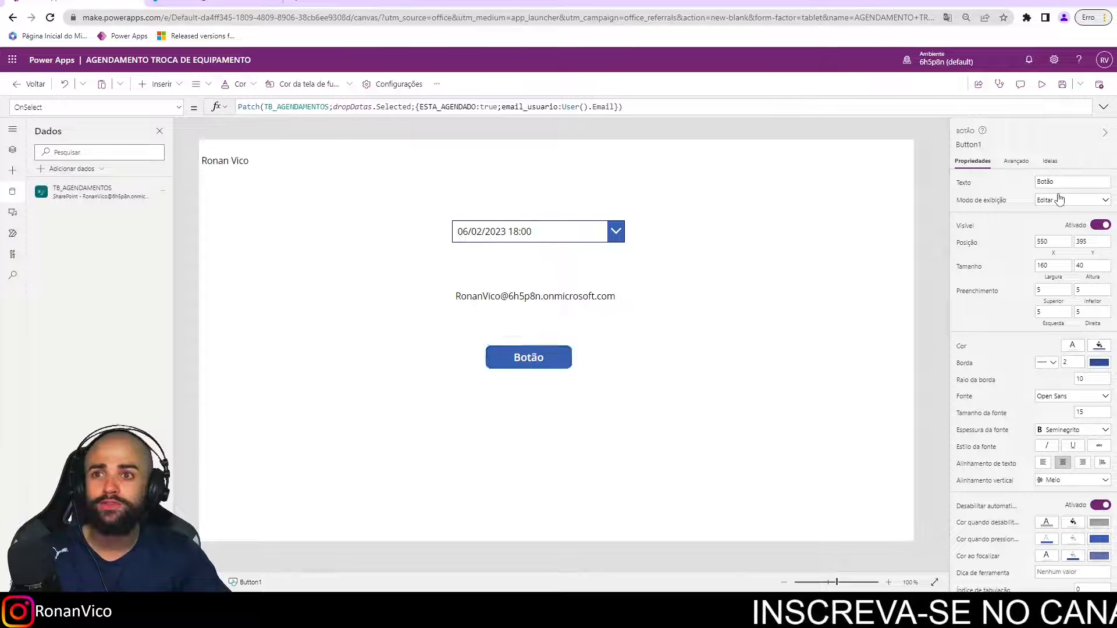
click(1081, 181)
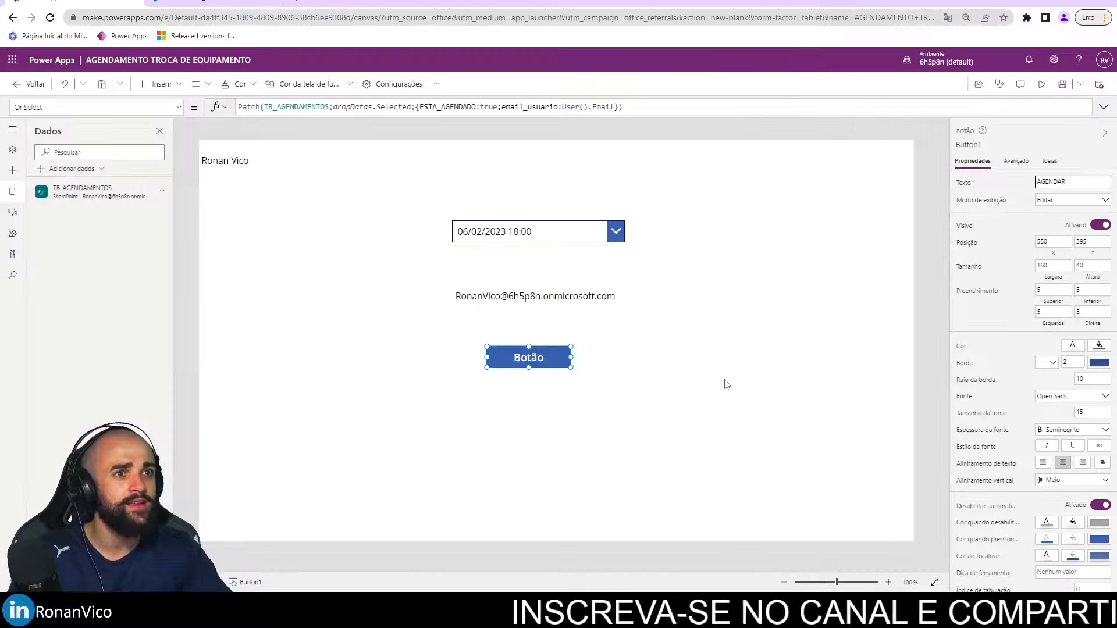
click(724, 384)
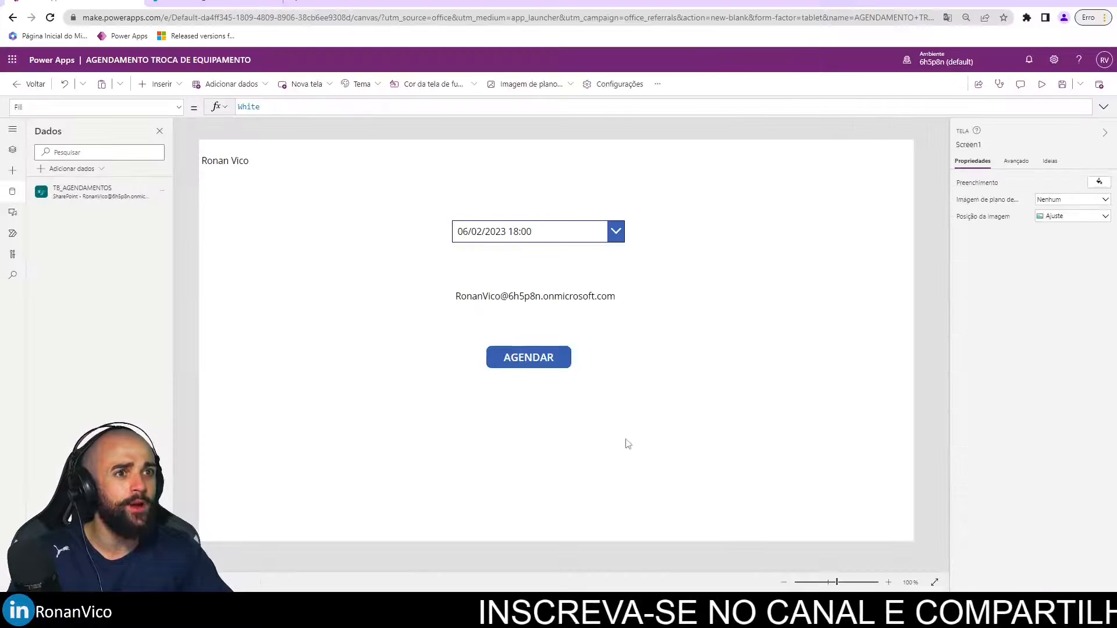
Run the AGENDAR button to book 06/02/2023 18:00 and check which dates the dropdown still offers
alt+click(540, 363)
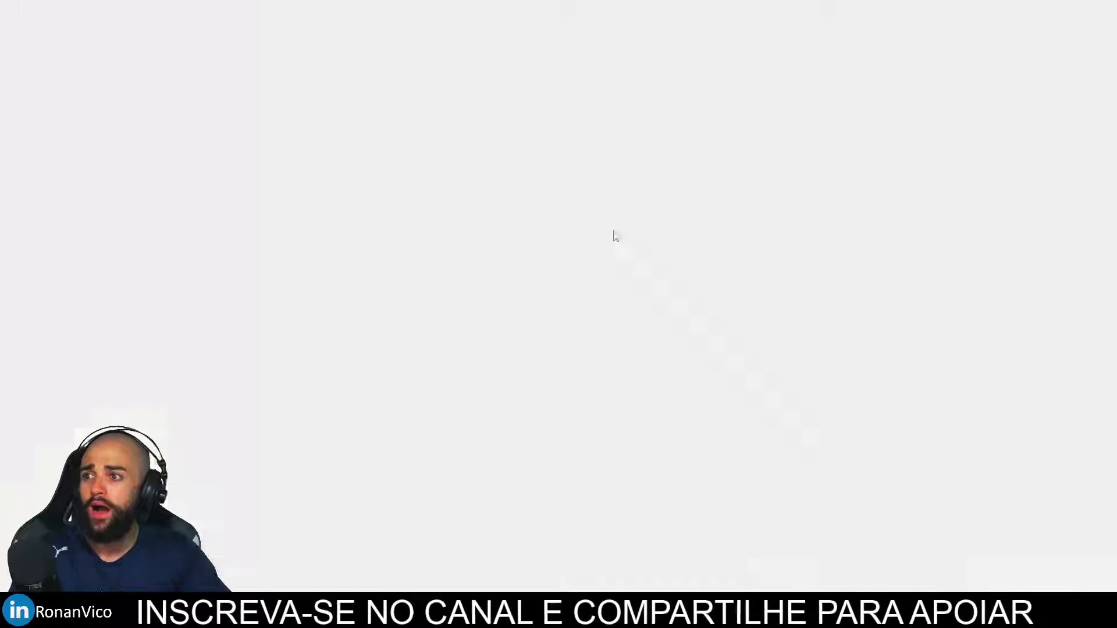
alt+click(616, 231)
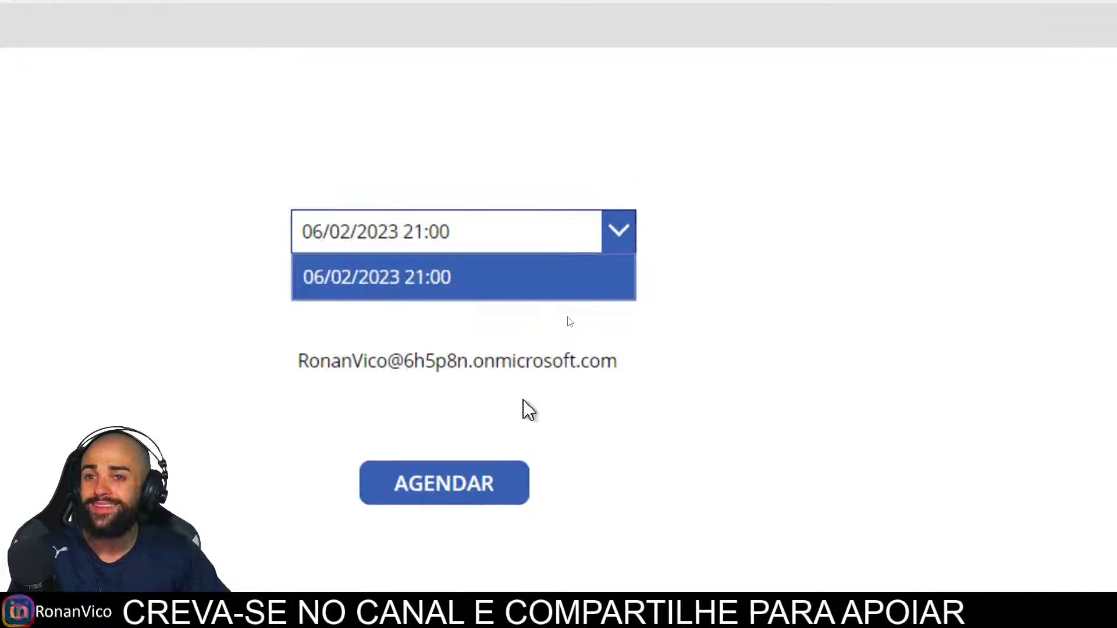
alt+click(583, 285)
Reload the TB_AGENDAMENTOS list in SharePoint to check the booking, and recheck the free dates in the Power Apps dropdown
key(ctrl+Tab)
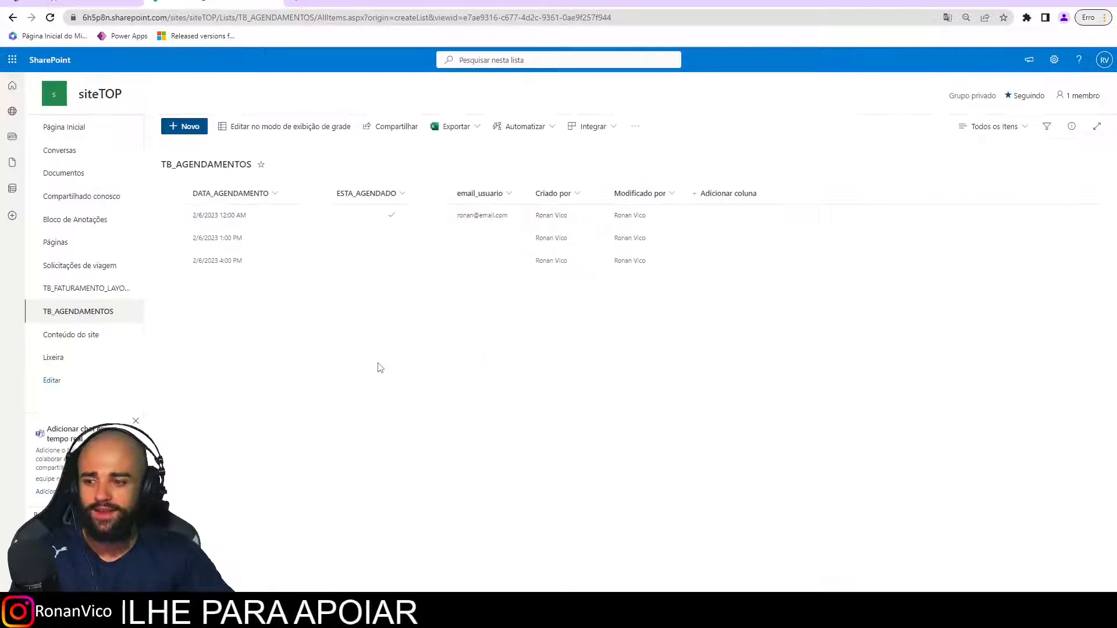
key(F5)
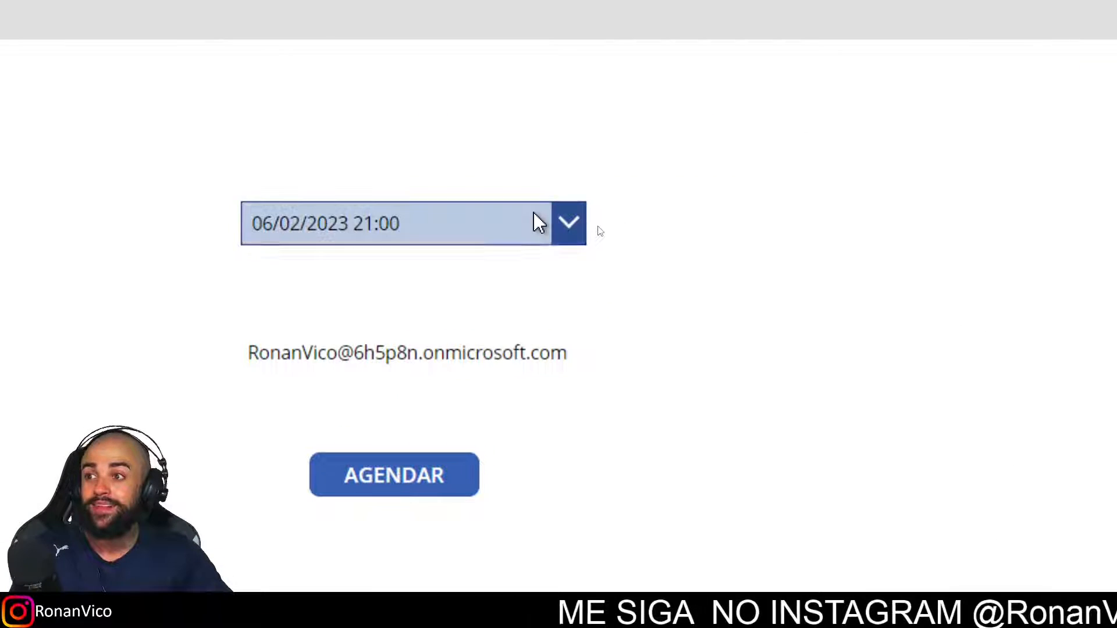
click(601, 231)
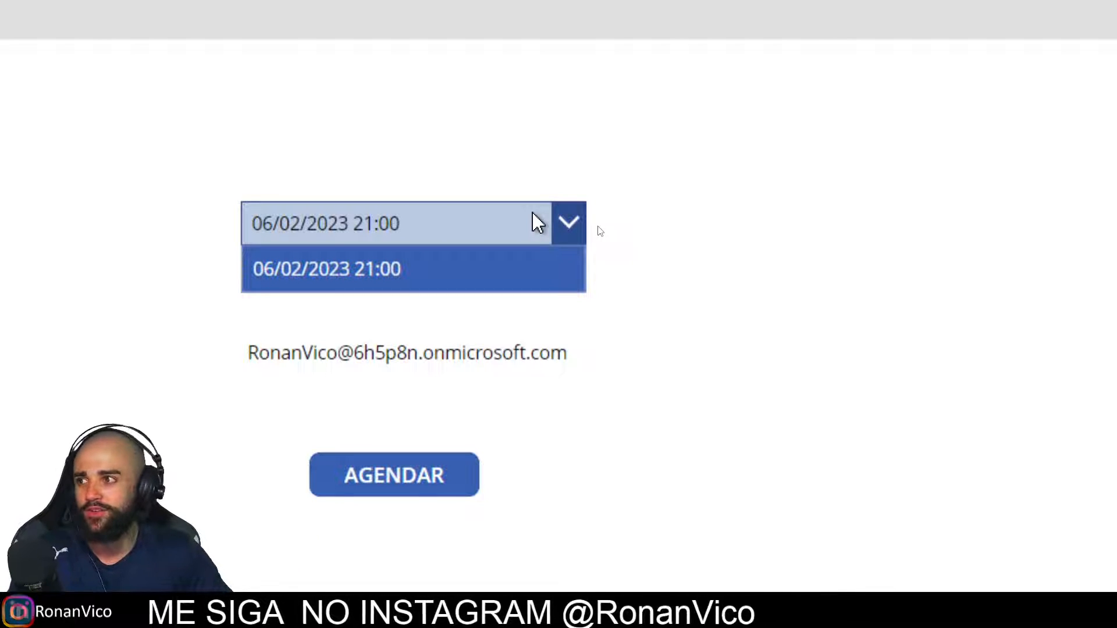
click(640, 276)
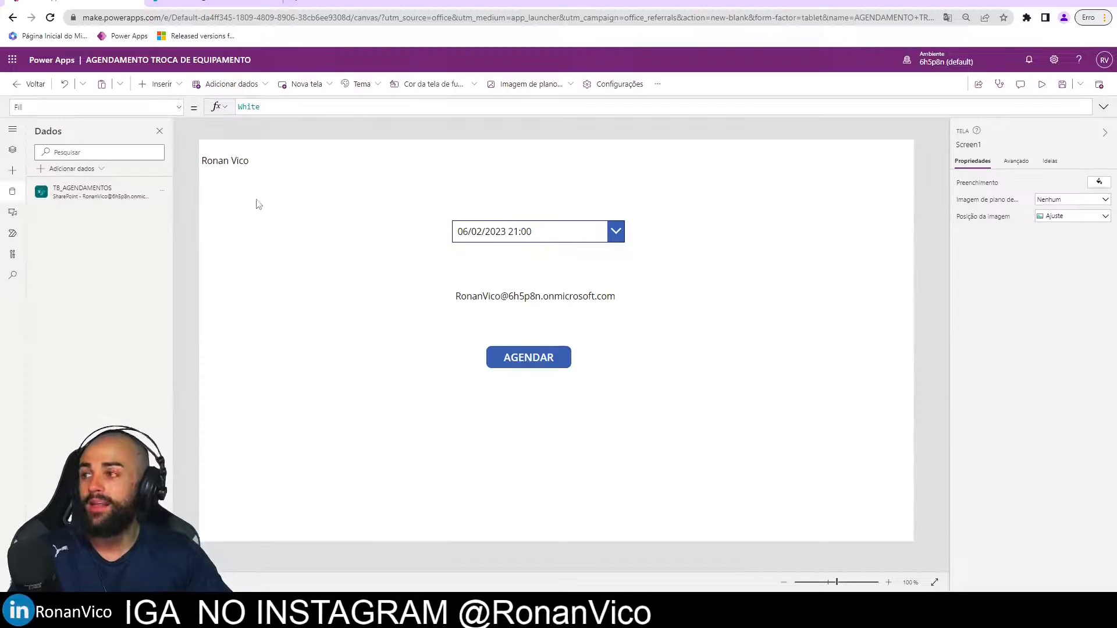
Delete the creator-name label and the user e-mail label from the screen
mouse_move(237, 169)
mouse_down()
mouse_move(274, 217)
mouse_move(227, 158)
mouse_up()
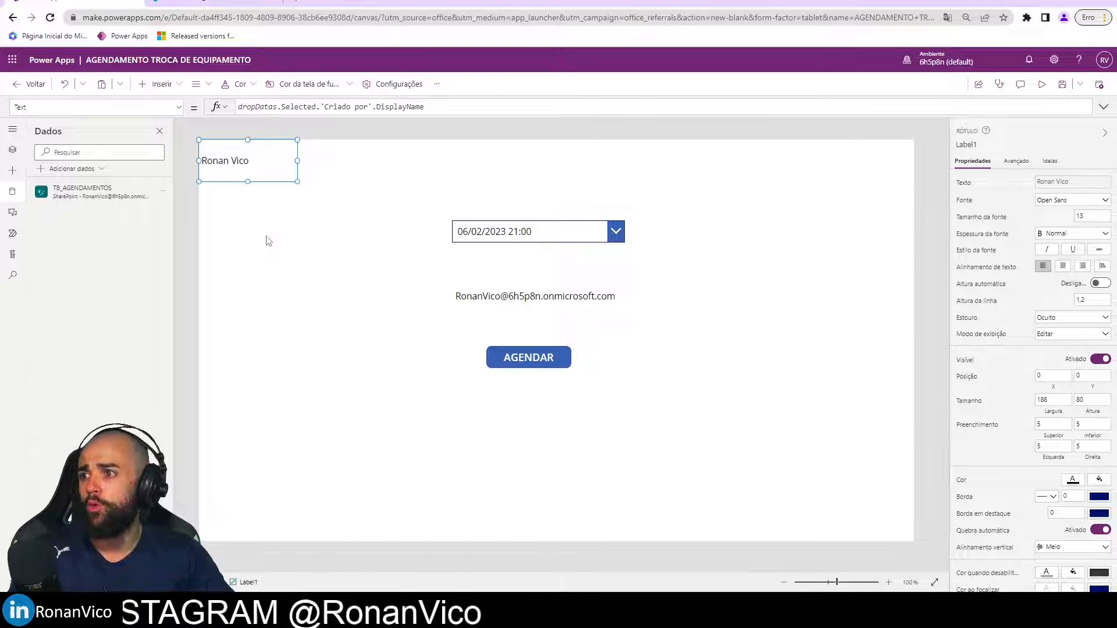
click(364, 273)
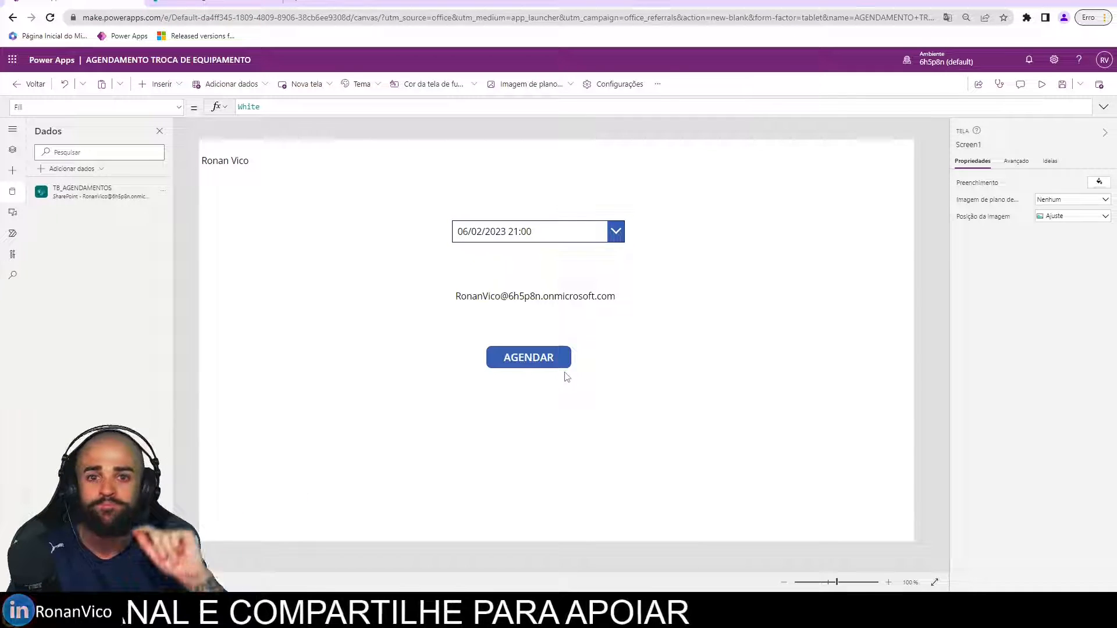
key(ctrl+z)
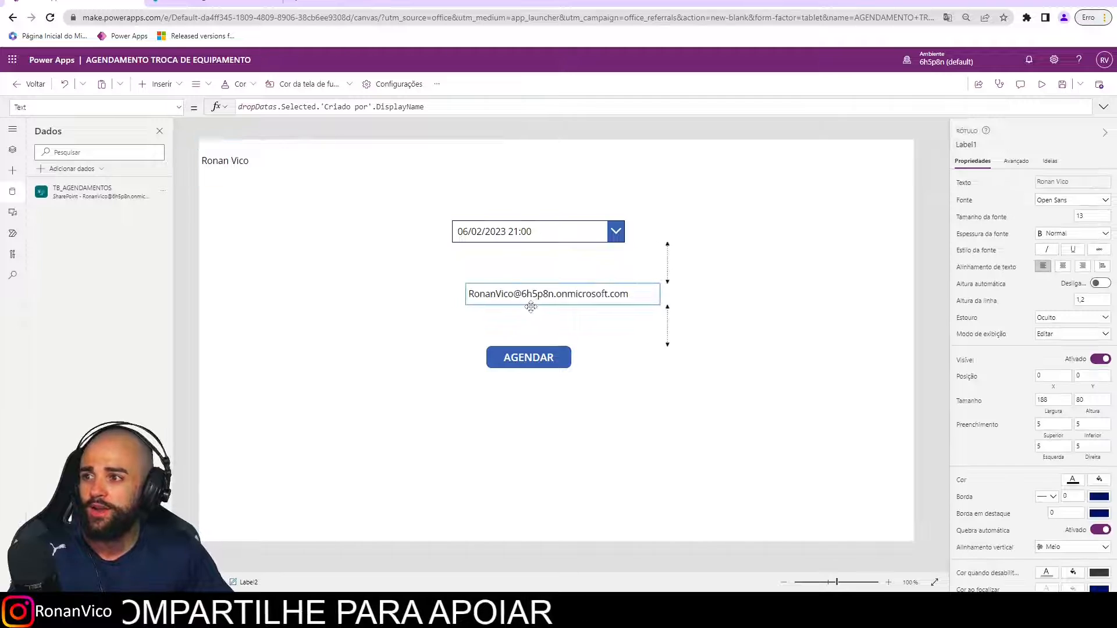
key(ctrl+z)
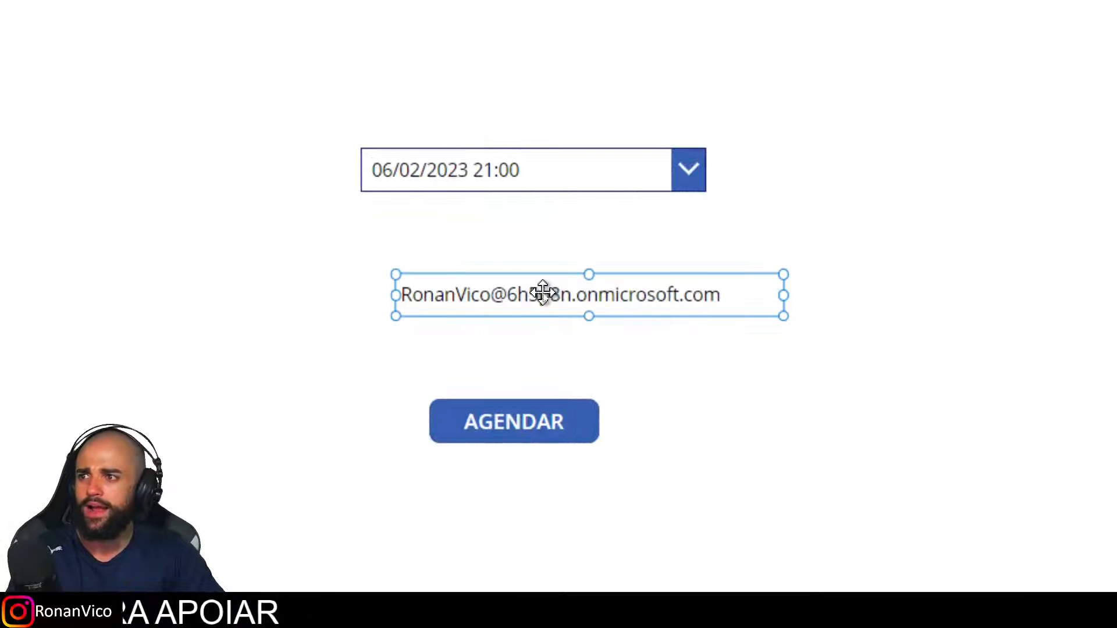
key(Delete)
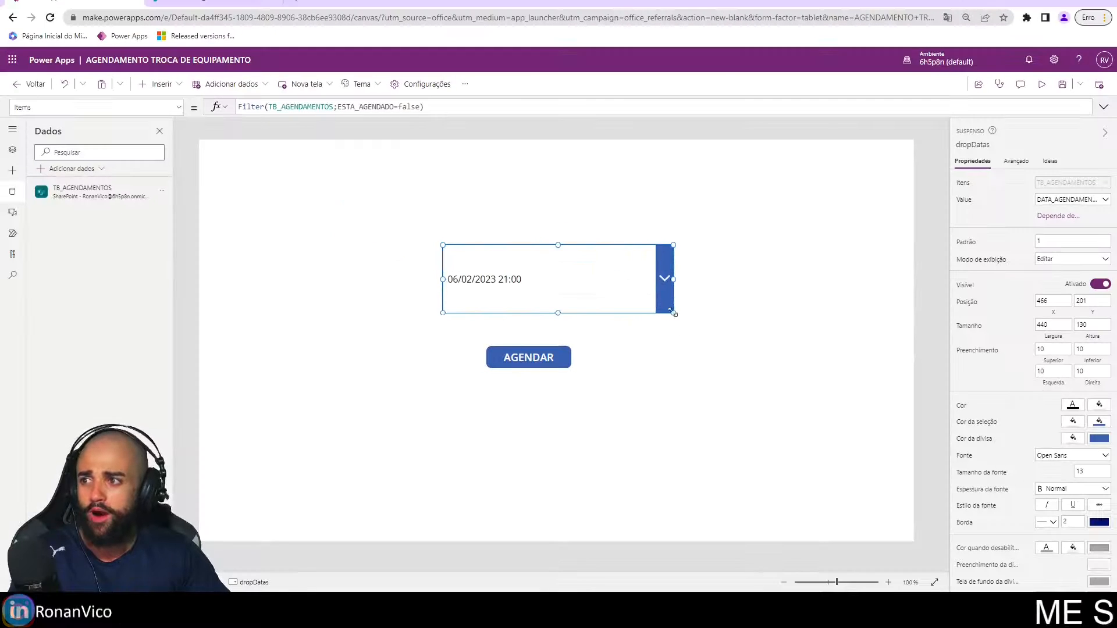
Format the dates dropdown at 440 × 130 with font size 34 and place it centred just above the AGENDAR button
drag(658, 306, 625, 290)
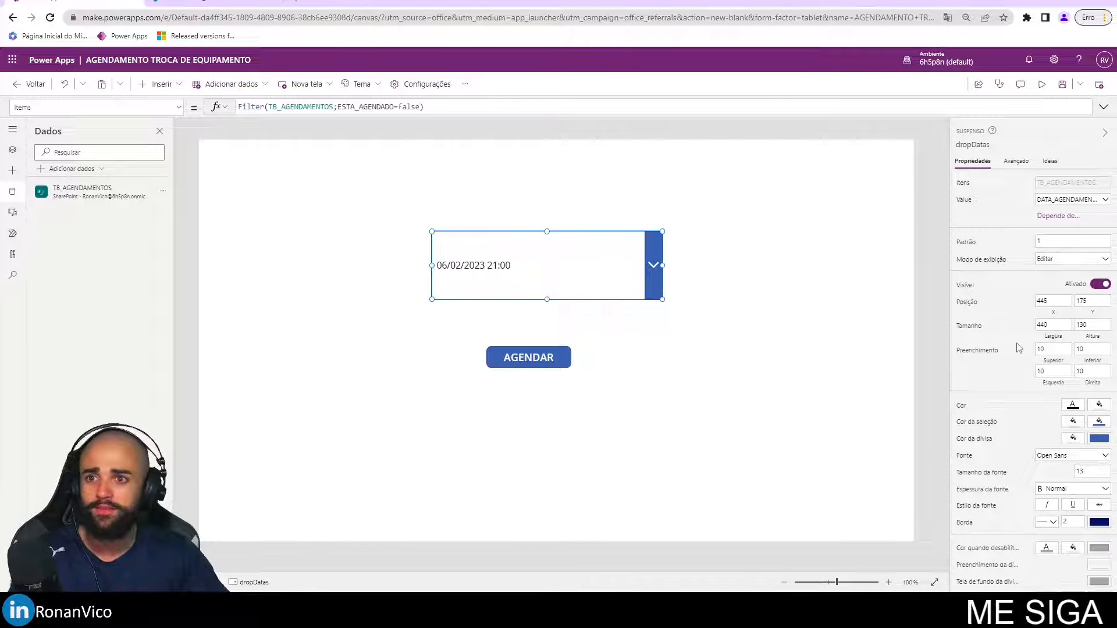
scroll(1047, 421, down, 3)
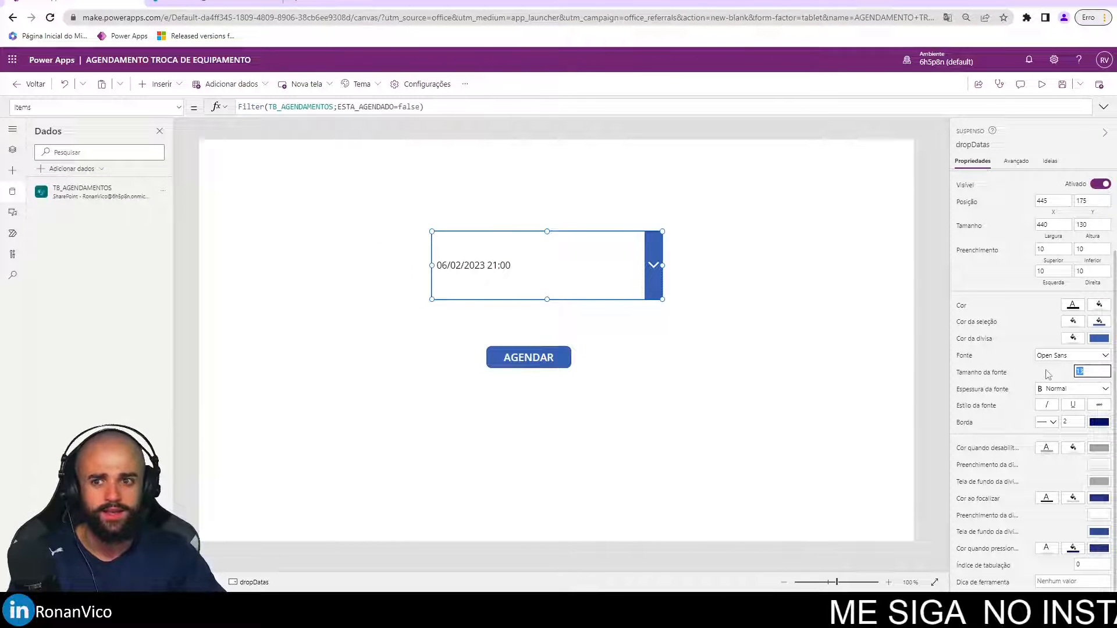
key(Return)
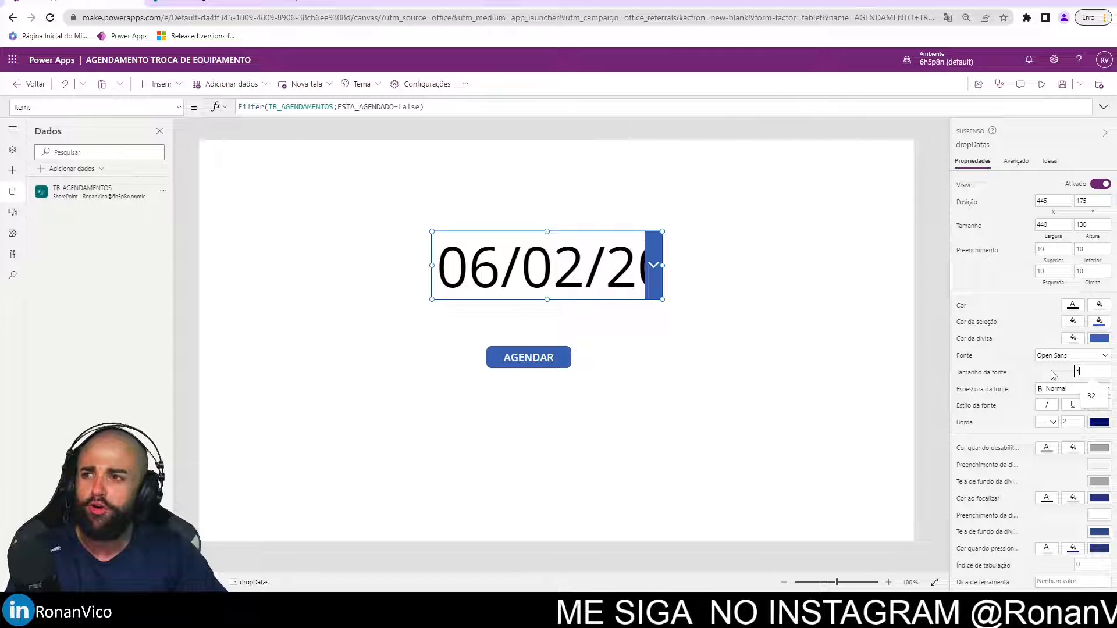
text(34)
drag(644, 296, 626, 324)
mouse_move(532, 360)
mouse_down()
mouse_move(558, 359)
mouse_move(532, 360)
mouse_up()
click(653, 426)
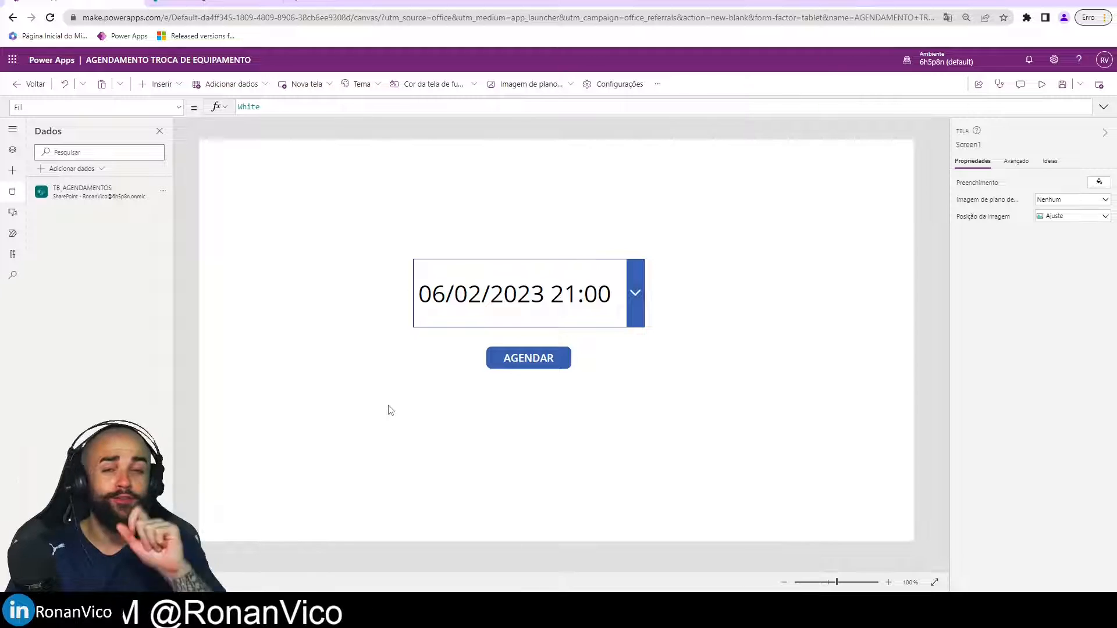
Insert a rectangle and stretch it over the whole screen, 1366 × 768 at position 0, 0
click(13, 171)
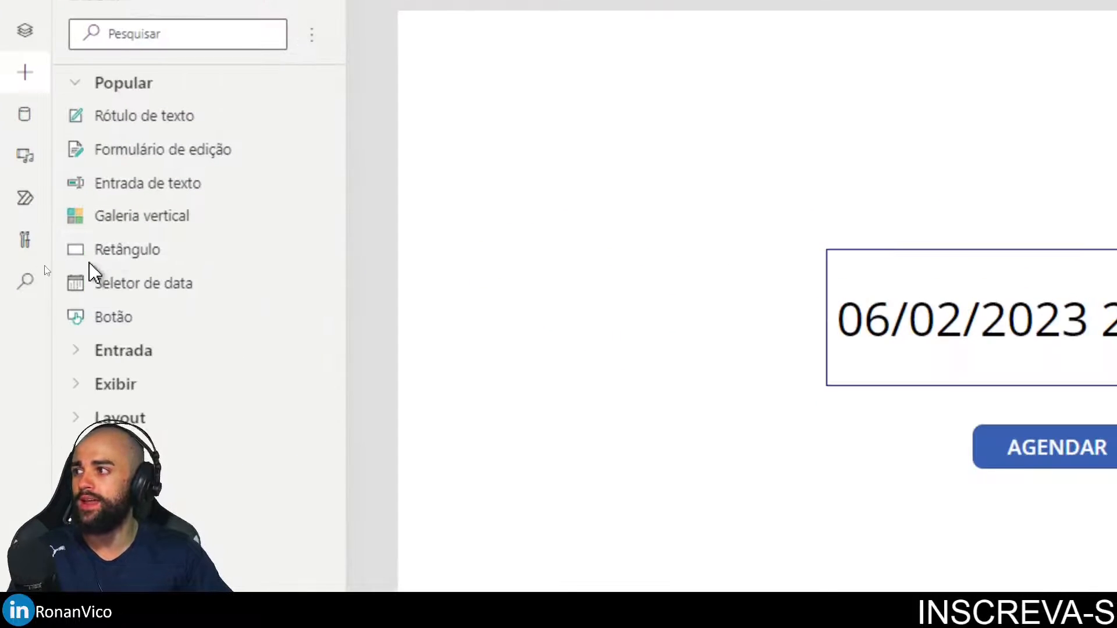
click(61, 260)
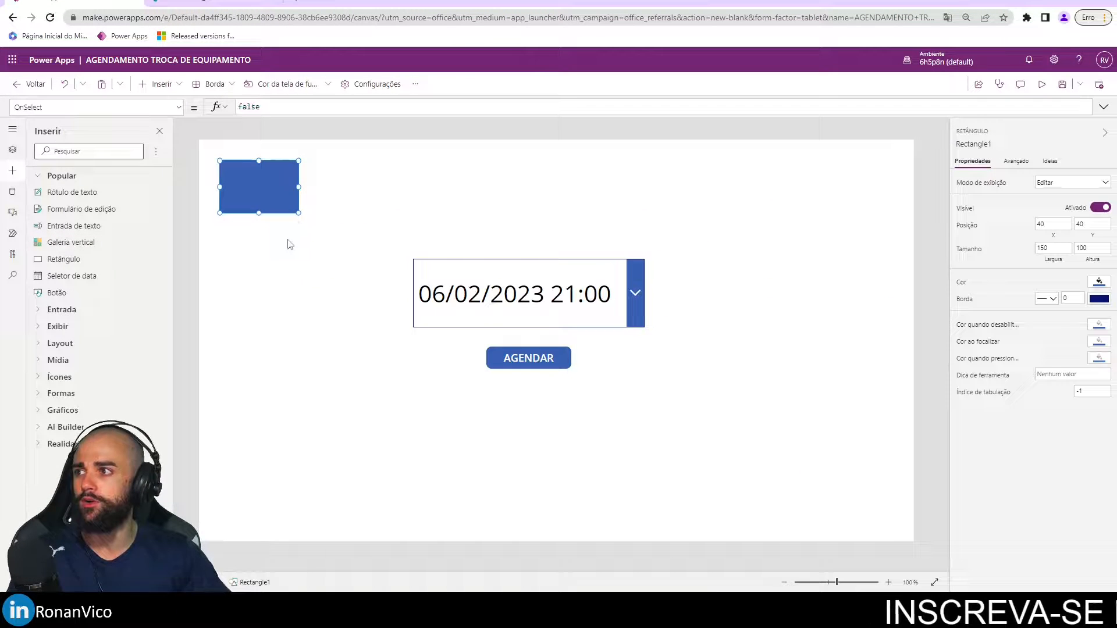
drag(285, 203, 1027, 582)
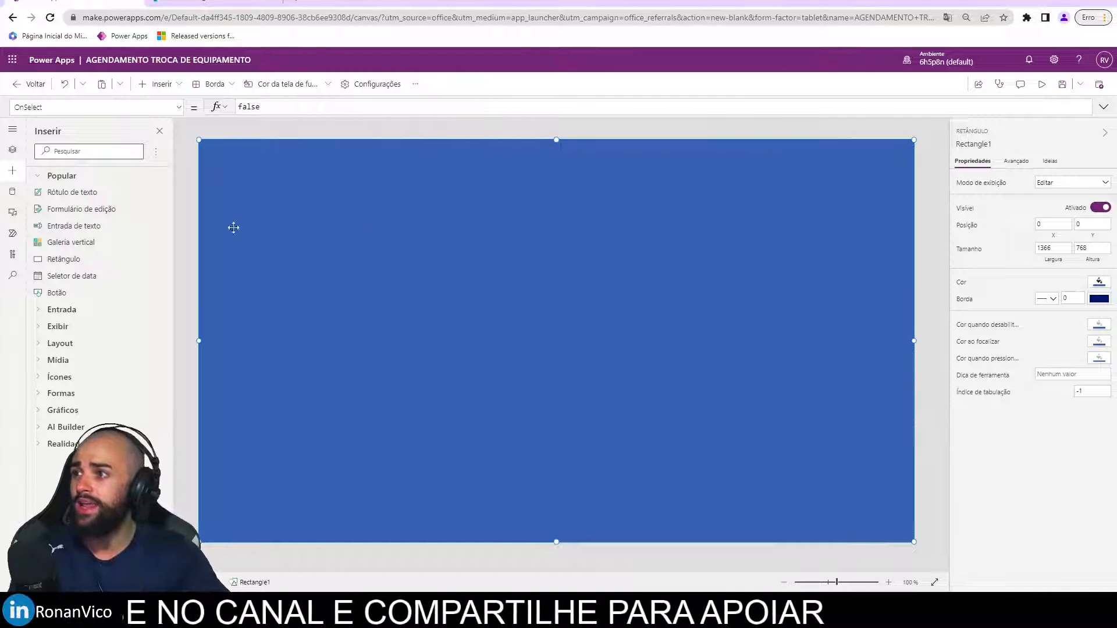
Insert a text label over the blue rectangle with white text and enlarge it to about 284 × 159
click(224, 131)
click(163, 86)
click(174, 151)
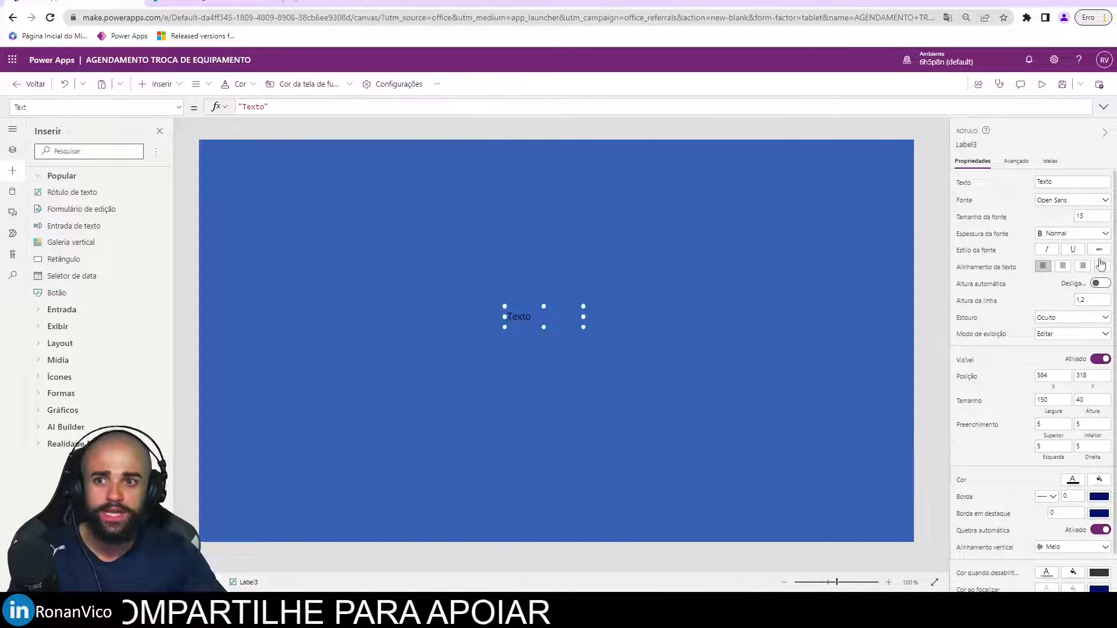
click(1071, 481)
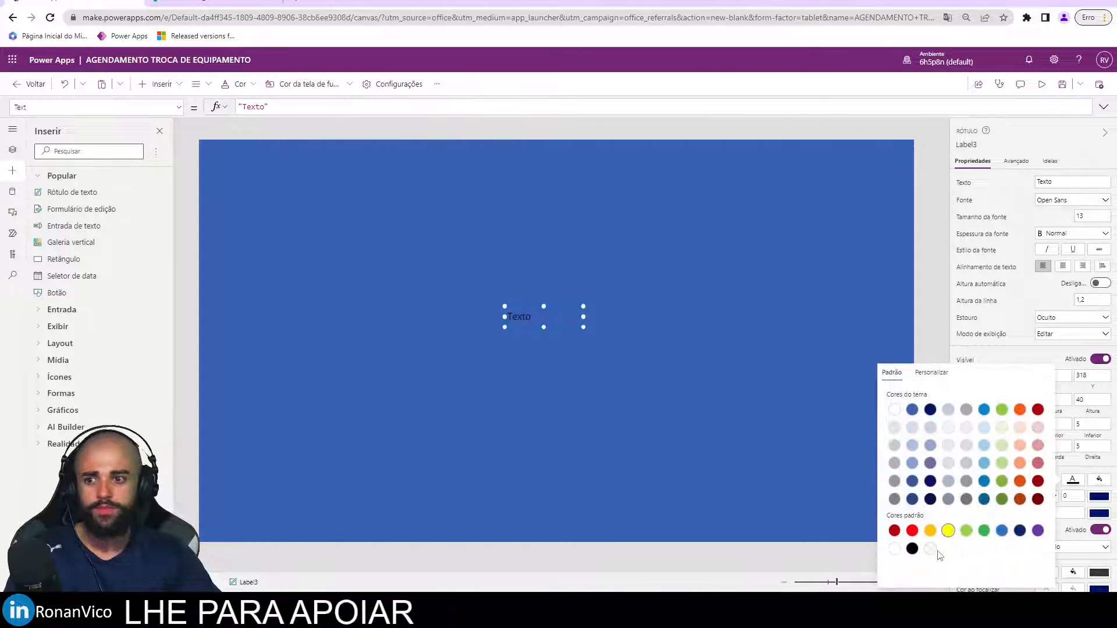
click(544, 322)
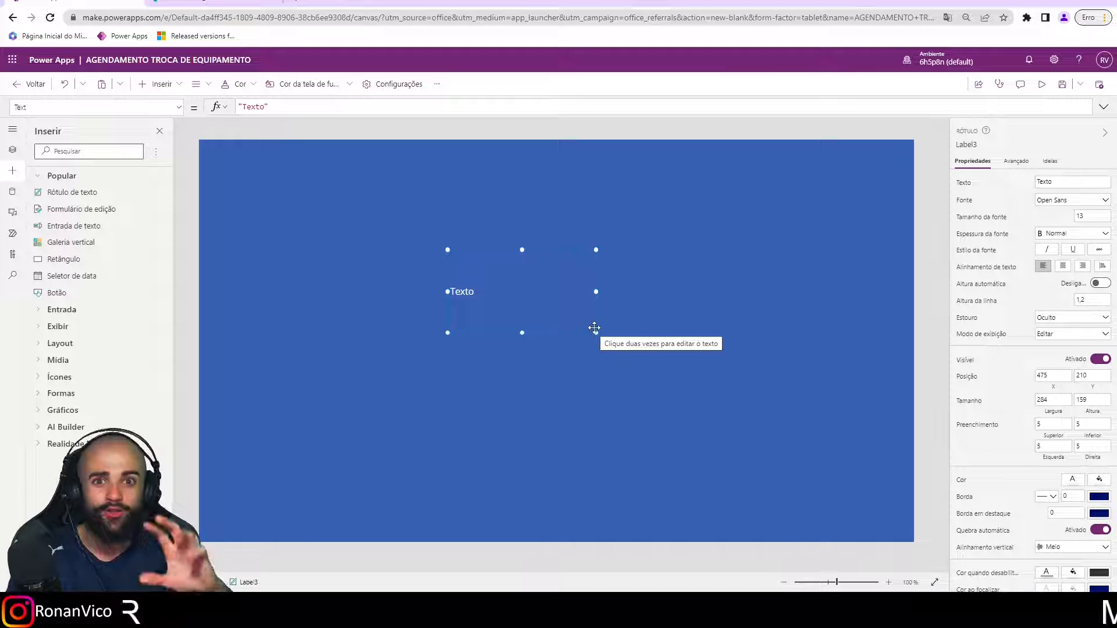
Set the label's text to "Olá , Você já agendou, sua data é :" and widen the label to about 540
double_click(249, 108)
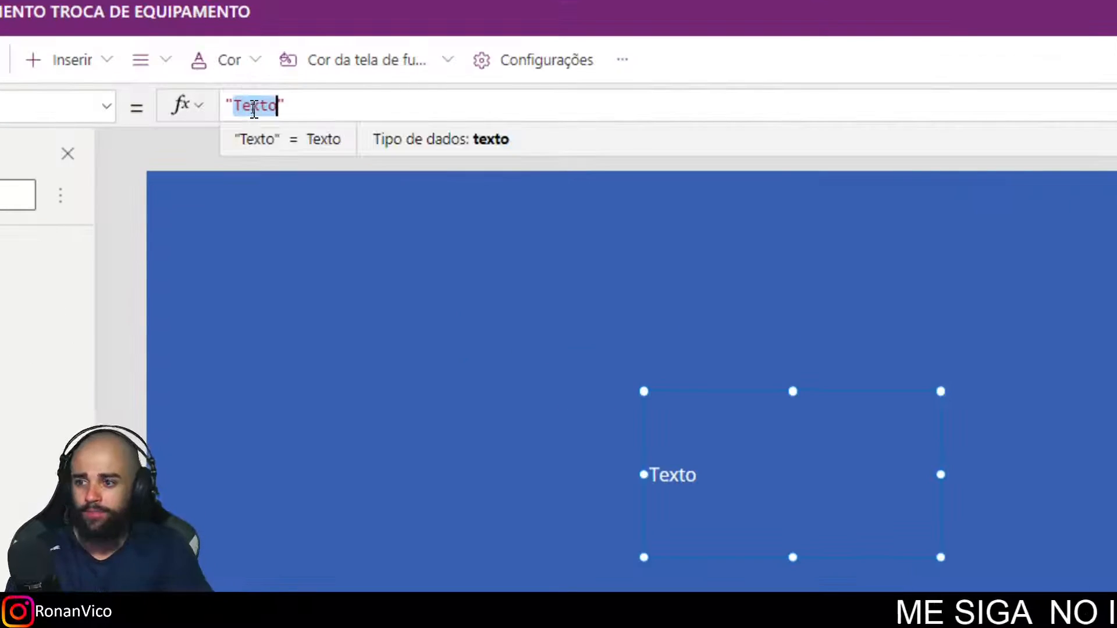
text(Olá)
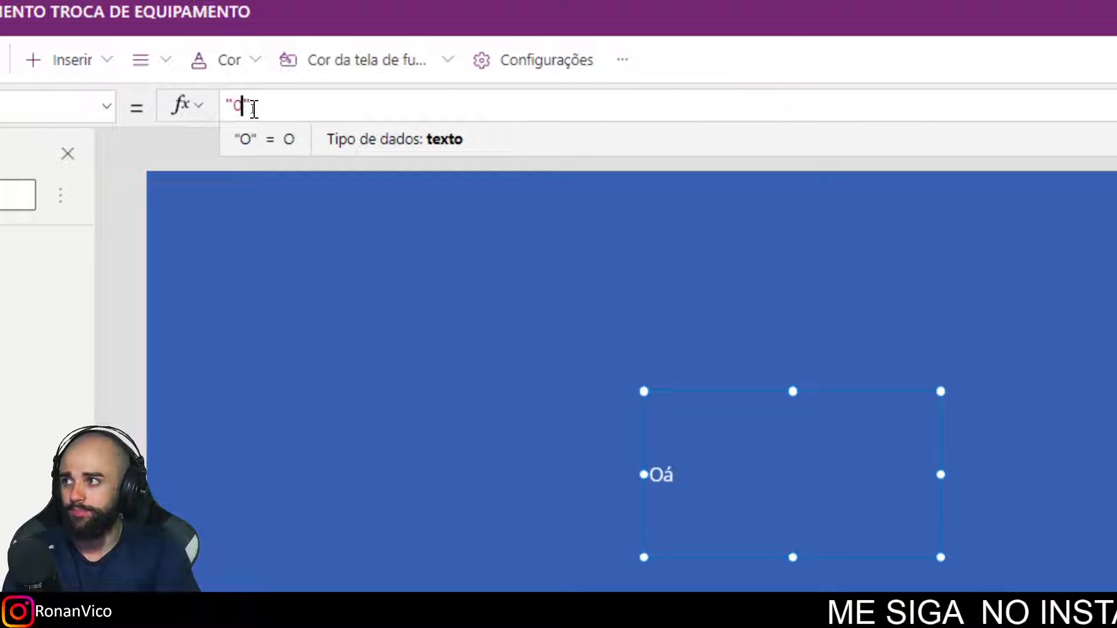
text( , Você já agendou,)
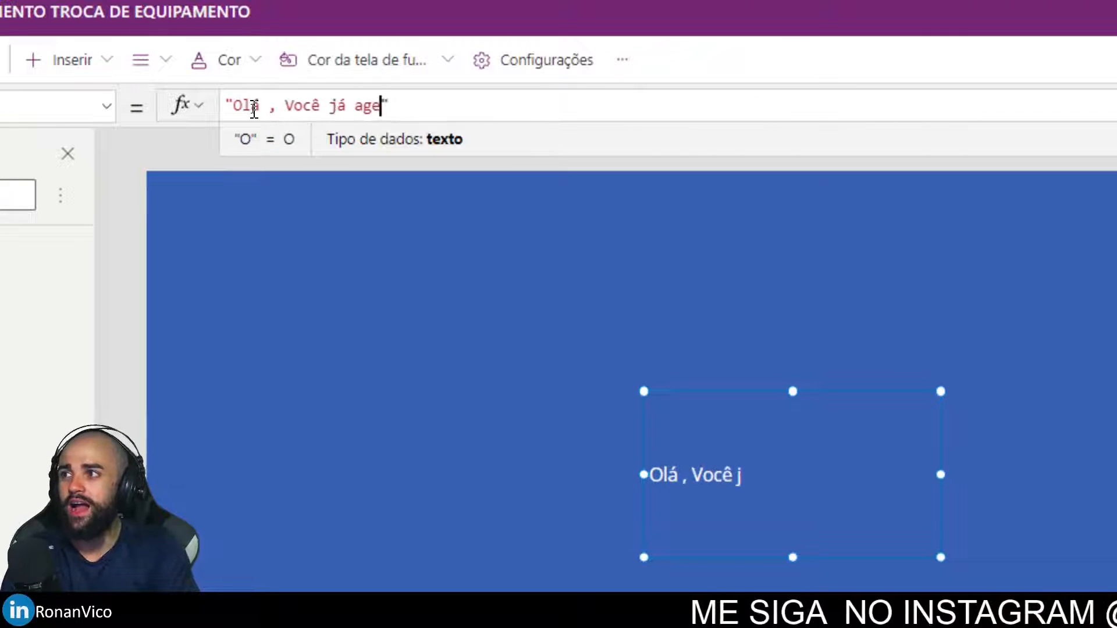
text( sua data é :)
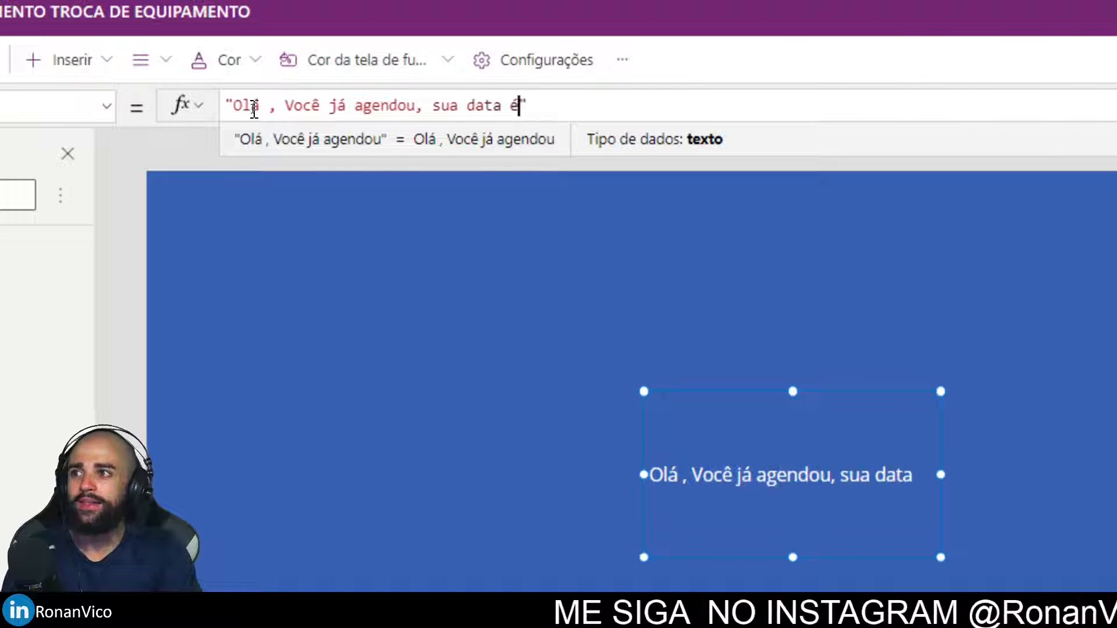
key(BackSpace)
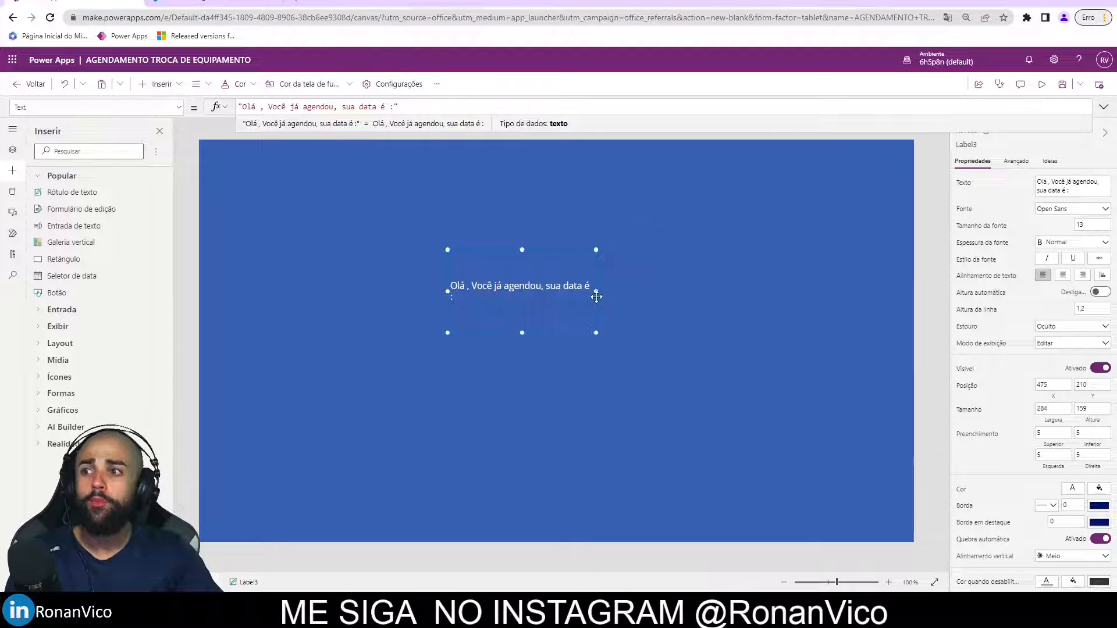
drag(596, 291, 670, 285)
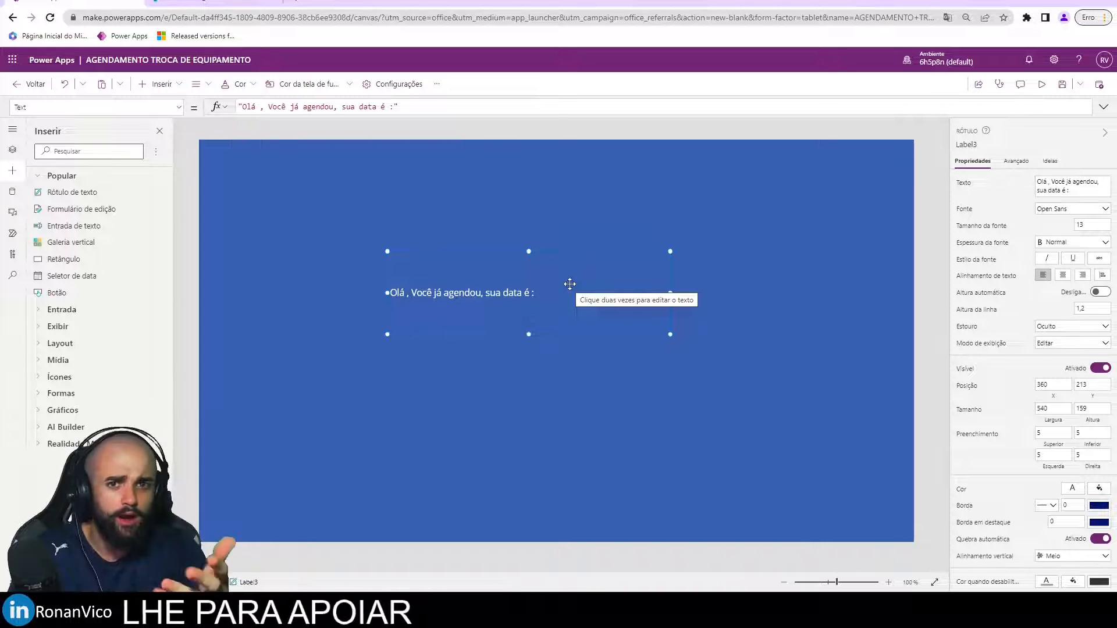
Append & LookUp(TB_AGENDAMENTOS;email_usuario=User().Email) to the label's text formula
click(422, 109)
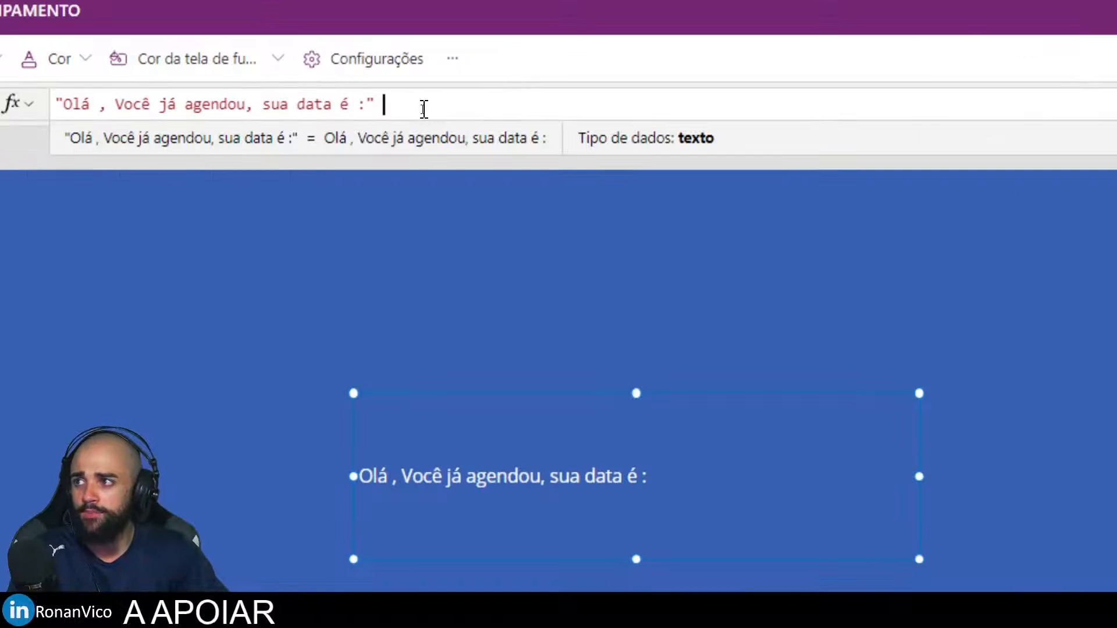
text(& LookUp)
click(477, 137)
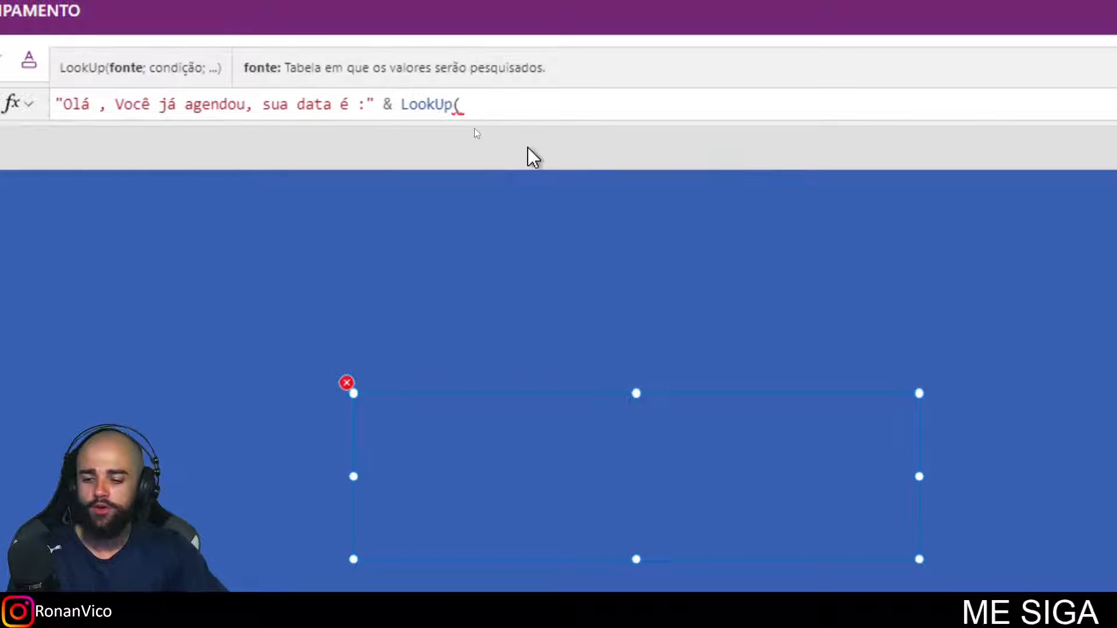
text(TBV)
key(BackSpace)
text(_)
key(Tab)
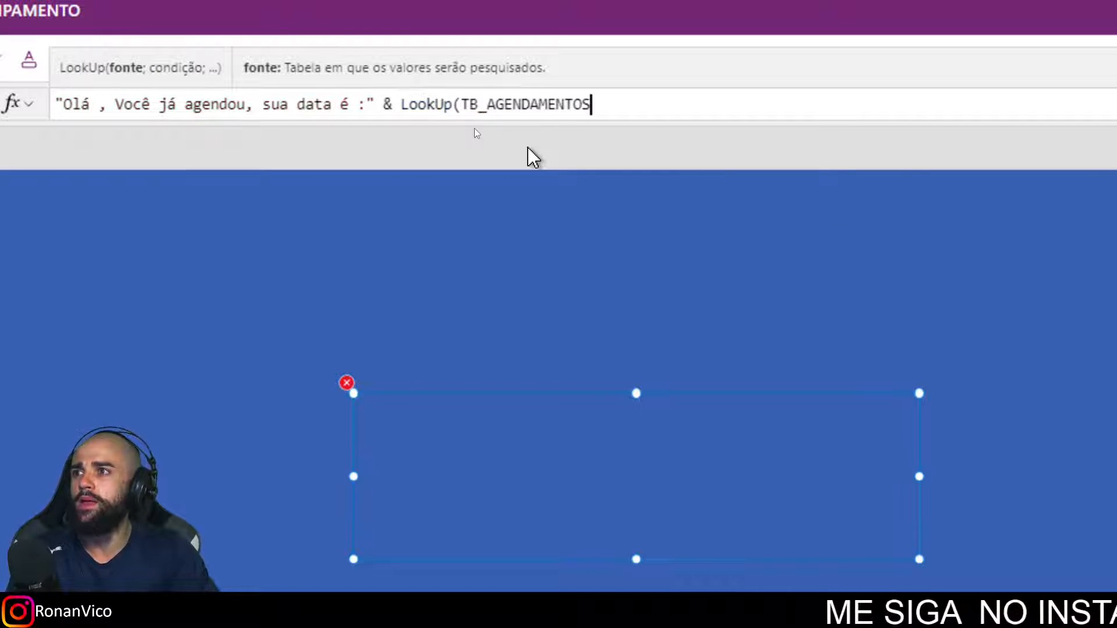
text(;)
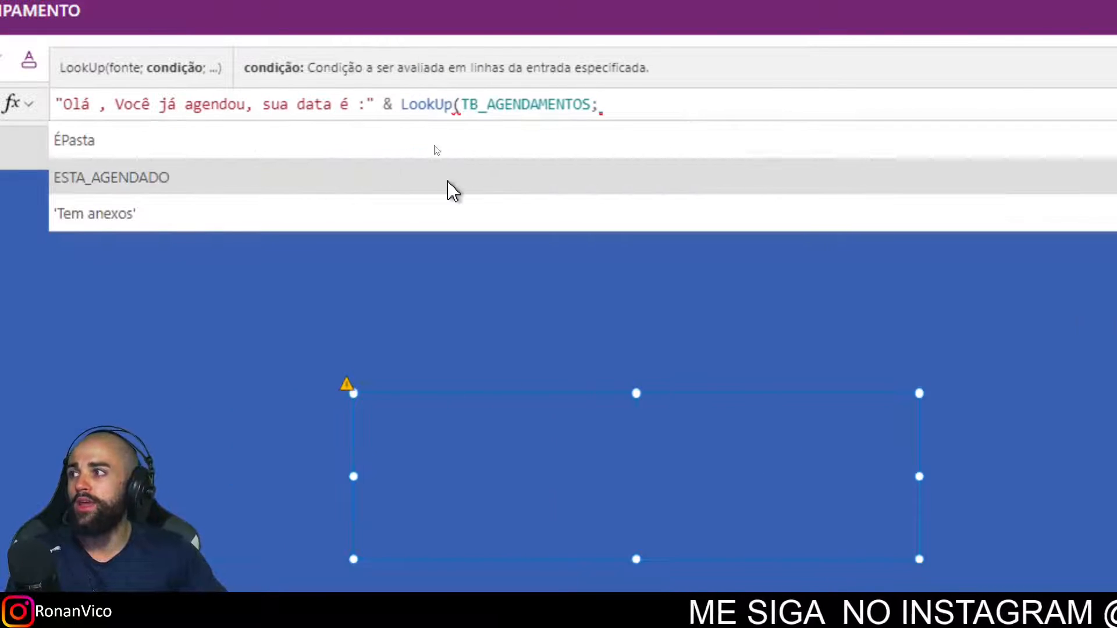
text(email)
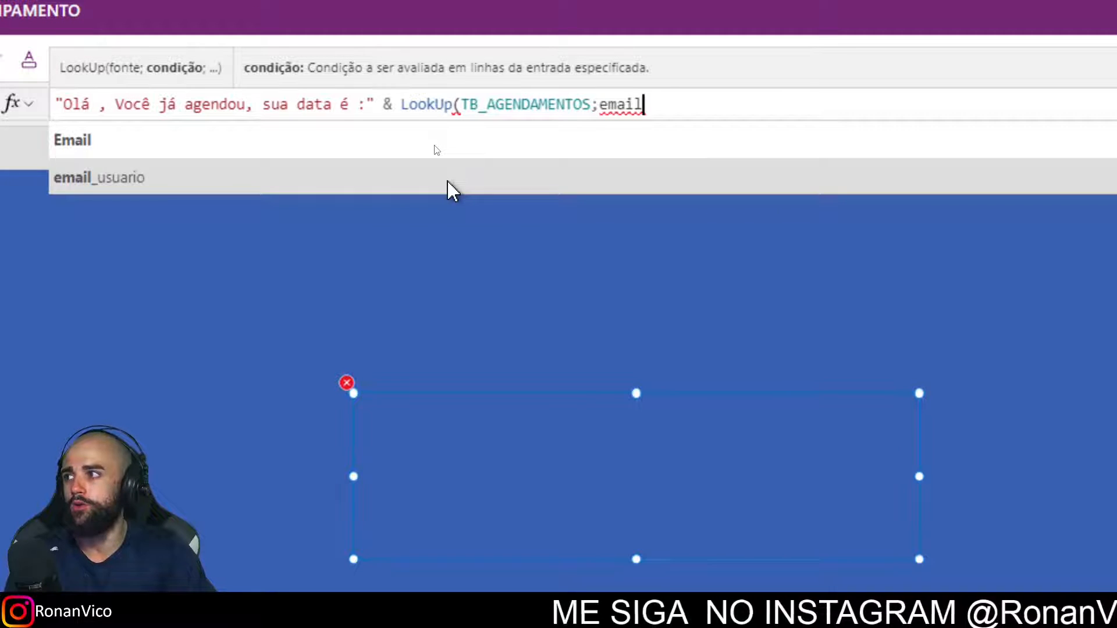
key(Tab)
text(=User(().Em)
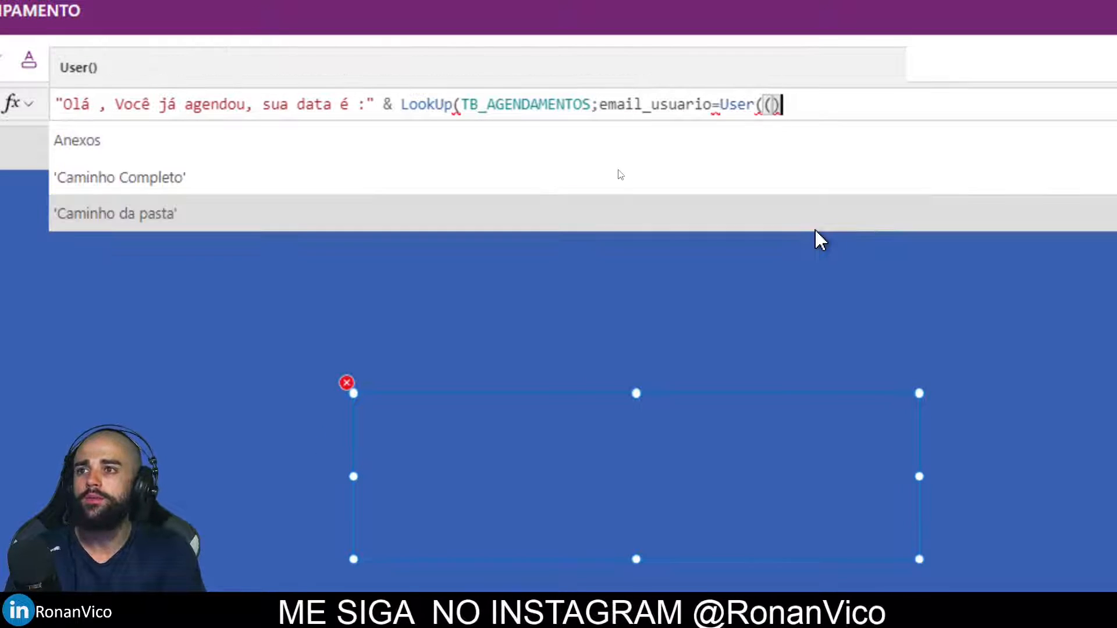
text(ail))
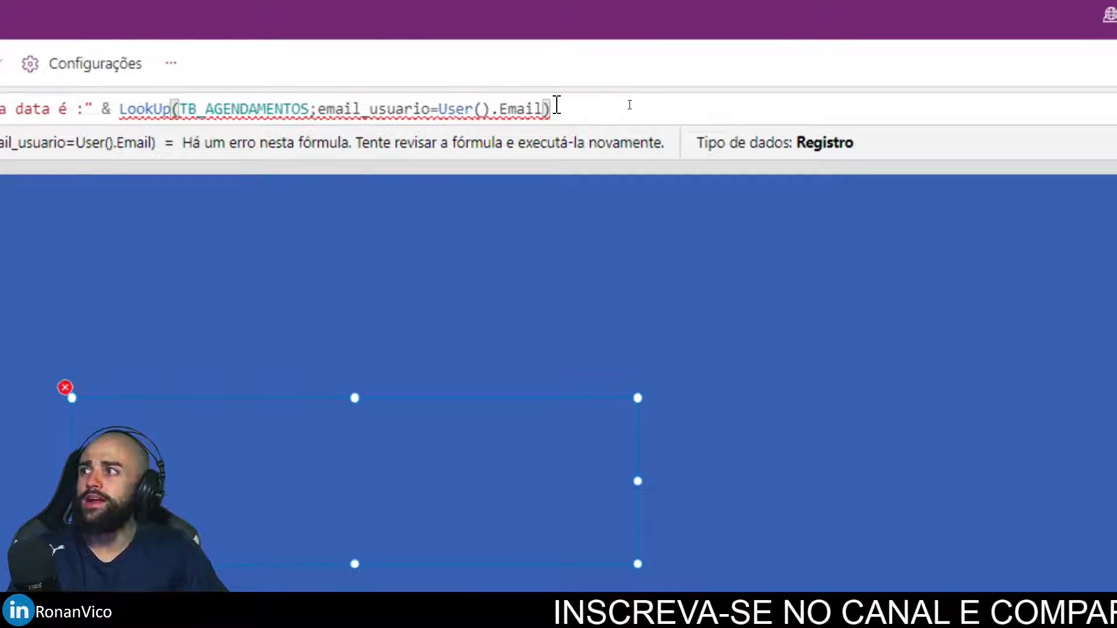
Make the label's LookUp return the DATA_AGENDAMENTO field and move the label to about position 413, 253
text(.)
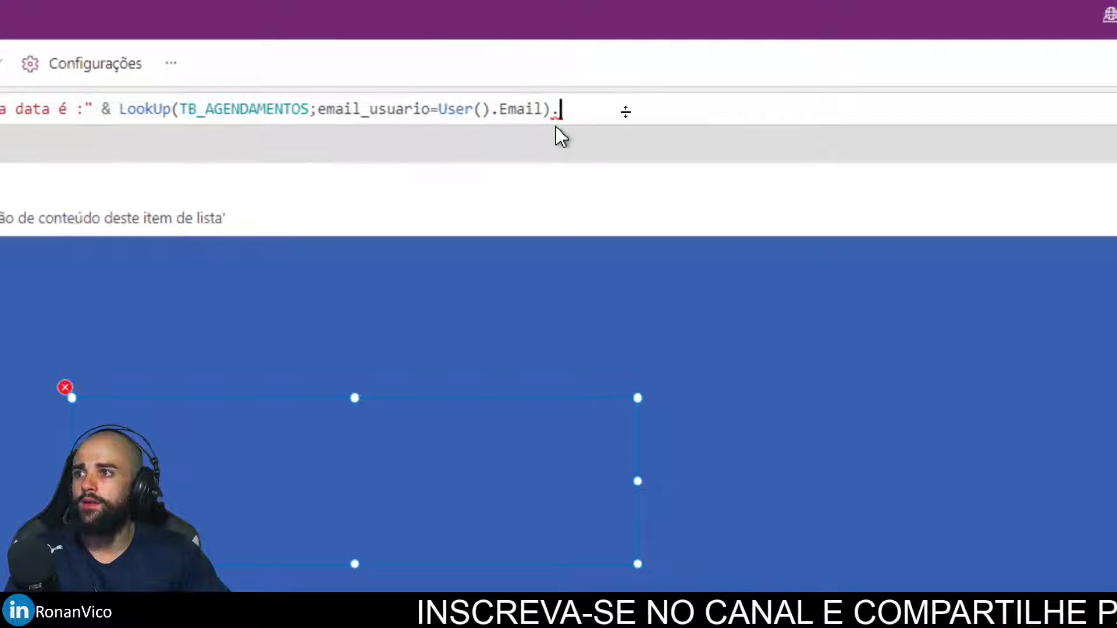
scroll(0, 163, down, 5)
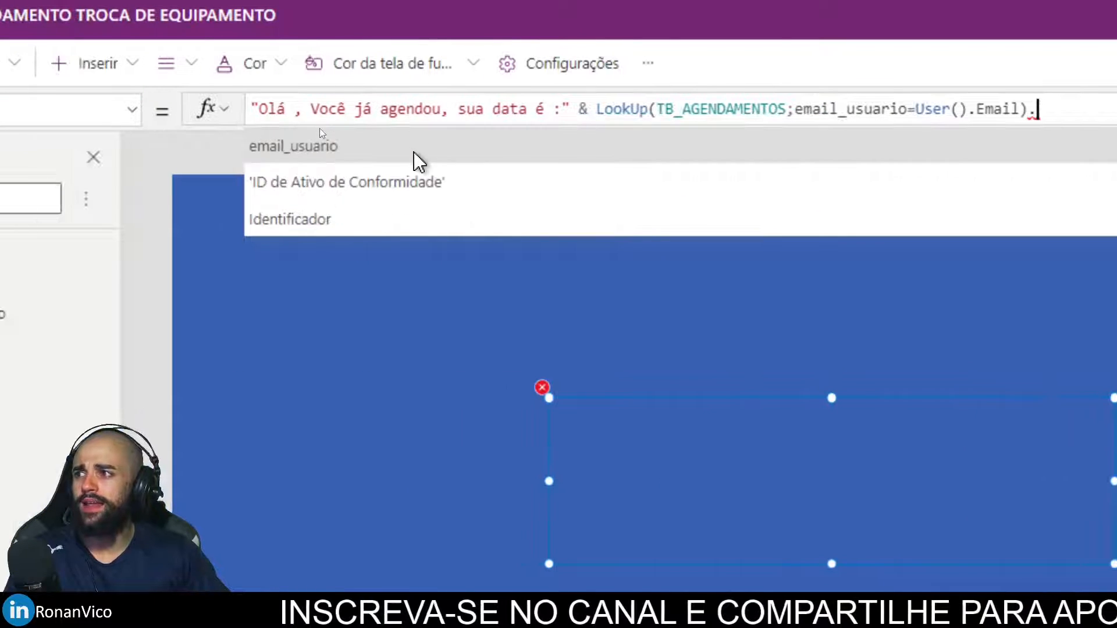
text(data)
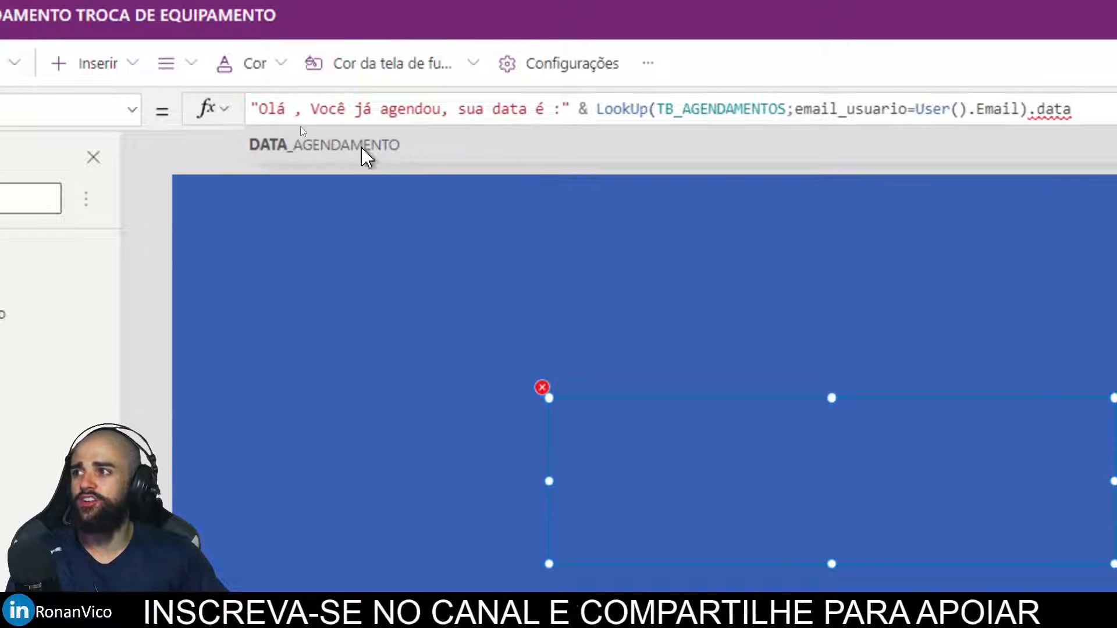
click(305, 126)
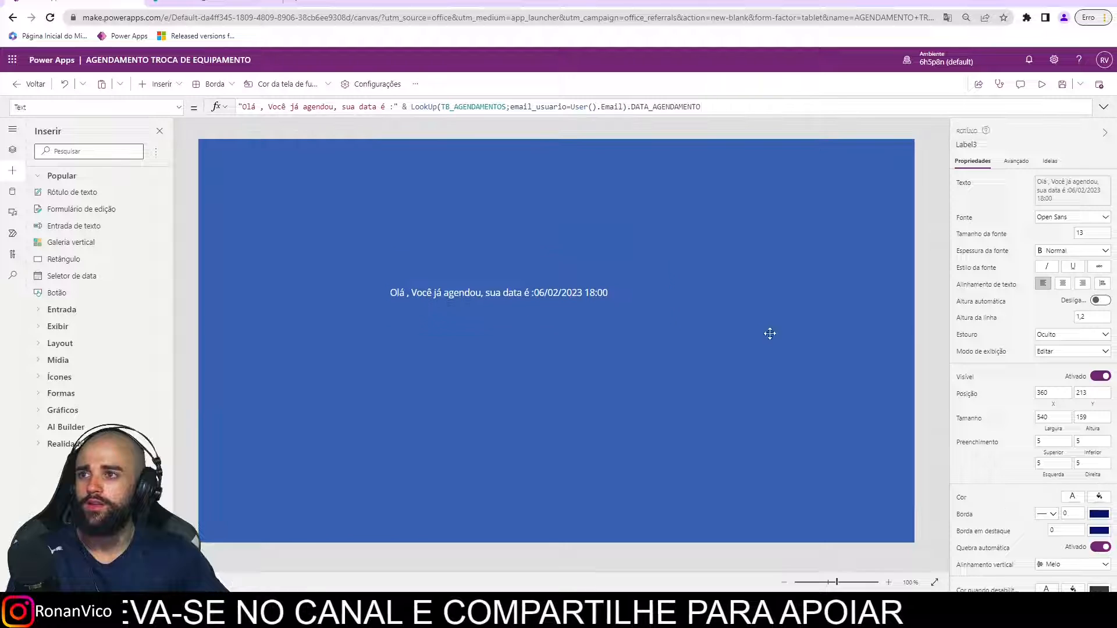
click(754, 364)
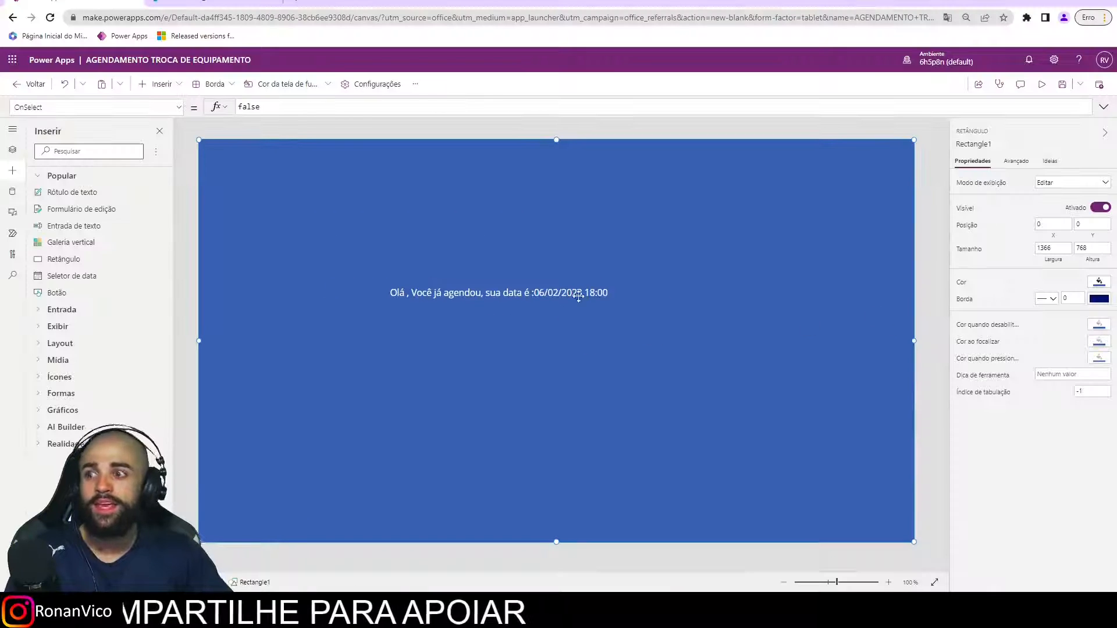
drag(579, 296, 597, 307)
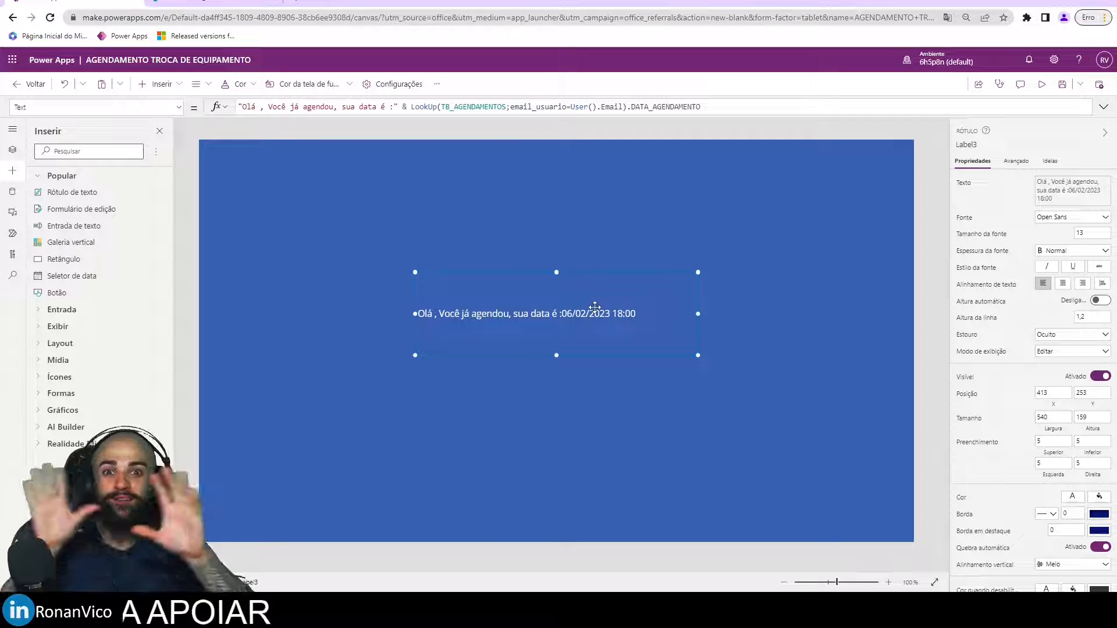
Group the label with the blue rectangle and rename the group GRUPO_JA_AGENDOU
click(12, 152)
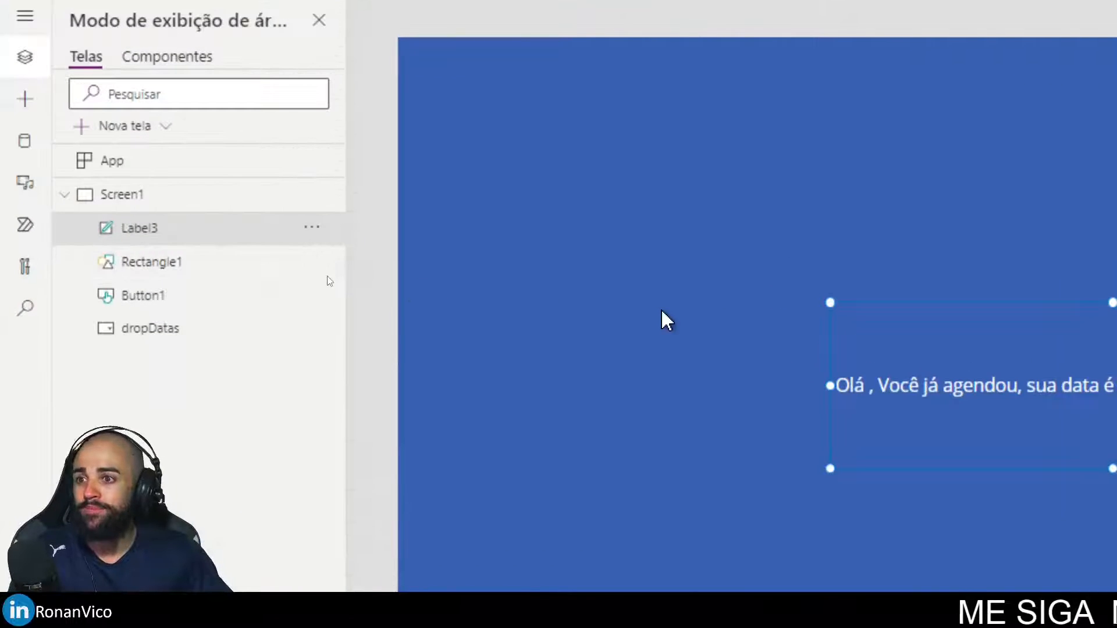
shift+click(286, 279)
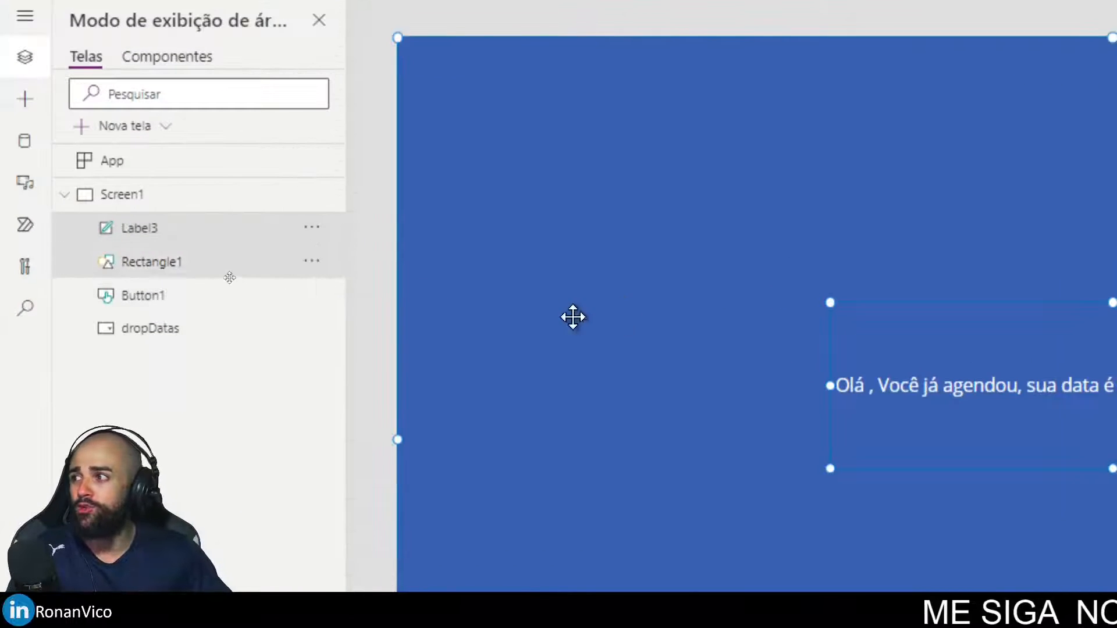
click(313, 239)
click(384, 378)
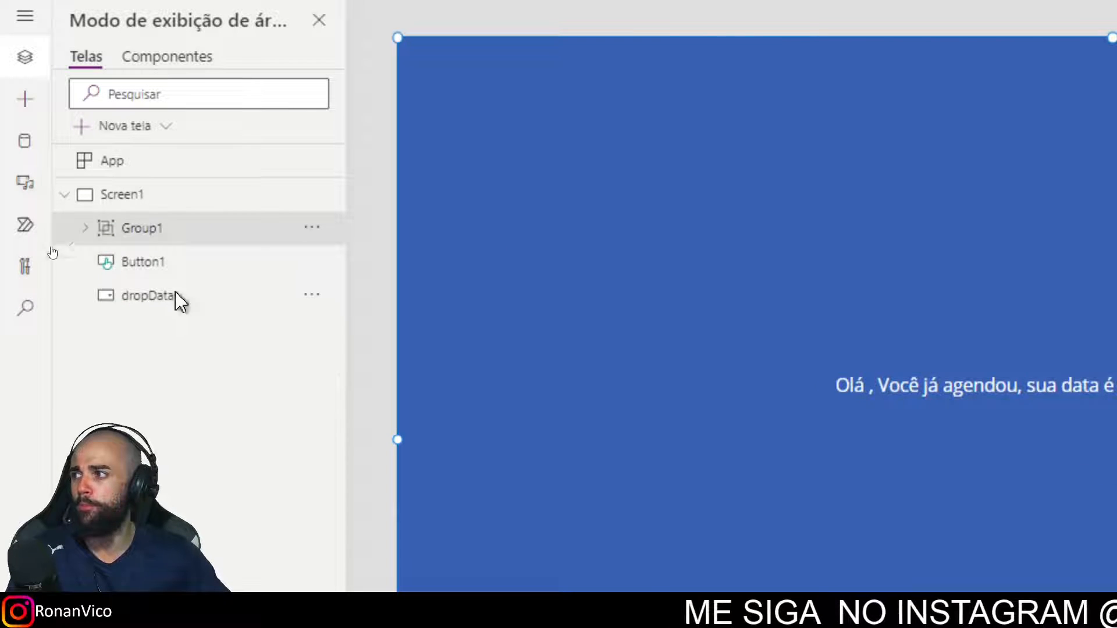
double_click(140, 228)
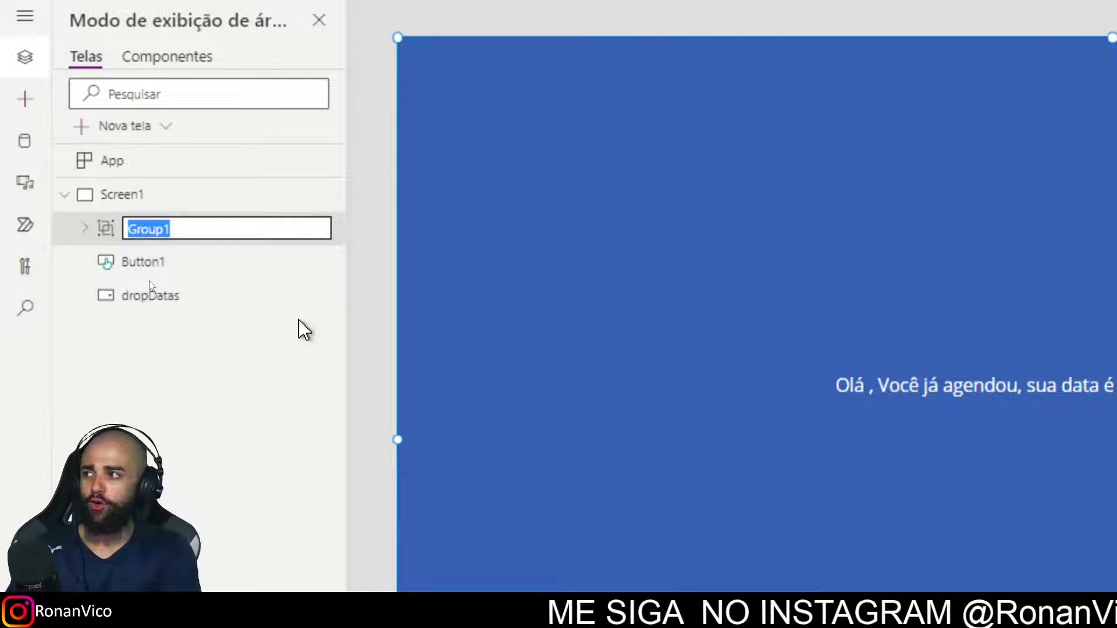
text(GRUPO_JA_AGENDOU)
key(Return)
Check the group's Visible property and inspect the record returned by the LookUp in the label's text formula
click(178, 85)
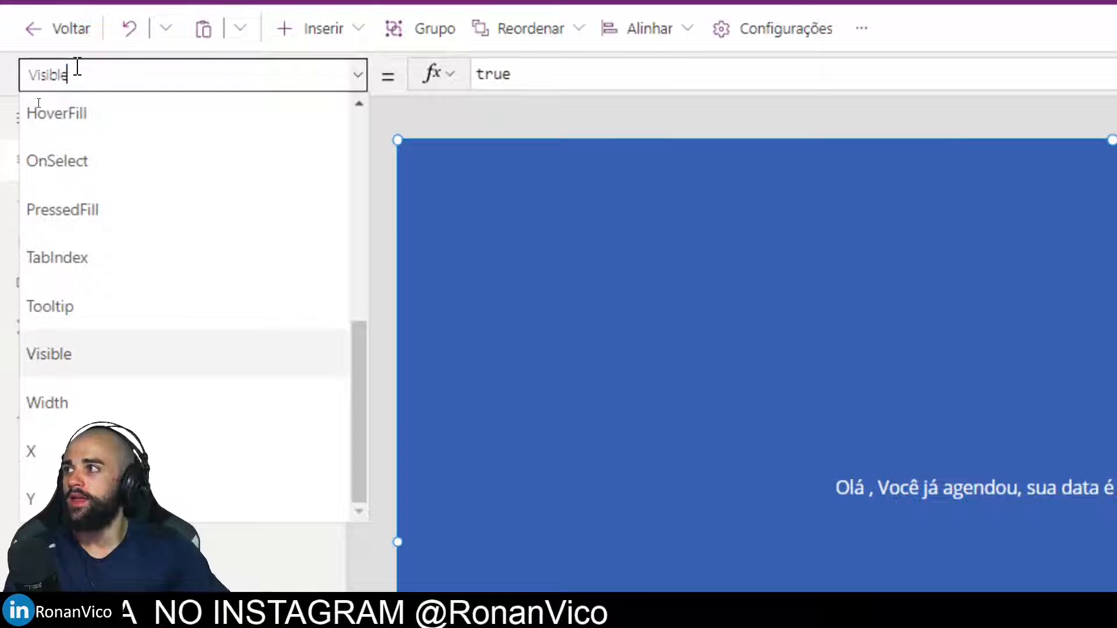
click(657, 71)
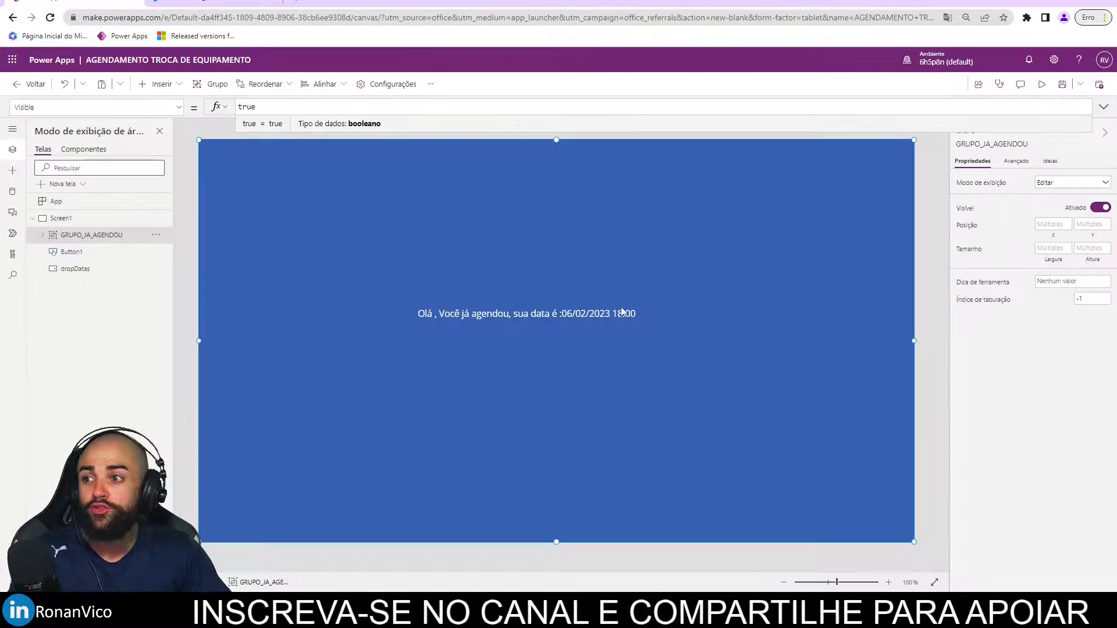
click(622, 313)
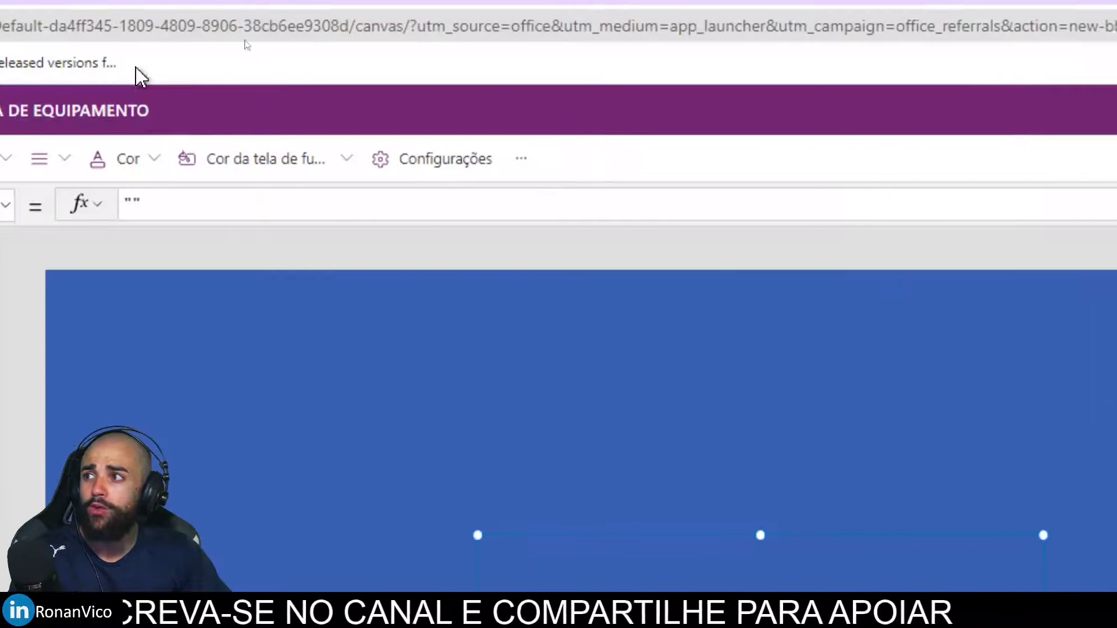
click(242, 207)
text(text)
key(Return)
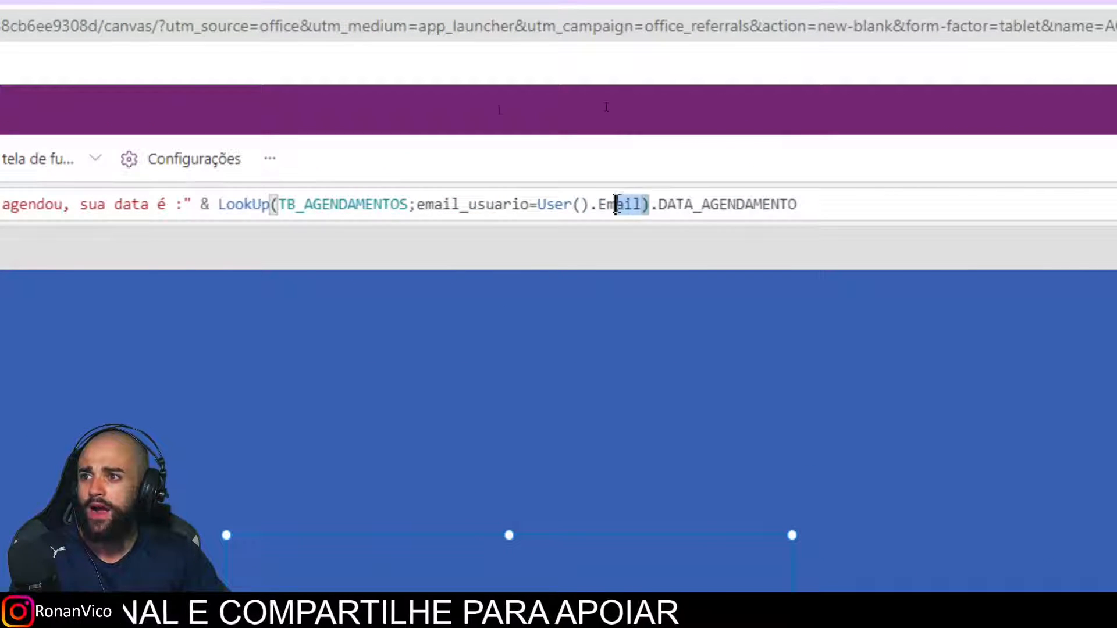
drag(649, 205, 218, 205)
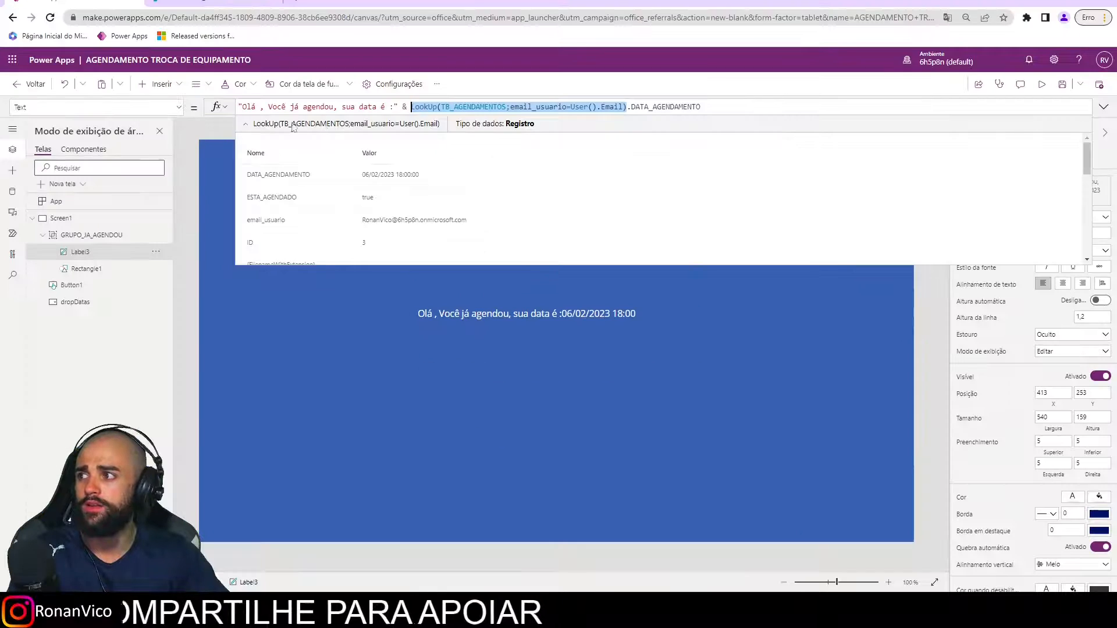
Replace the Visible value of GRUPO_JA_AGENDOU with the start of an IsBlank( formula
click(52, 234)
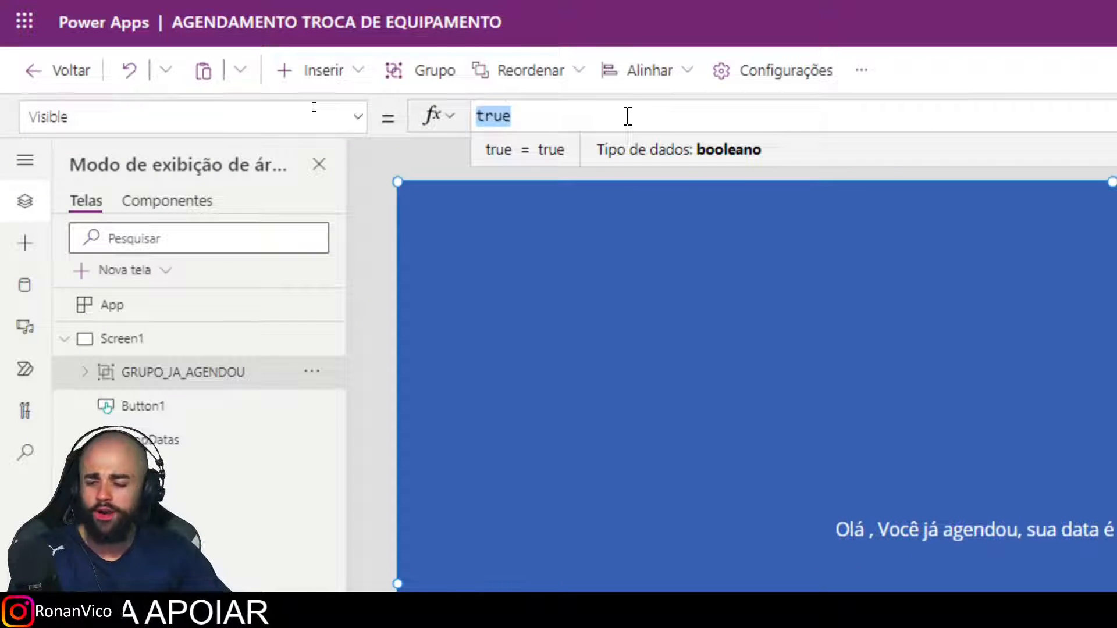
text(IsBlank)
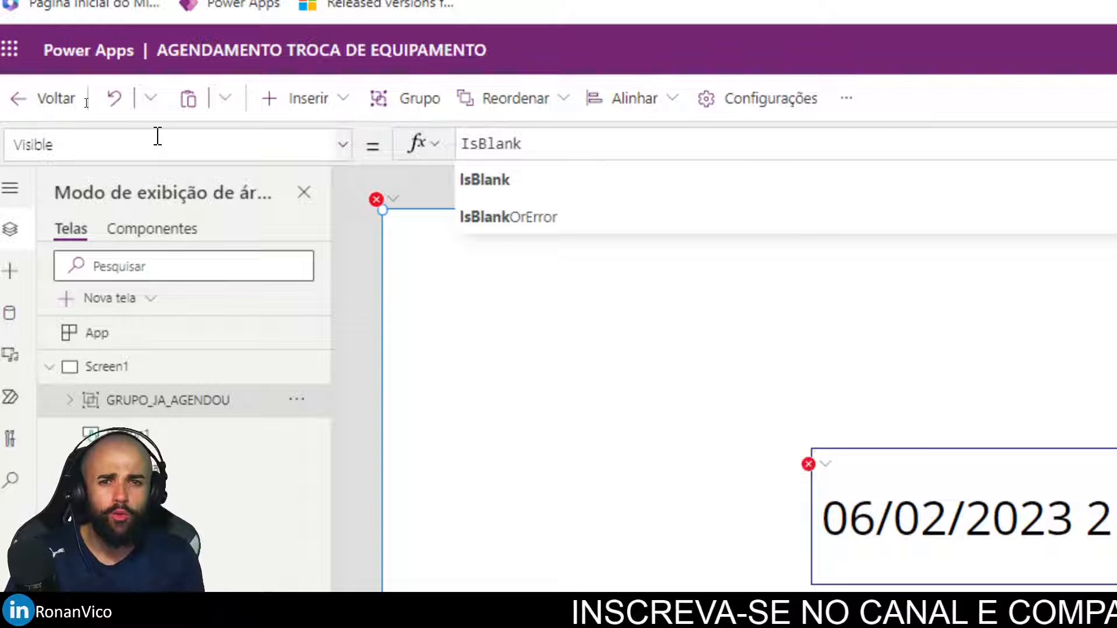
text(()
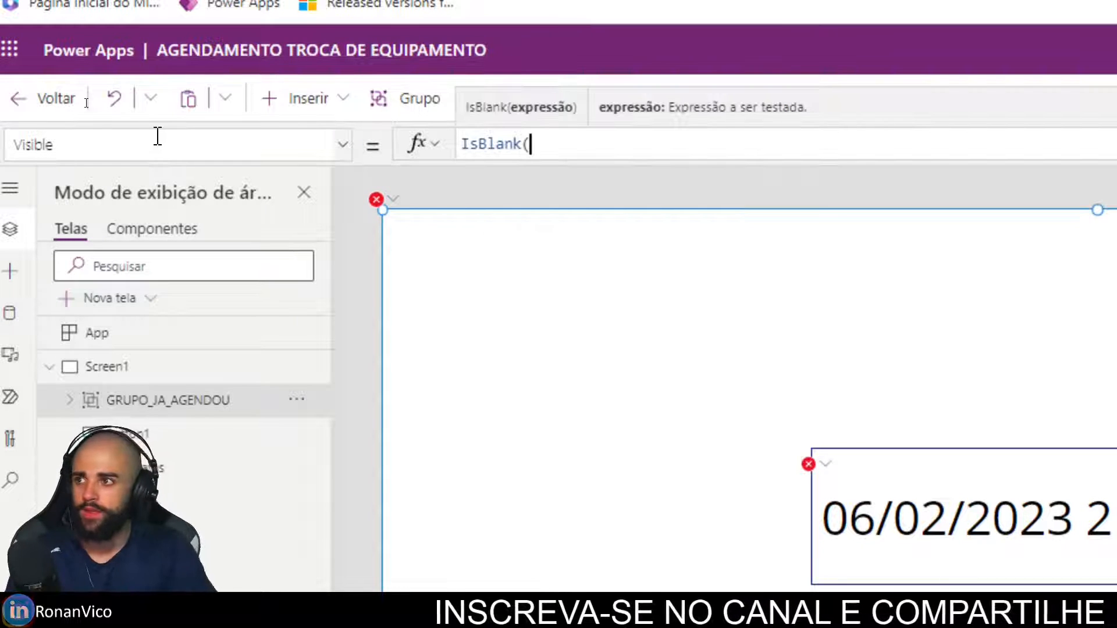
key(BackSpace)
key(BackSpace)
key(BackSpace)
key(BackSpace)
key(BackSpace)
key(BackSpace)
key(BackSpace)
key(BackSpace)
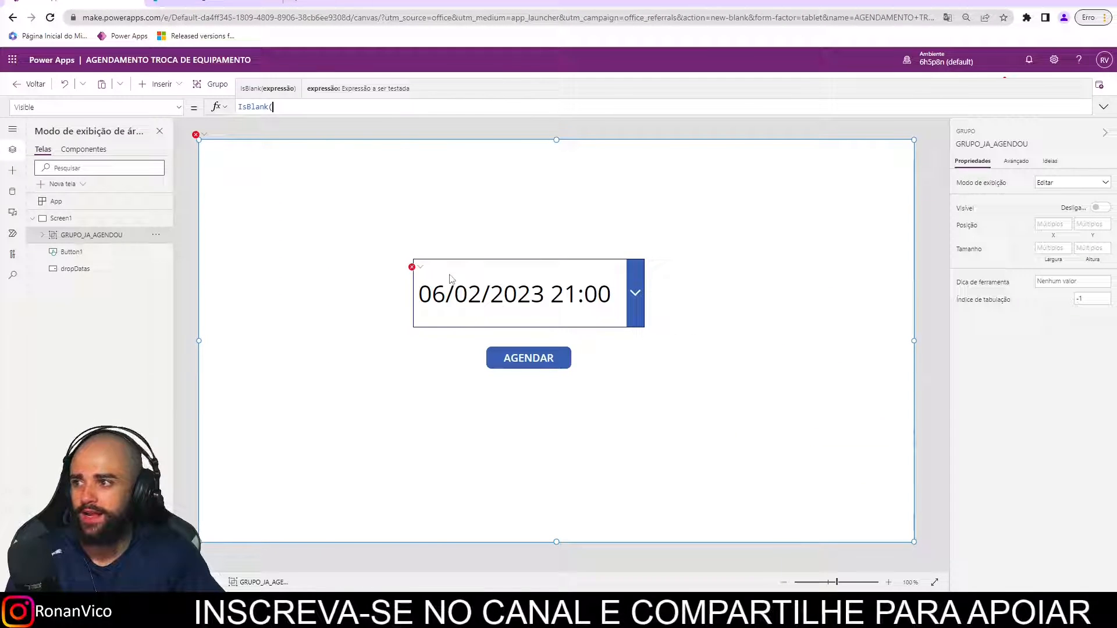
Copy the LookUp expression from the label's text into the group's Visible formula, giving IsBlank(LookUp(TB_AGENDAMENTOS;email_usuario=User().Email))
click(71, 251)
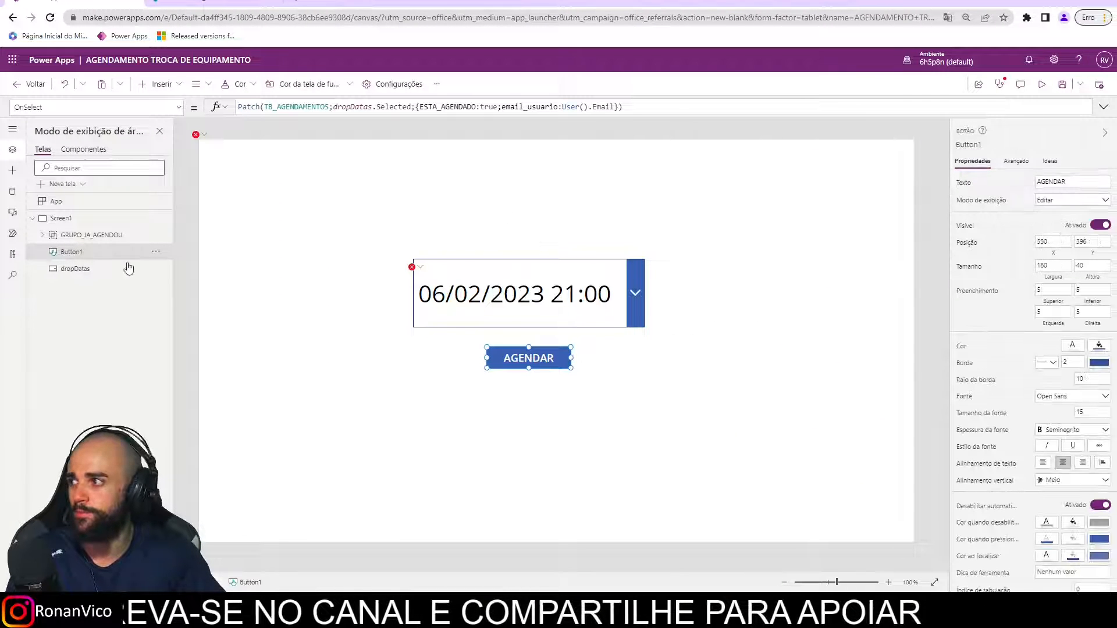
click(100, 236)
click(93, 253)
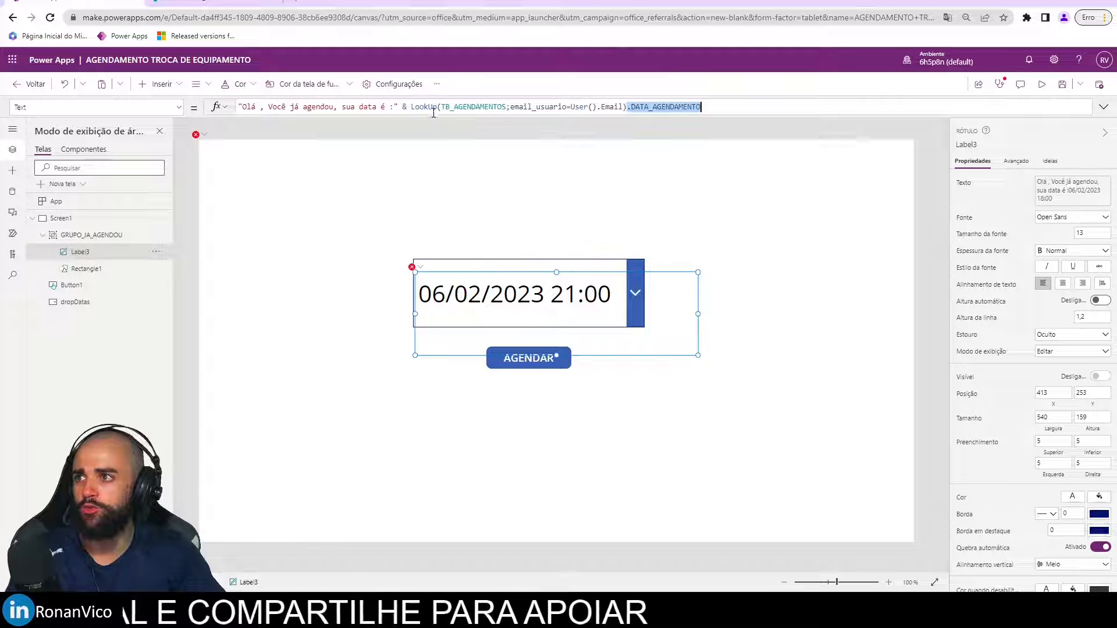
drag(627, 107, 415, 108)
key(ctrl+c)
click(96, 235)
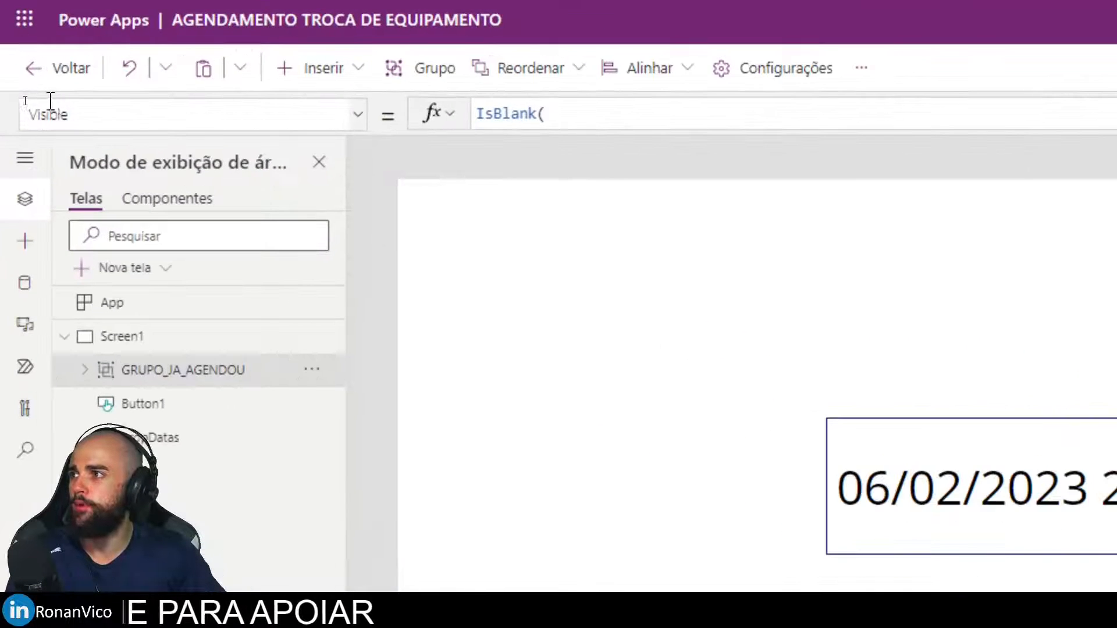
click(595, 116)
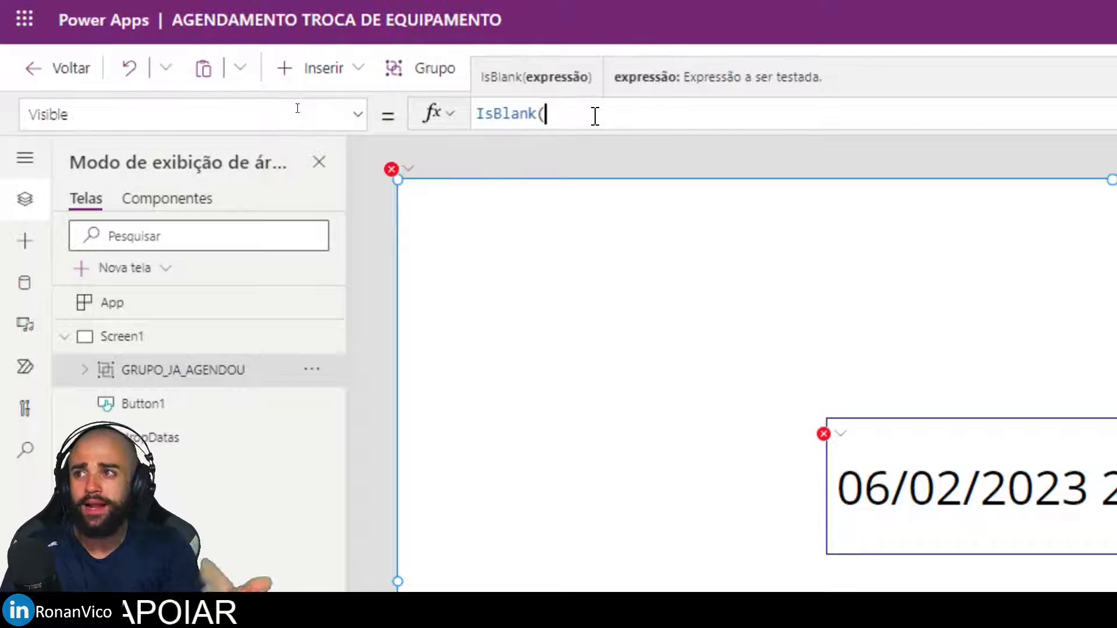
key(ctrl+v)
text())
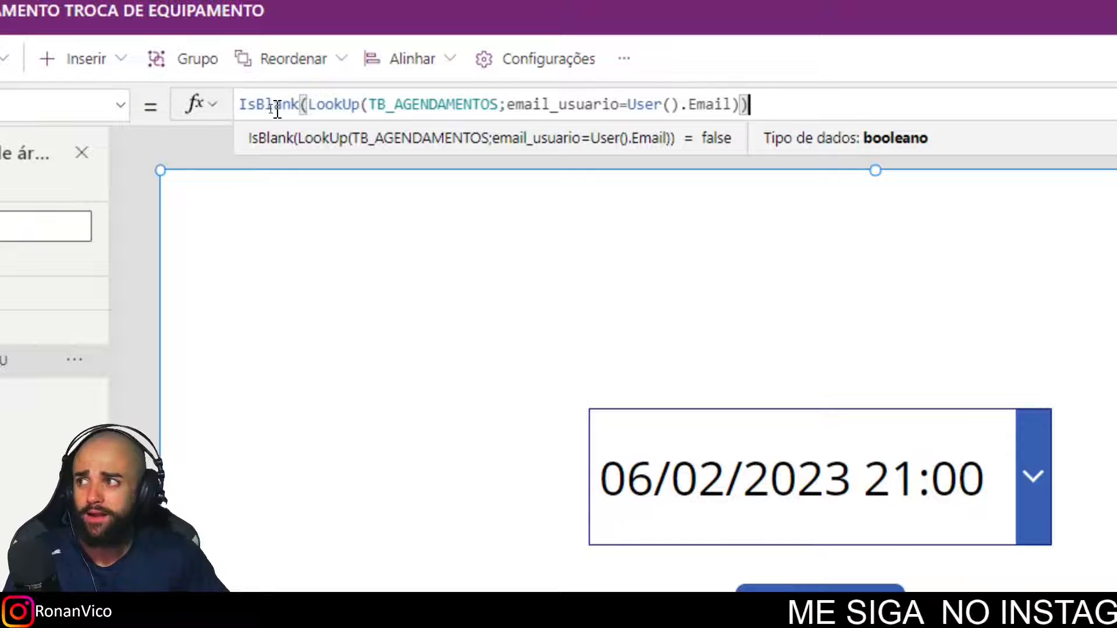
Inspect the record returned by the LookUp inside the Visible formula of GRUPO_JA_AGENDOU
drag(307, 105, 737, 104)
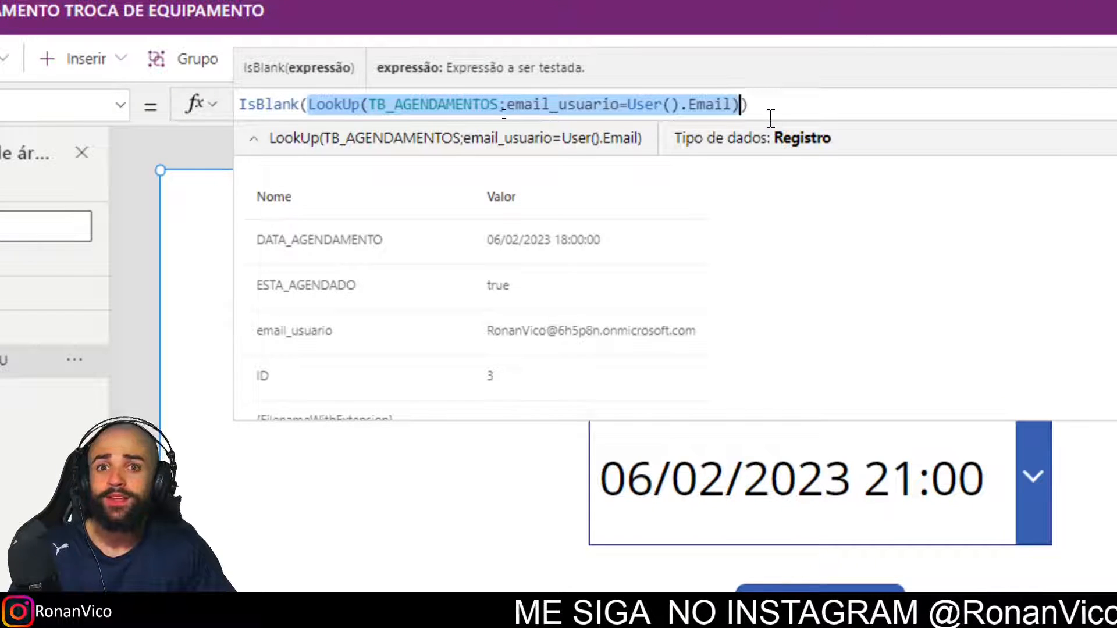
click(17, 106)
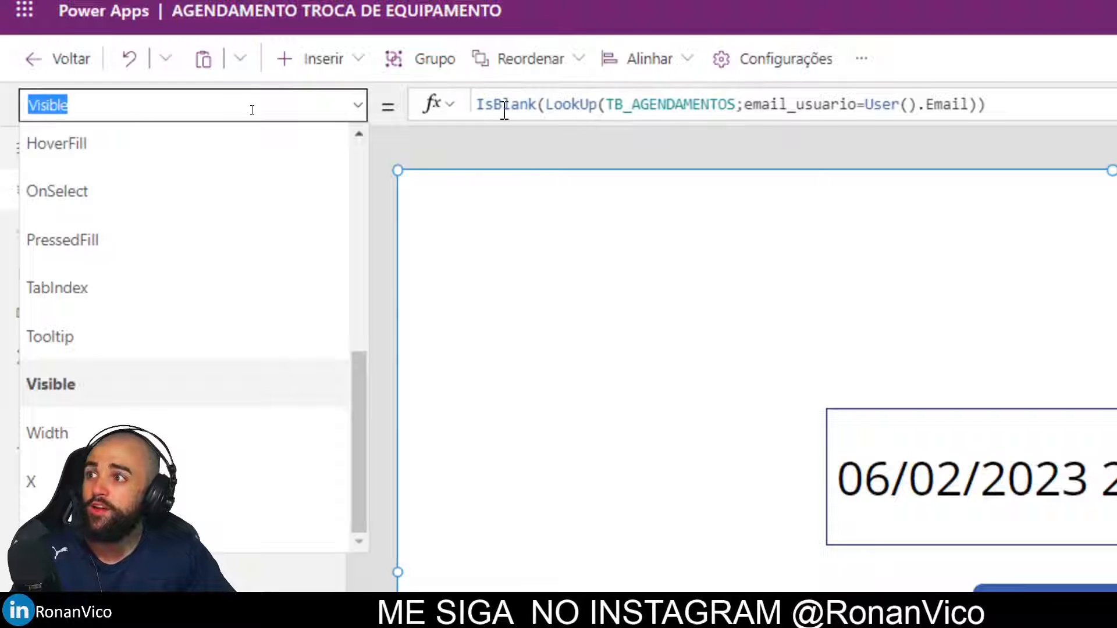
key(Escape)
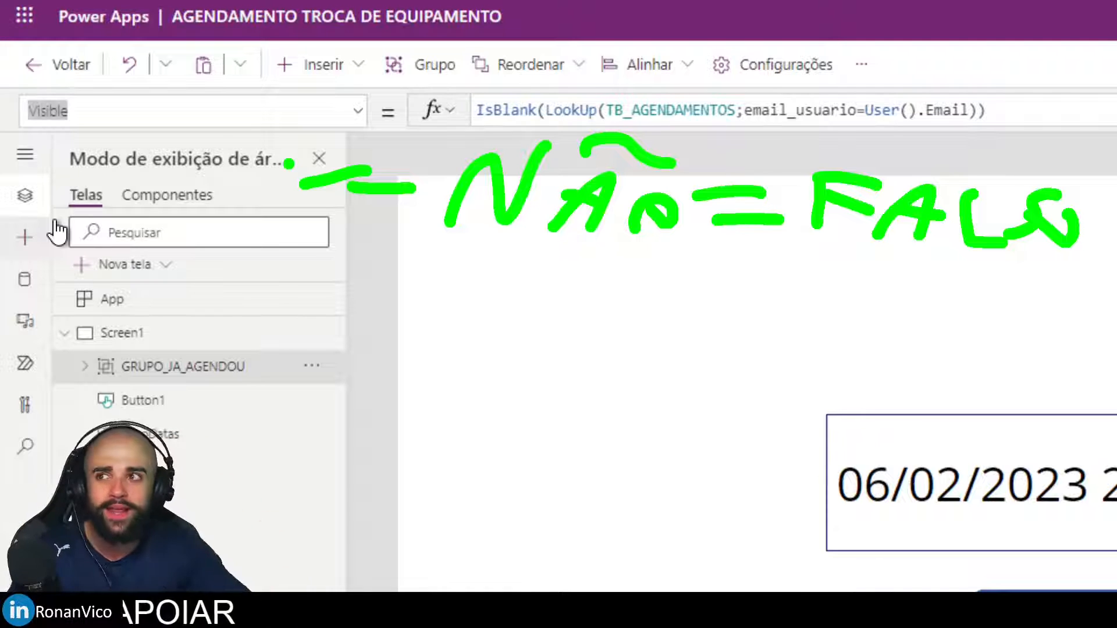
Negate the group's Visible formula, giving Not( IsBlank(LookUp(TB_AGENDAMENTOS;email_usuario=User().Email)) )
key(Escape)
text(1)
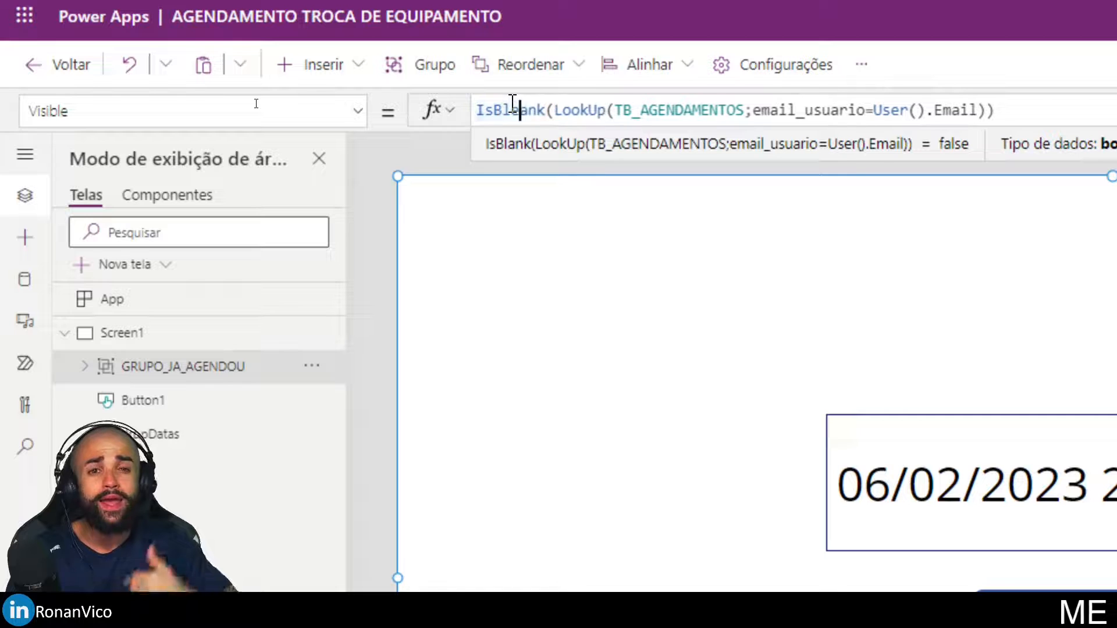
key(BackSpace)
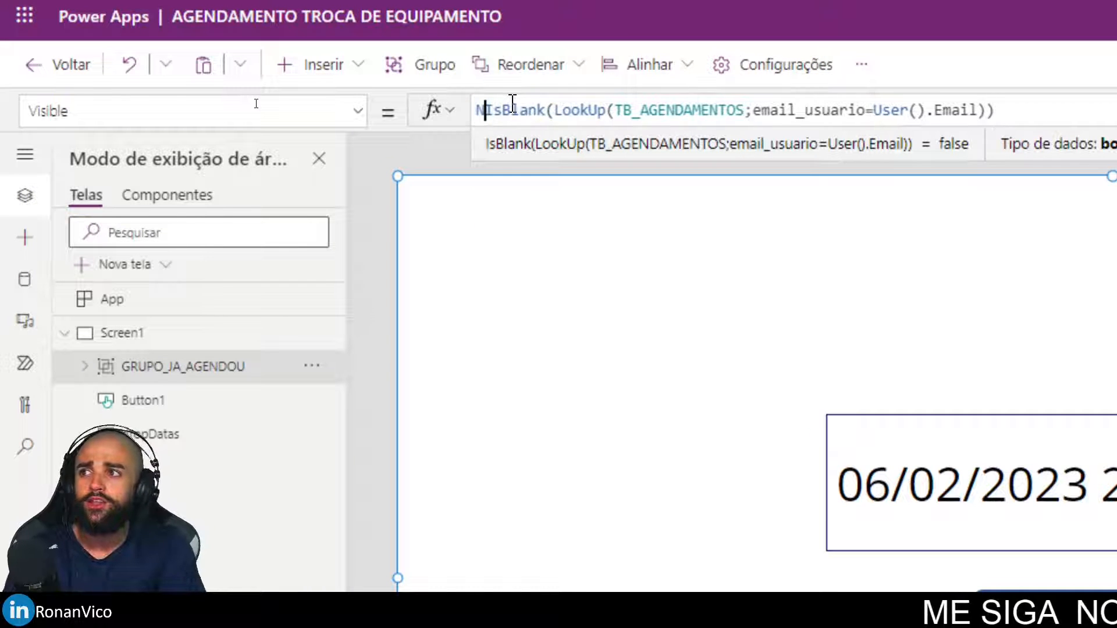
text(Not()
key(End)
text())
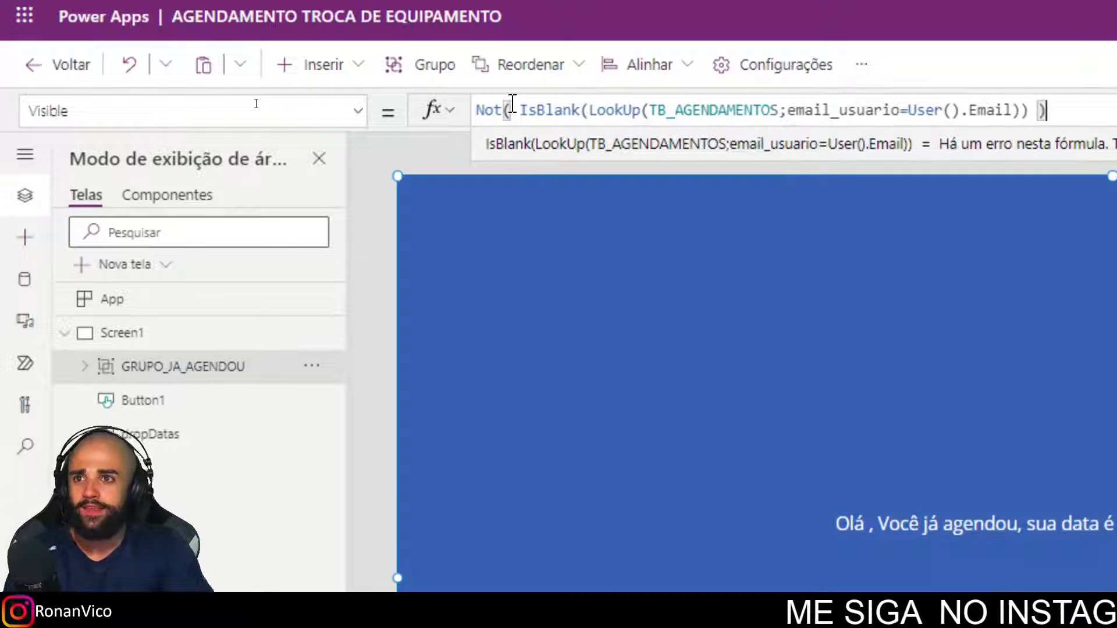
Deselect the group and preview the app to check the overlay for a user who already booked
drag(487, 137, 422, 282)
drag(671, 131, 598, 237)
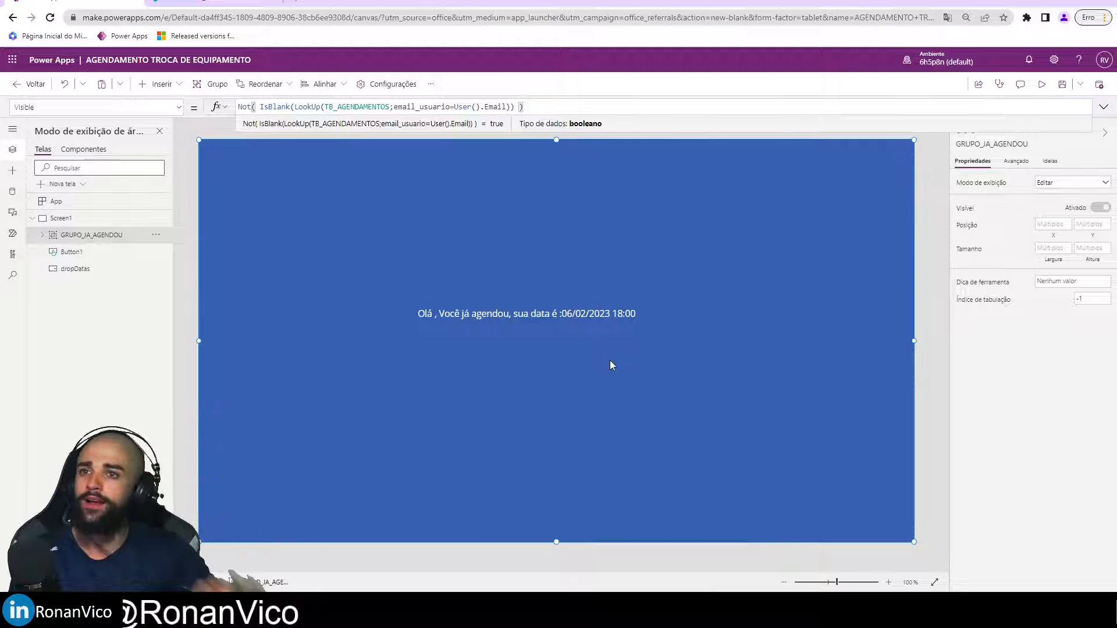
click(923, 165)
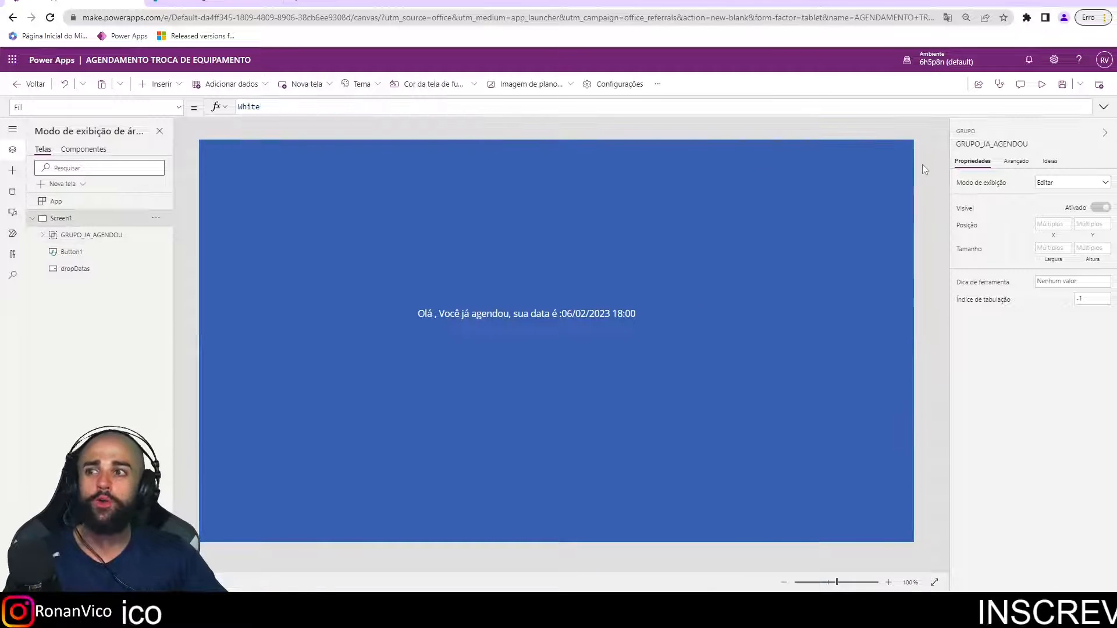
key(F5)
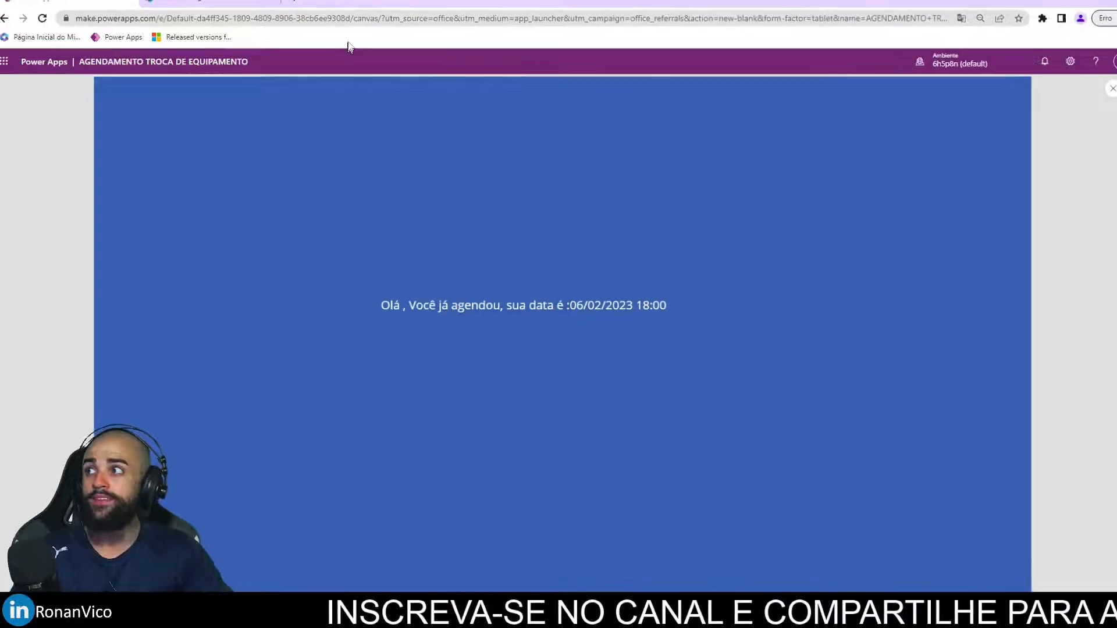
Switch to the SharePoint list TB_AGENDAMENTOS and clear email_usuario and ESTA_AGENDADO of the 2/6/2023 1:00 PM item
click(232, 2)
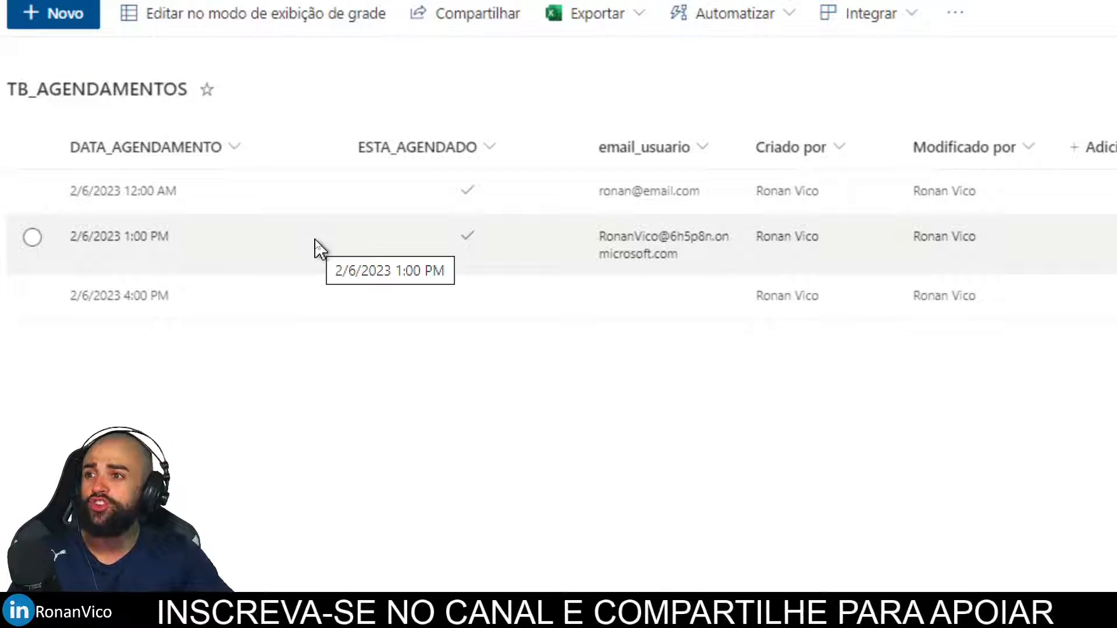
click(335, 248)
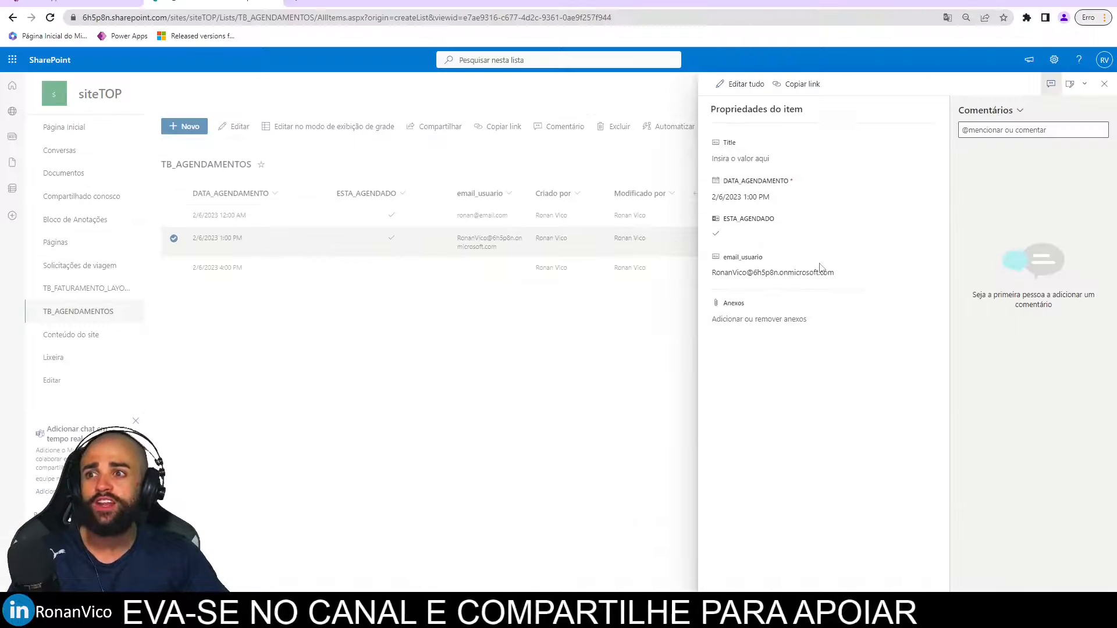
click(866, 272)
key(BackSpace)
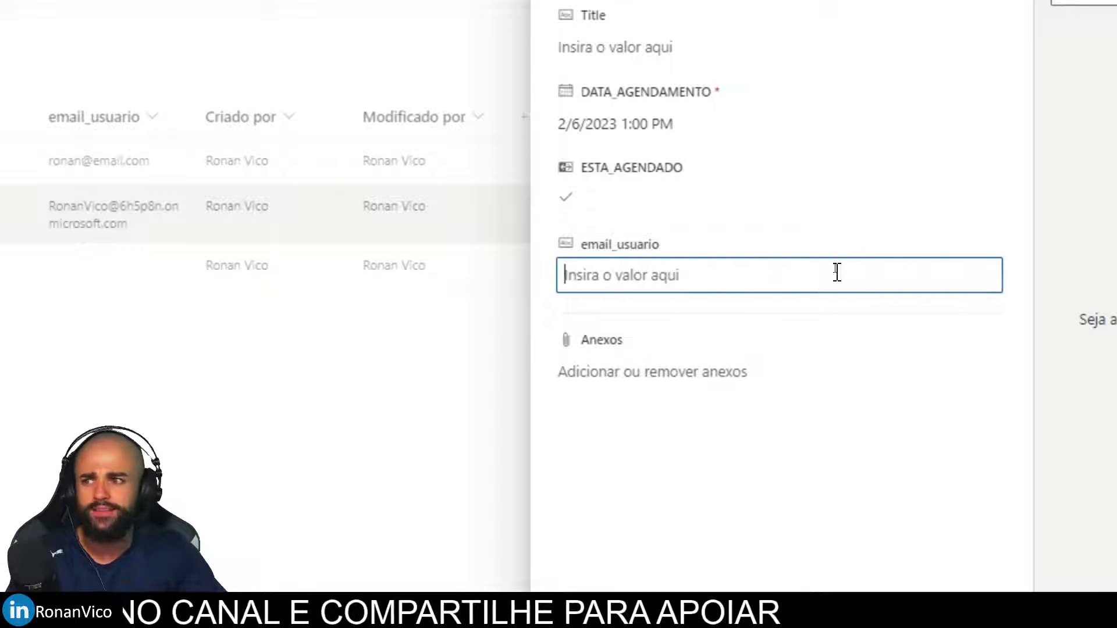
click(613, 207)
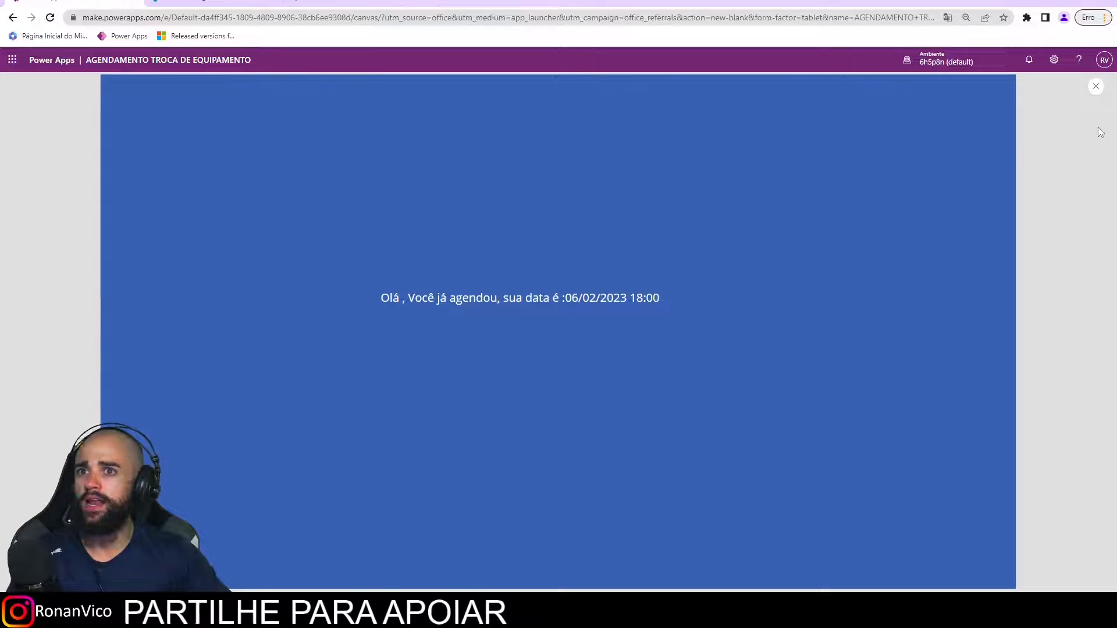
Return to Power Apps, close the preview with its tip, and run the App object's OnStart
key(Escape)
click(656, 369)
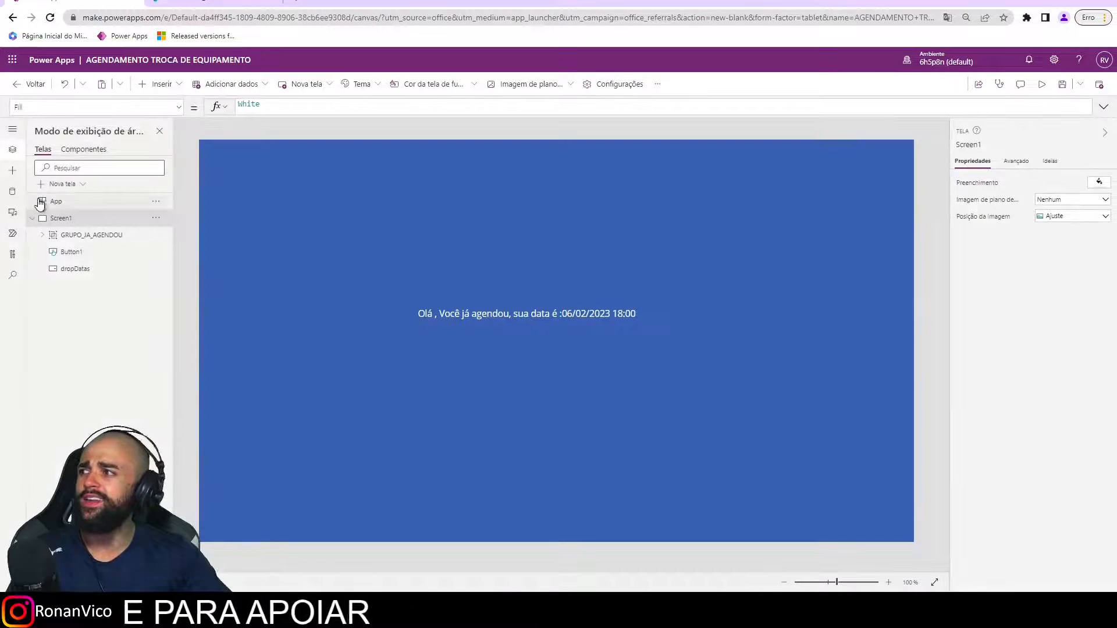
click(311, 210)
click(311, 203)
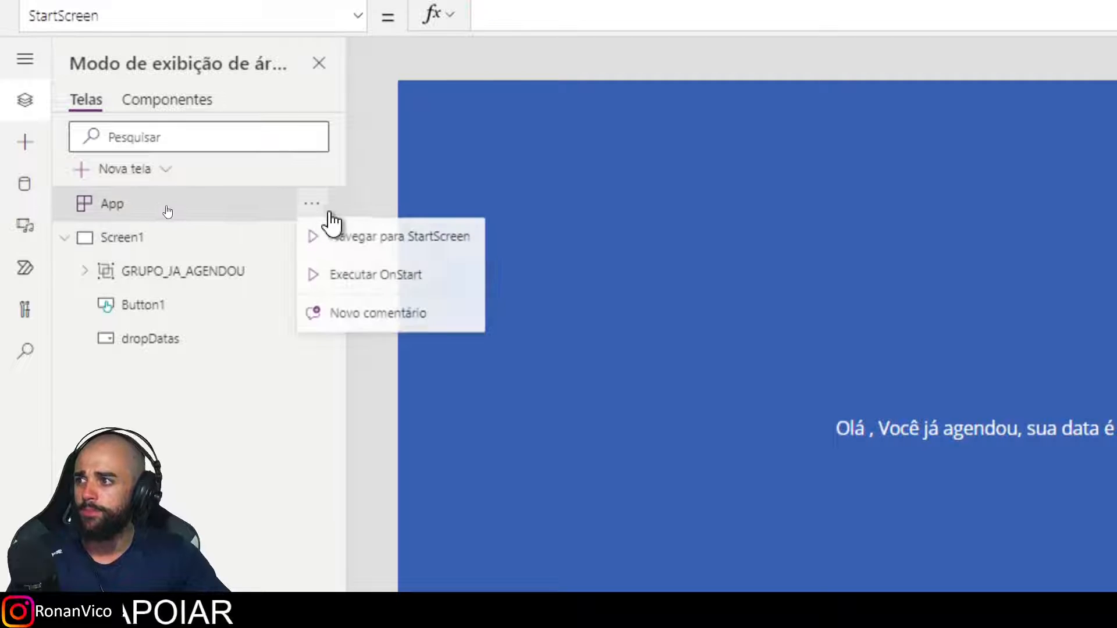
click(352, 278)
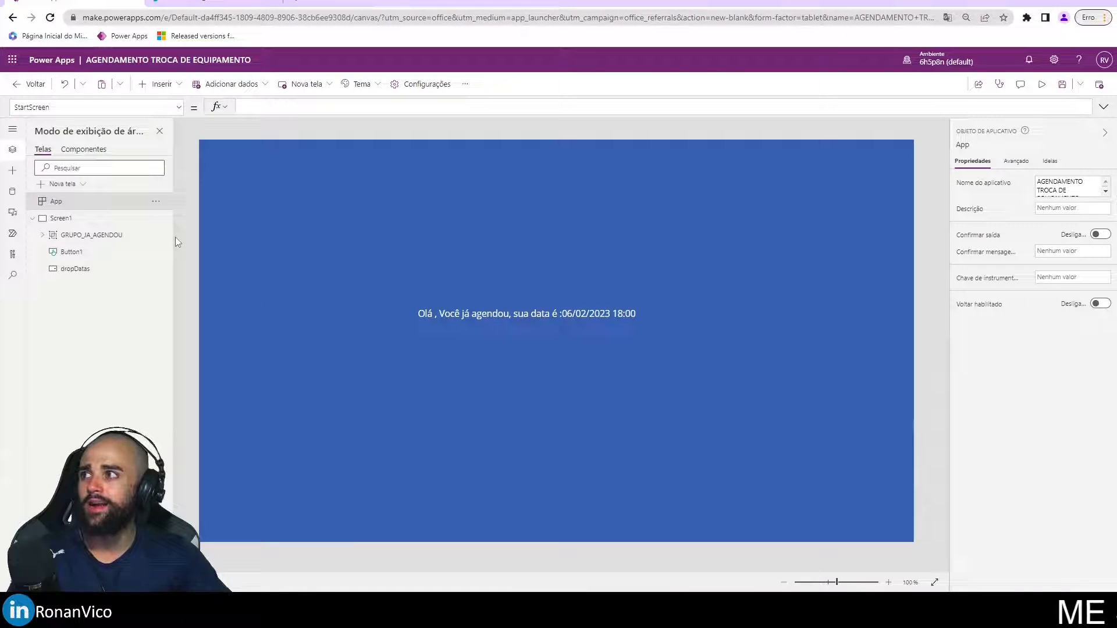
Refresh the TB_AGENDAMENTOS data source
click(12, 192)
click(161, 194)
click(170, 236)
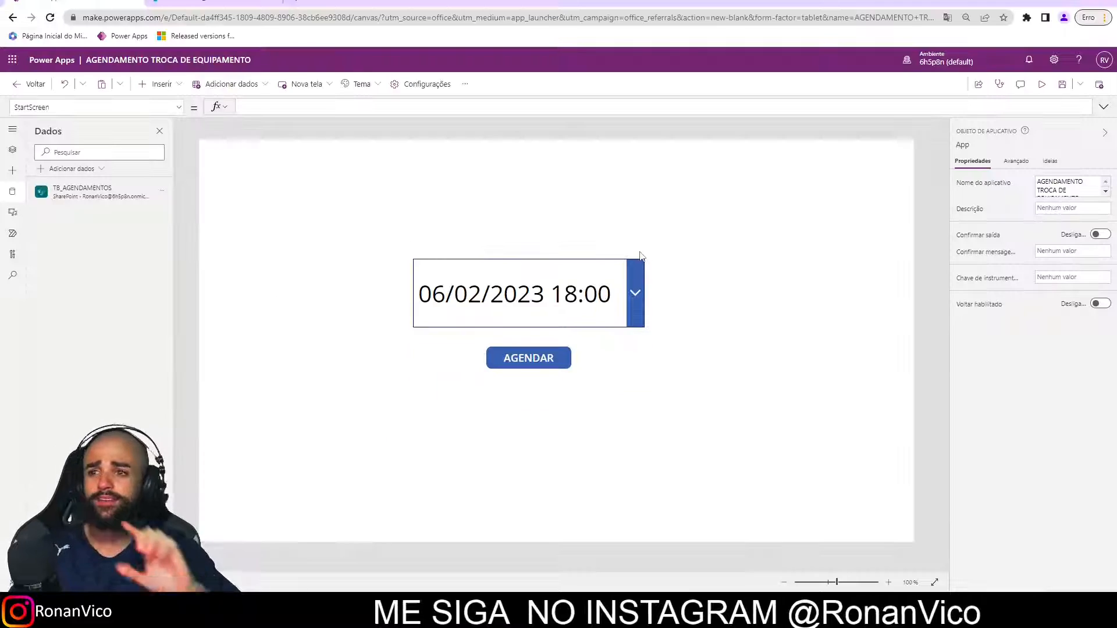
Add a text label above the date dropdown reading "Escolha um horario e clique em agendar", widened to fit on one line
click(157, 84)
click(186, 151)
drag(431, 194, 443, 196)
double_click(253, 106)
text(Escolha)
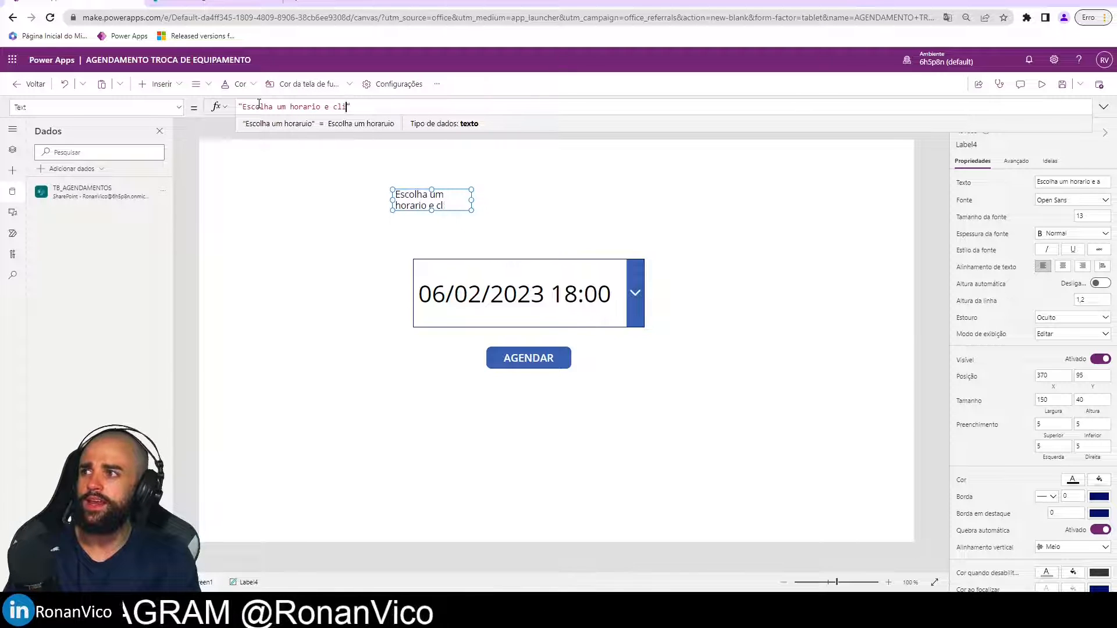
click(582, 193)
click(468, 200)
click(811, 264)
Preview the app and book the 06/02/2023 21:00 slot
key(F5)
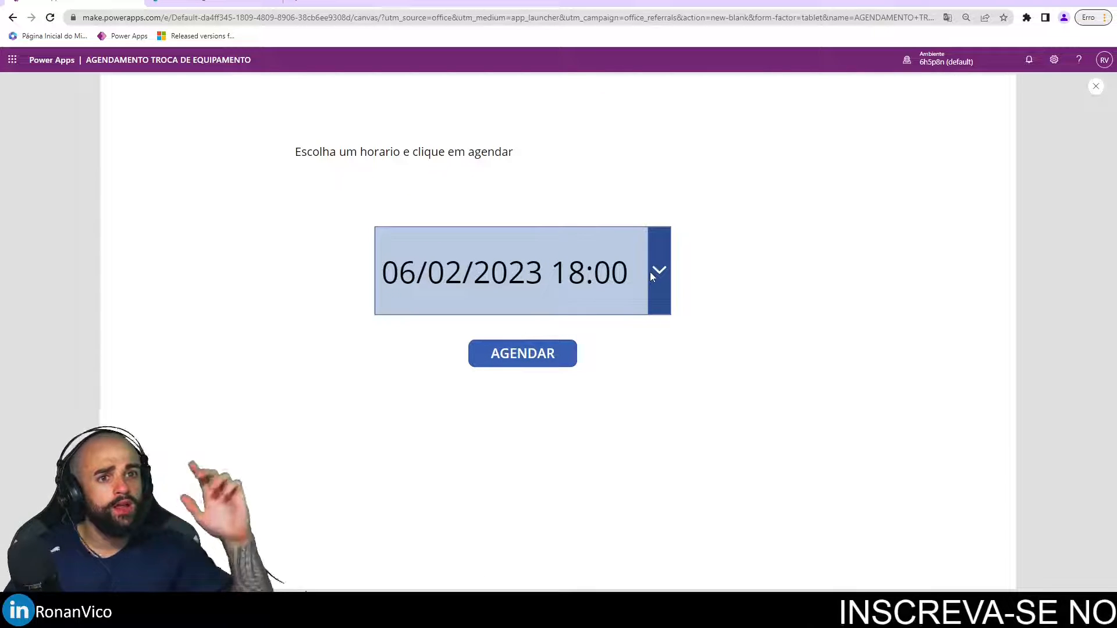
click(651, 271)
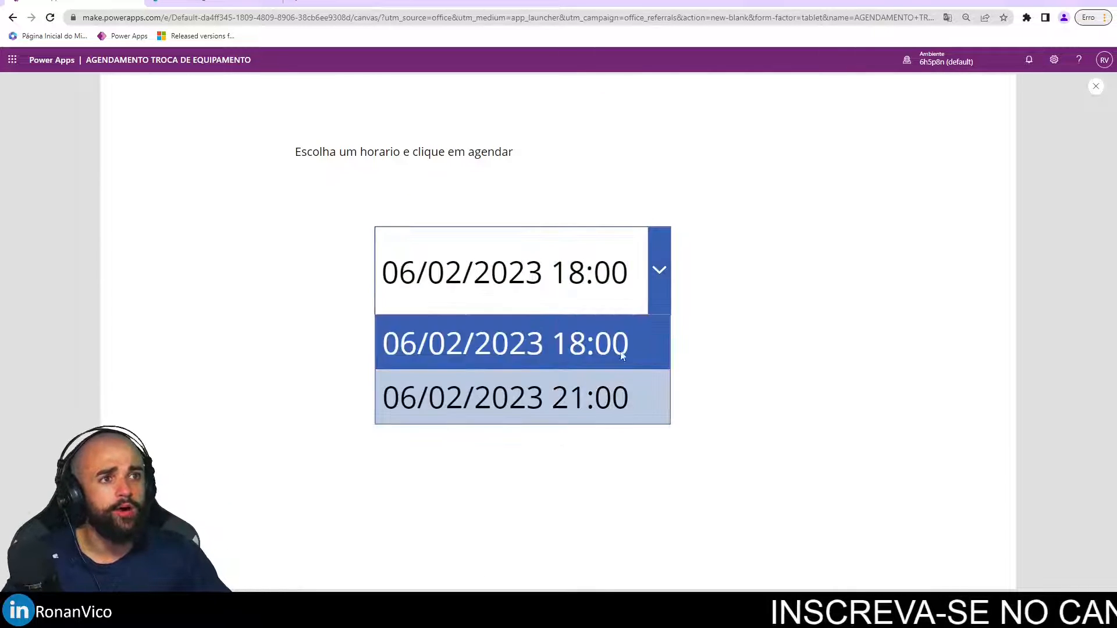
click(561, 388)
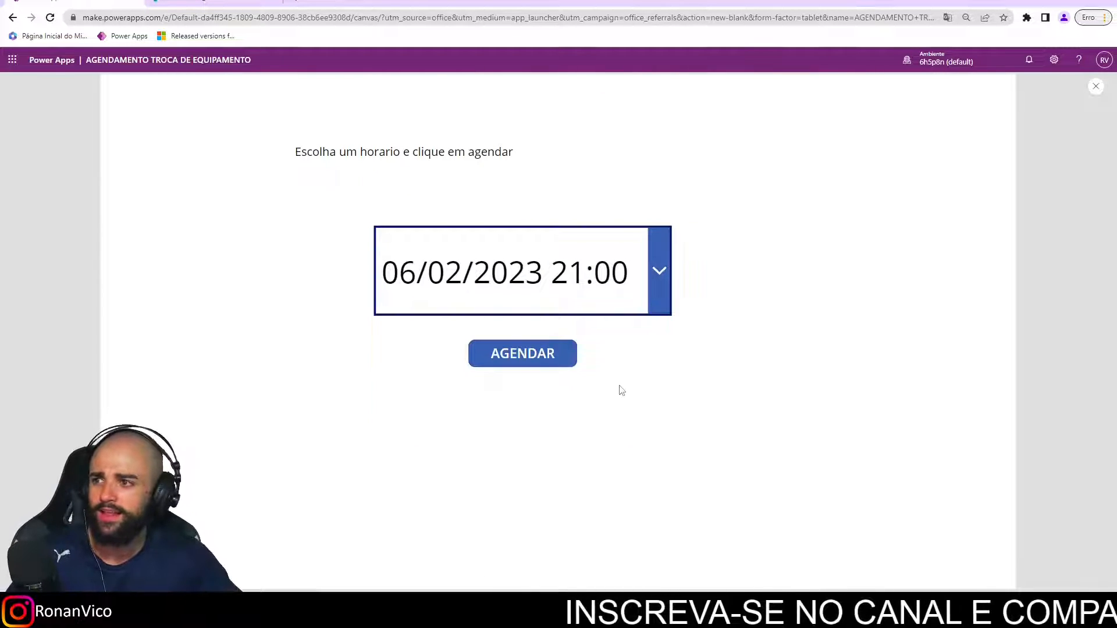
click(535, 364)
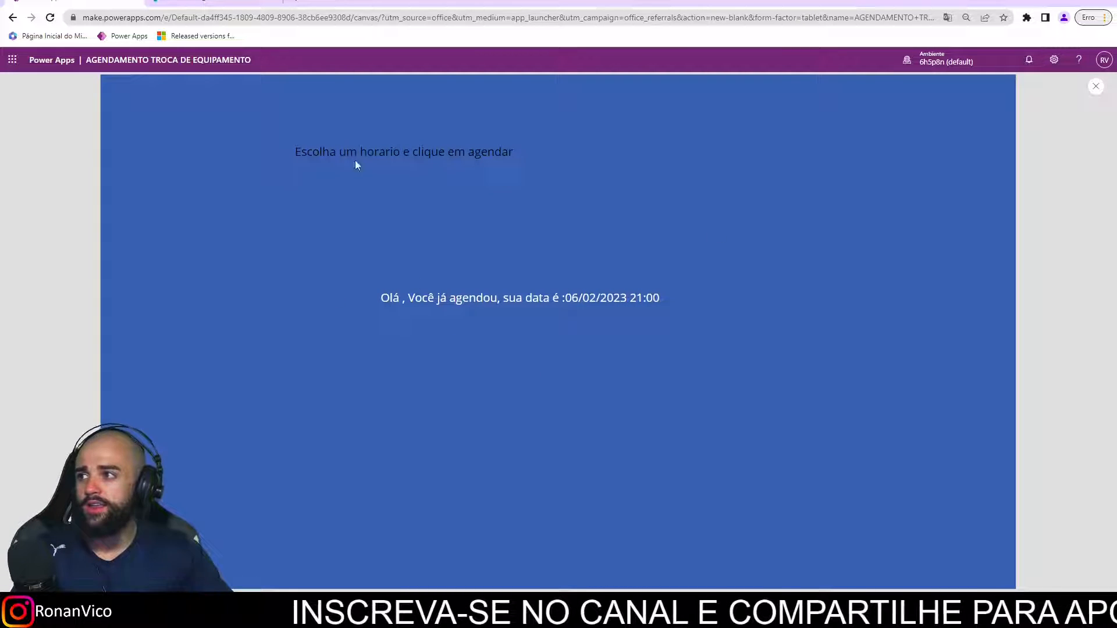
Close the preview with its tip and bring GRUPO_JA_AGENDOU to the front, above the new instruction label
click(1095, 86)
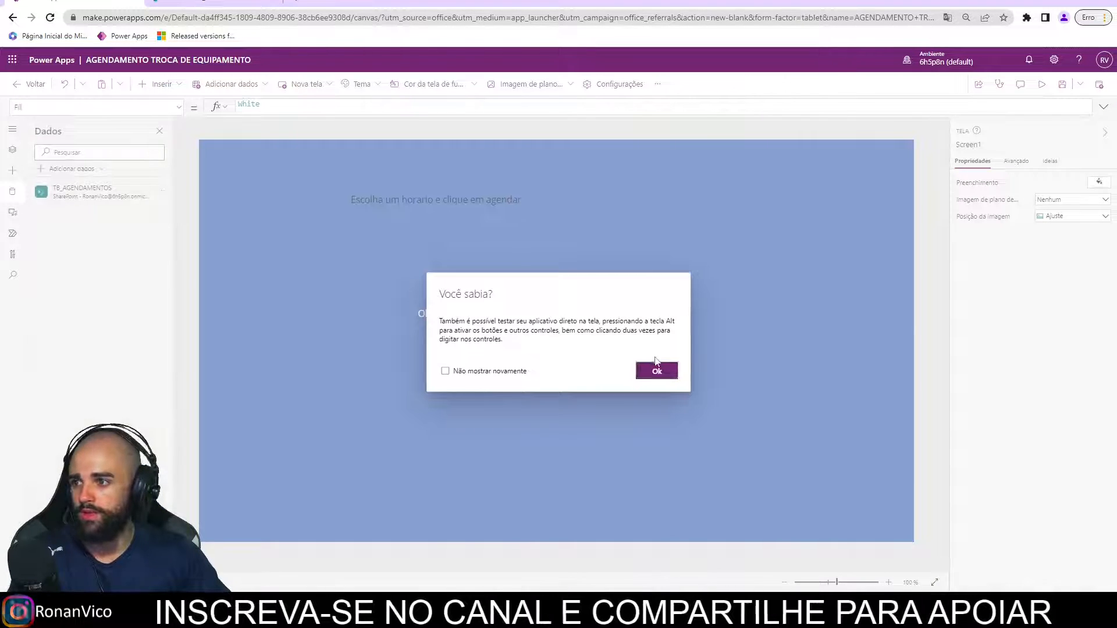
click(676, 294)
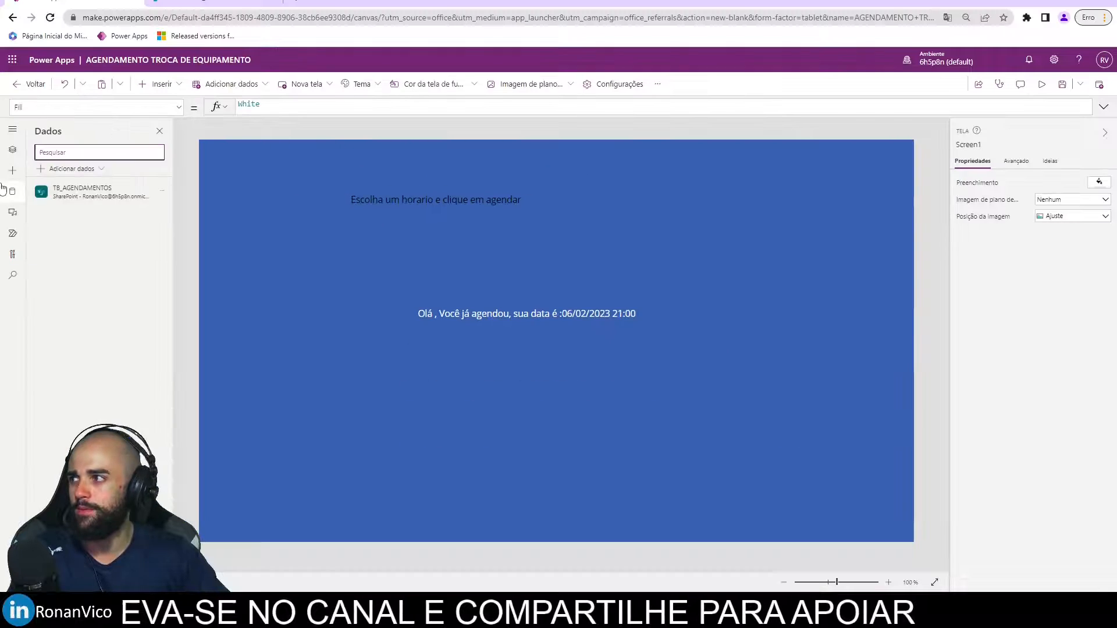
click(13, 152)
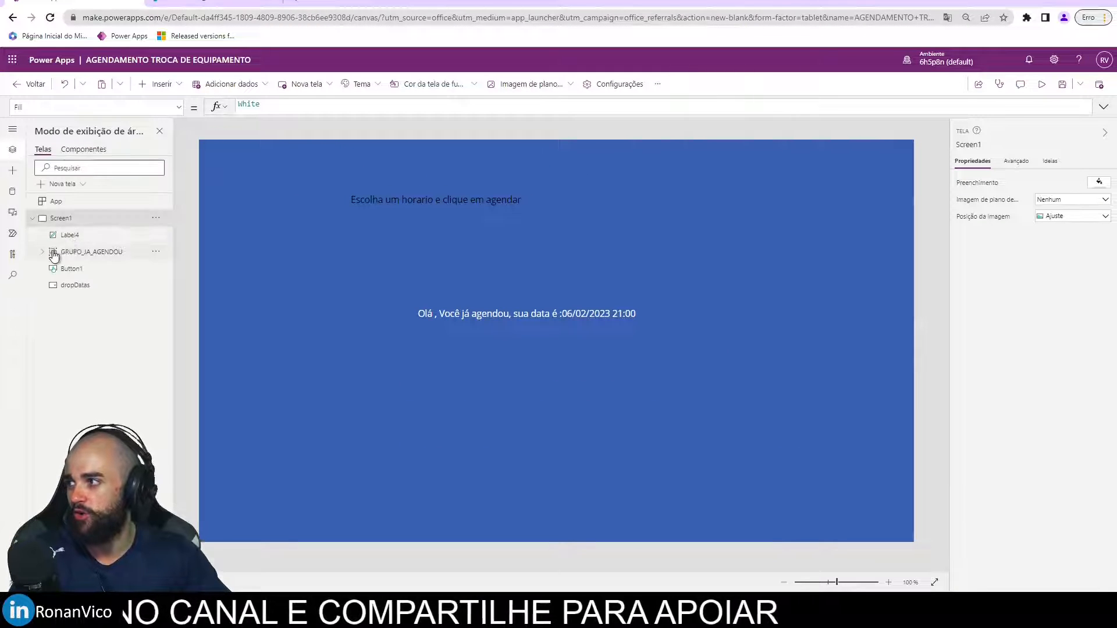
click(156, 251)
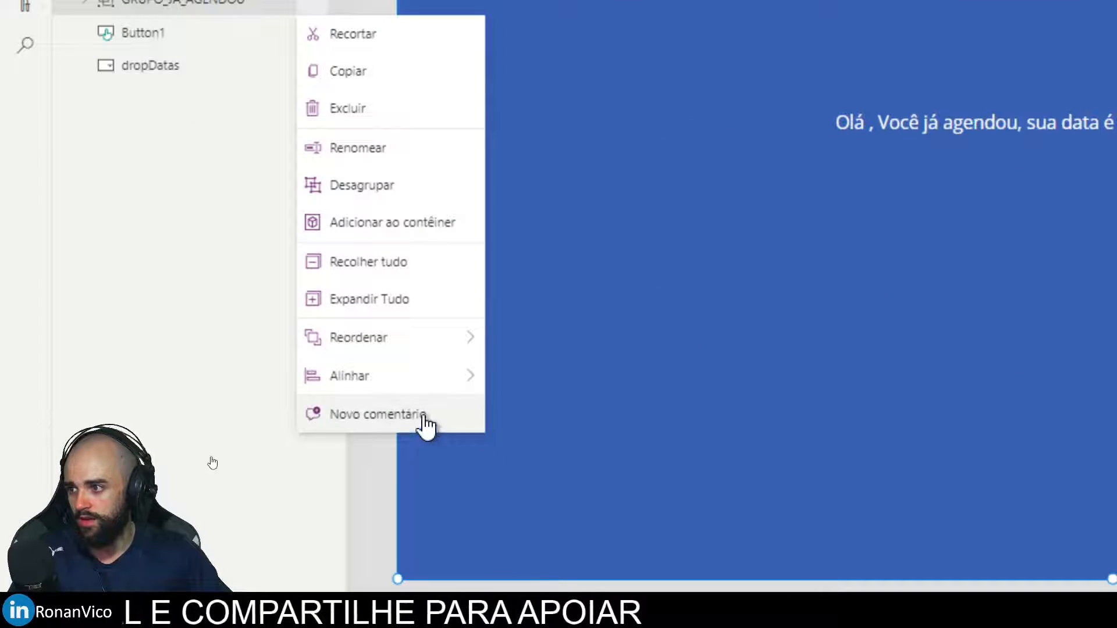
mouse_move(416, 340)
click(512, 336)
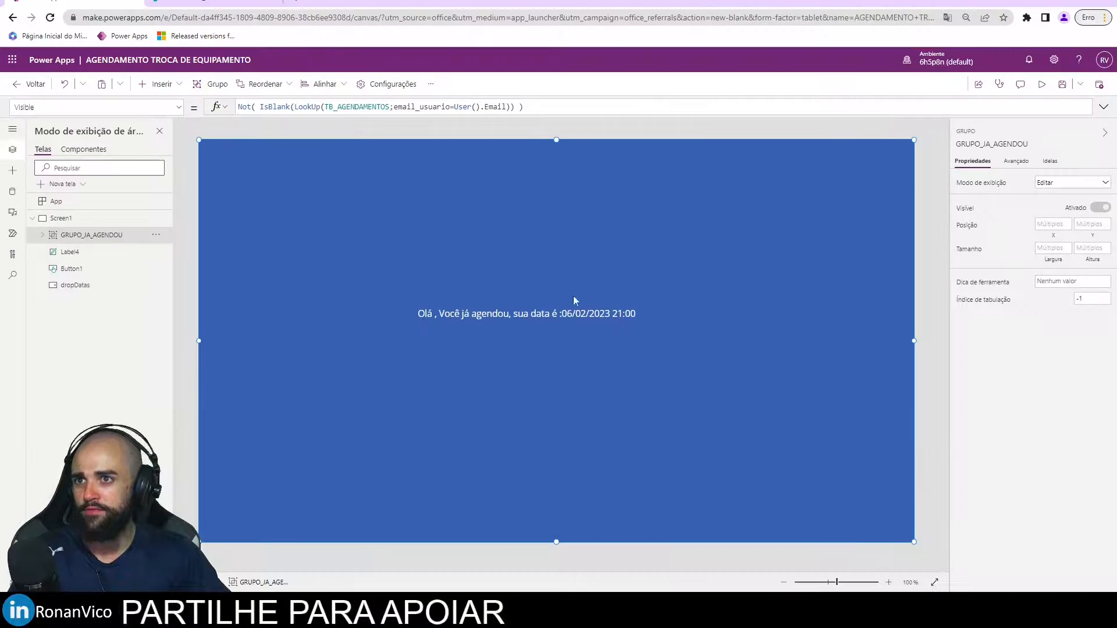
Preview the app to check that the overlay covers the label, then close the preview and collapse Screen1 in the tree
click(934, 325)
key(F5)
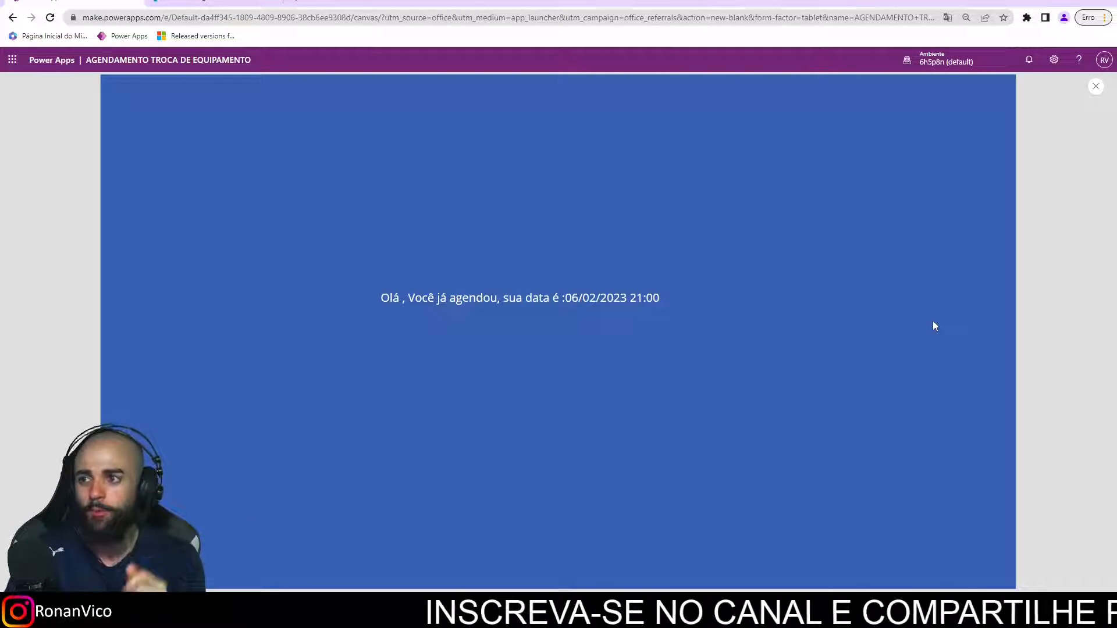
click(1096, 87)
click(664, 369)
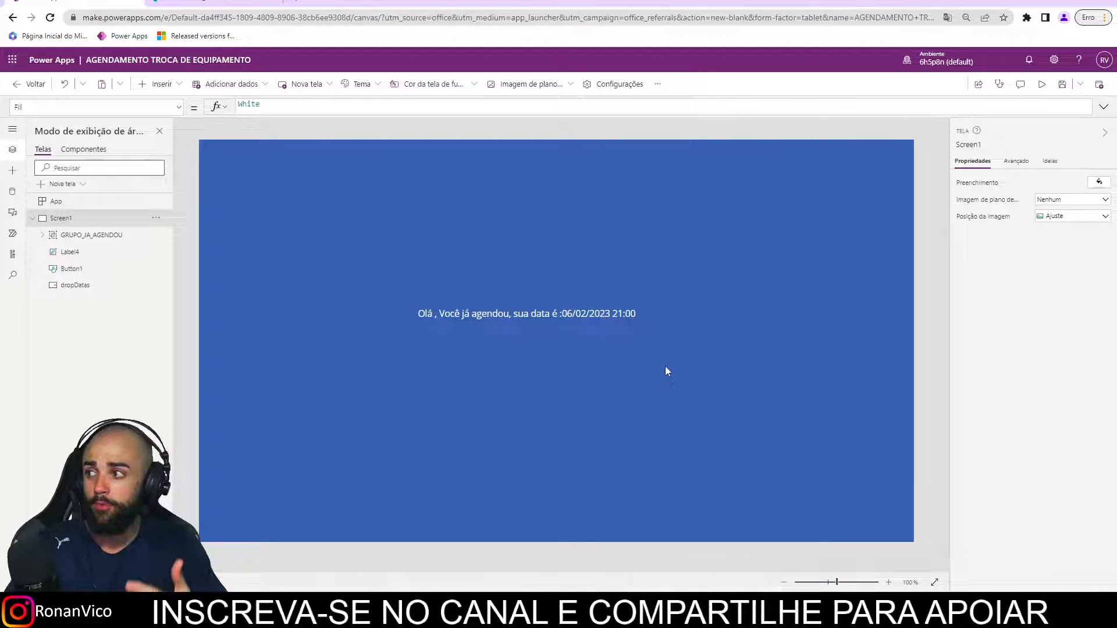
click(32, 218)
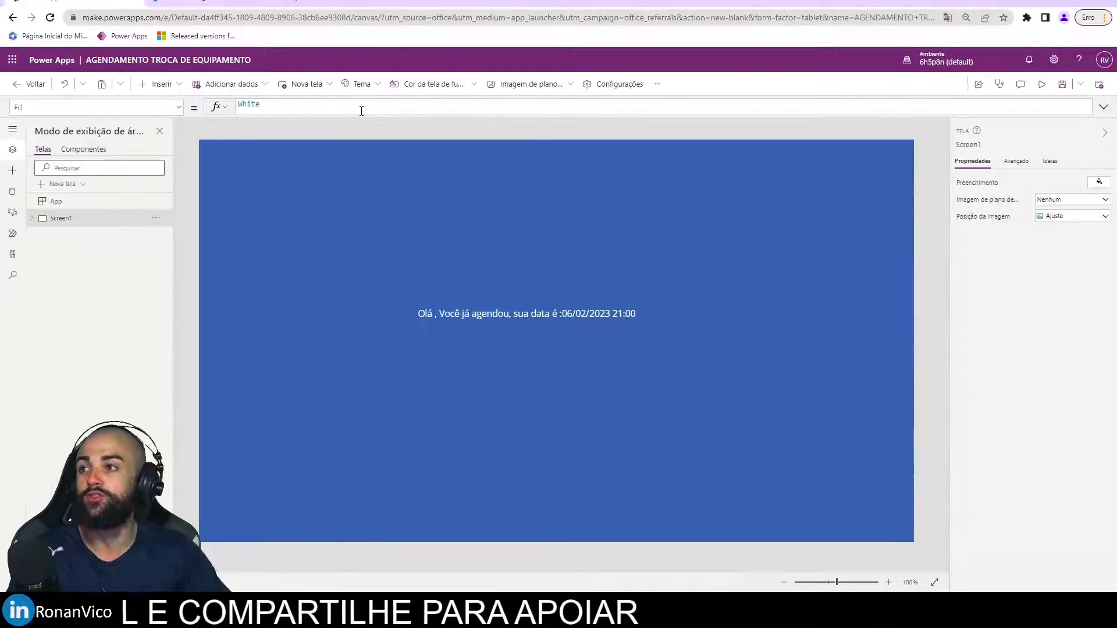
Switch to the SharePoint list and clear email_usuario and ESTA_AGENDADO of the 2/6/2023 4:00 PM item
click(207, 5)
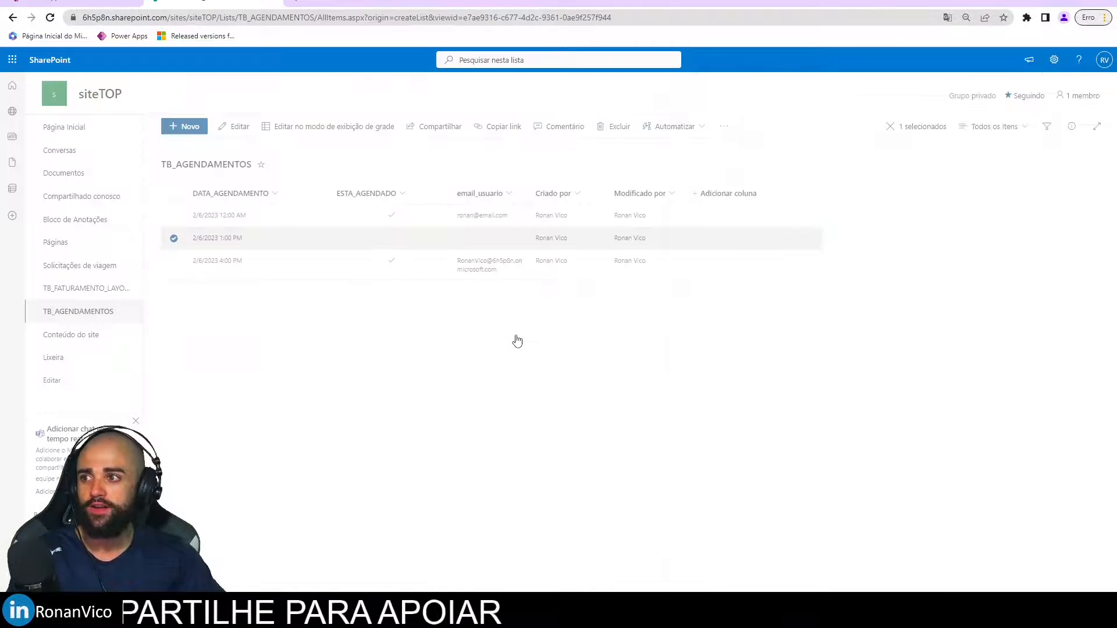
click(457, 270)
double_click(481, 276)
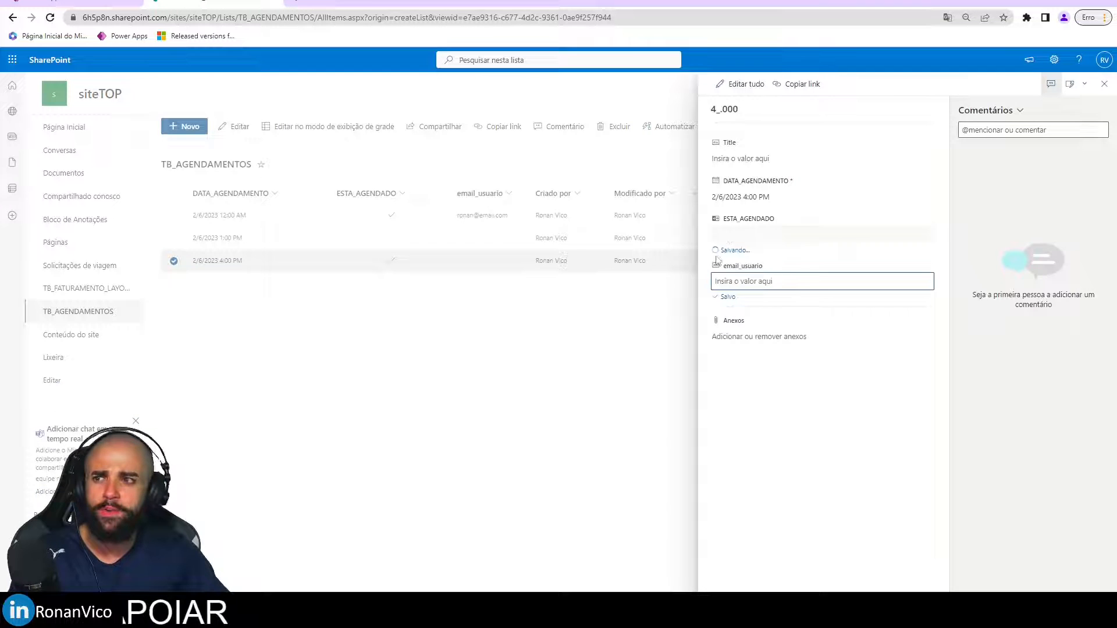
click(533, 428)
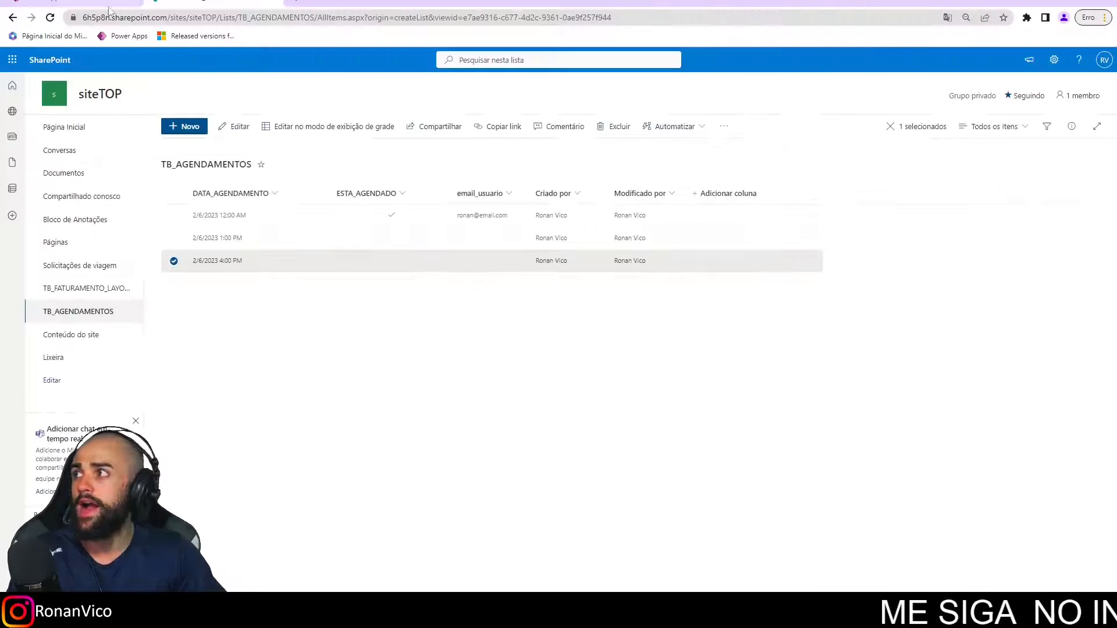
click(109, 11)
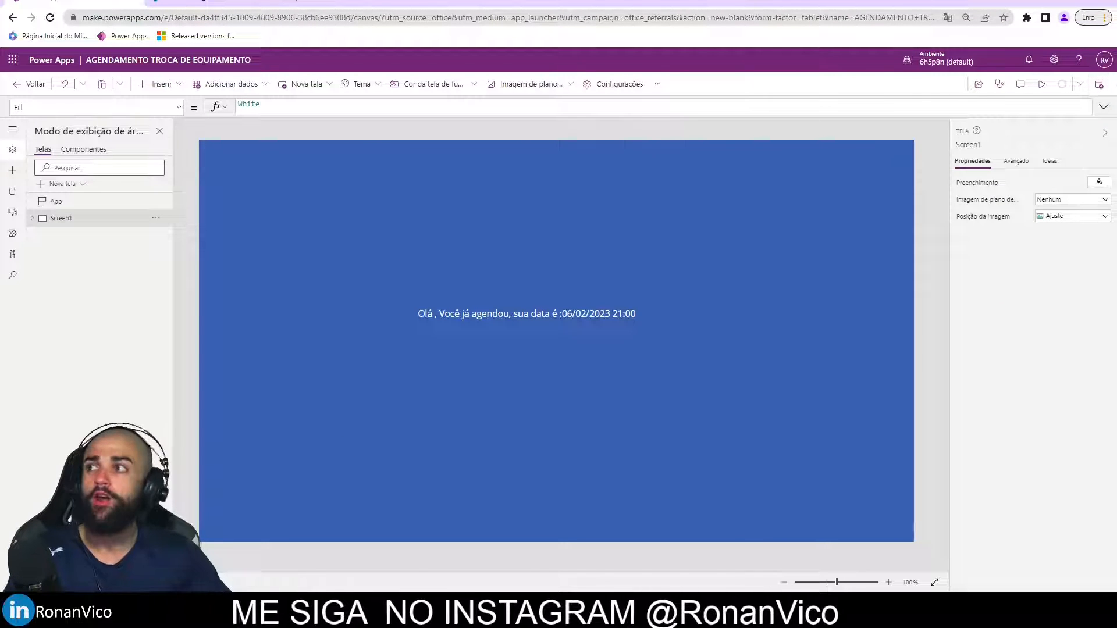
key(ctrl+Tab)
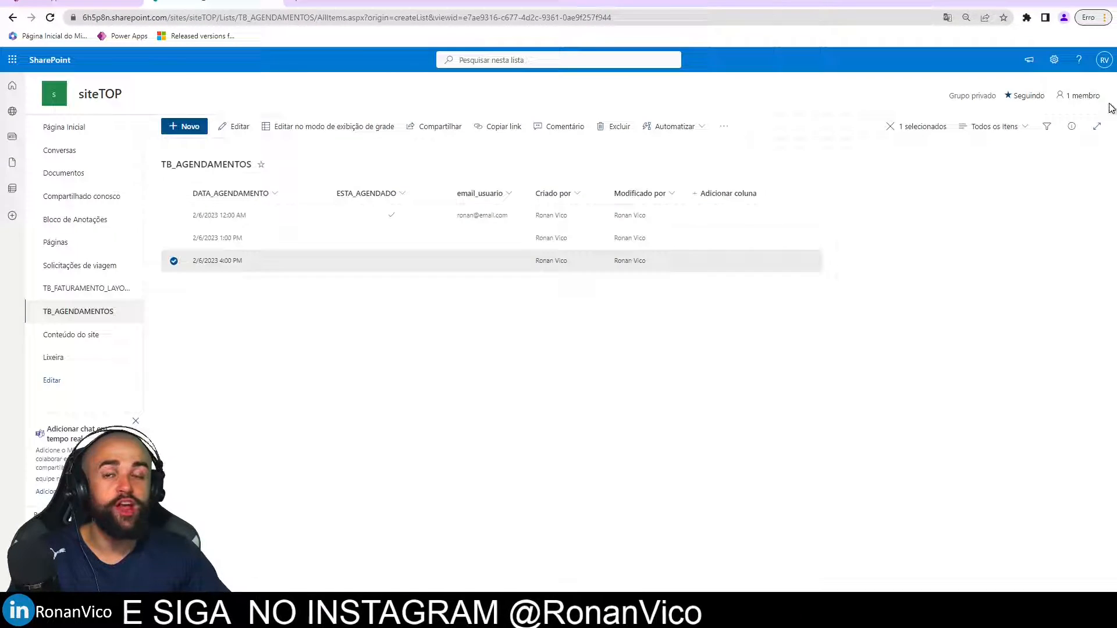
Add the test colleague as a member of the siteTOP group and close the membership pane
click(1087, 98)
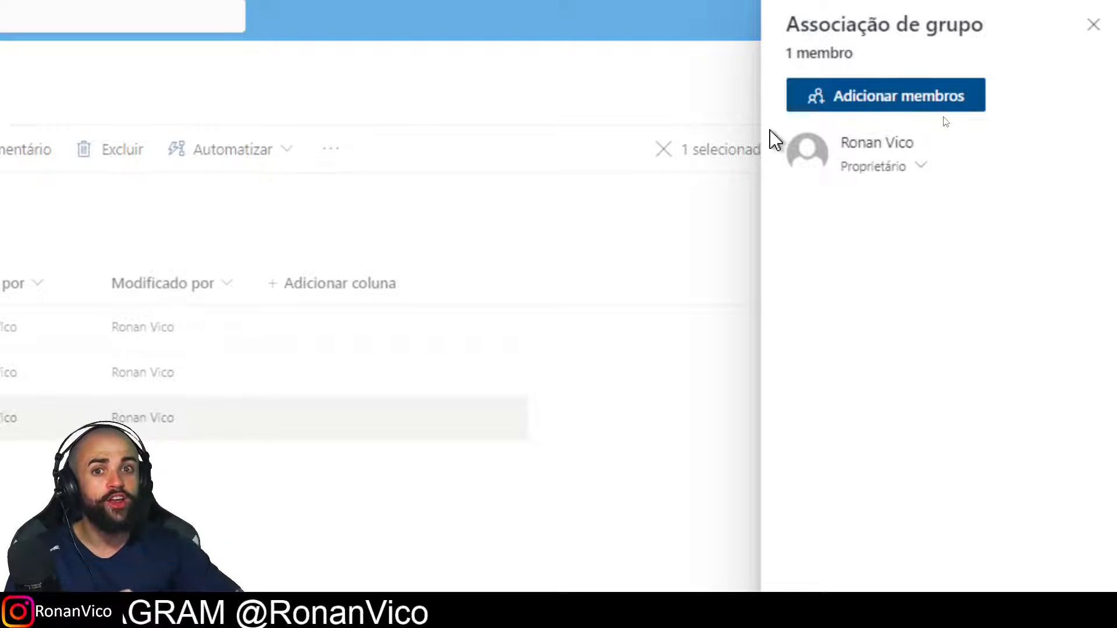
click(850, 106)
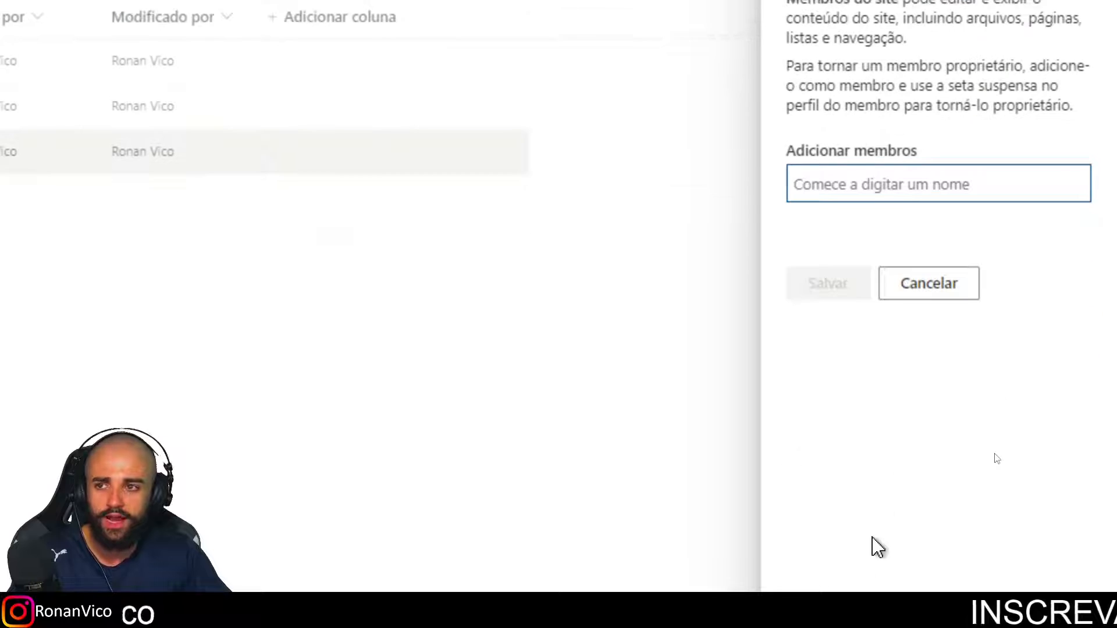
text(patti)
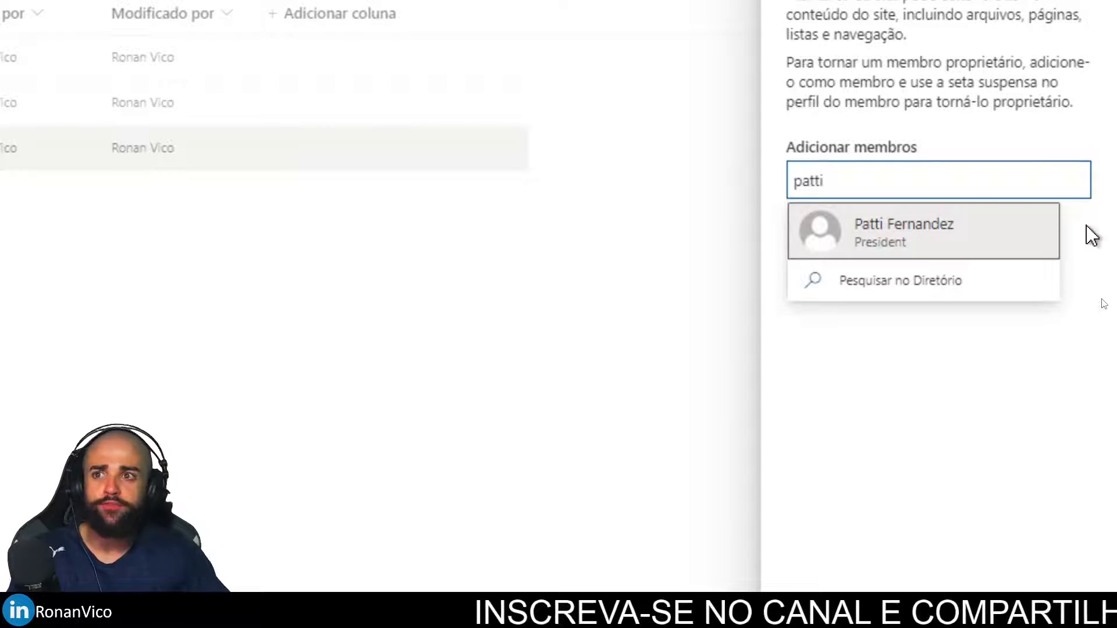
click(989, 232)
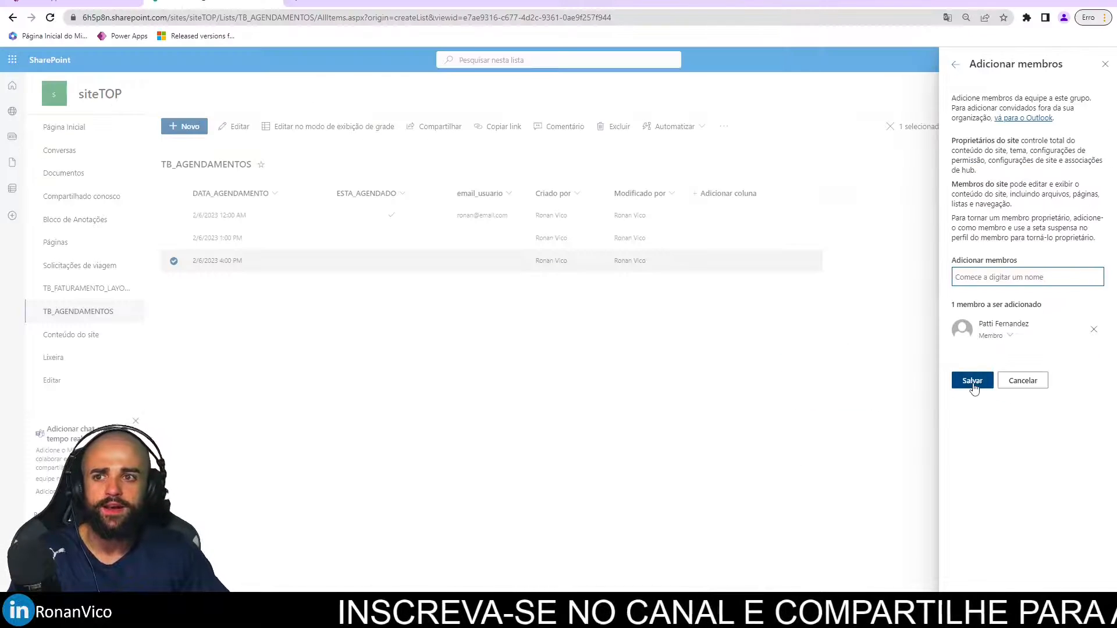
click(970, 384)
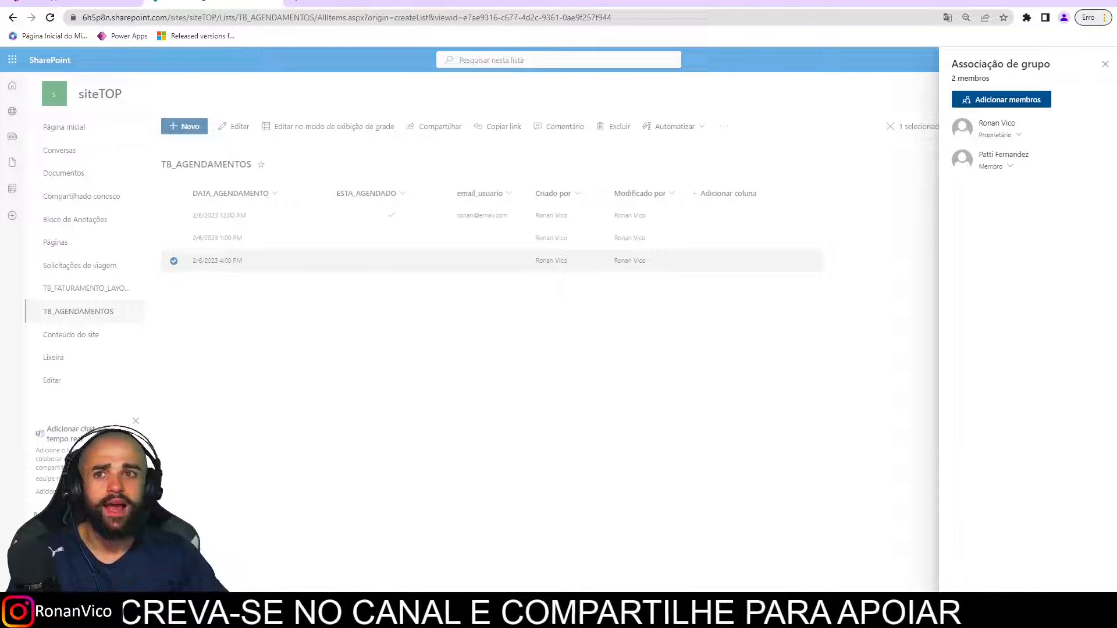
click(1104, 64)
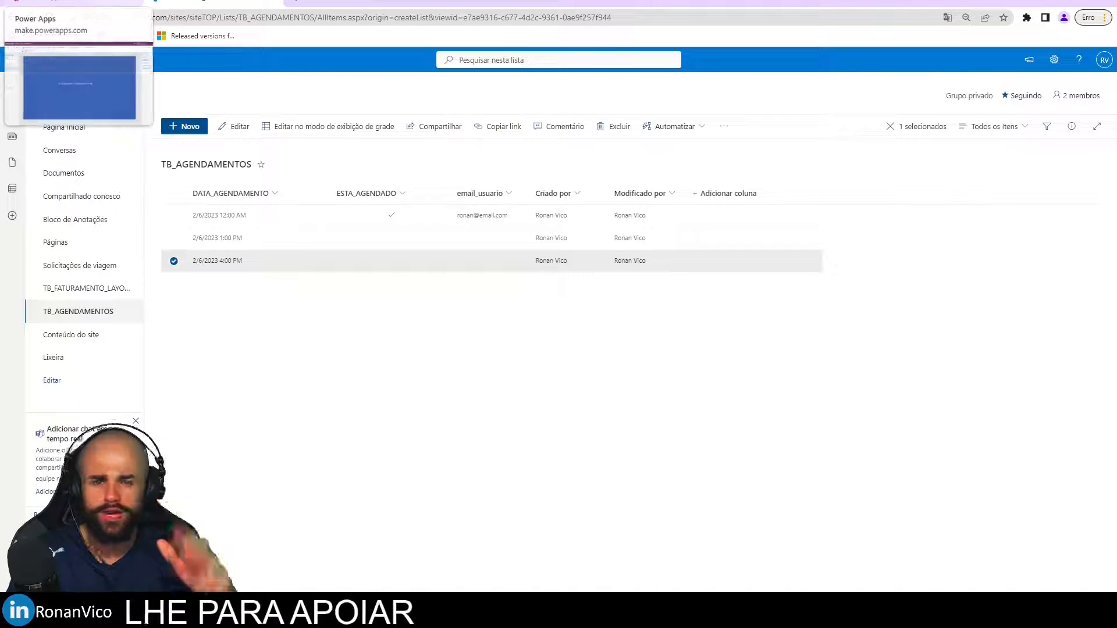
Switch to Power Apps and share AGENDAMENTO TROCA DE EQUIPAMENTO with the same colleague as a user, with the email invitation enabled
click(76, 3)
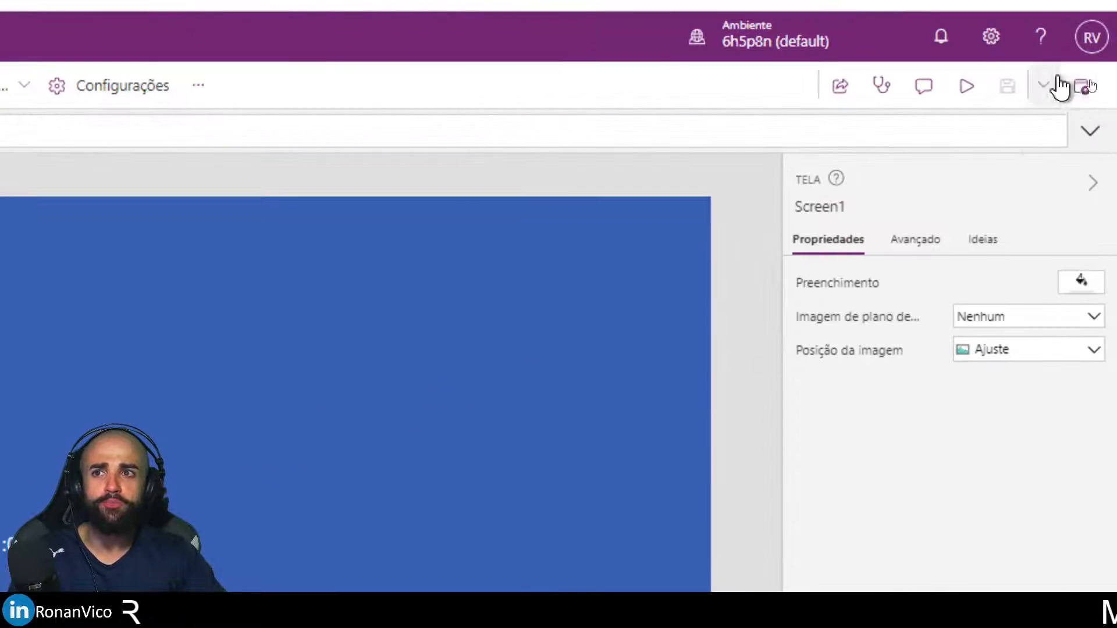
click(1044, 93)
click(841, 88)
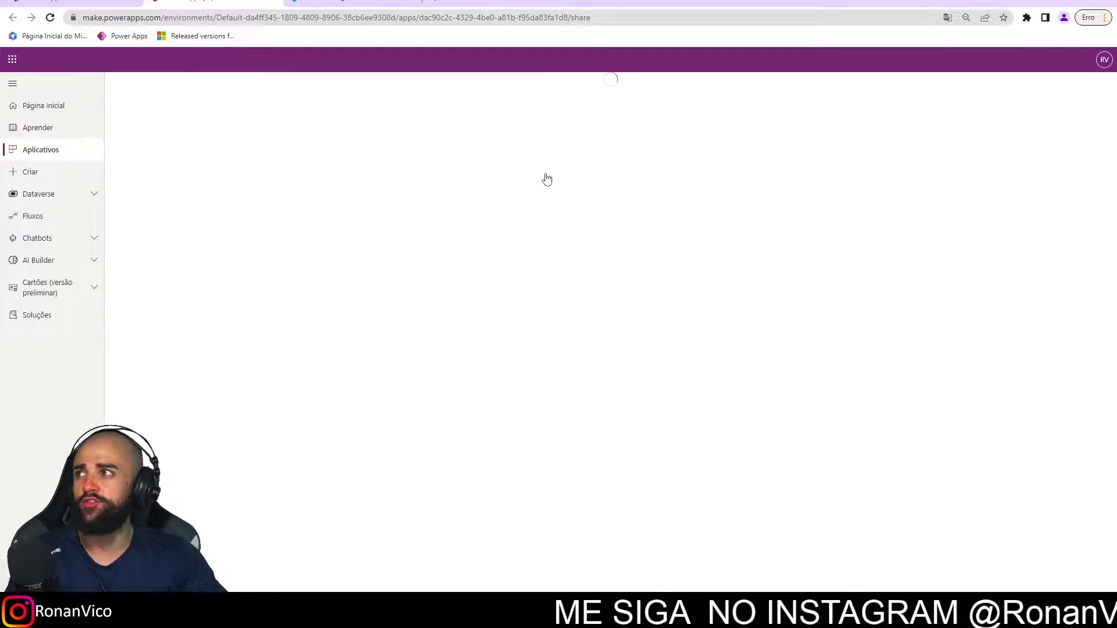
click(757, 120)
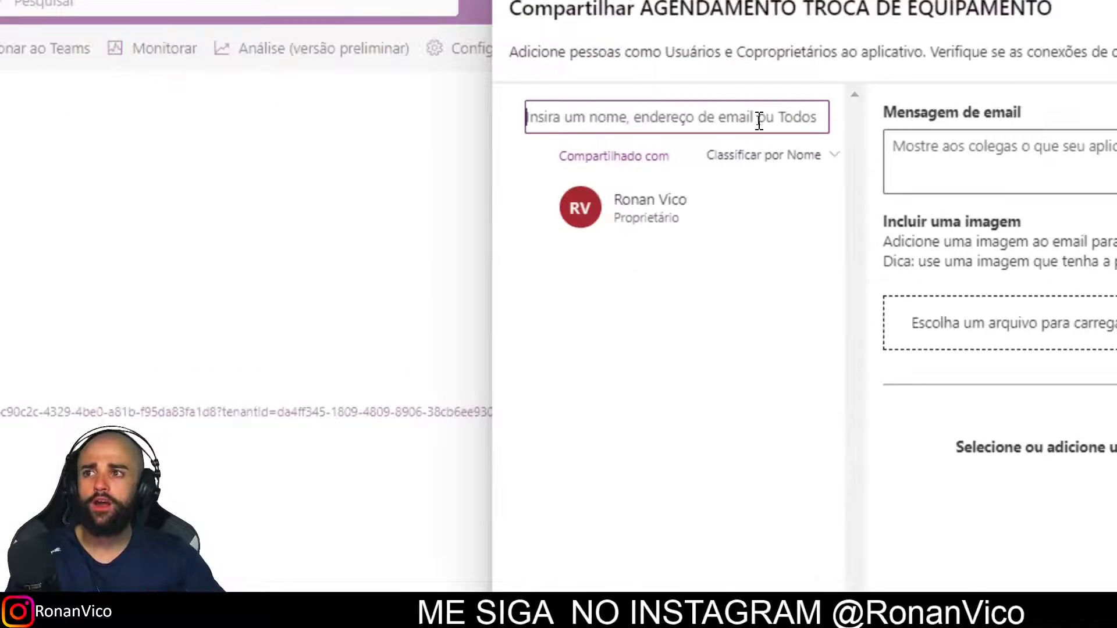
text(patti)
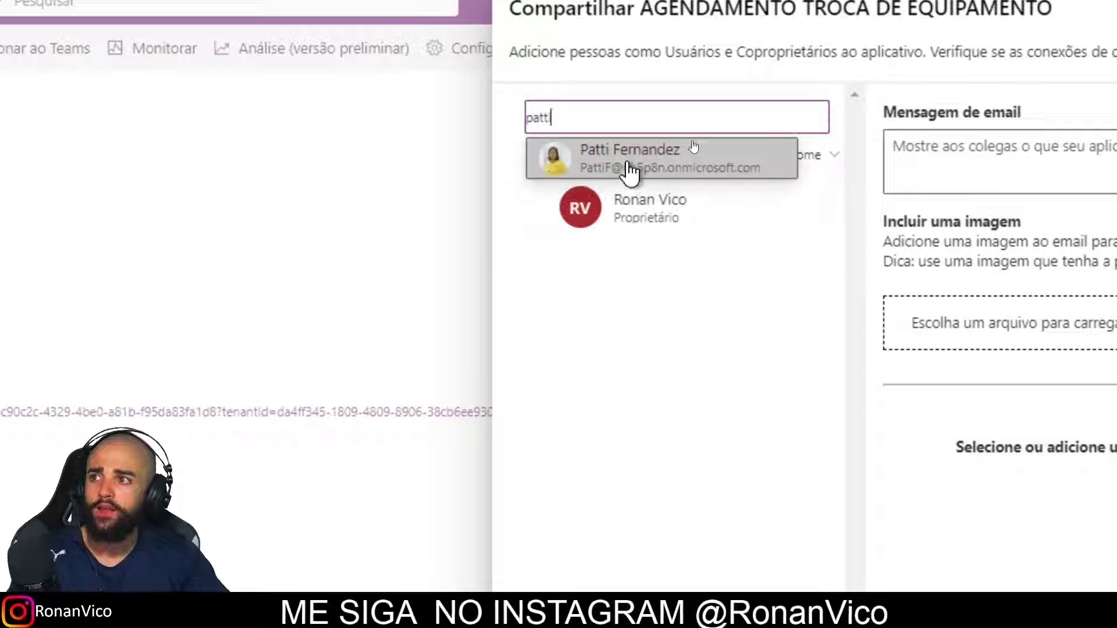
click(628, 168)
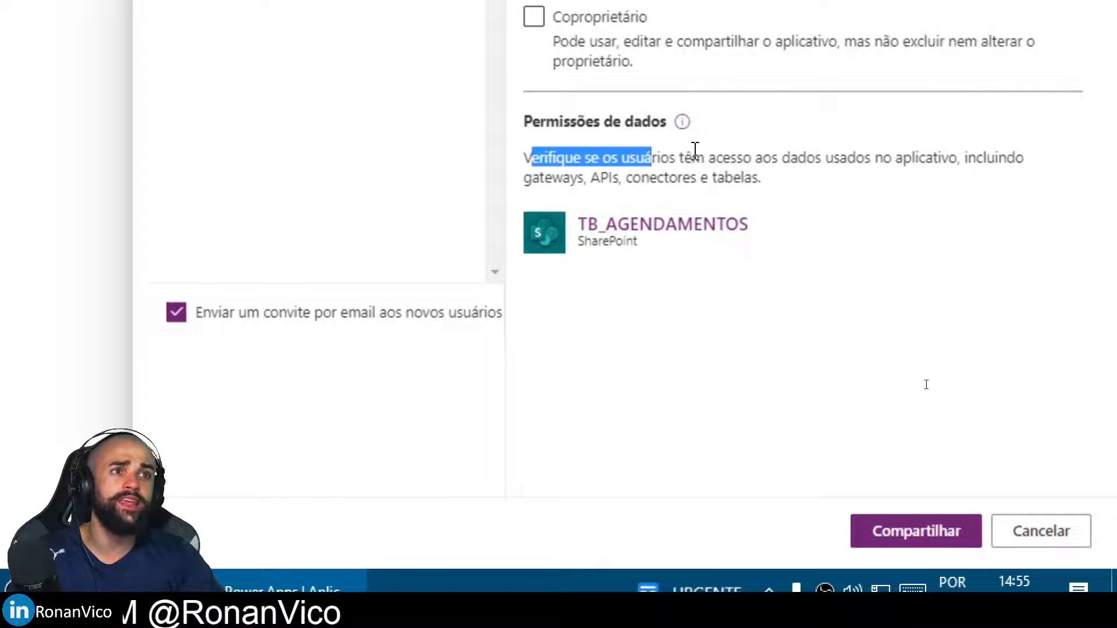
drag(688, 282, 580, 204)
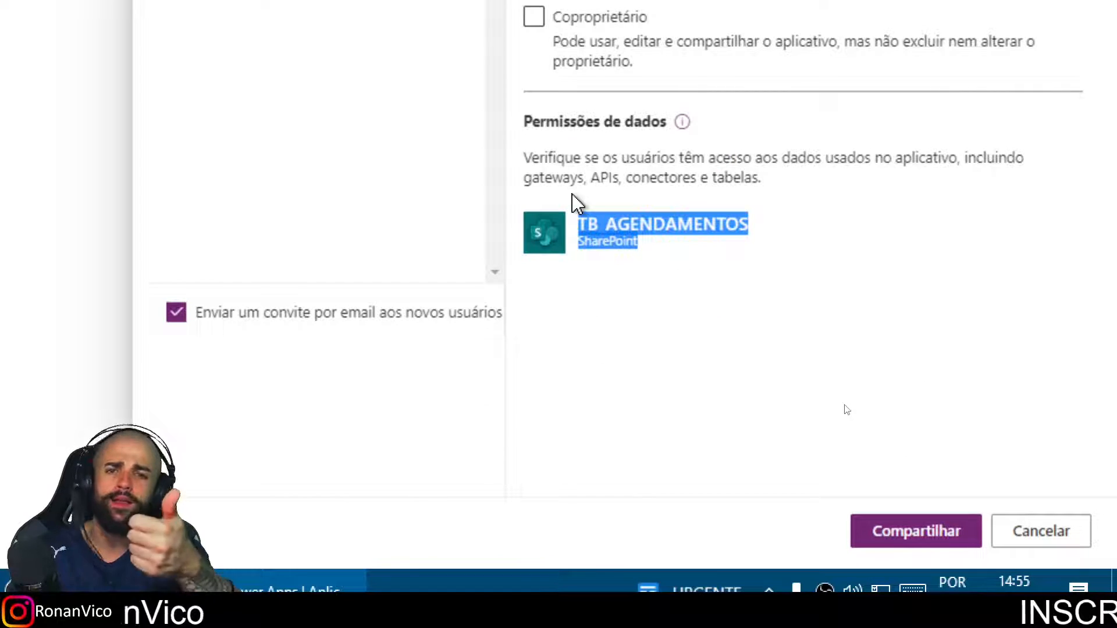
click(937, 534)
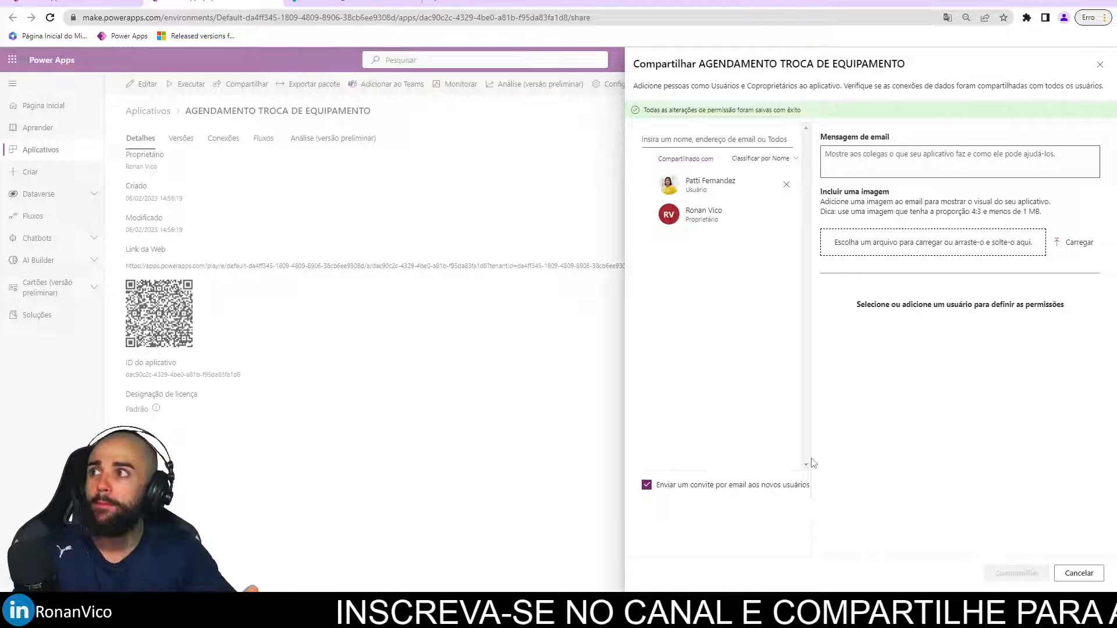
click(1101, 64)
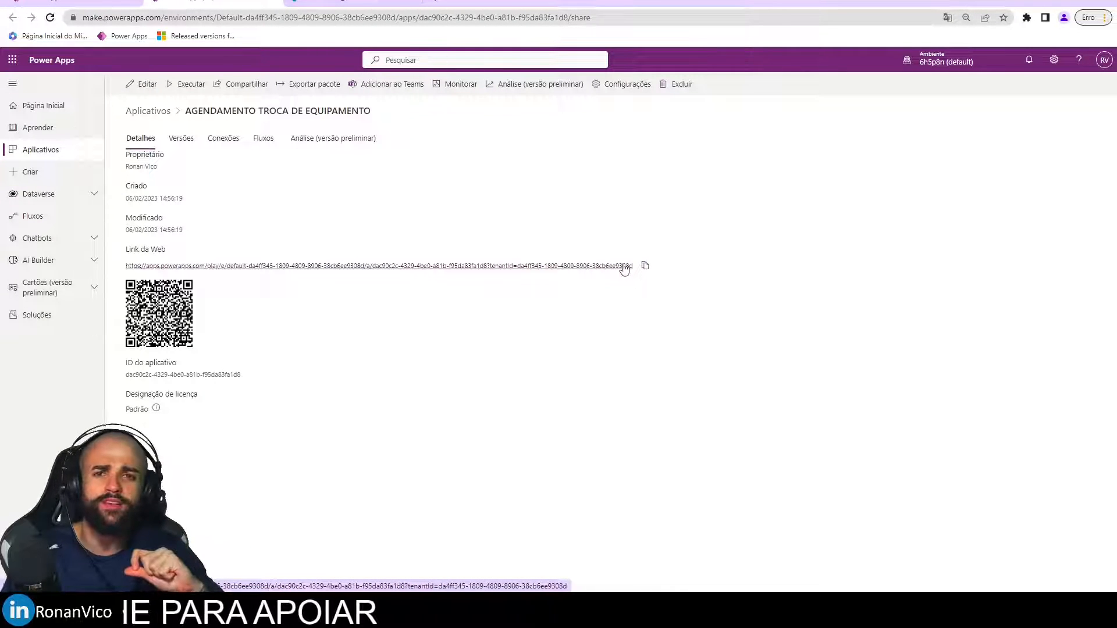
Switch to the colleague's Outlook, check the signed-in account, run the shared app from the invitation email and allow its SharePoint connection
key(alt+Tab)
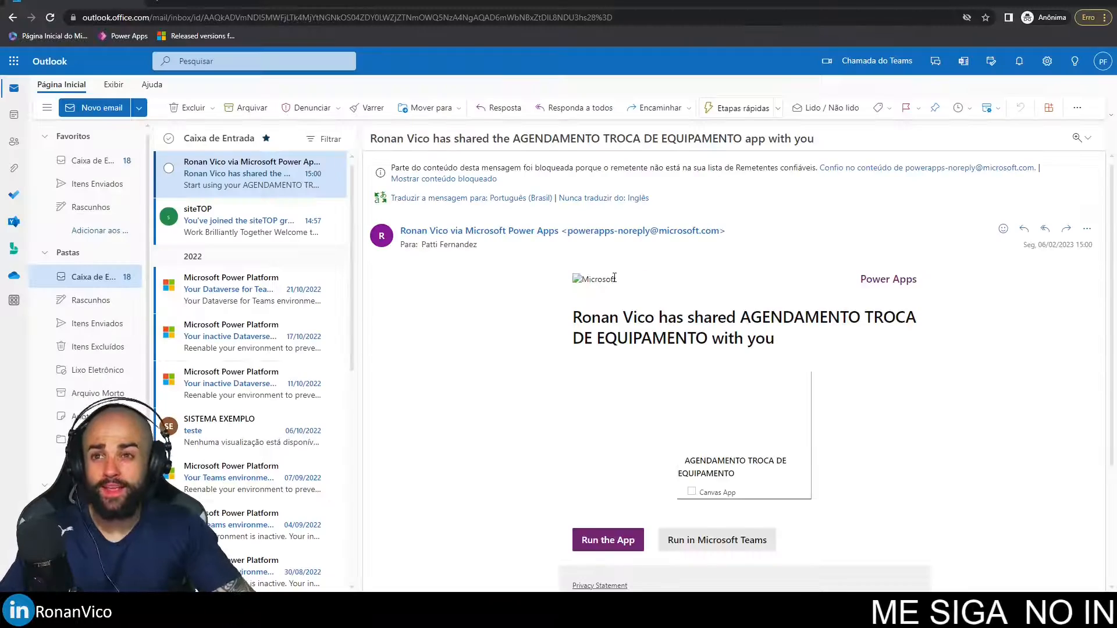
click(1102, 61)
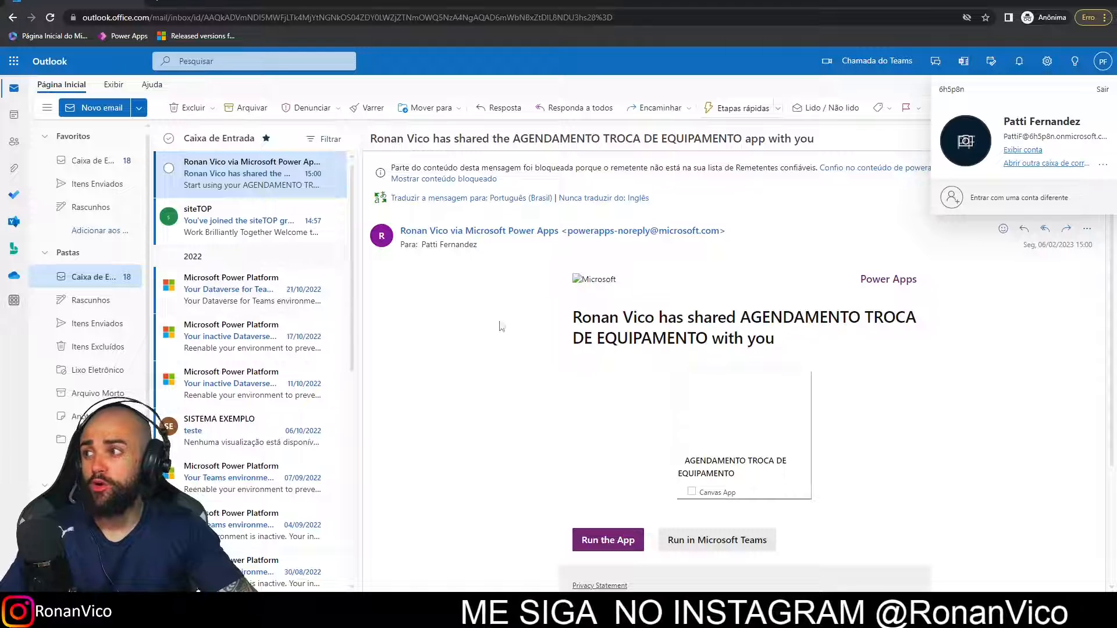
scroll(726, 476, down, 2)
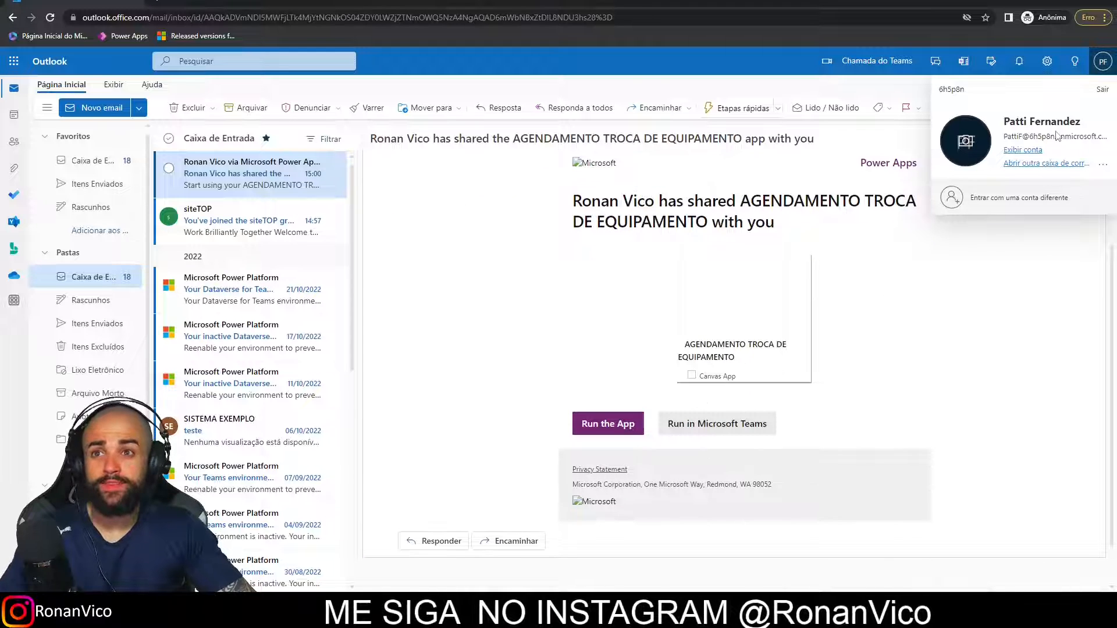
click(960, 402)
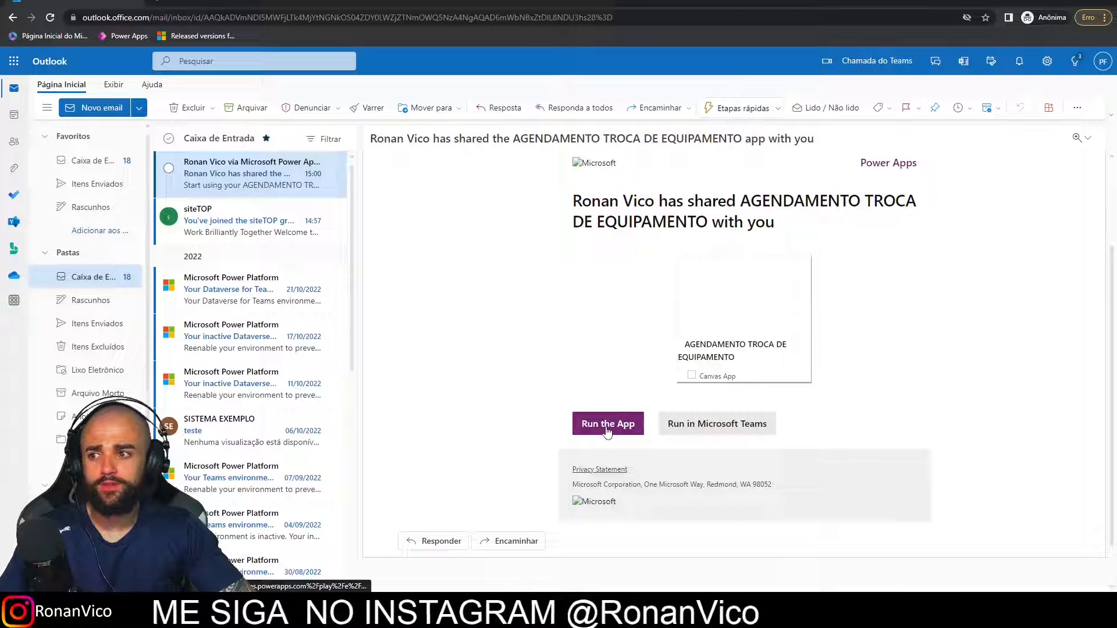
click(607, 429)
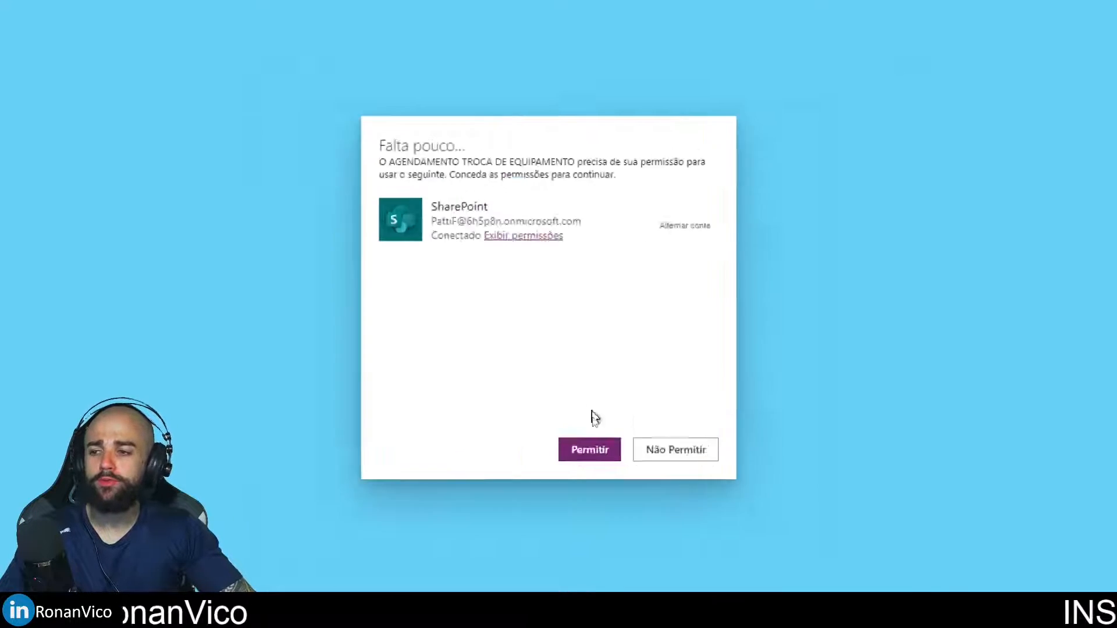
click(666, 605)
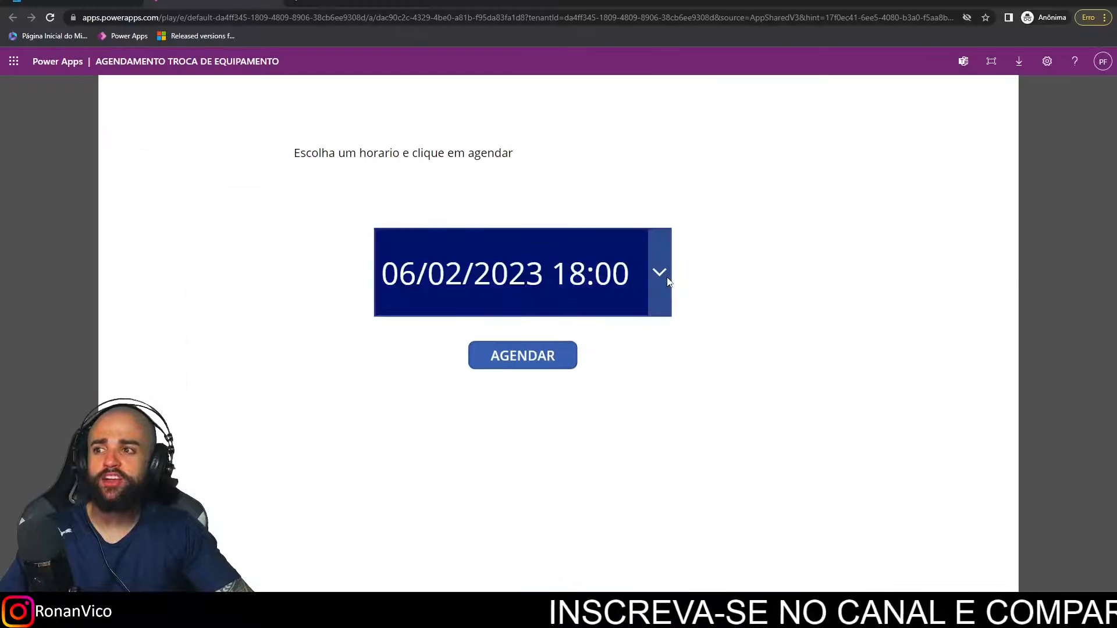
Book the 06/02/2023 21:00 slot as the invited colleague and reload the app to check the booking overlay
click(953, 375)
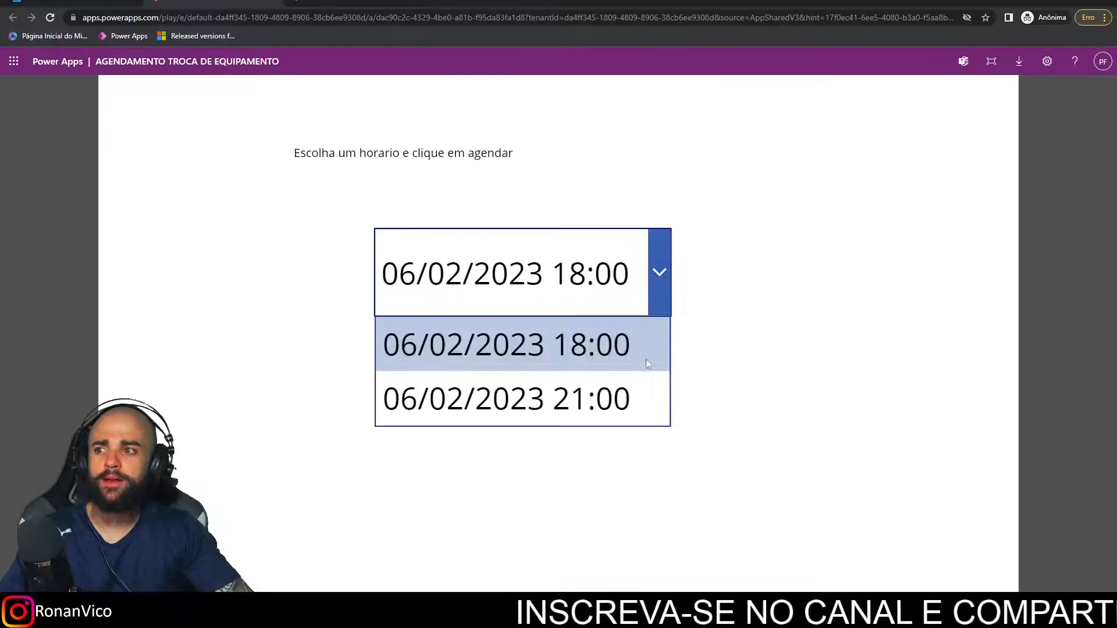
click(637, 410)
click(521, 353)
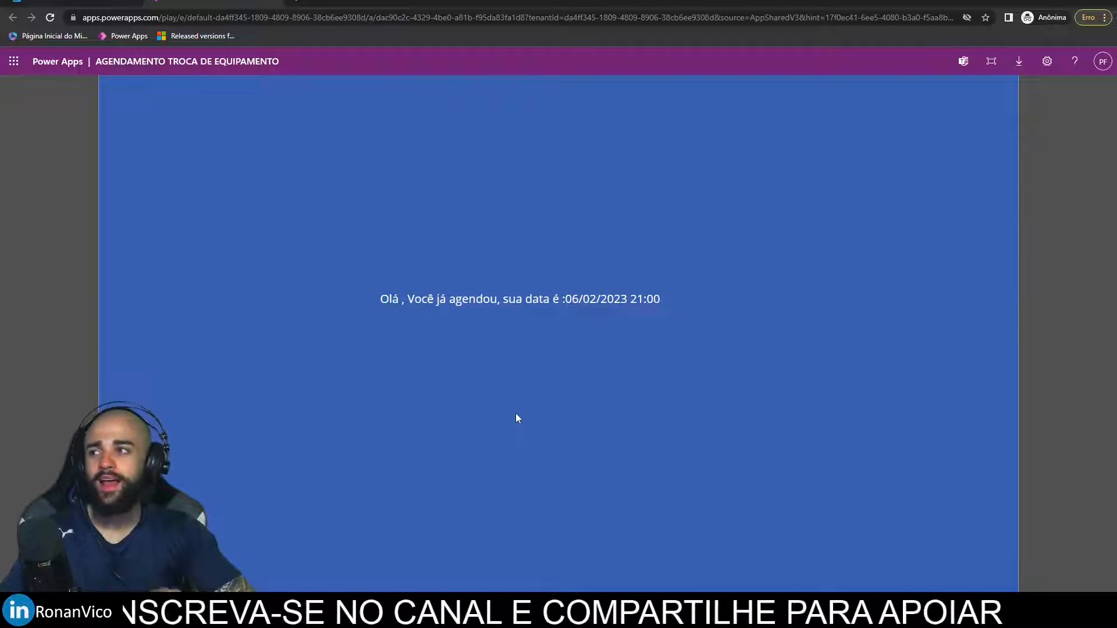
click(740, 19)
key(Return)
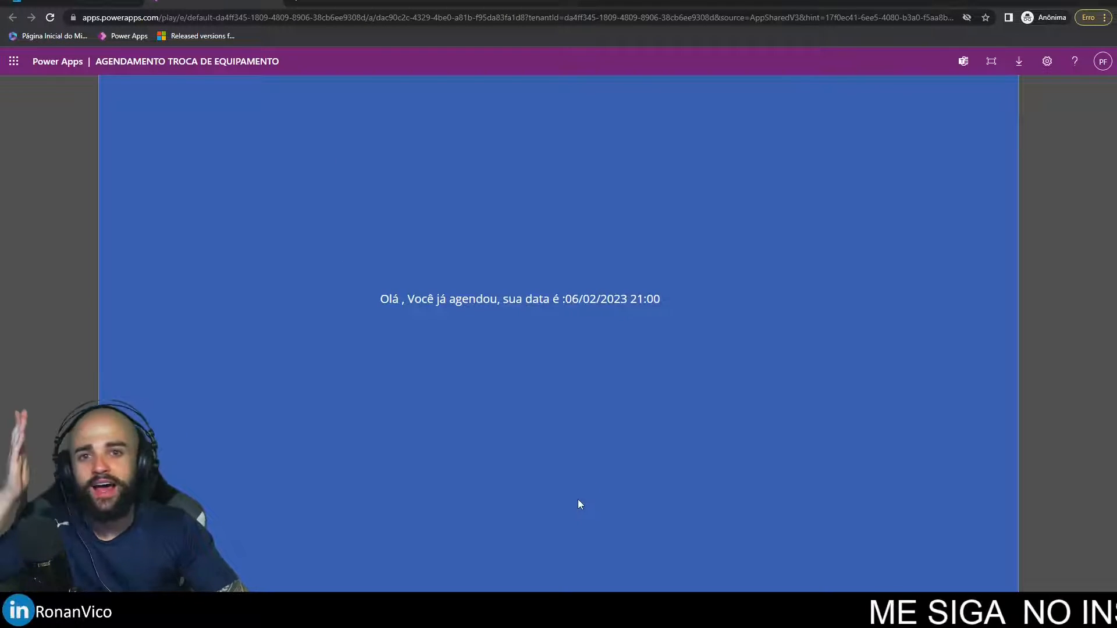
Switch back to the TB_AGENDAMENTOS list in SharePoint and reload it to check the booking
key(alt+Tab)
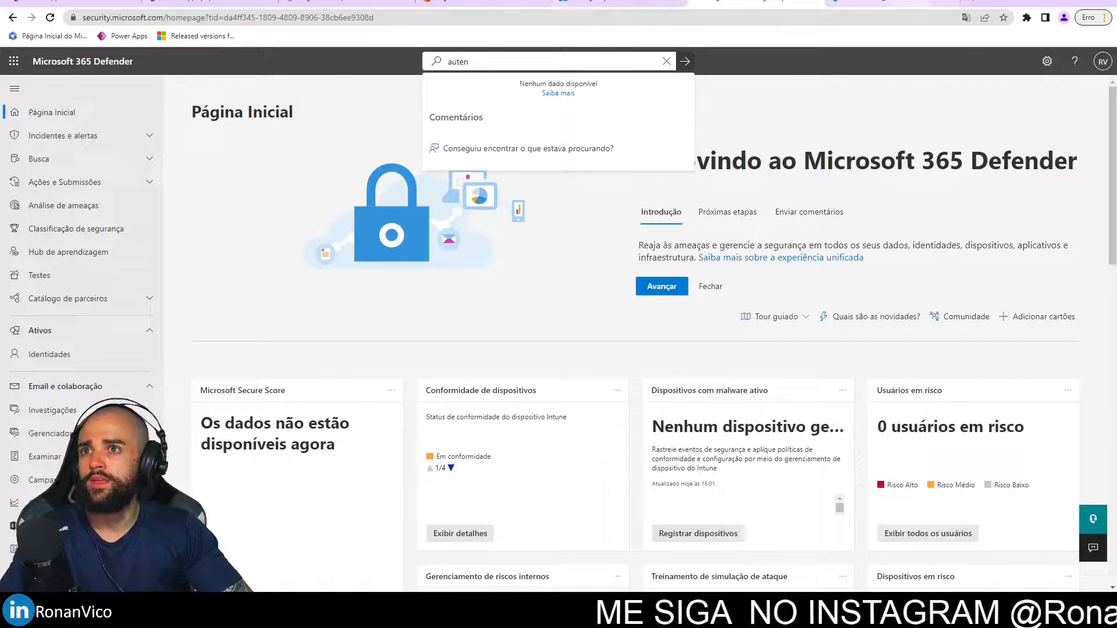
key(ctrl+Tab)
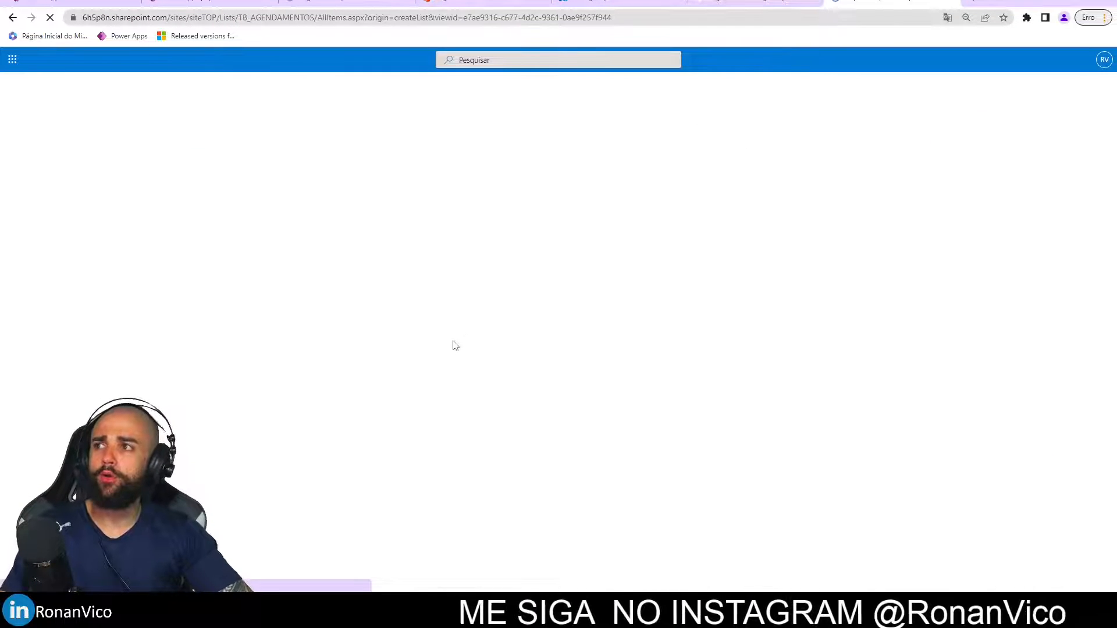